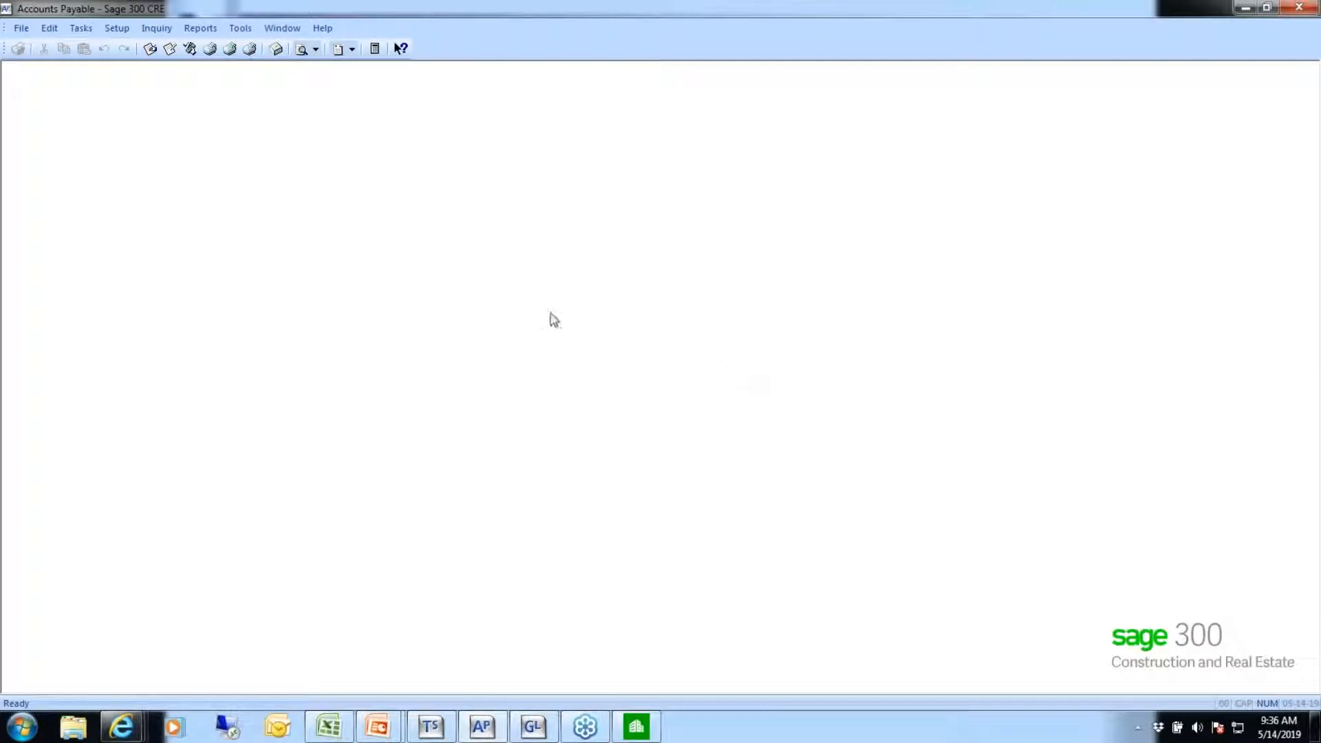
Review the GL Entry Settings within AP Settings, covering the payable accounts, journals, and reference and description contents.
left_click(27, 28)
mouse_move(42, 84)
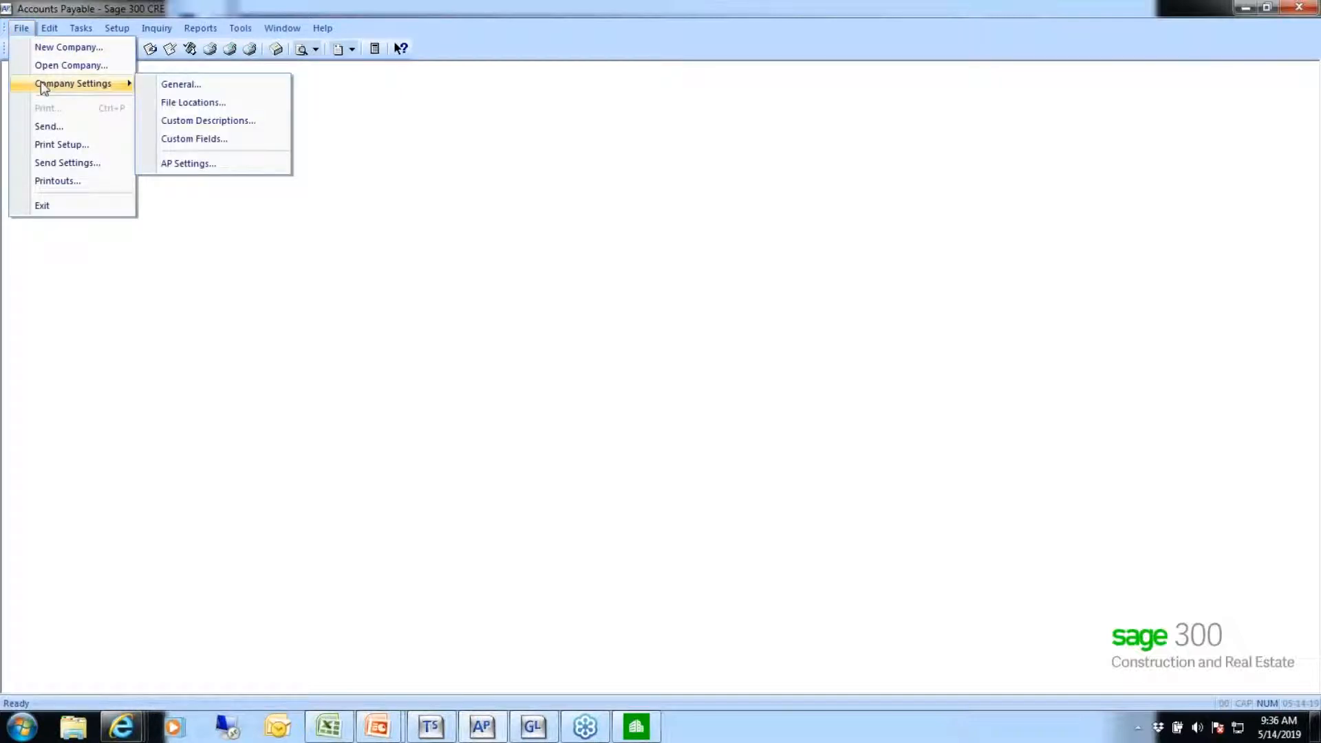
left_click(199, 165)
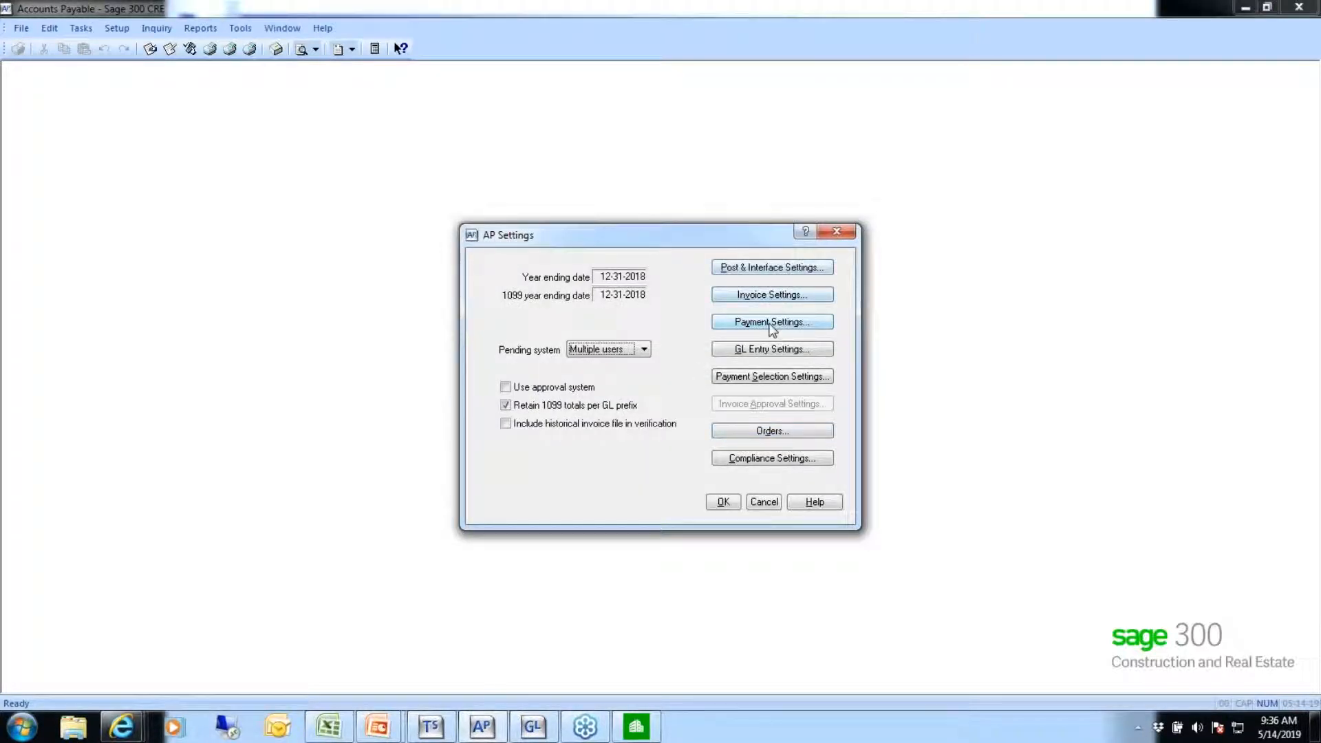
left_click(775, 351)
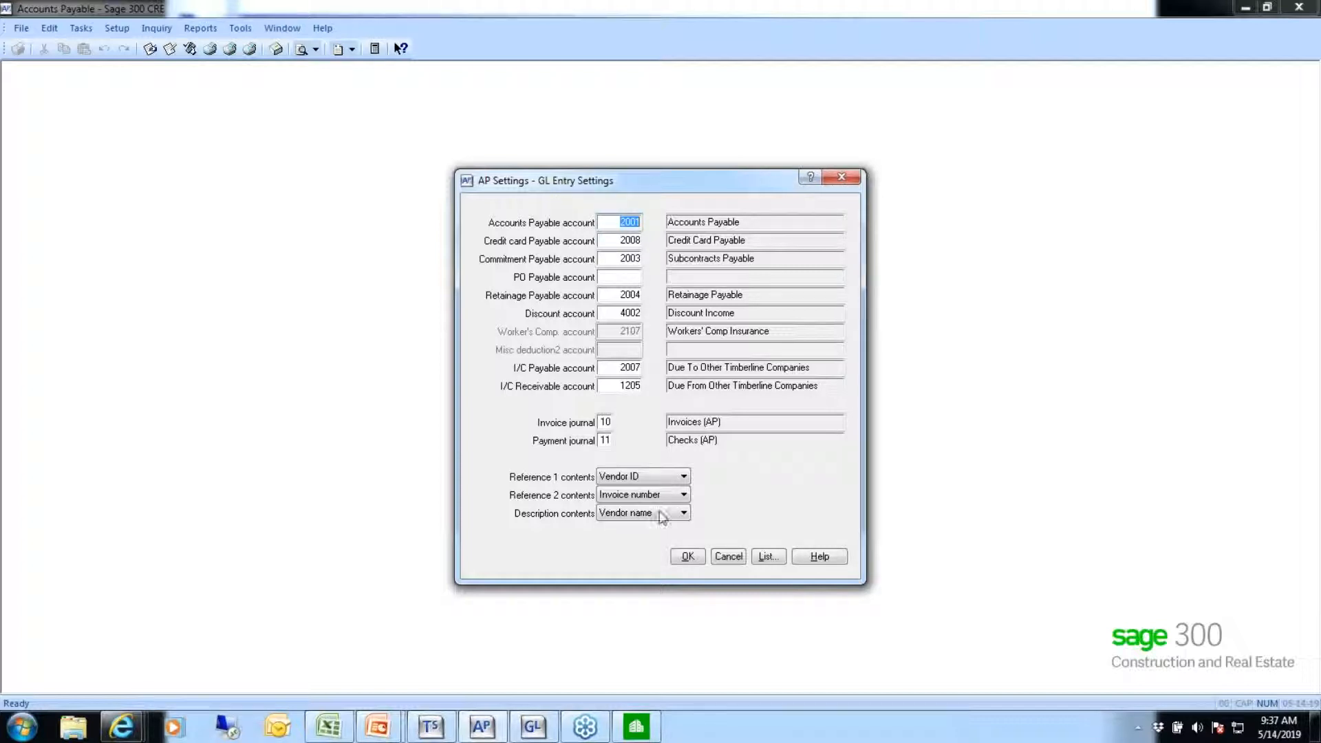
left_click(689, 559)
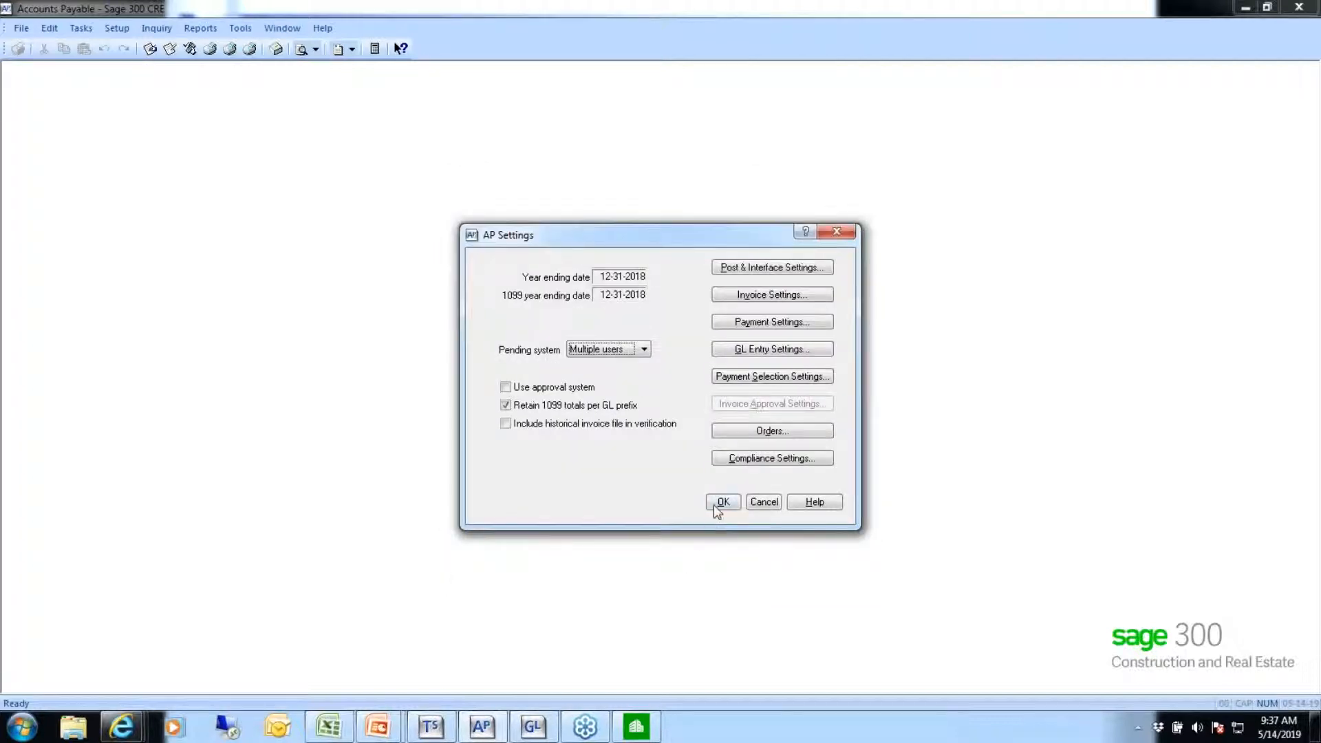
left_click(714, 506)
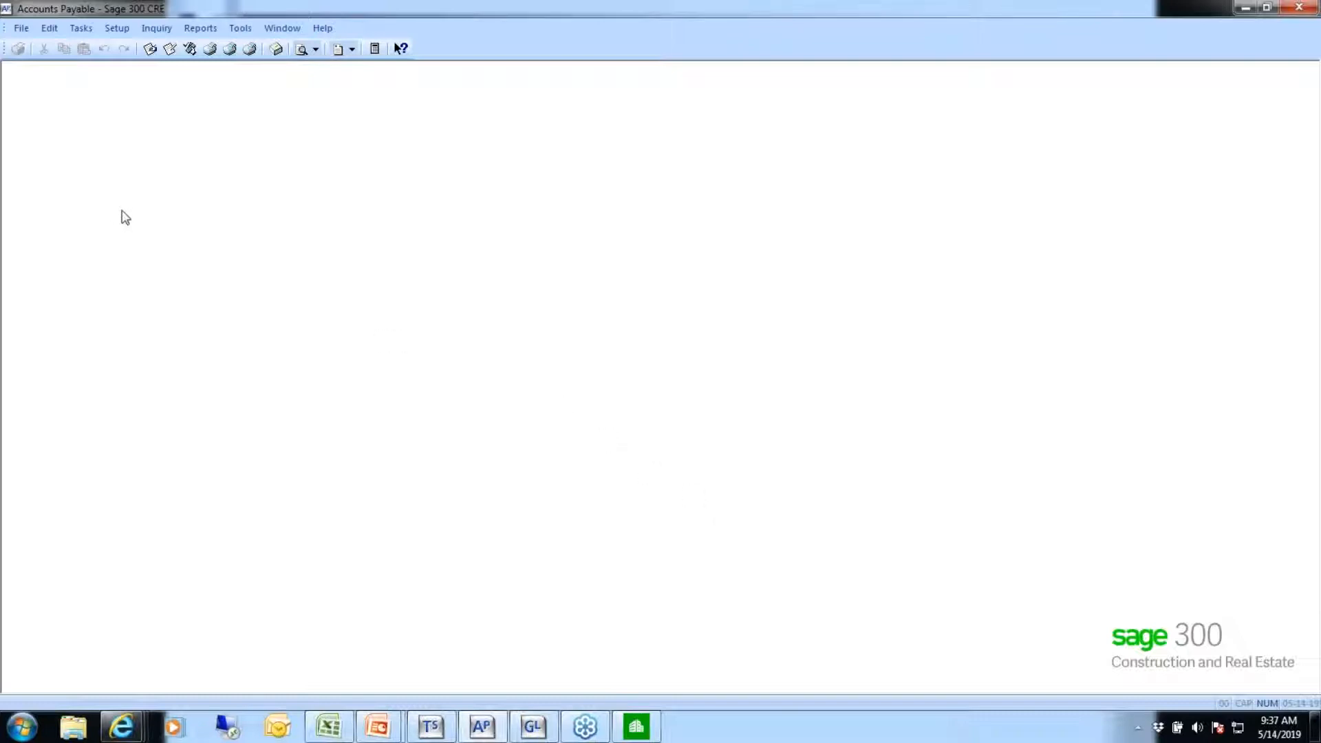
Preview the Invoice Aging w/Cut-off Date report with aging date 5-31-2015, leaving retainage out of the unpaid balance.
left_click(200, 29)
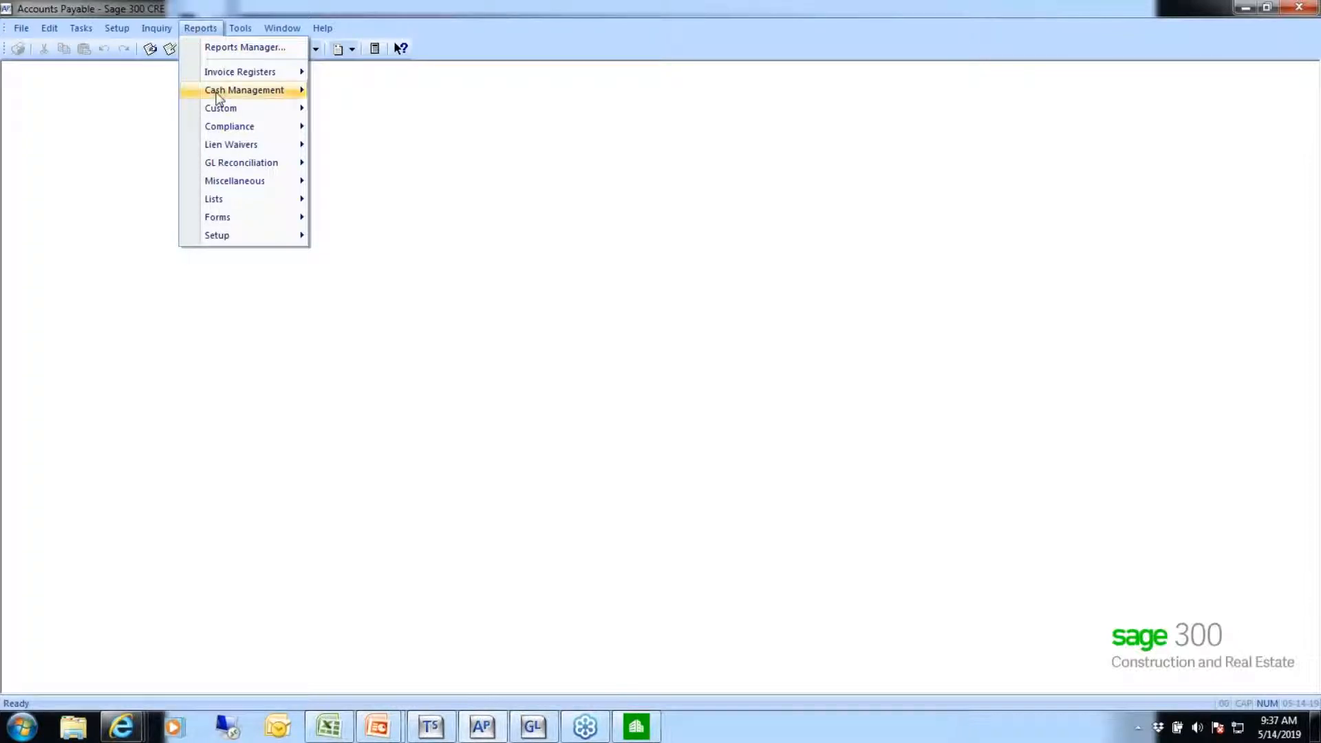
mouse_move(217, 92)
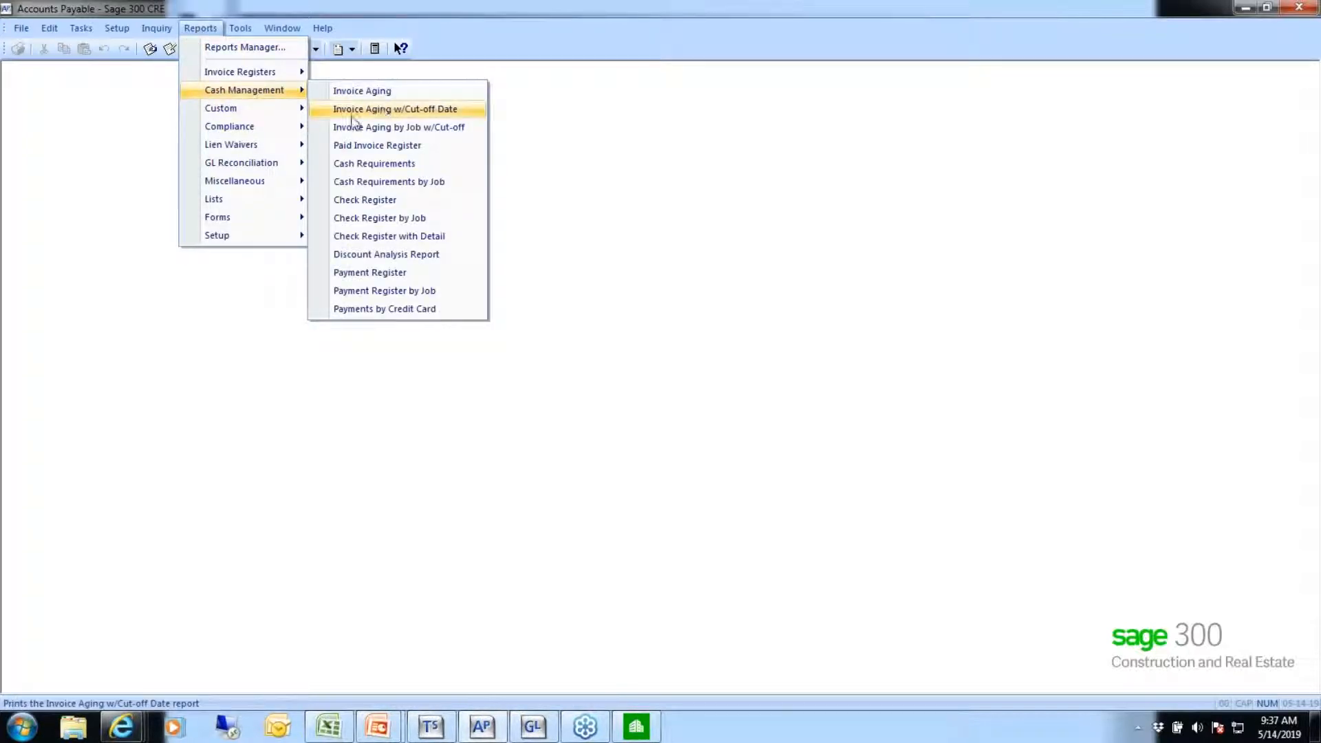
left_click(406, 114)
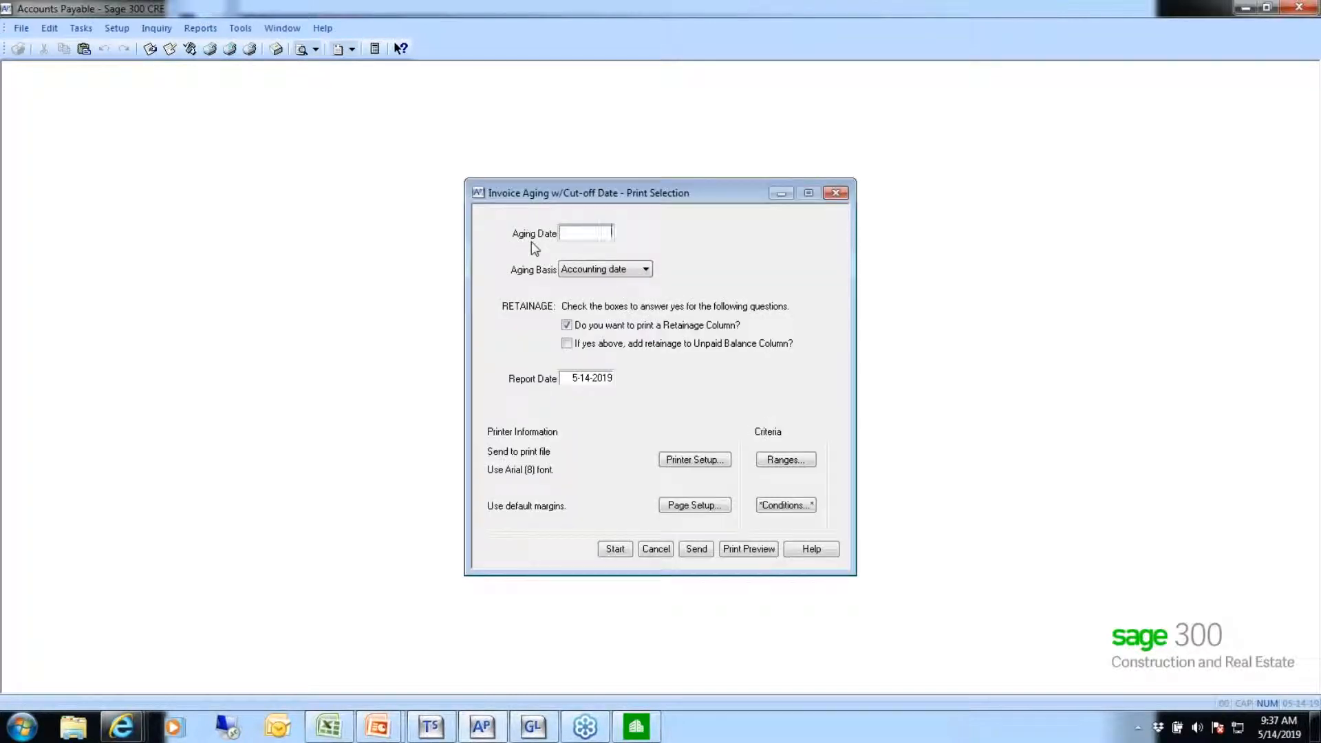
type("053115")
key("Tab")
left_click(567, 344)
left_click(754, 548)
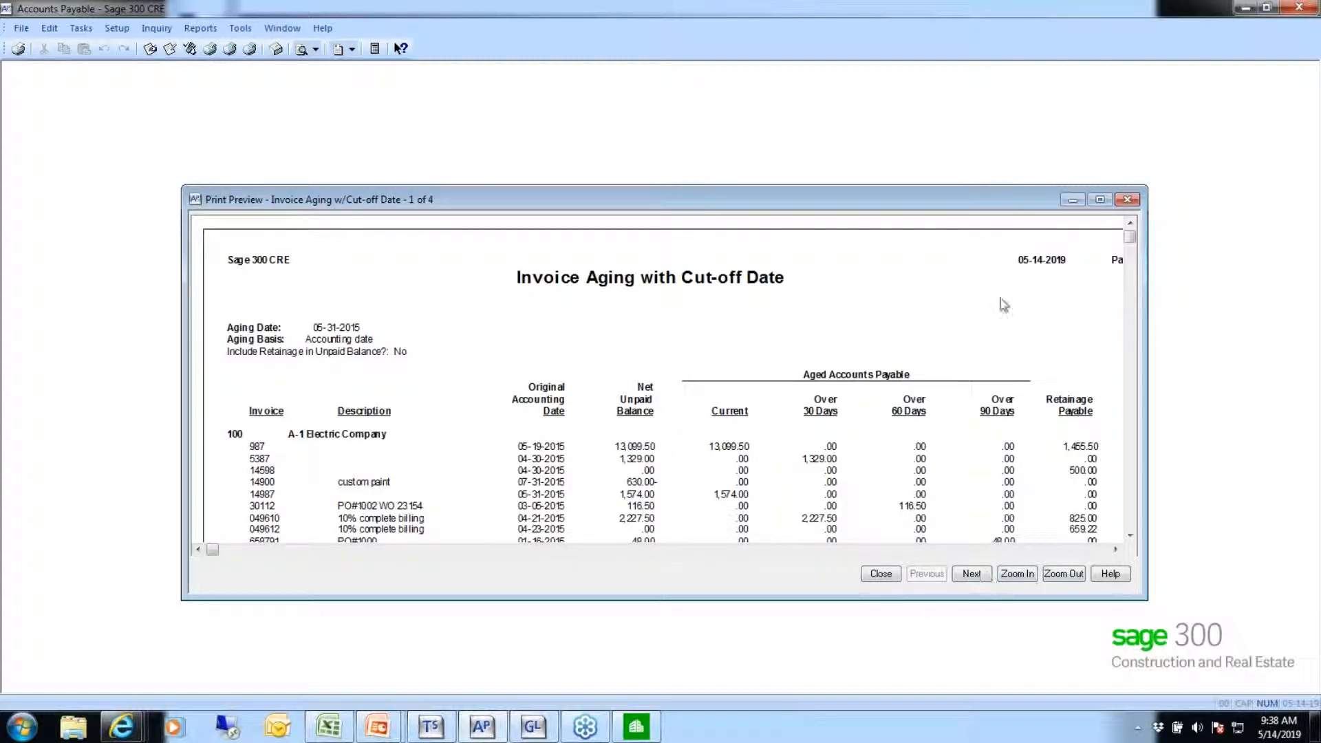
Maximize the aging report preview and examine the report totals at the end of its last page.
left_click(1103, 203)
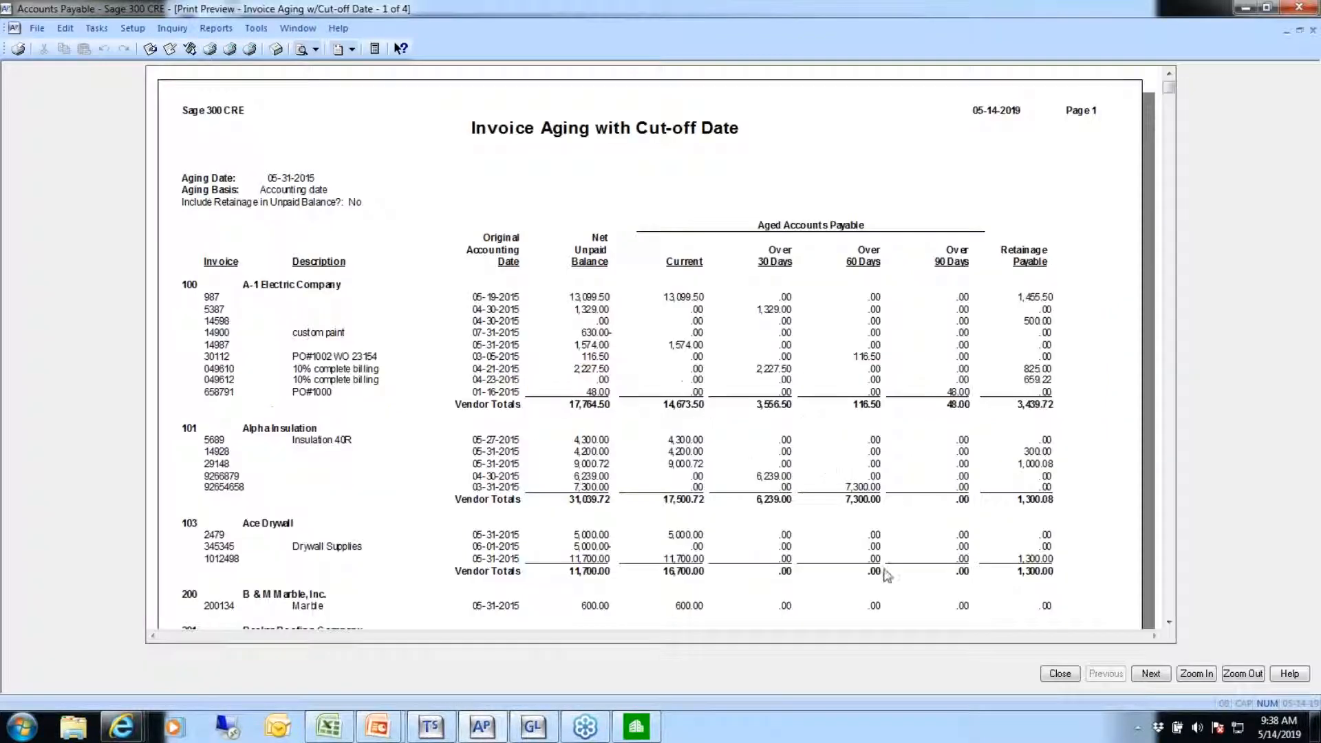
left_click(1149, 675)
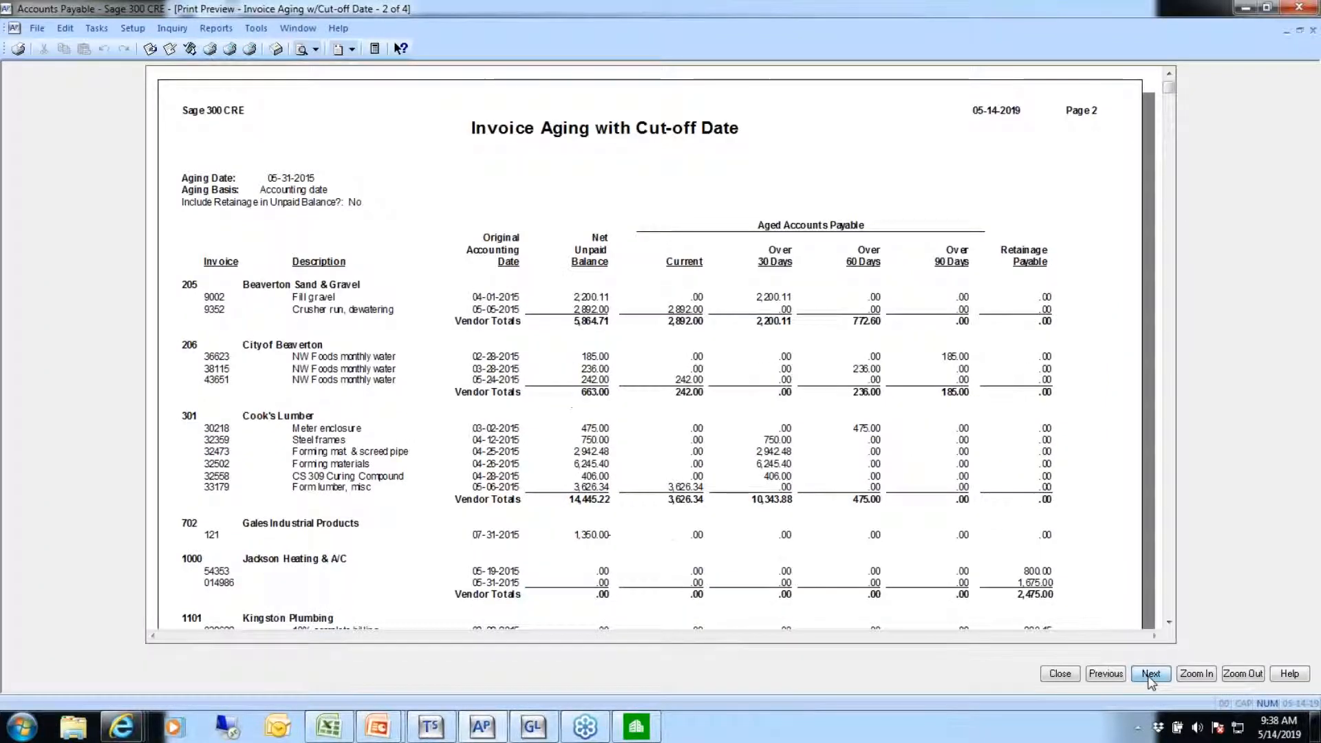
left_click(1149, 675)
left_click(1149, 675)
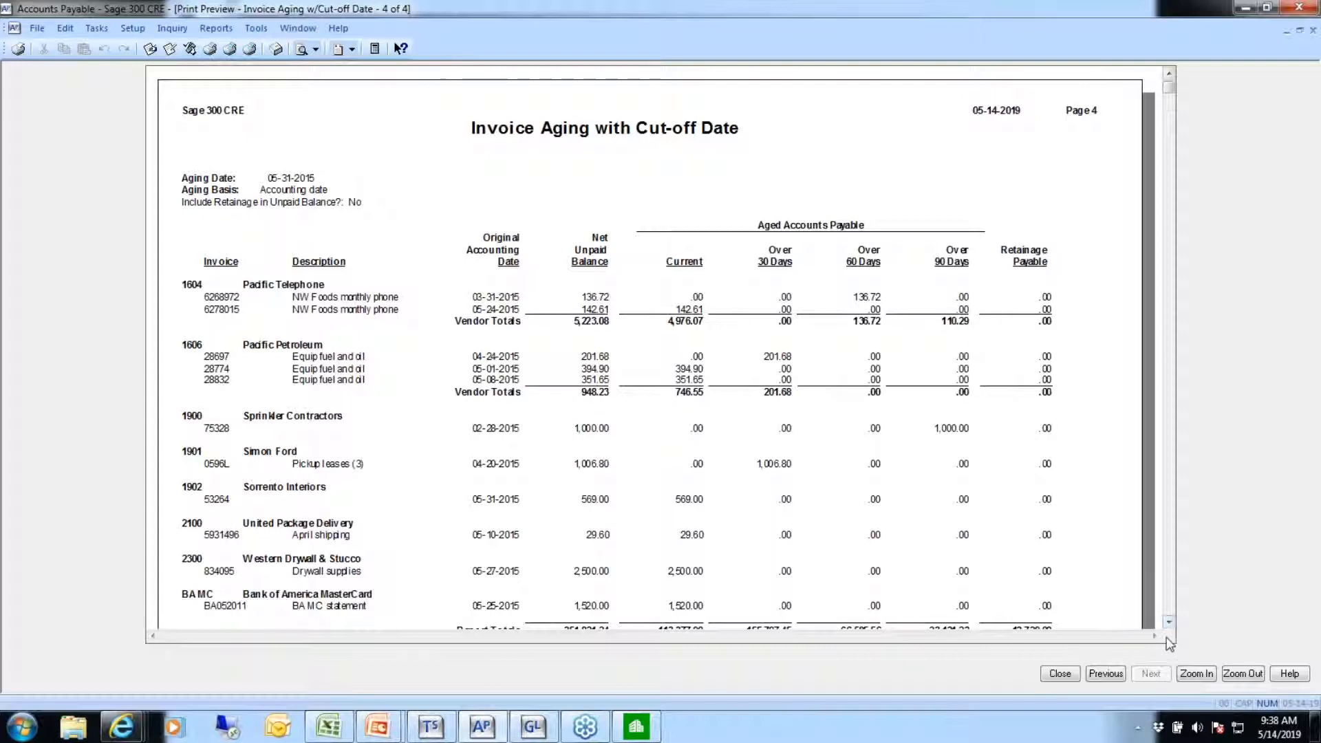
left_click(1169, 623)
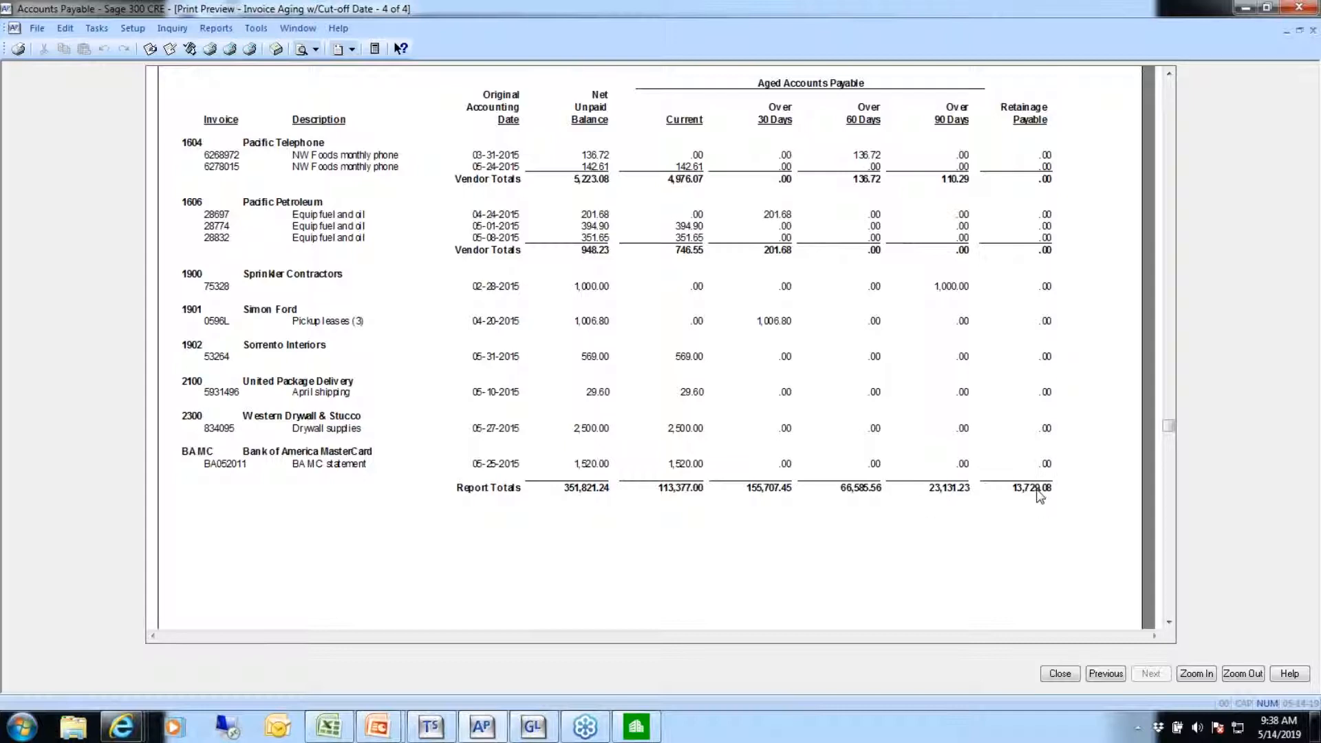
Switch to General Ledger and look over the individual financial statements available for printing.
left_click(533, 726)
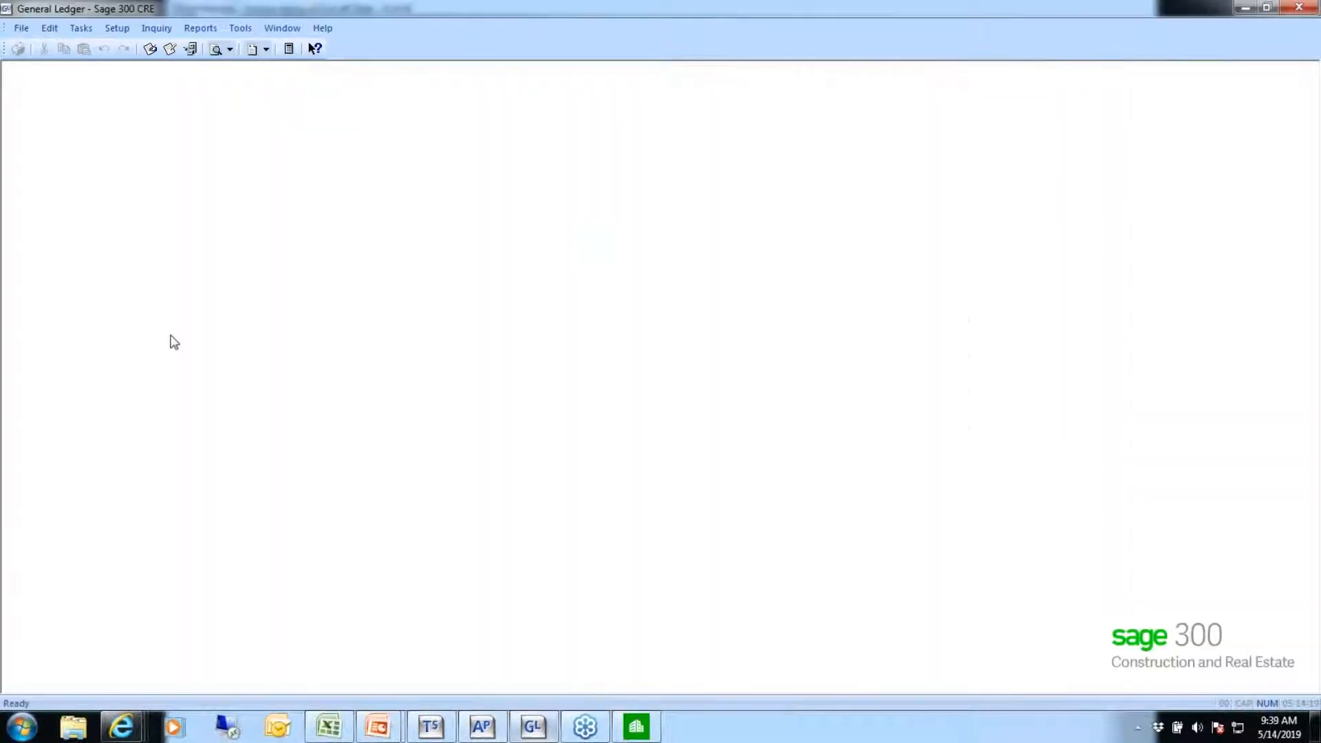
left_click(201, 29)
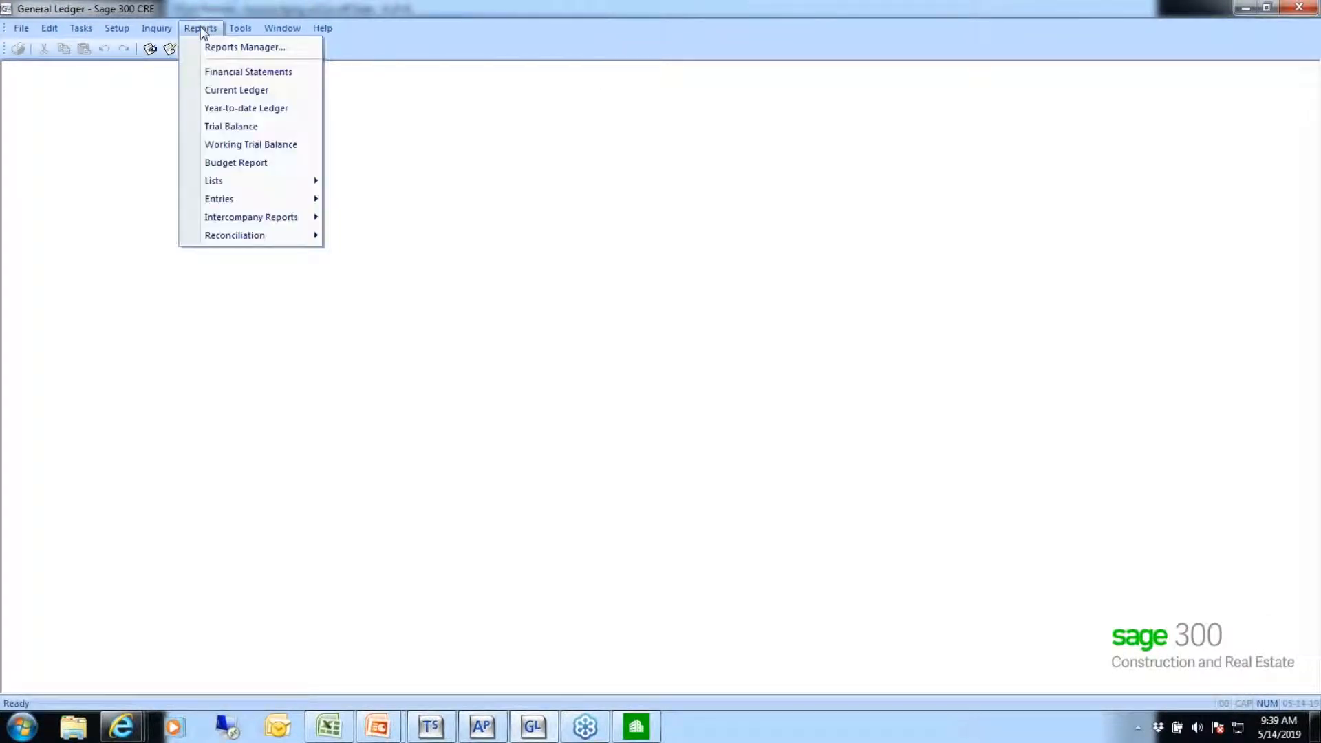
left_click(205, 73)
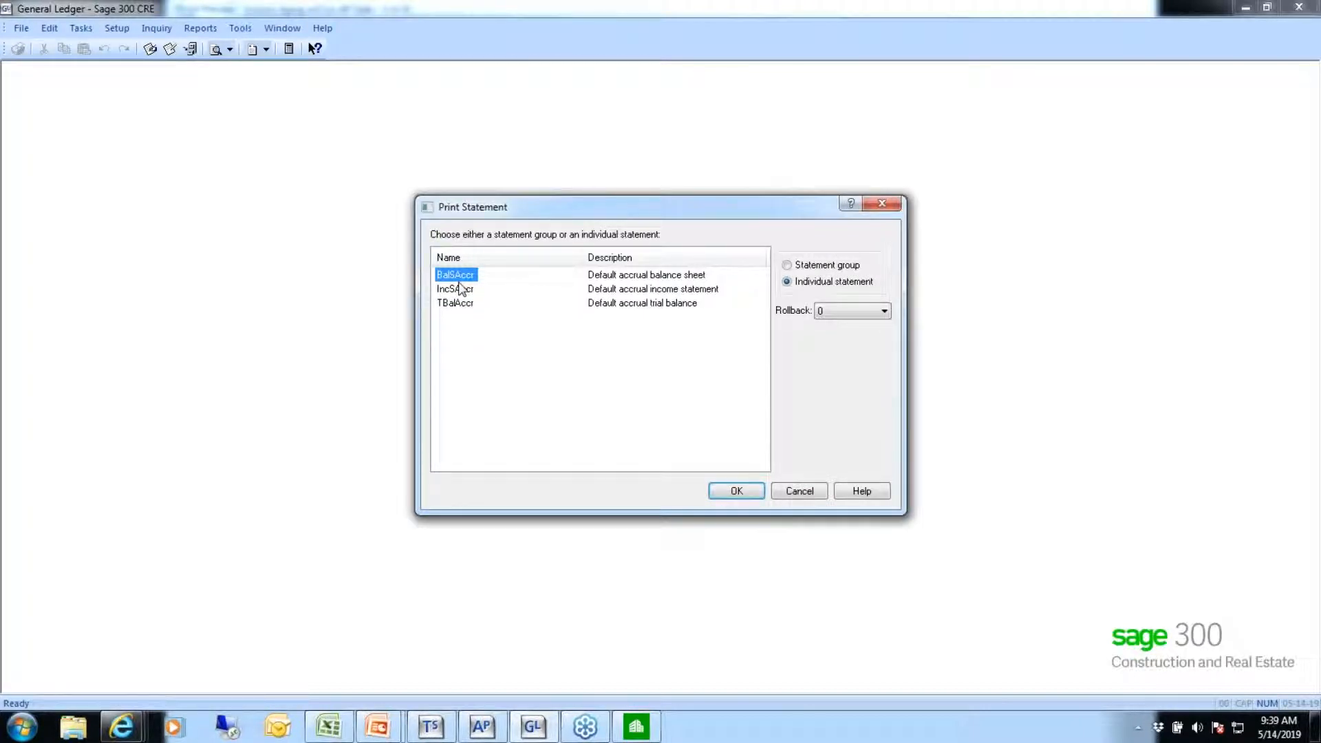
left_click(798, 492)
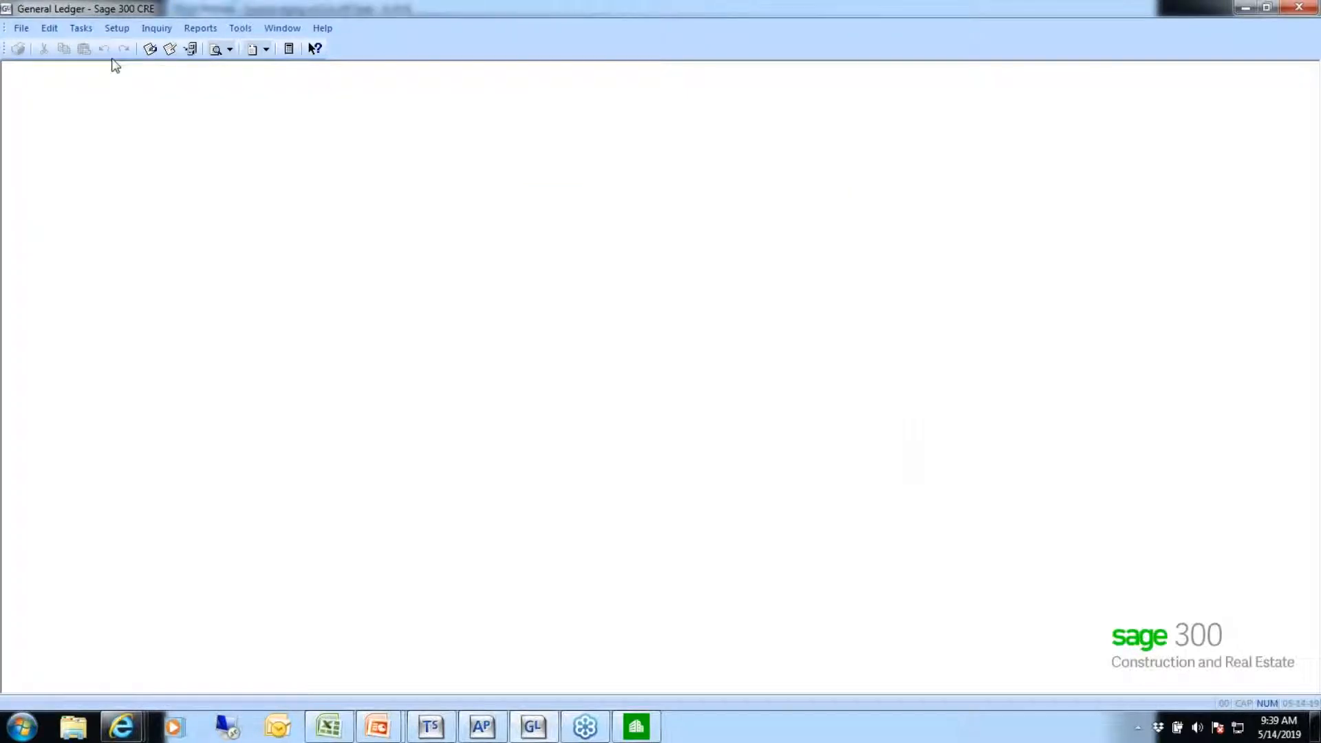
Check each company's period ending date in the Open/Close Posting Period company list.
left_click(112, 29)
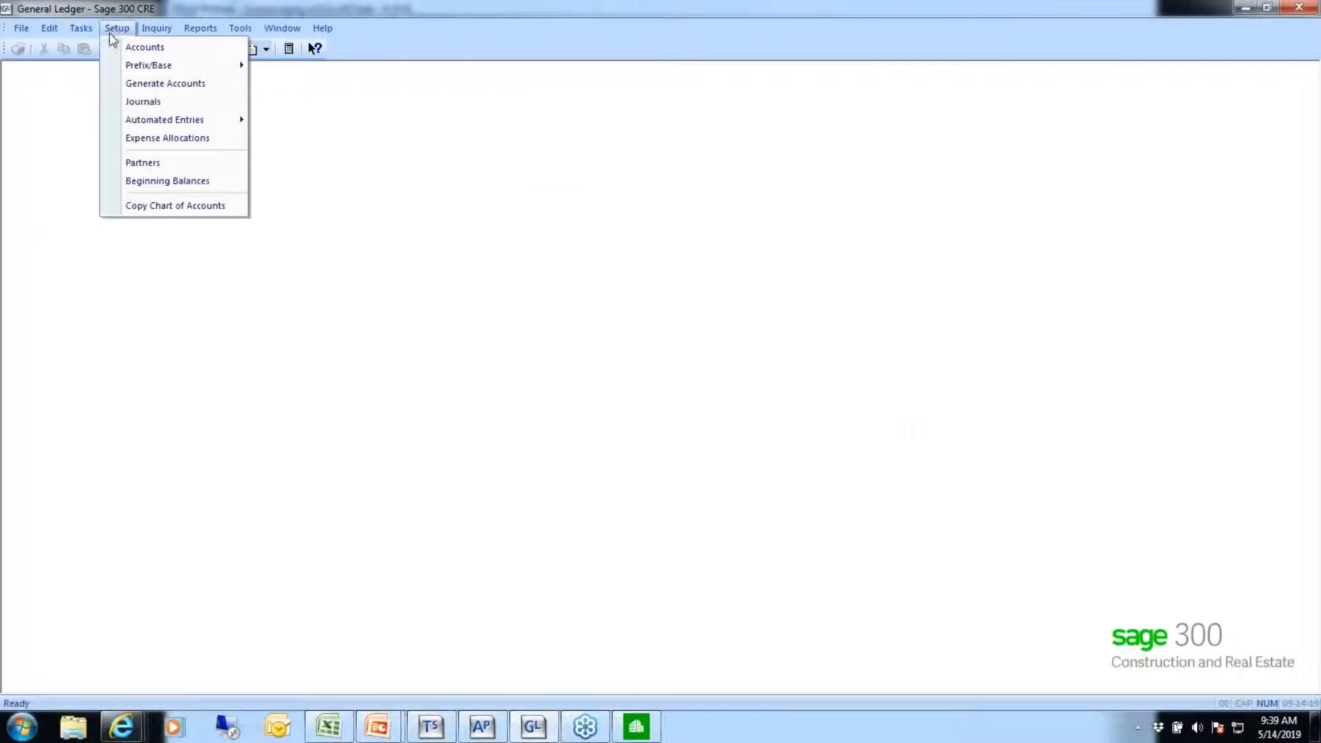
mouse_move(72, 29)
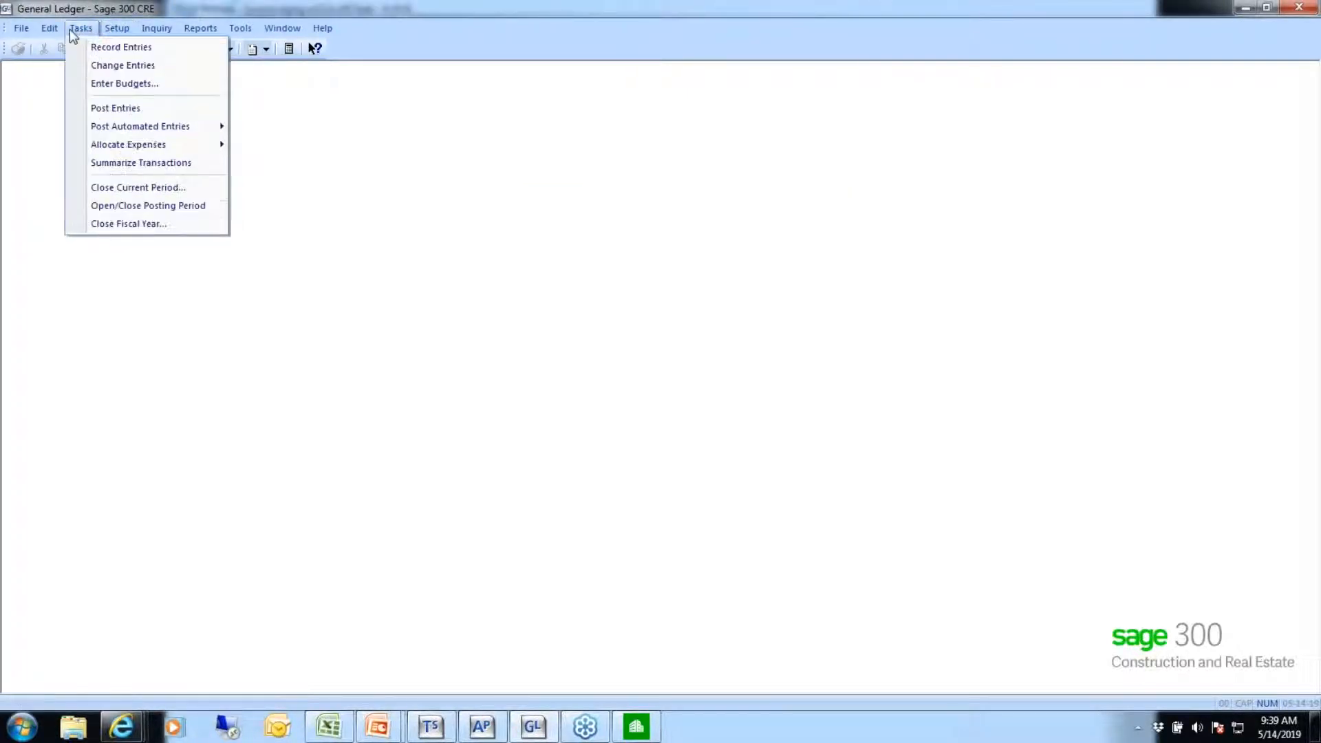
left_click(99, 207)
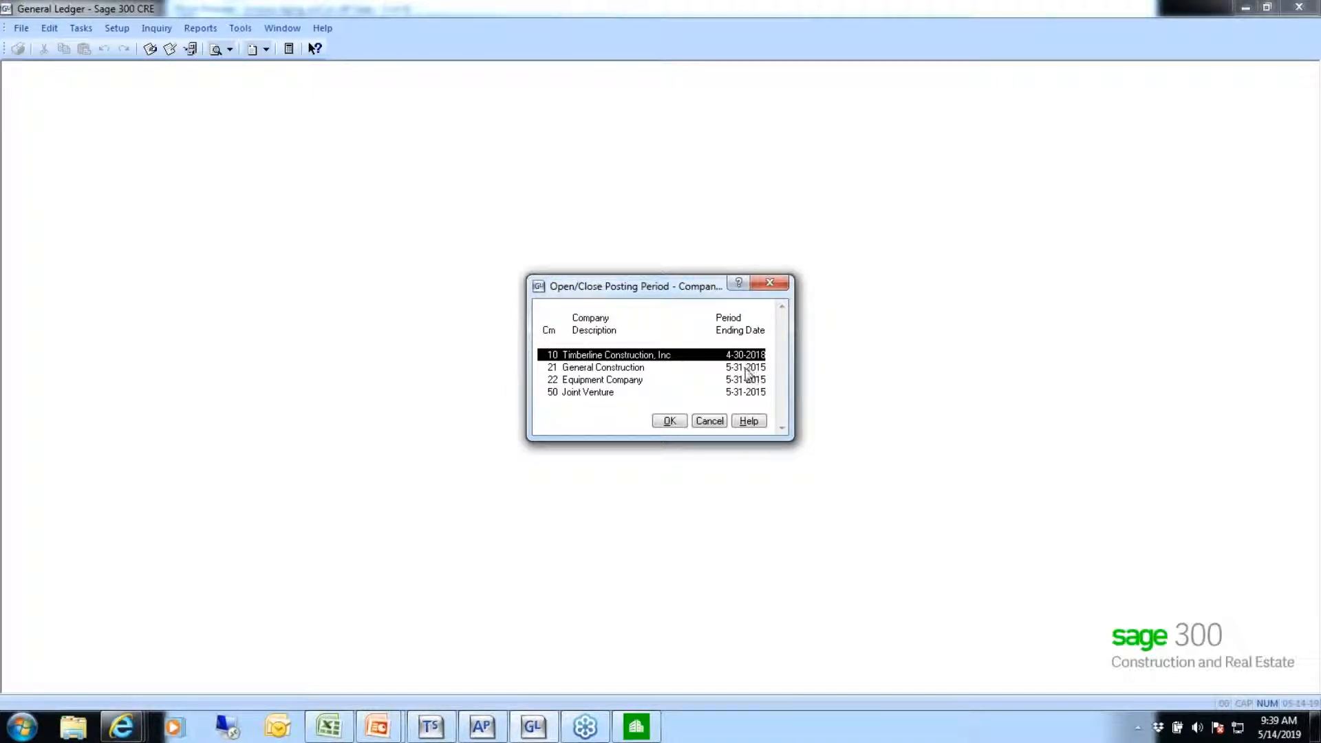
left_click(707, 422)
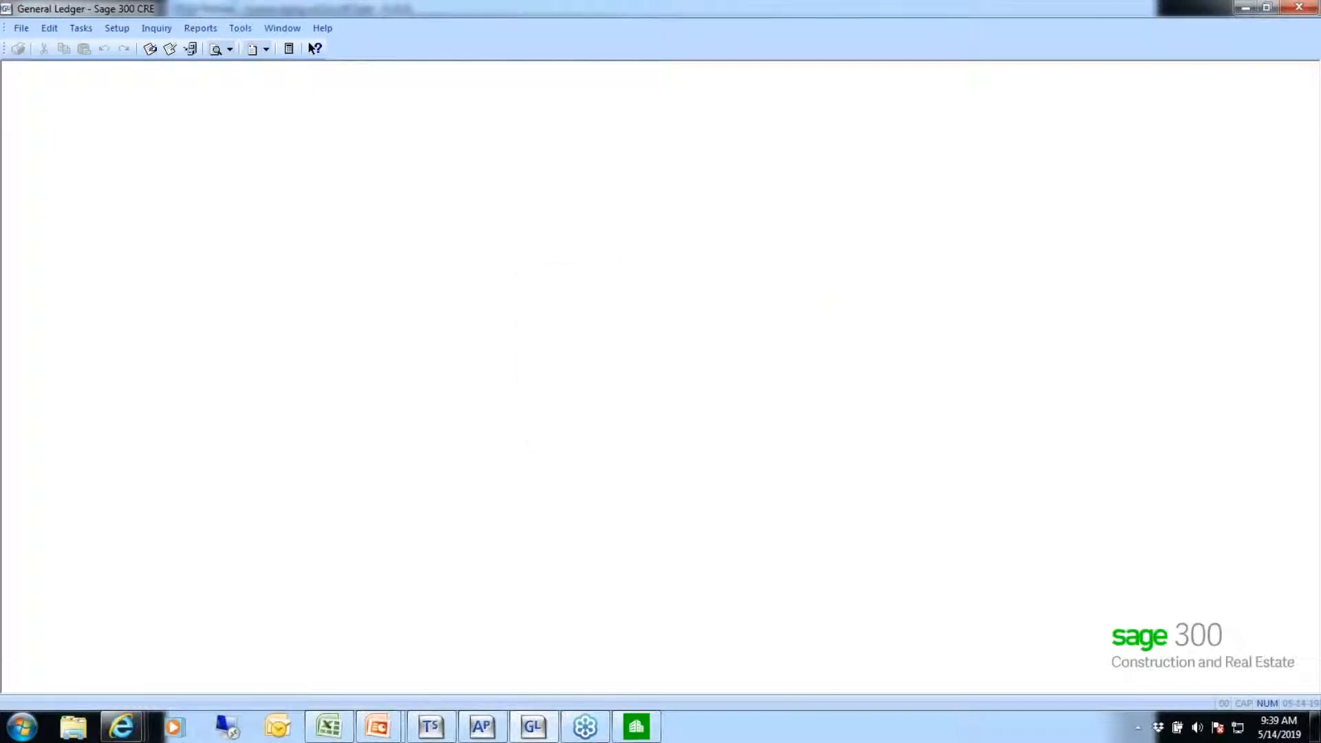
Switch back to Accounts Payable and close the invoice aging report preview.
left_click(487, 730)
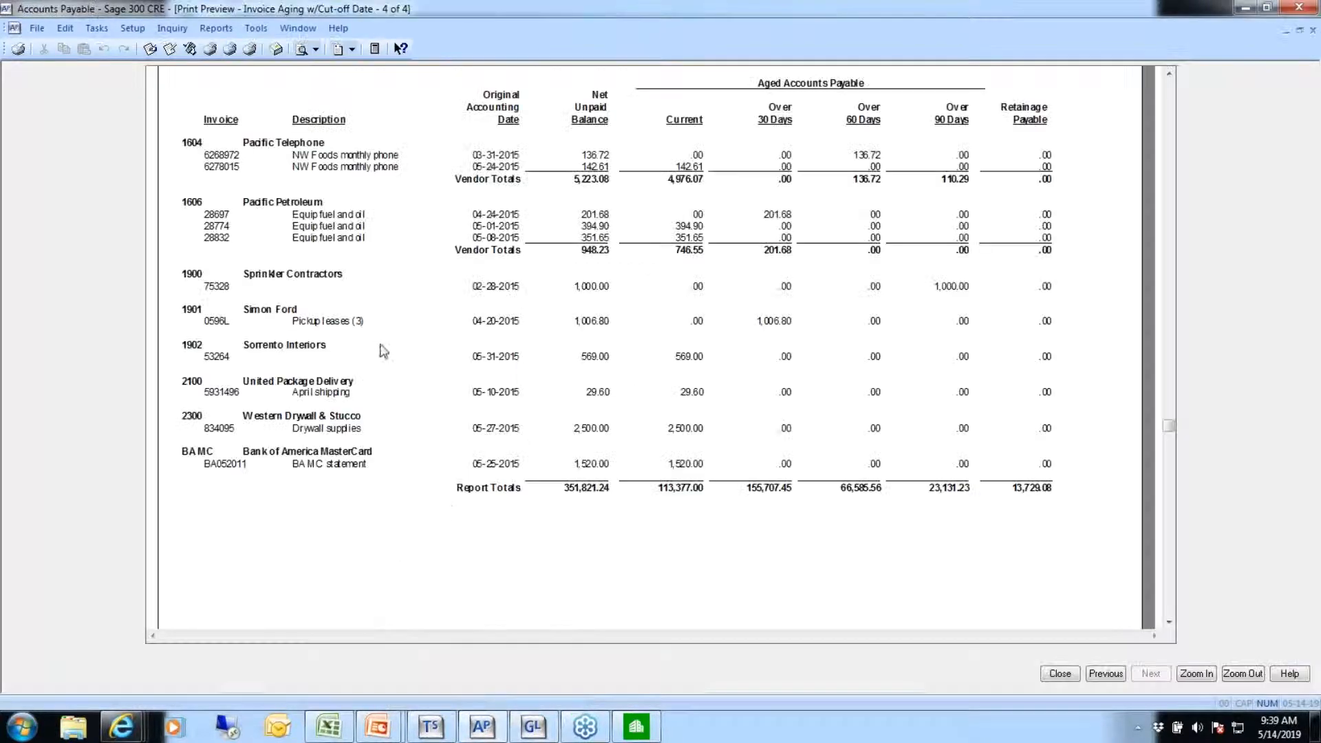
mouse_move(536, 733)
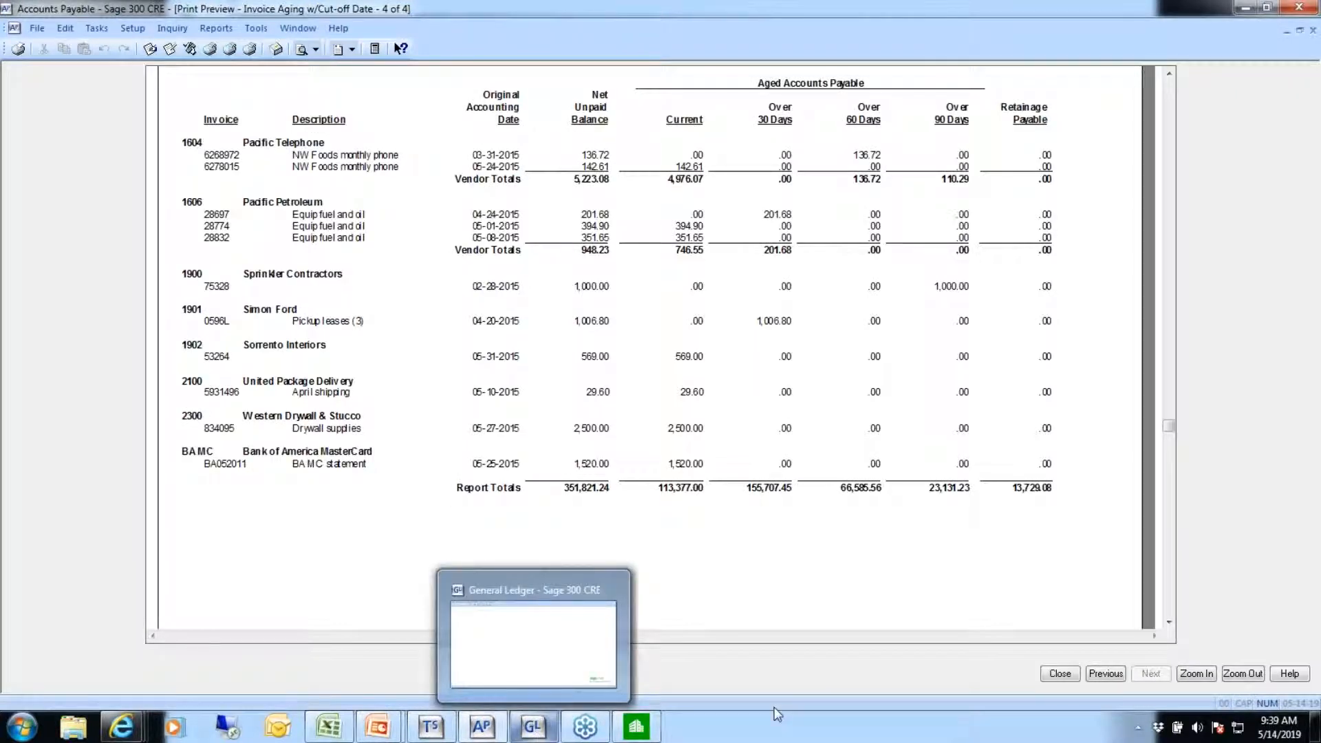
left_click(1058, 676)
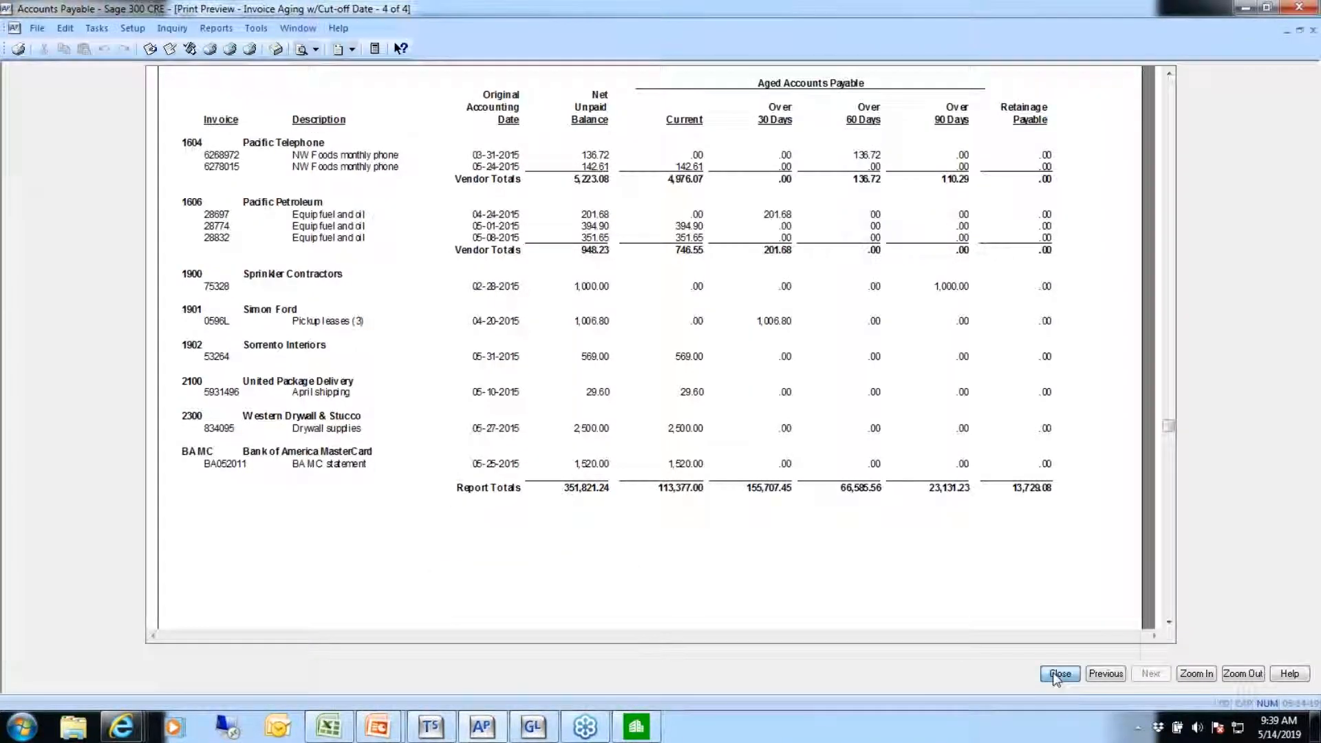
Add an AND condition to the aging report requiring the Accounts Payable Account's Company field to equal 21.
left_click(783, 506)
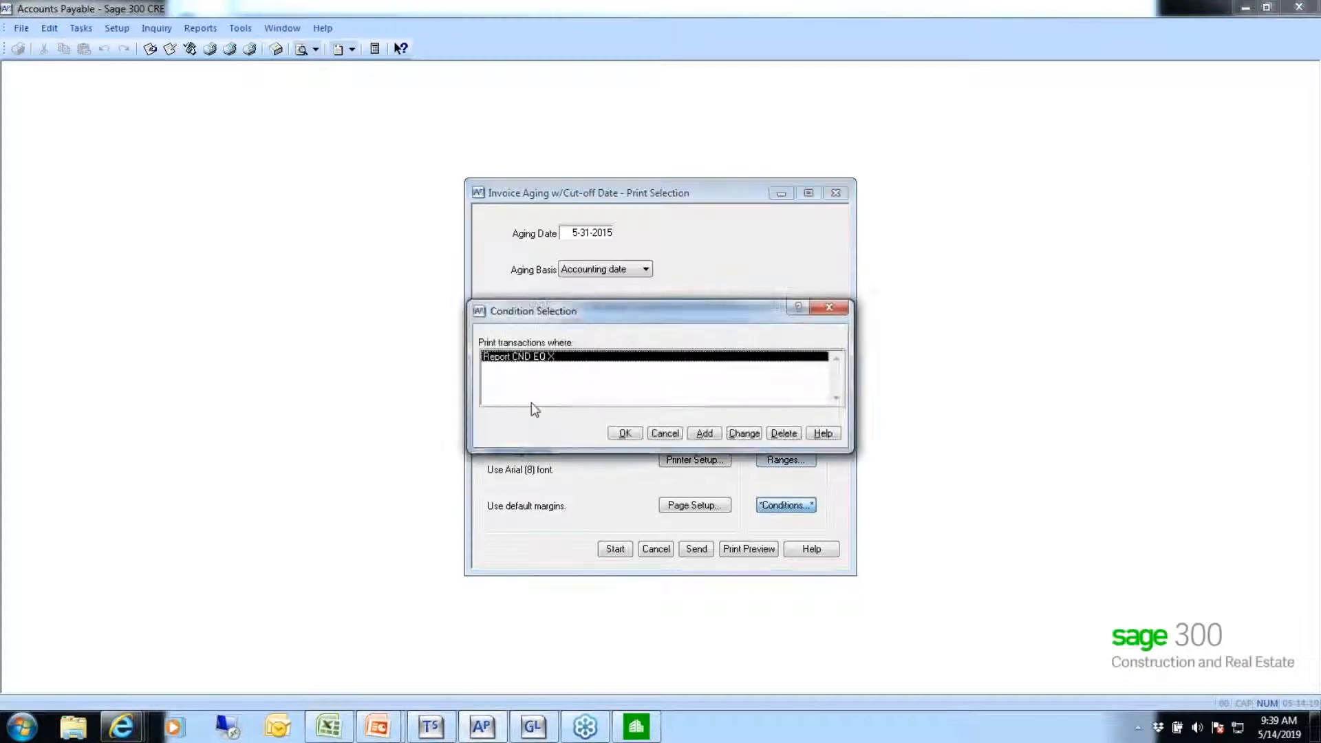
left_click(704, 434)
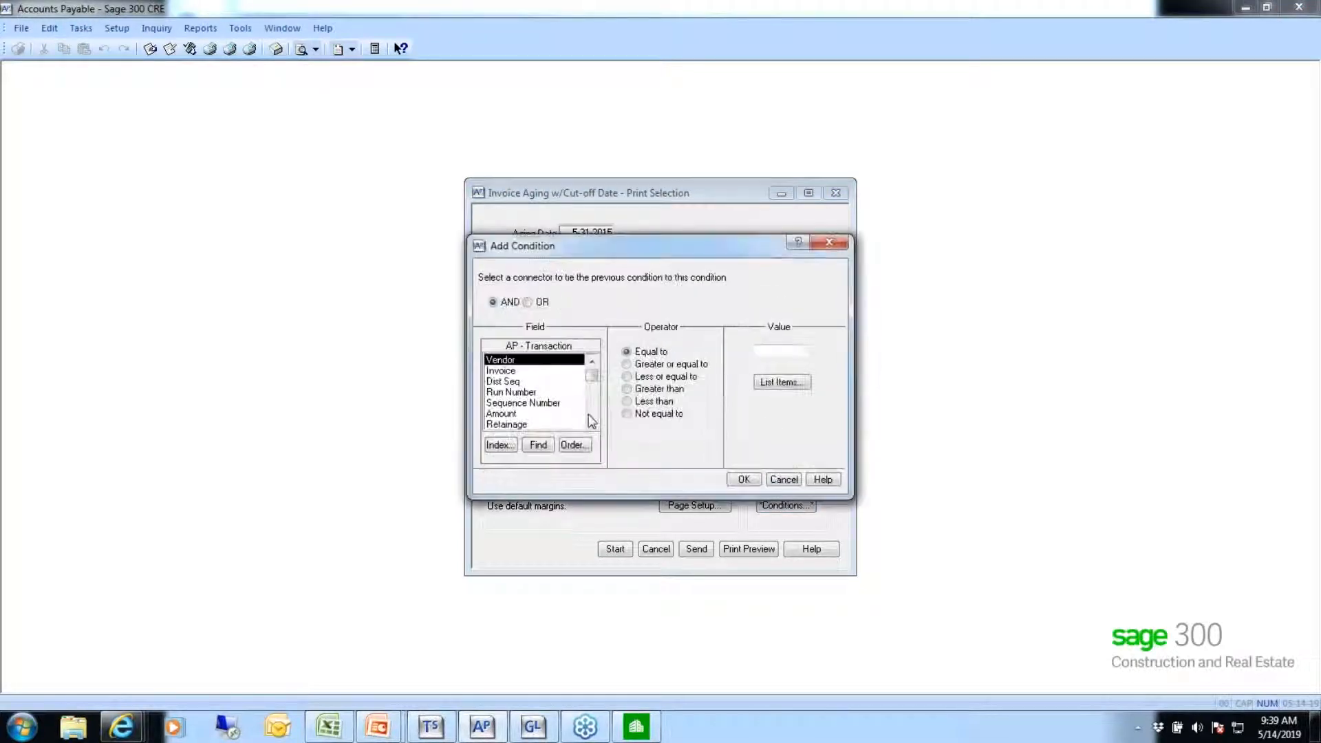
left_click(591, 410)
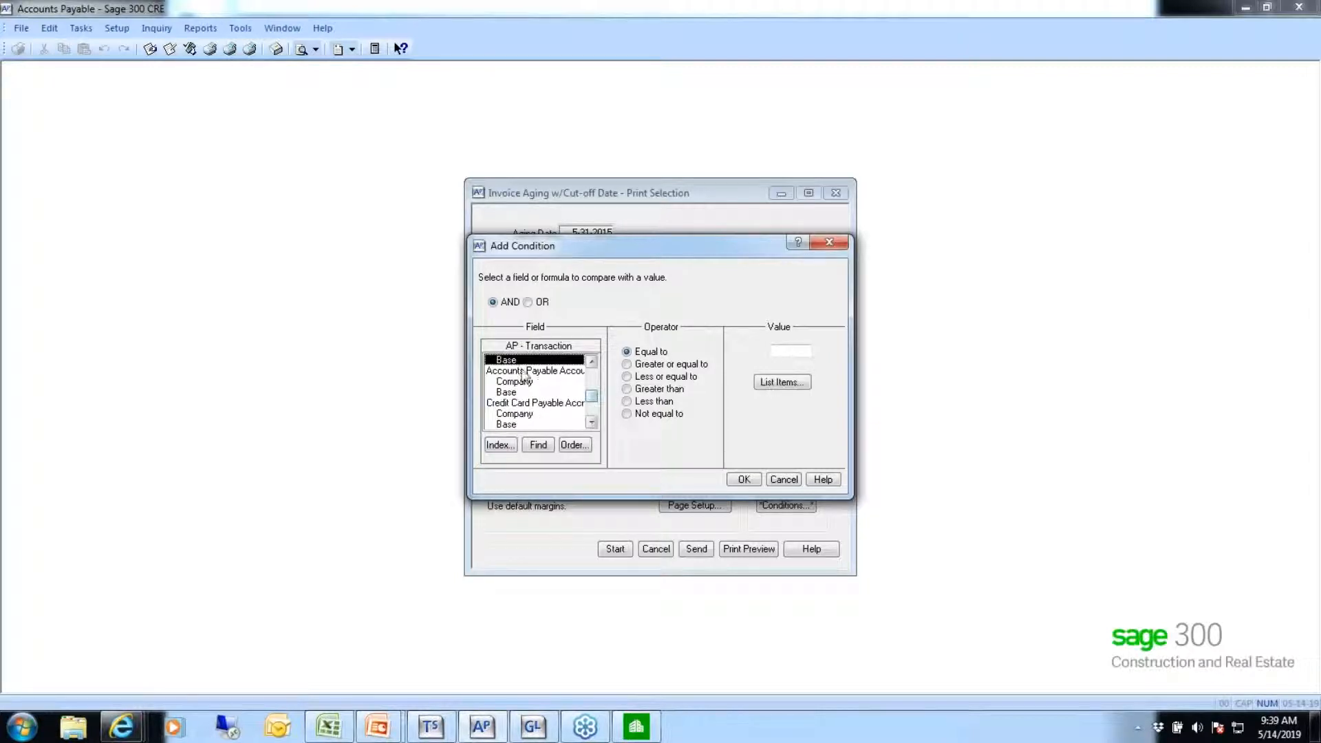
left_click(524, 372)
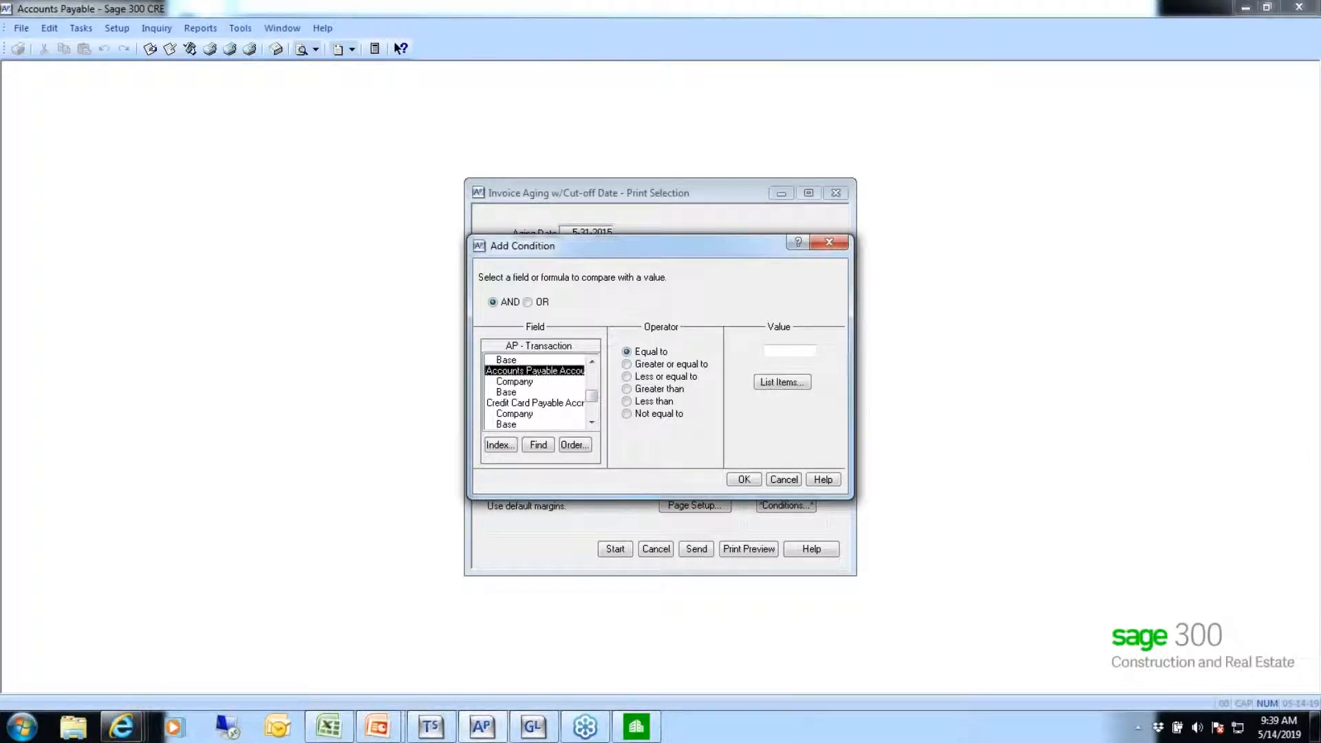
left_click(781, 351)
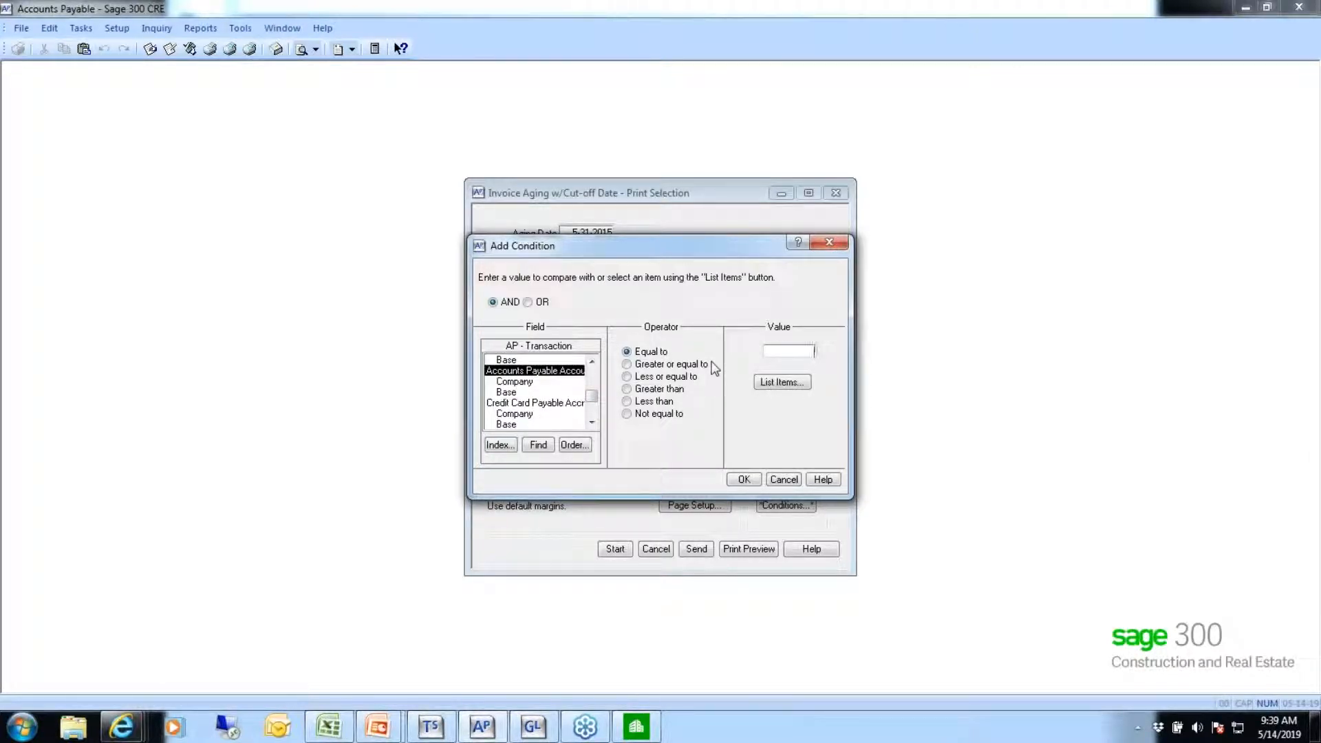
left_click(501, 383)
left_click(787, 350)
type("21")
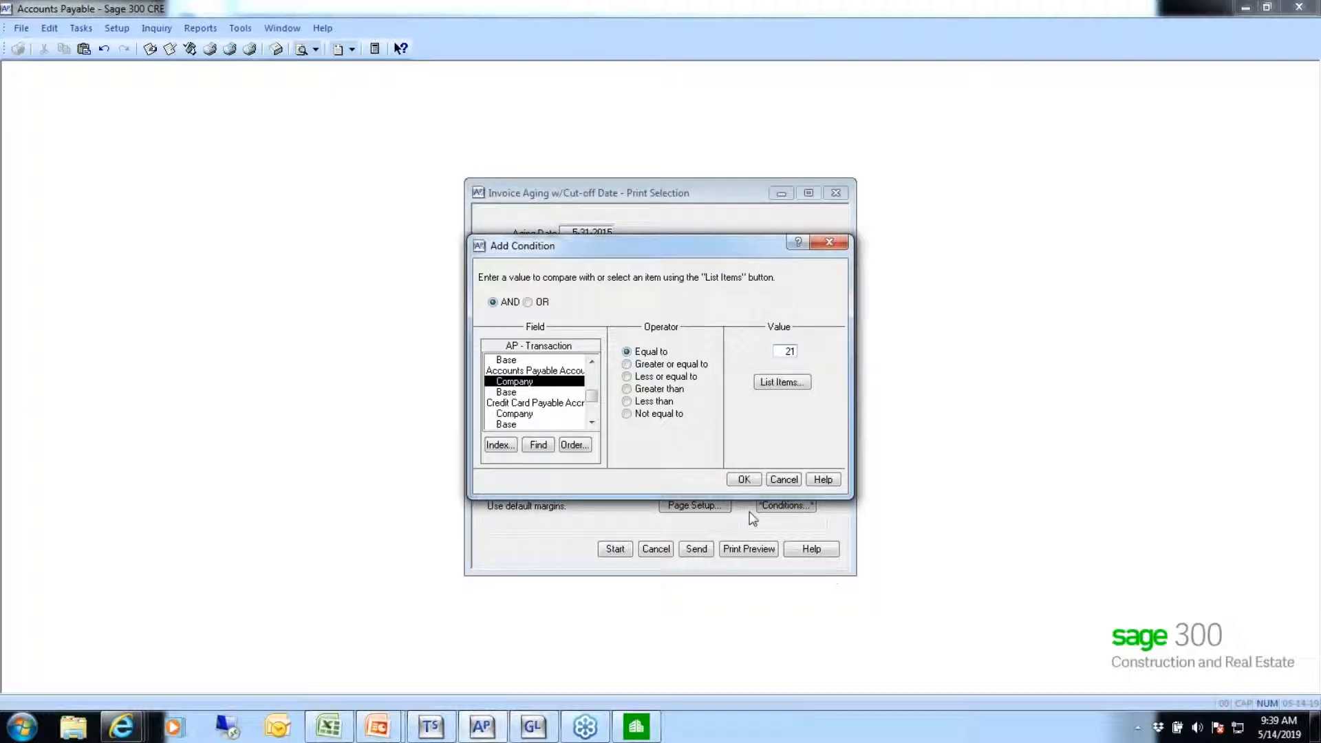
left_click(744, 479)
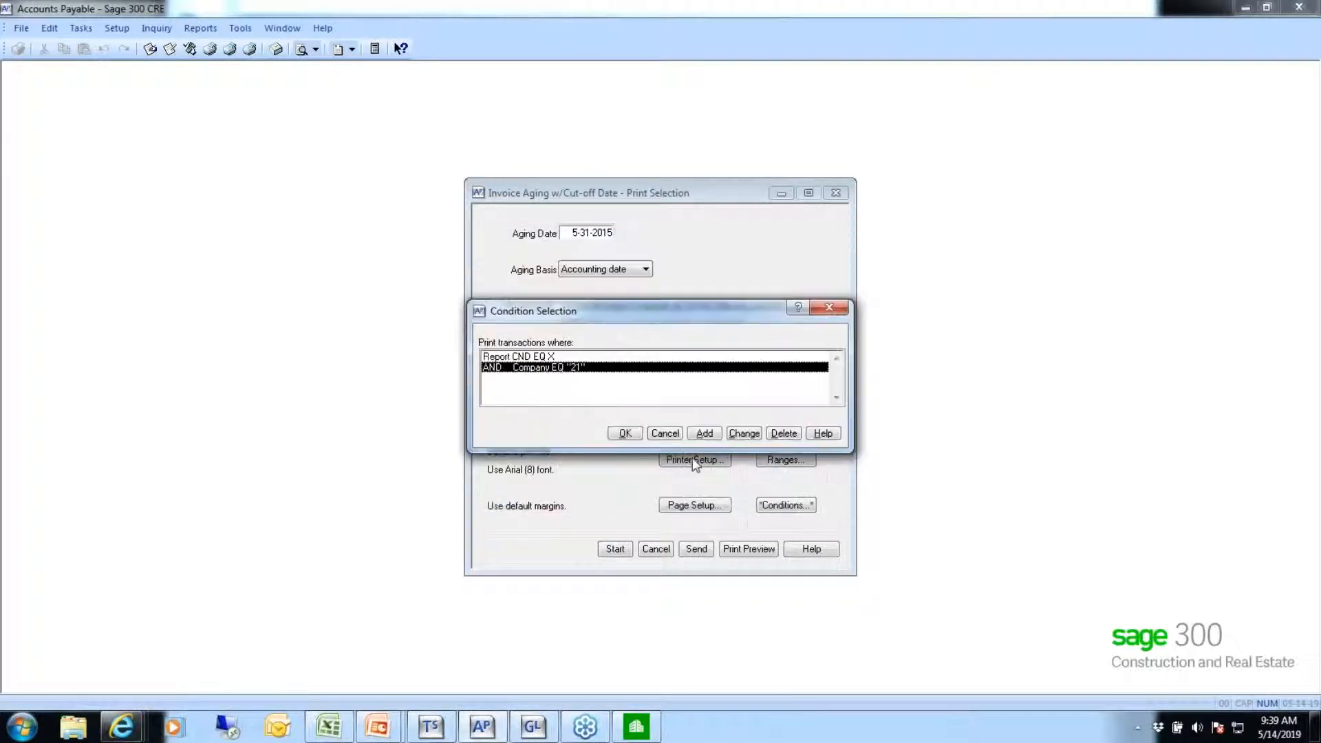
left_click(614, 437)
Preview the company-filtered aging report and examine the report totals at the end of its last page.
left_click(739, 549)
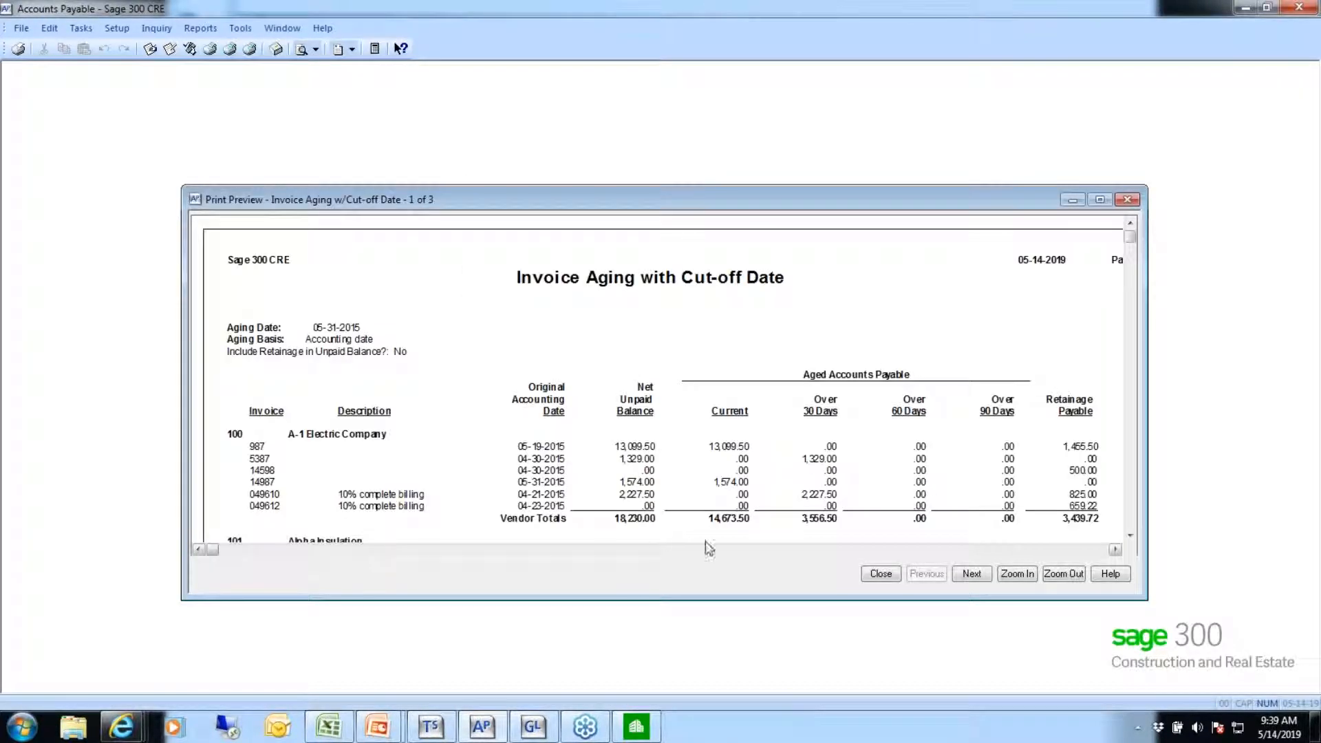
left_click(980, 575)
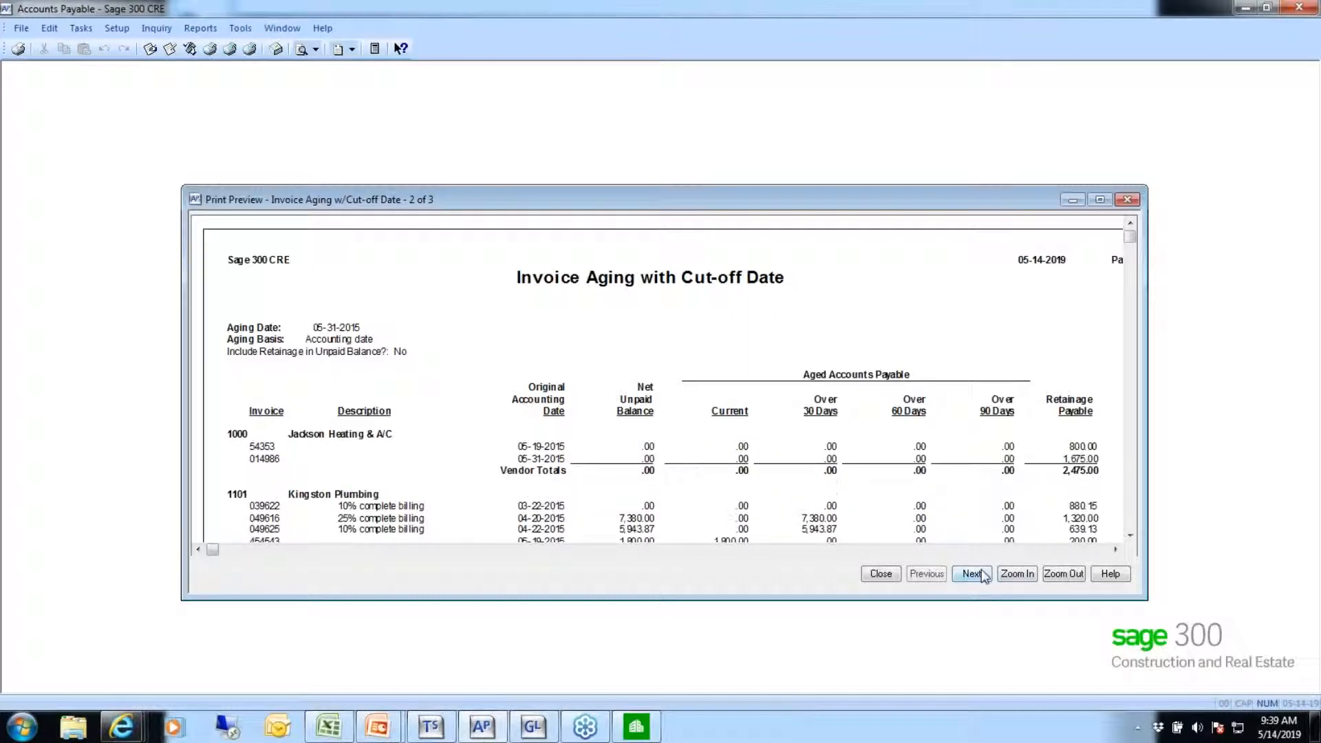
left_click(984, 576)
left_click(1130, 537)
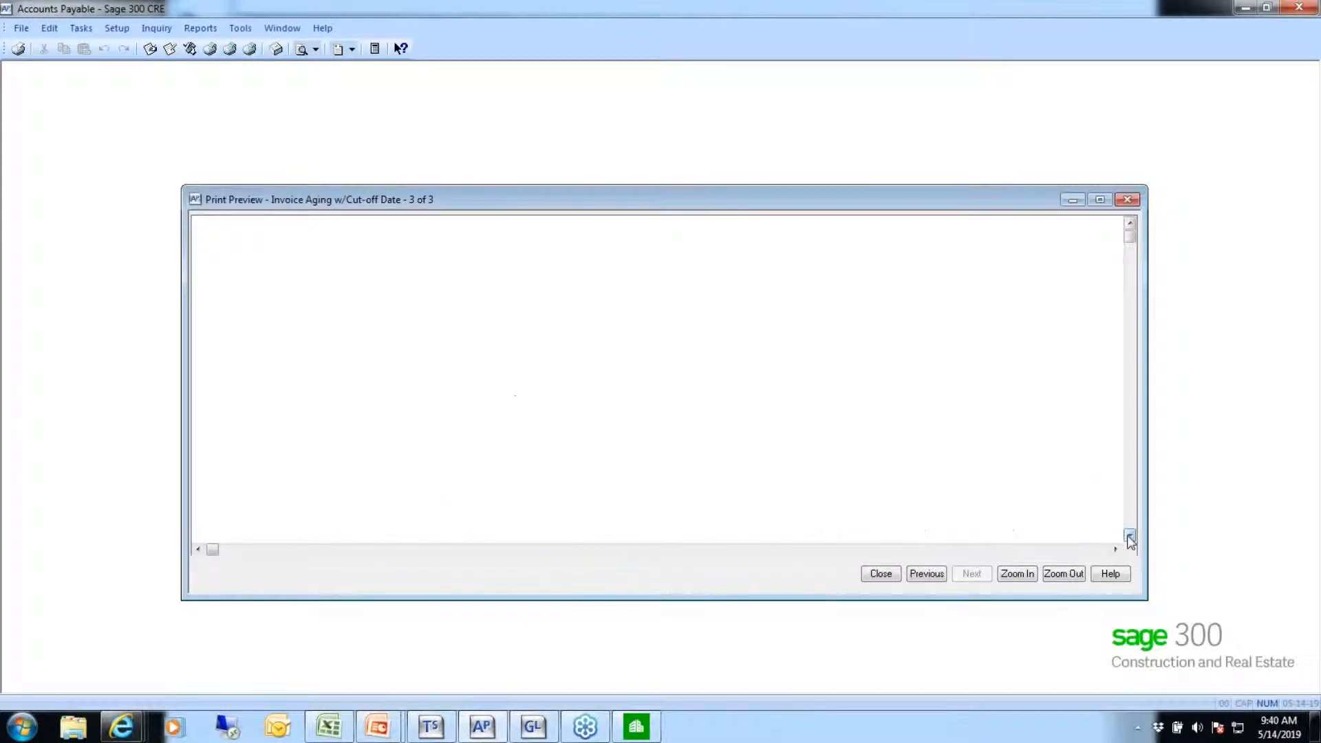
scroll(1130, 540, "down", 6)
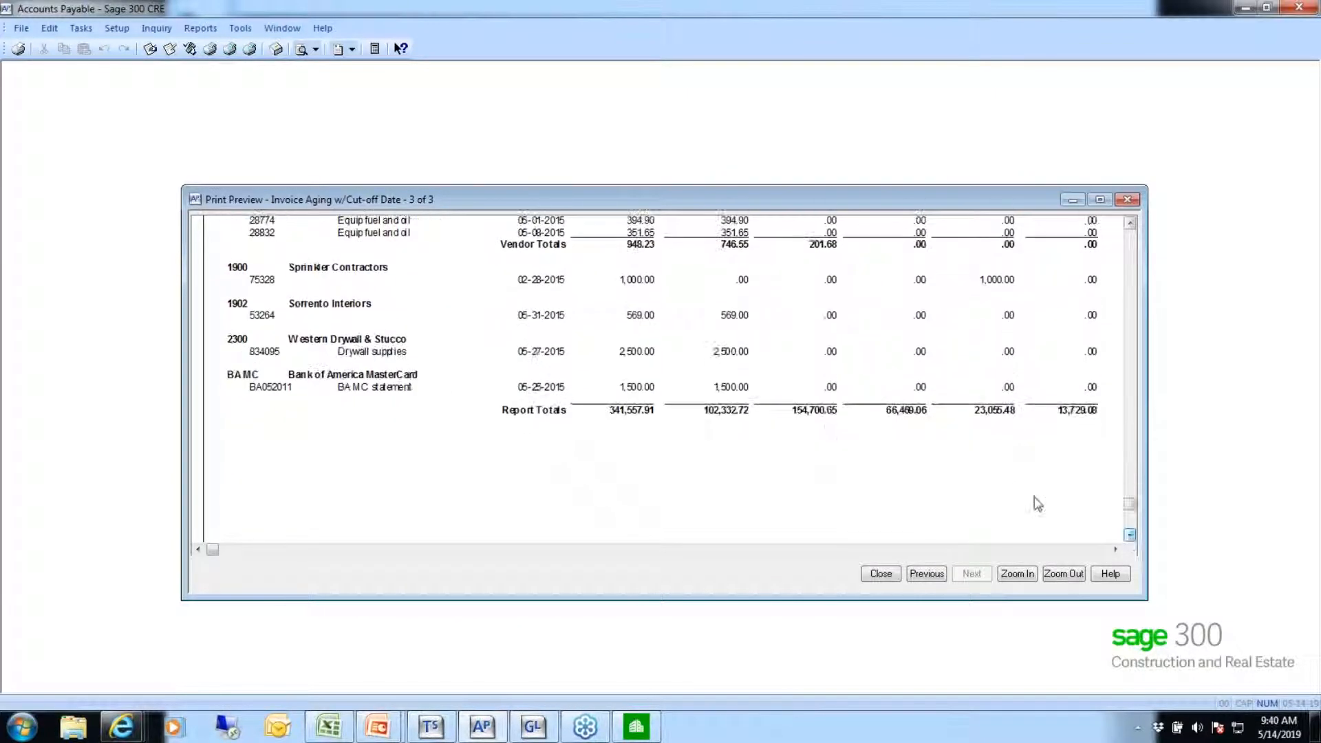
Switch to General Ledger and preview the default accrual balance sheet, BalSAccr, as an individual financial statement.
left_click(533, 728)
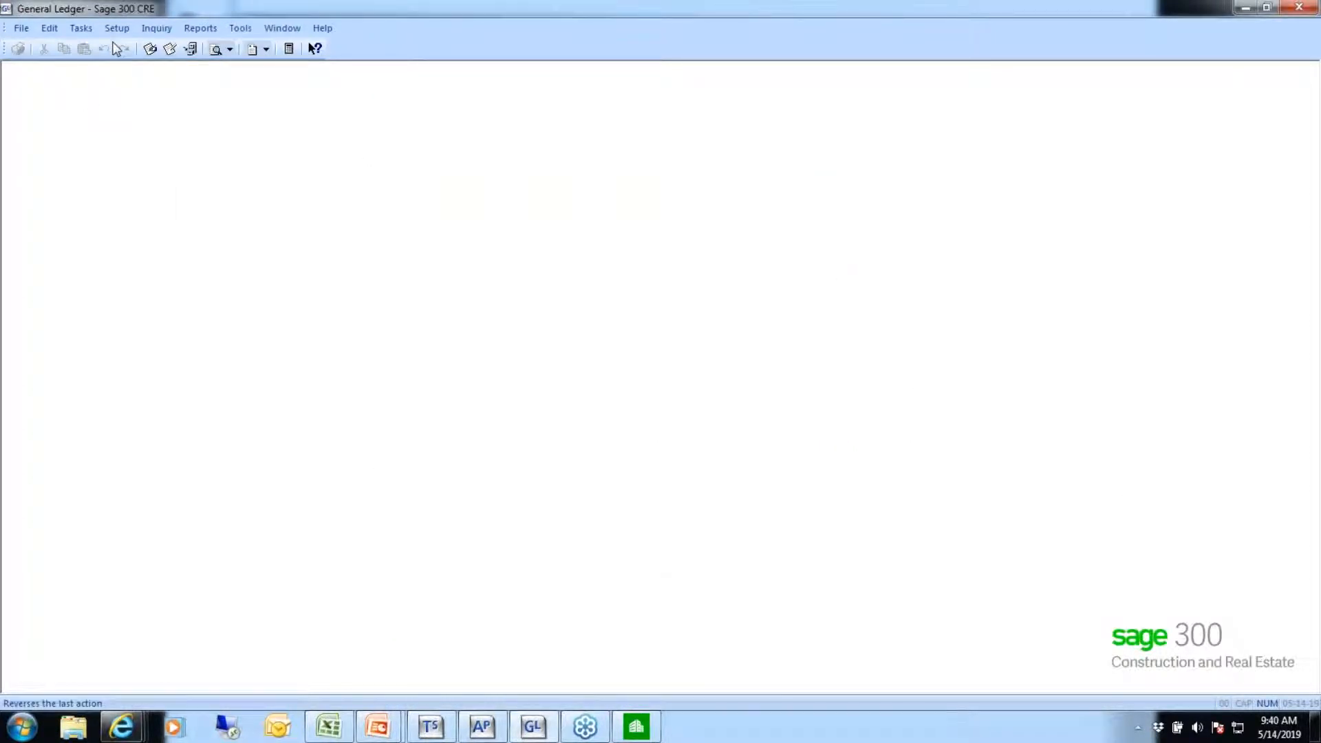
left_click(199, 28)
left_click(213, 74)
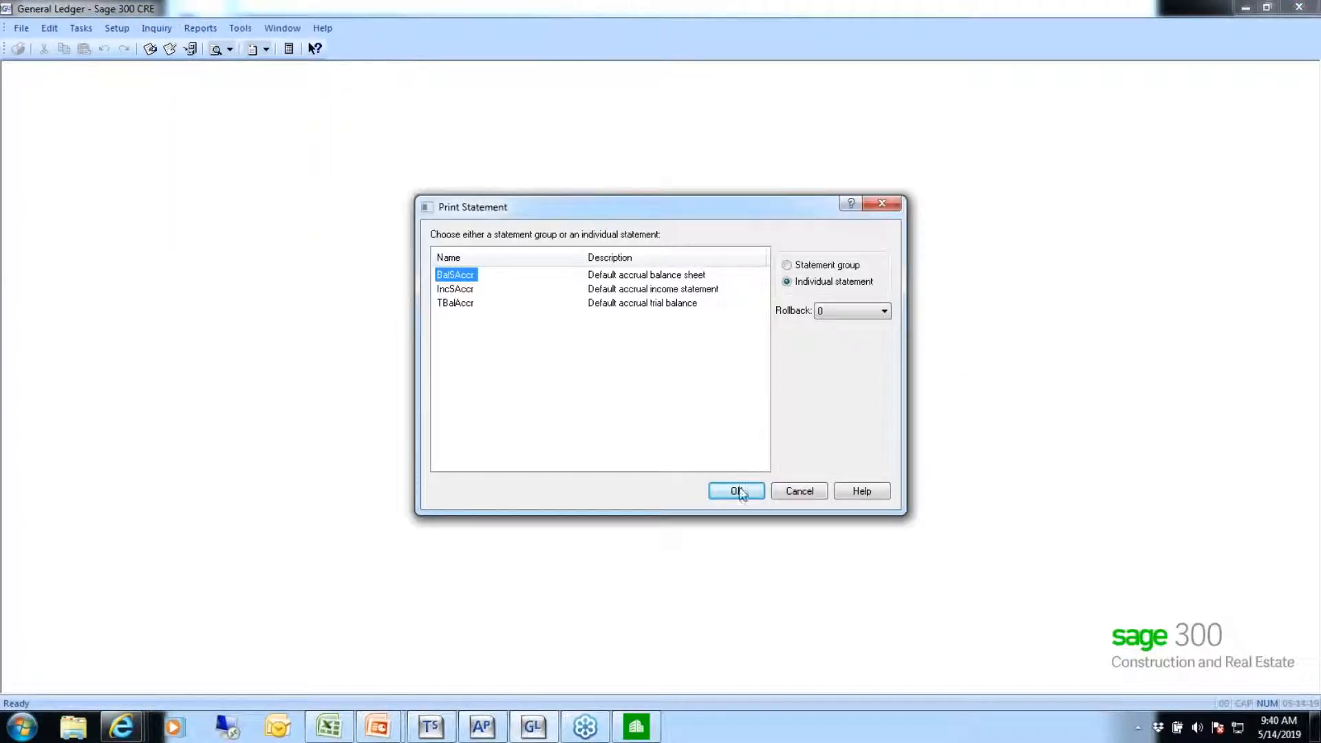
left_click(735, 491)
left_click(659, 297)
left_click(728, 484)
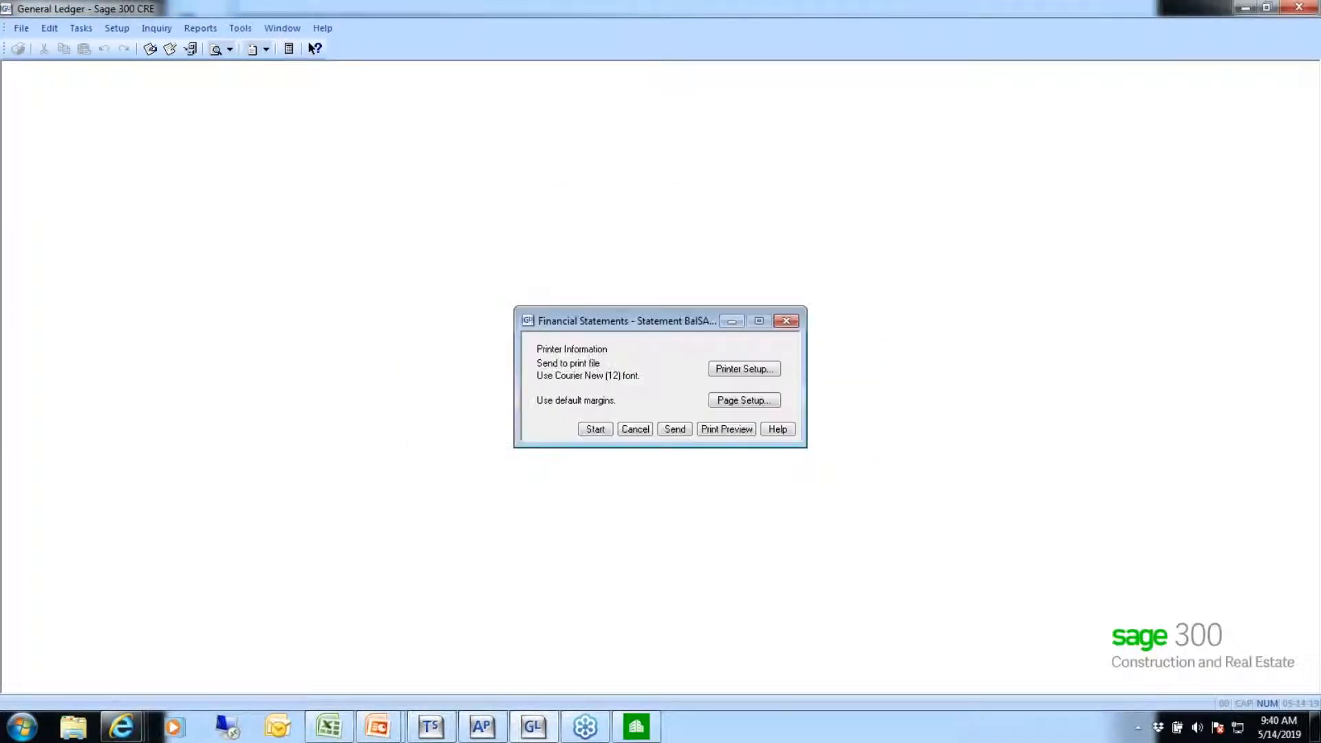
left_click(720, 434)
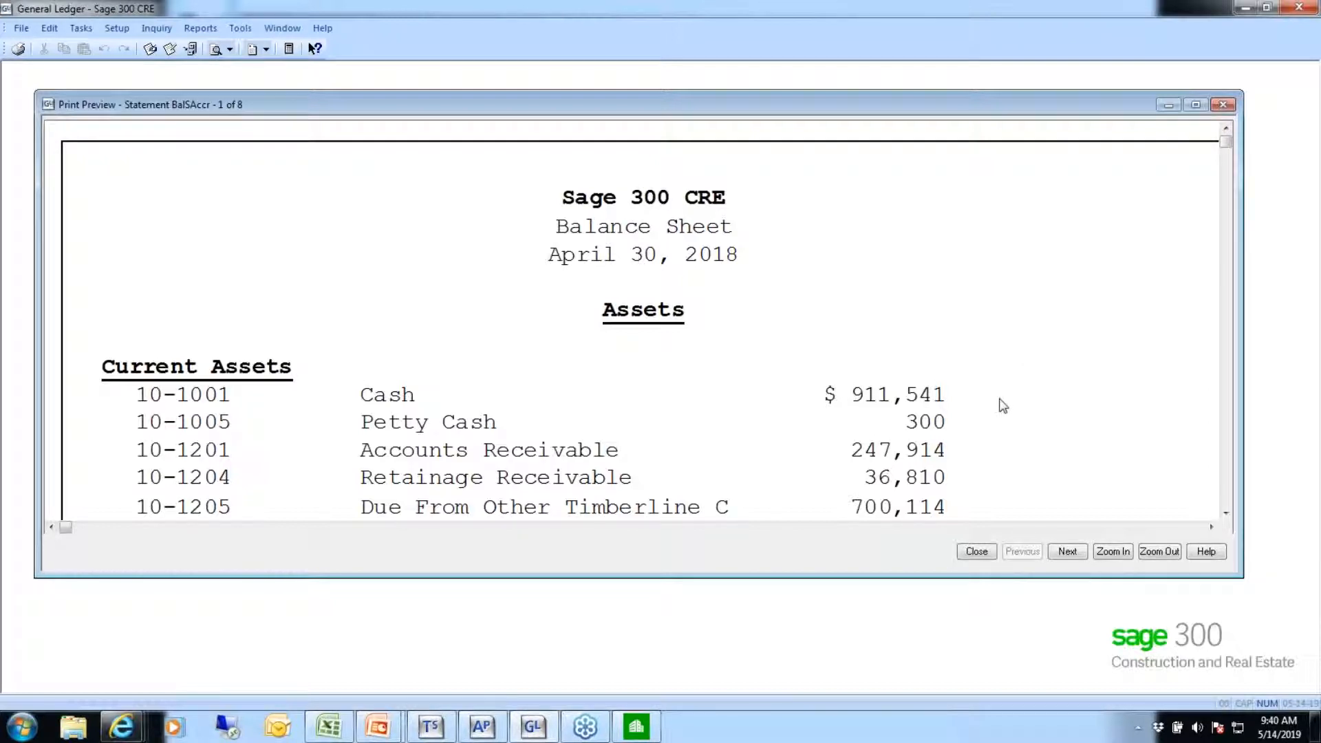
Go to company 21's Liabilities and Equity page in the balance sheet and examine its payable account balances.
left_click(1071, 555)
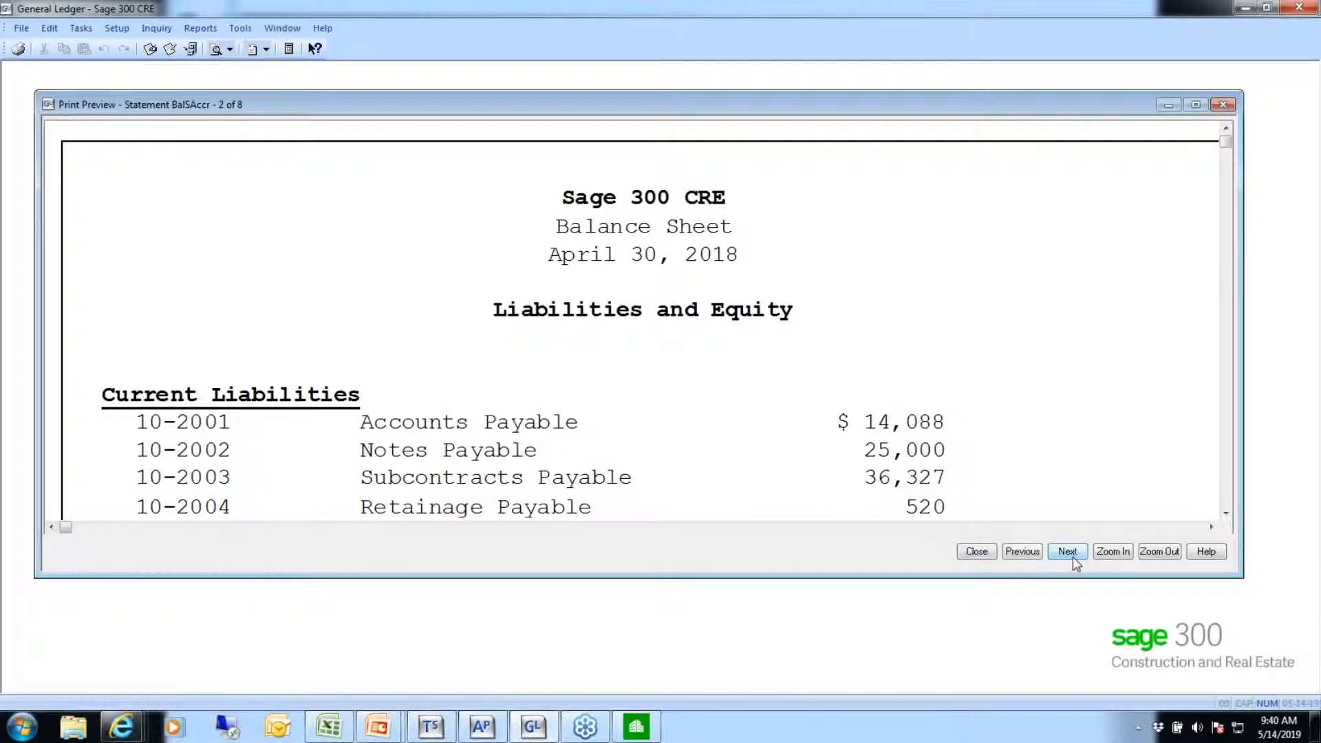
left_click(1071, 555)
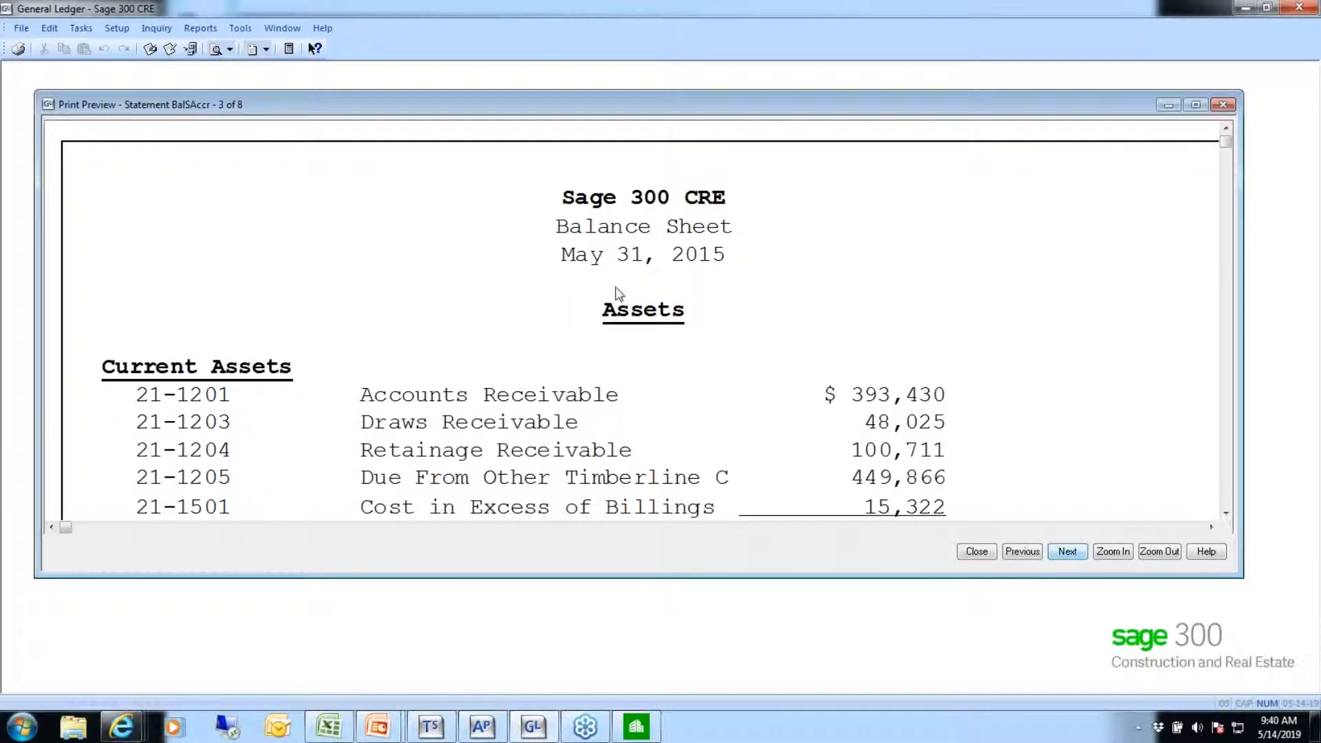
left_click(1068, 551)
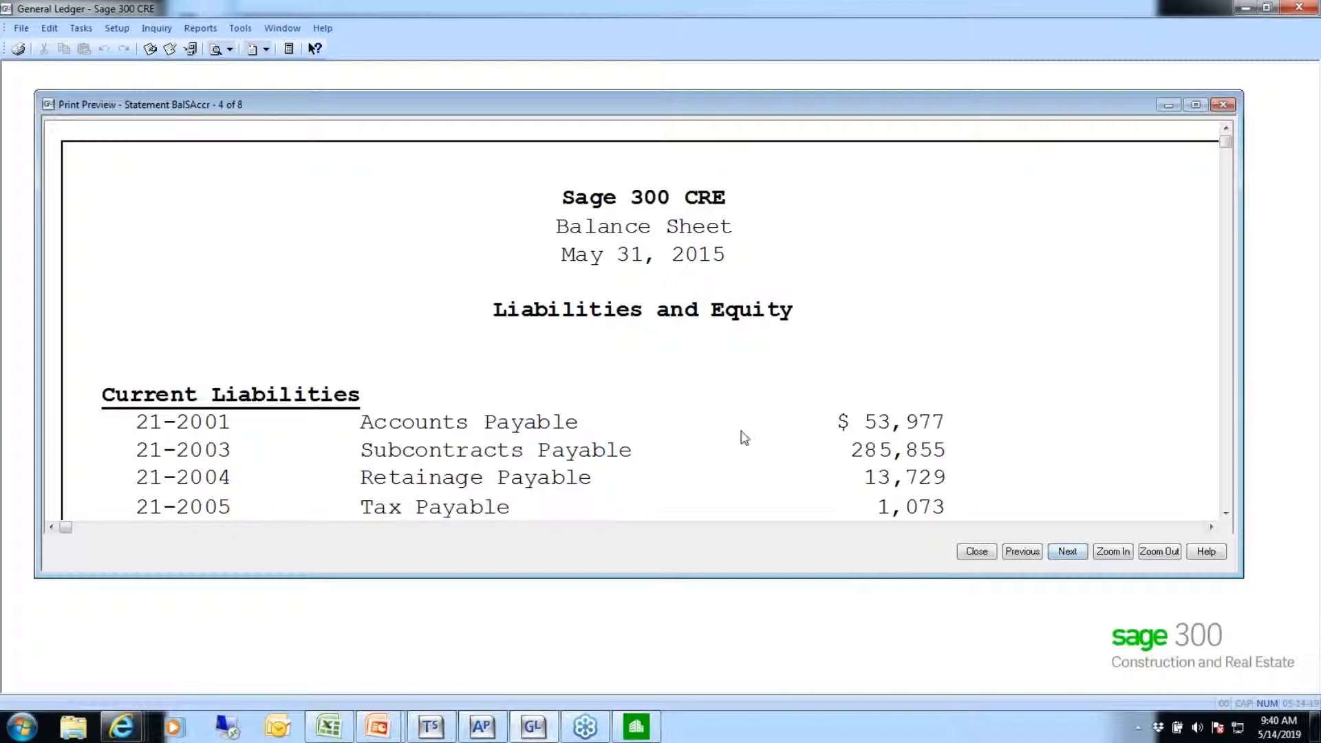
left_click(1225, 513)
left_click(1225, 514)
left_click(1225, 514)
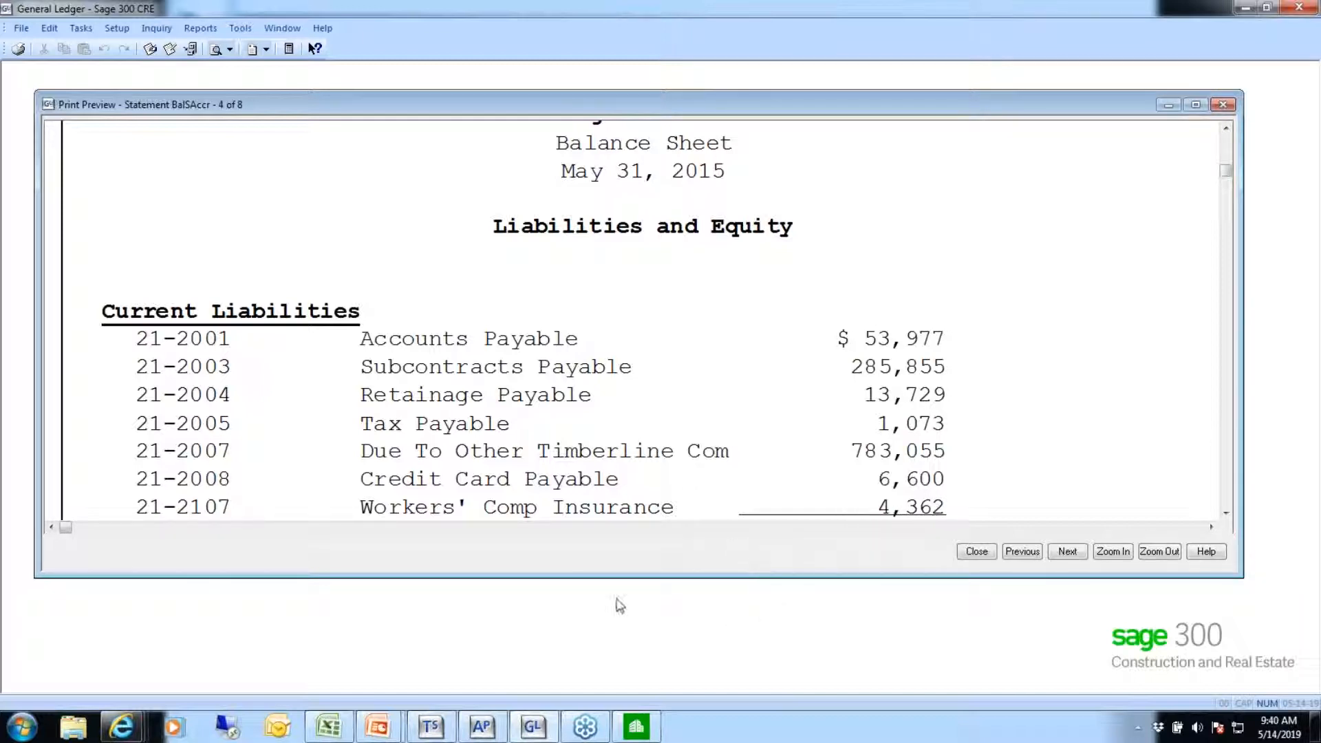
Compare the Accounts Payable aging report totals with the General Ledger balance sheet, and close the balance sheet statement.
left_click(483, 729)
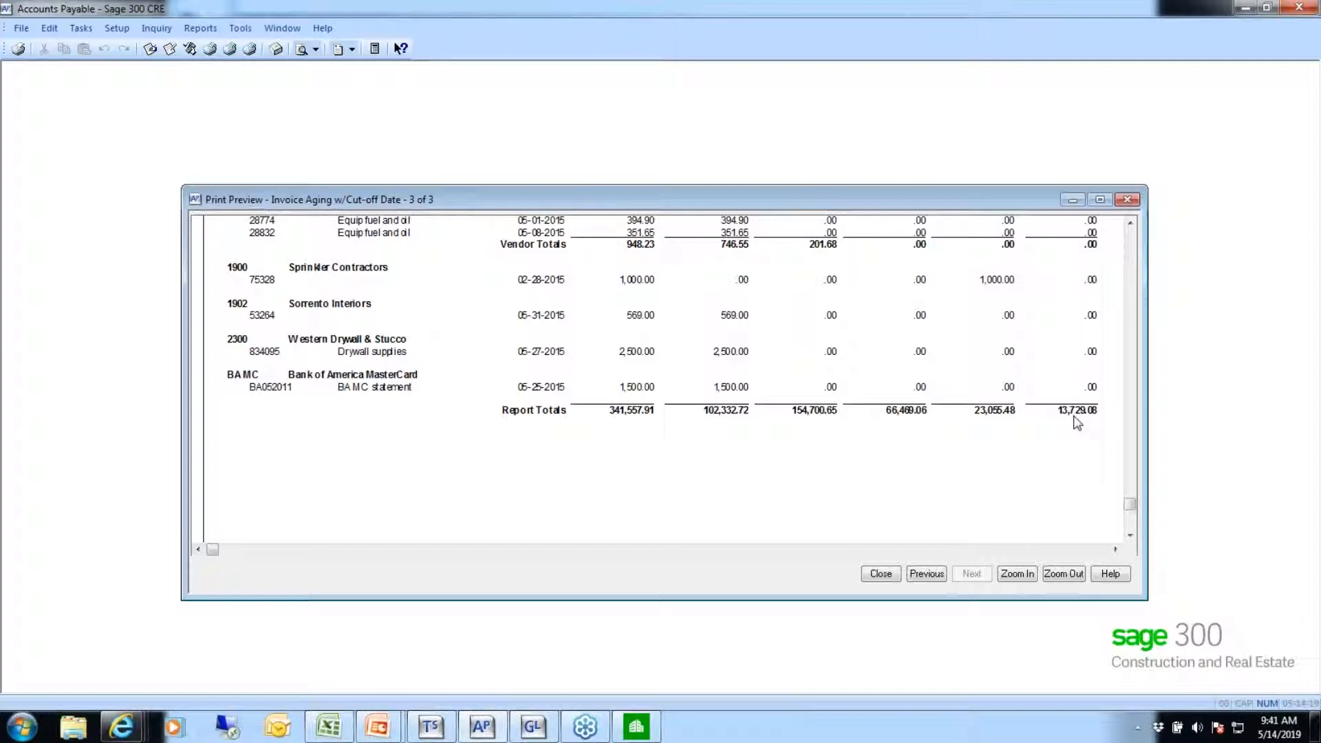
mouse_move(485, 729)
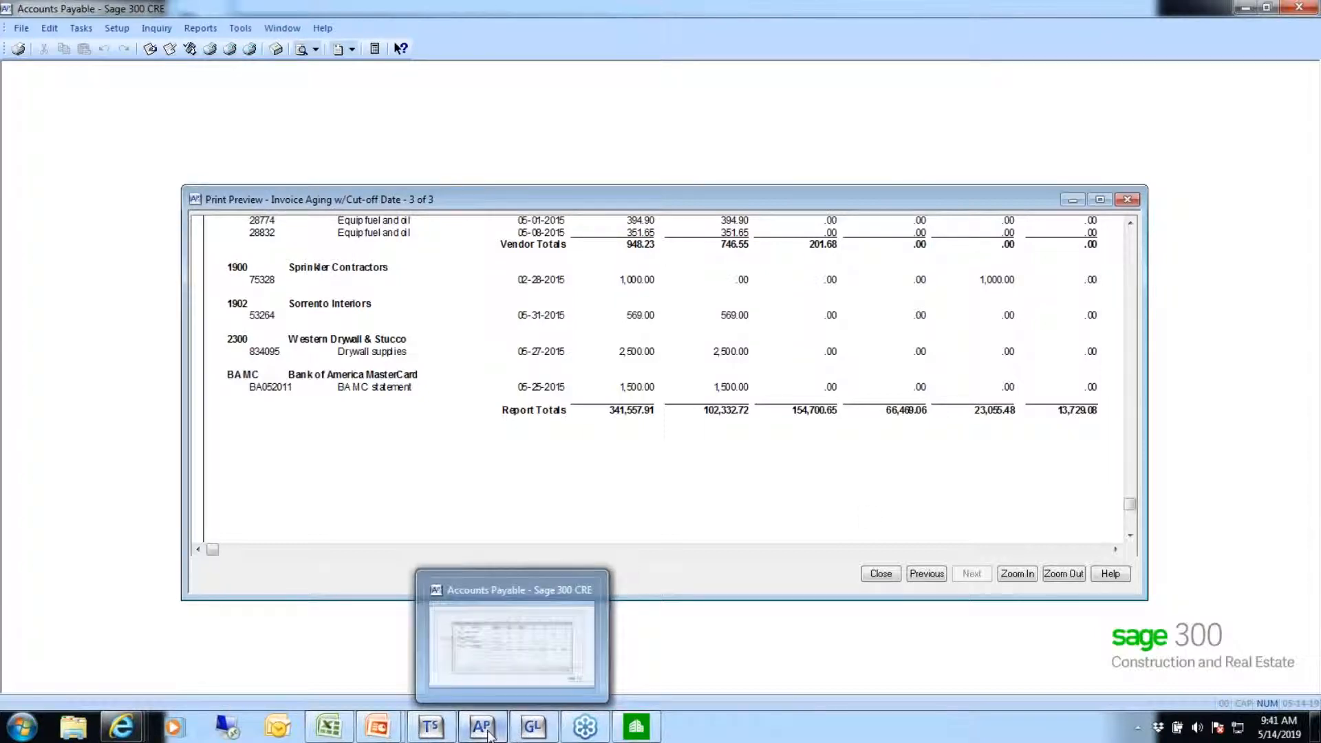
left_click(534, 728)
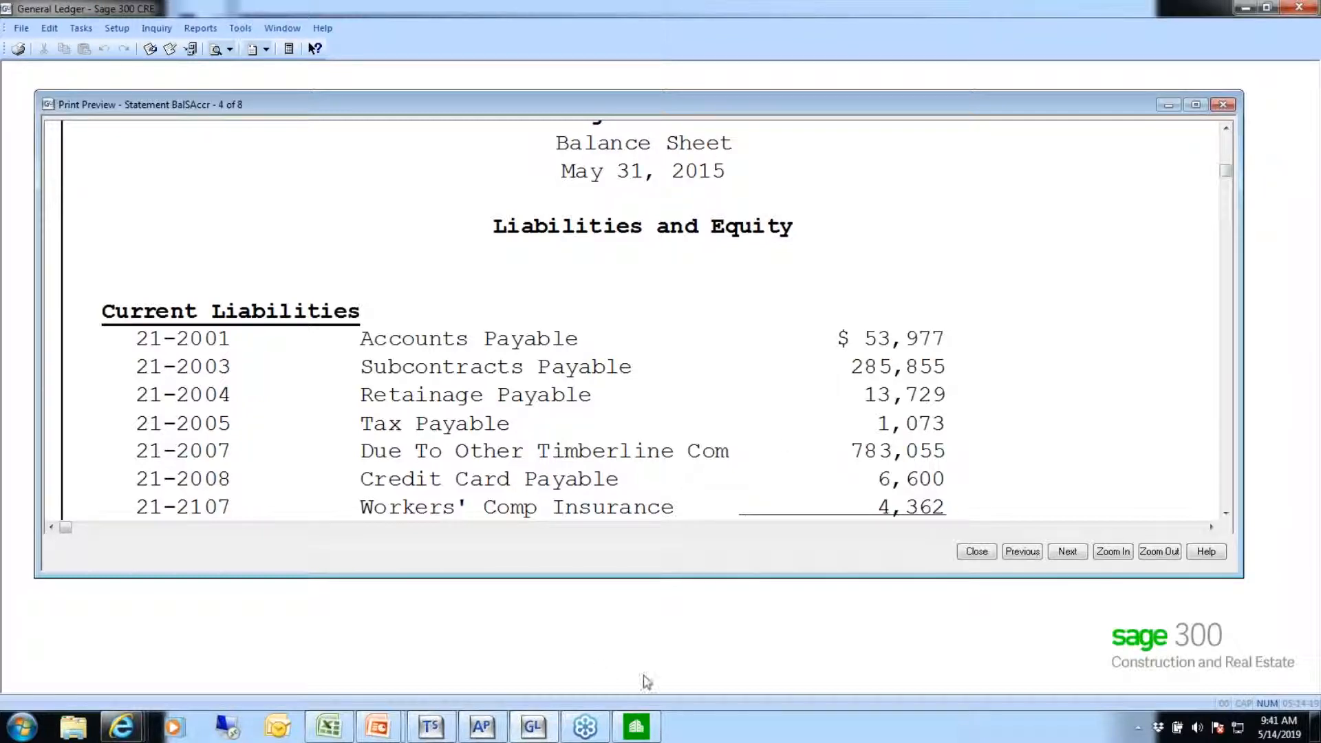
left_click(976, 552)
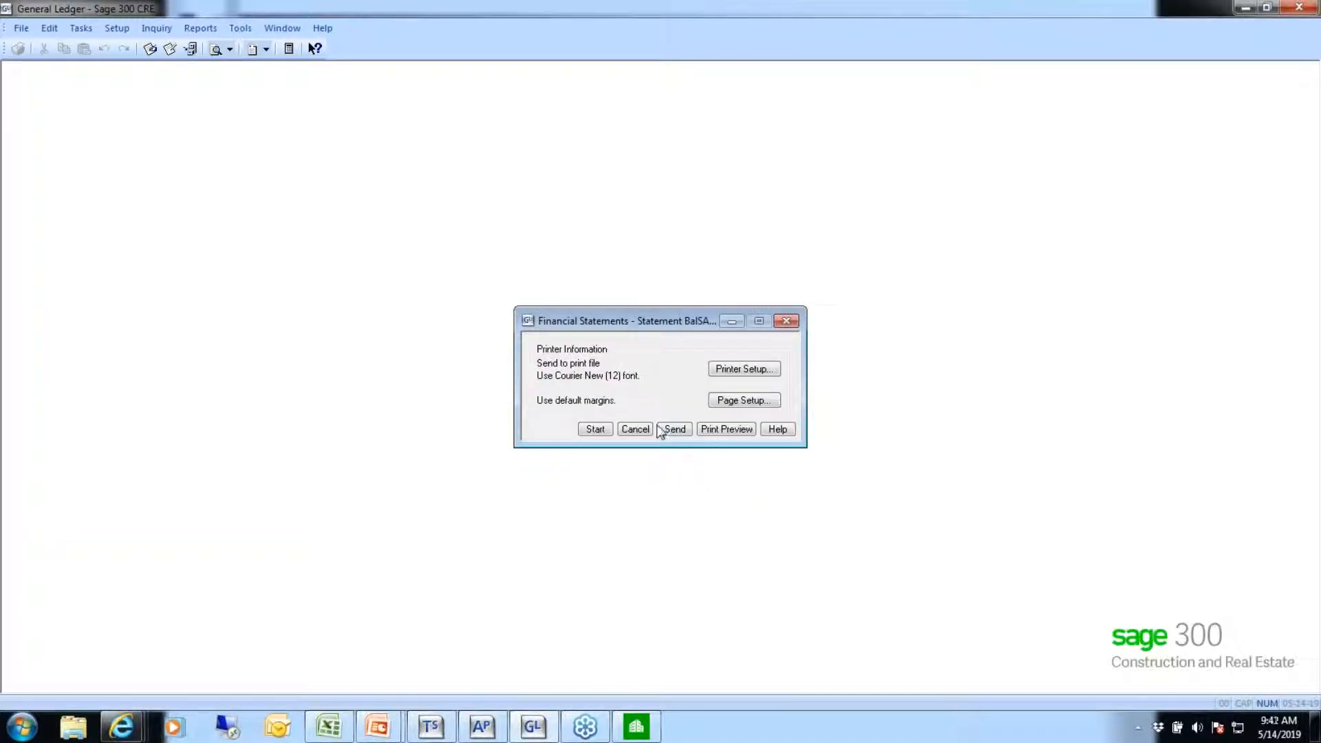
left_click(634, 429)
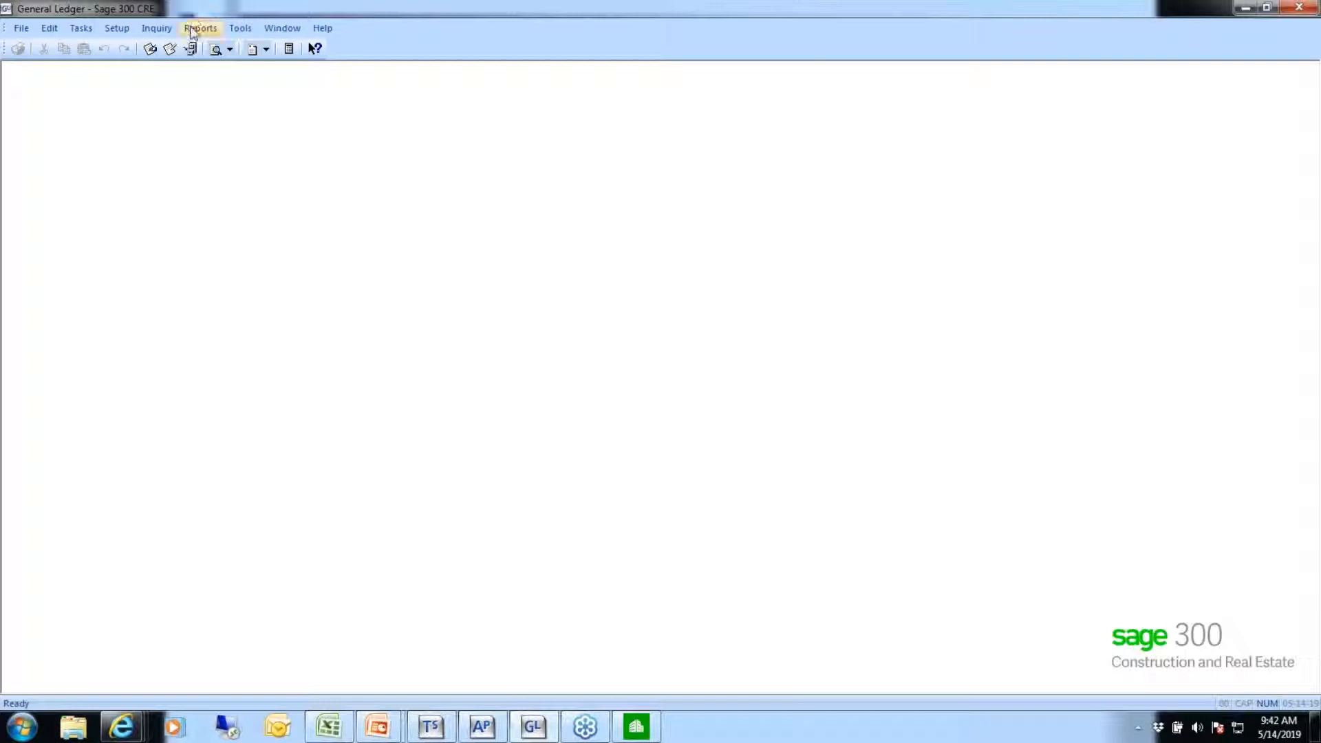
Preview the General Ledger Entries by Account report using the GL Transaction (new) file, without a date range.
left_click(193, 28)
mouse_move(235, 206)
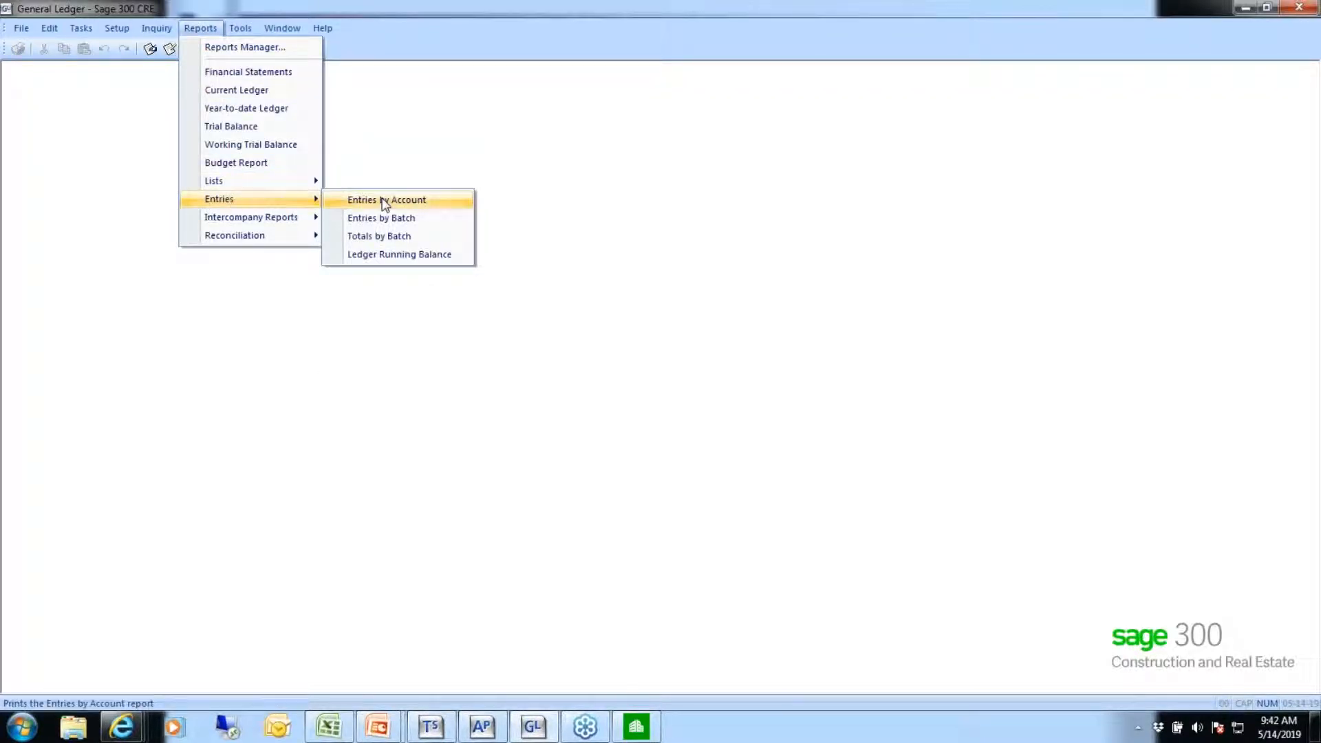
left_click(384, 200)
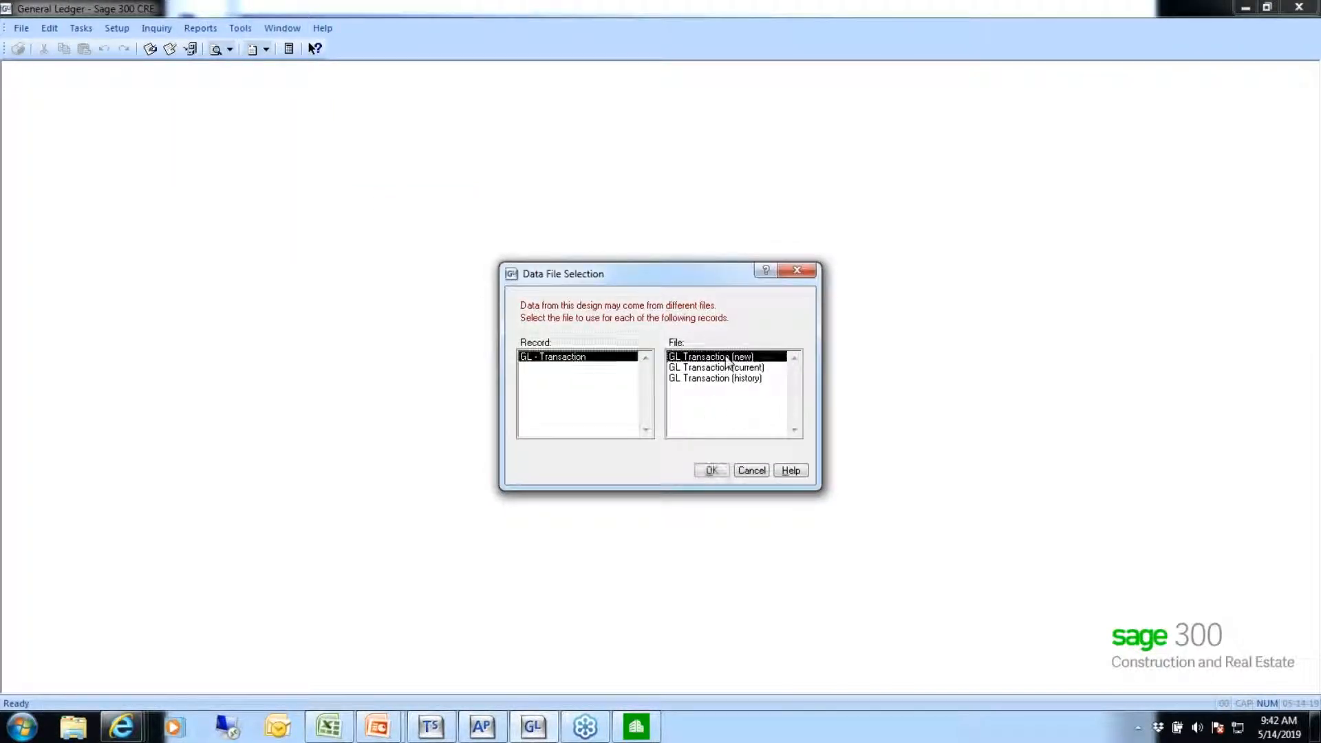
left_click(711, 471)
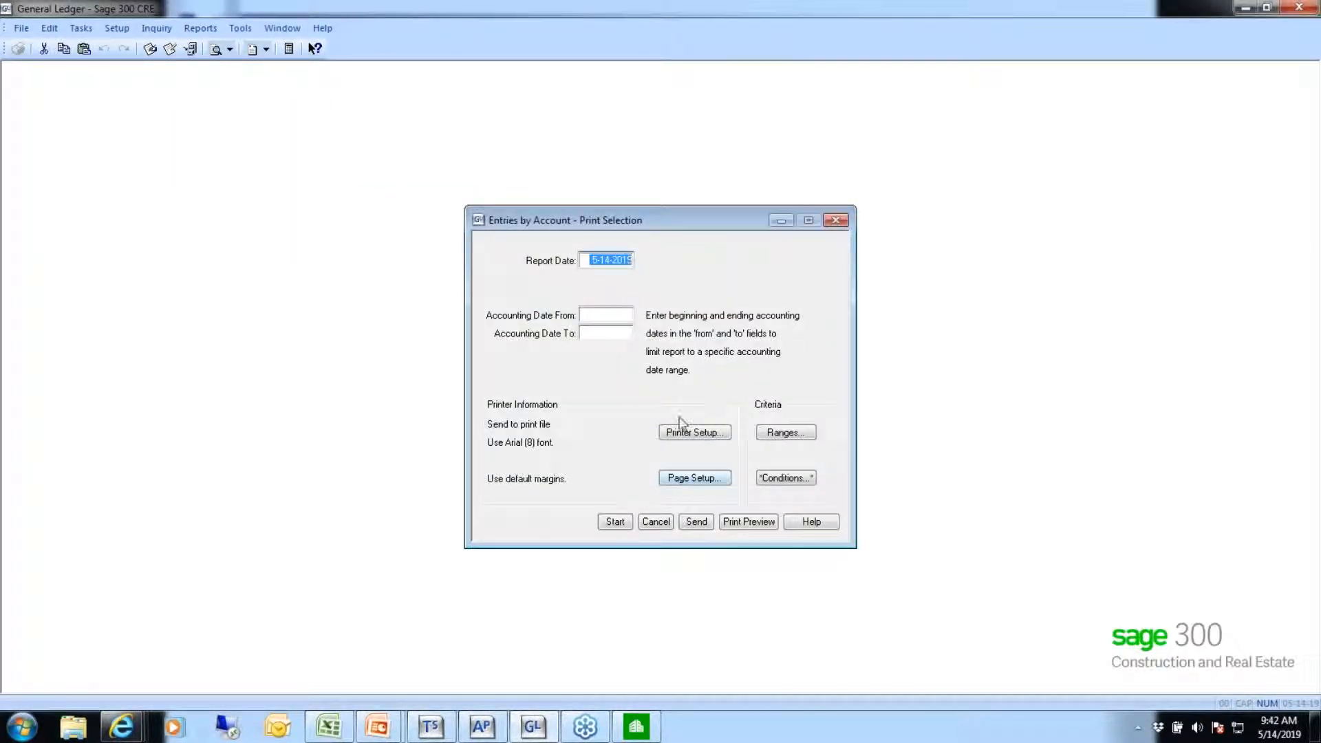
left_click(748, 527)
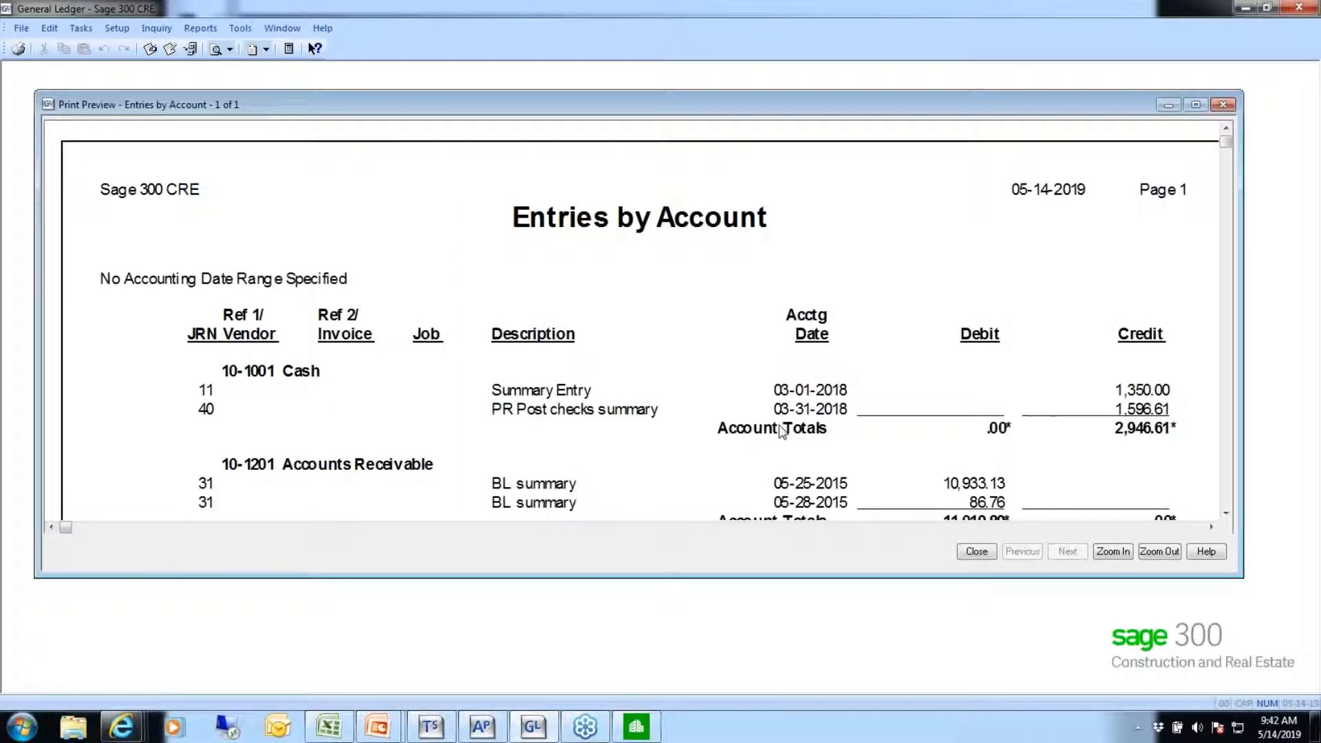
Examine the unposted entries for each account down to the report totals, and close the Entries by Account report.
left_click(1226, 515)
left_click(1227, 515)
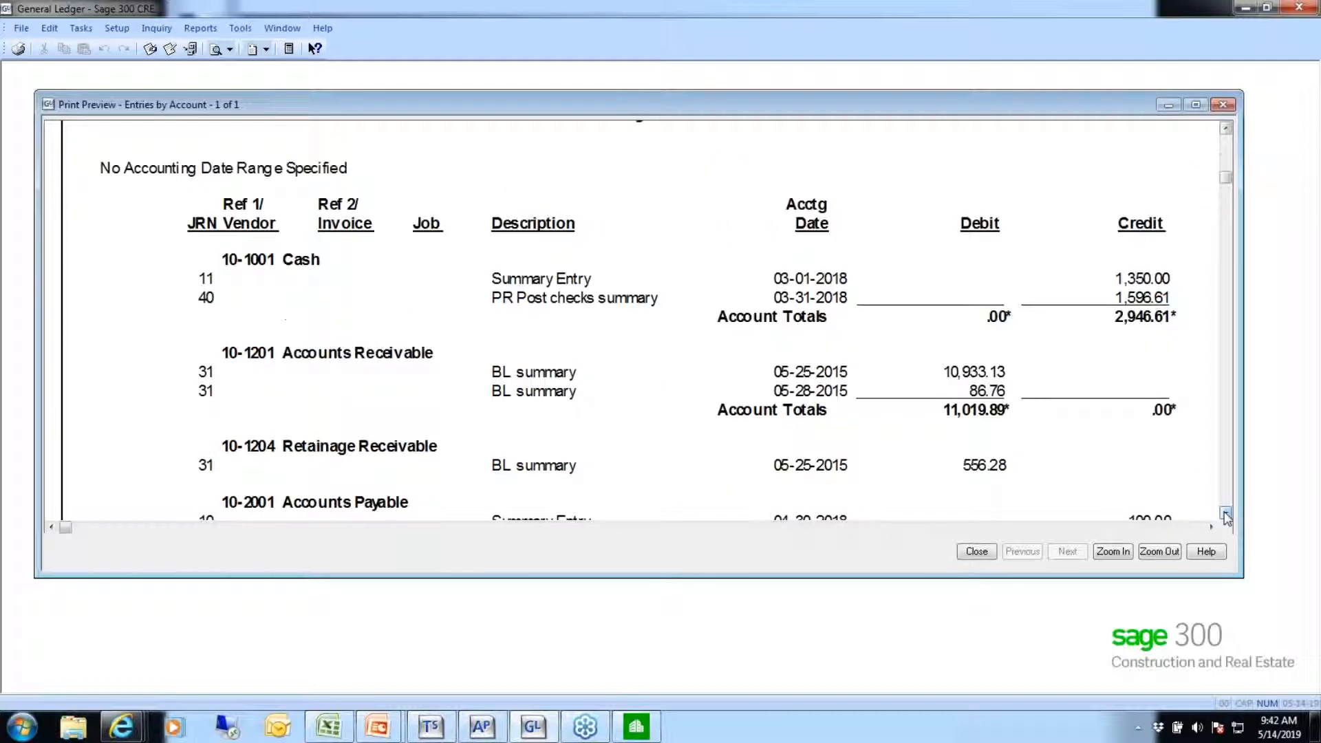
left_click(1226, 515)
left_click(1226, 515)
left_click(1226, 515)
left_click(1226, 514)
left_click(1227, 514)
left_click(1226, 515)
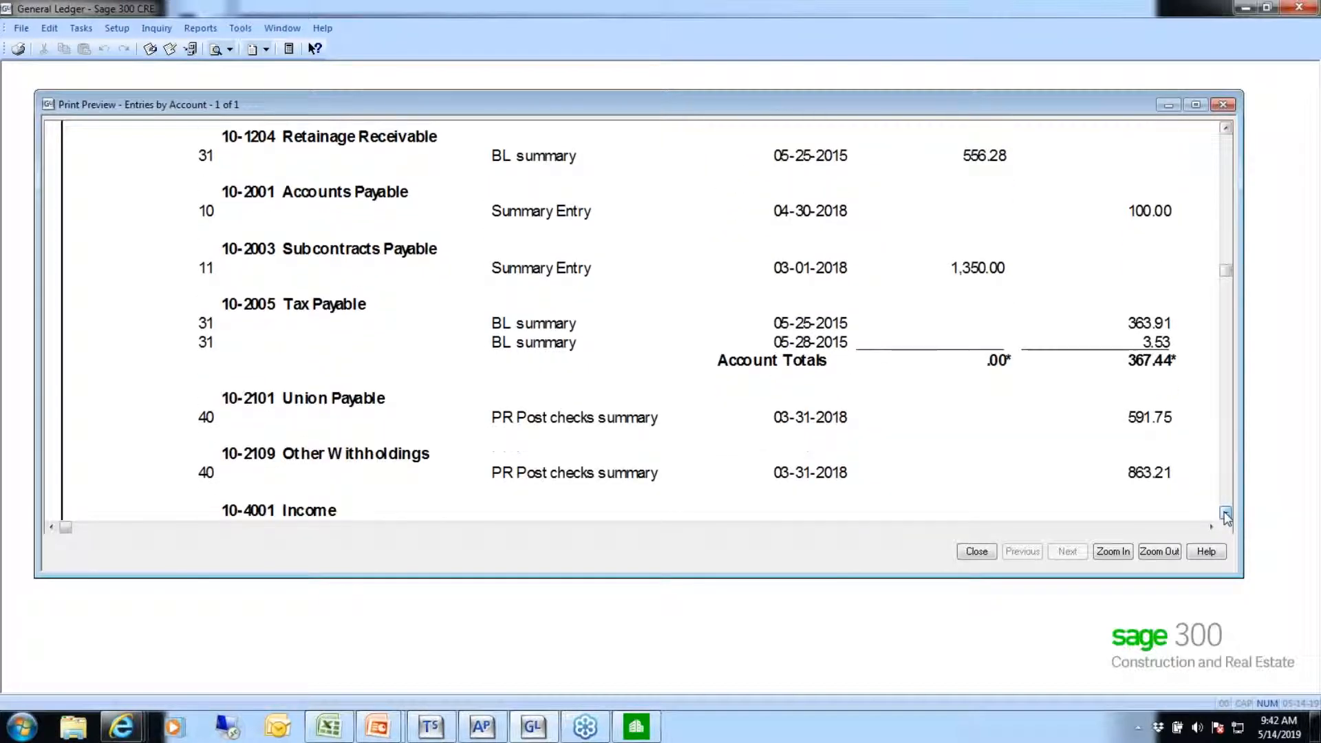
left_click(1227, 514)
left_click(1227, 515)
left_click(1226, 514)
left_click(1226, 515)
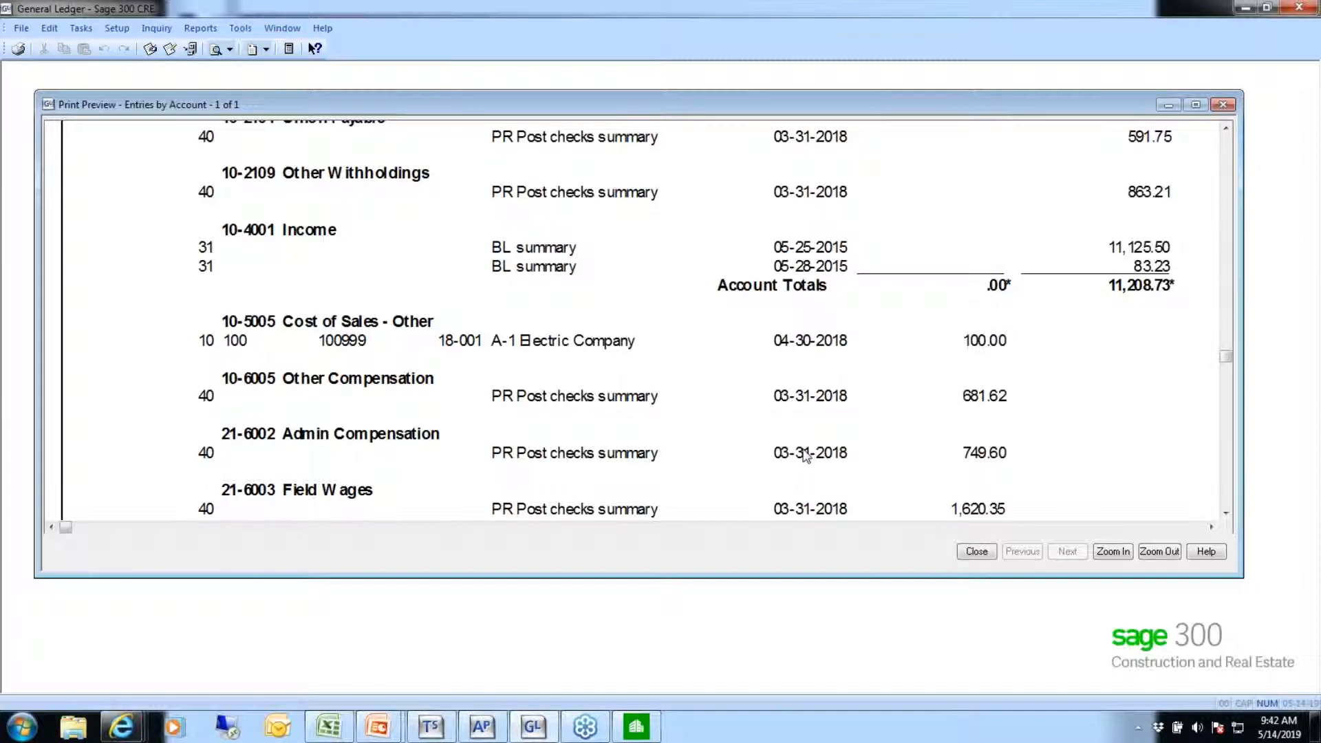
left_click(1226, 514)
left_click(1227, 514)
left_click(1227, 514)
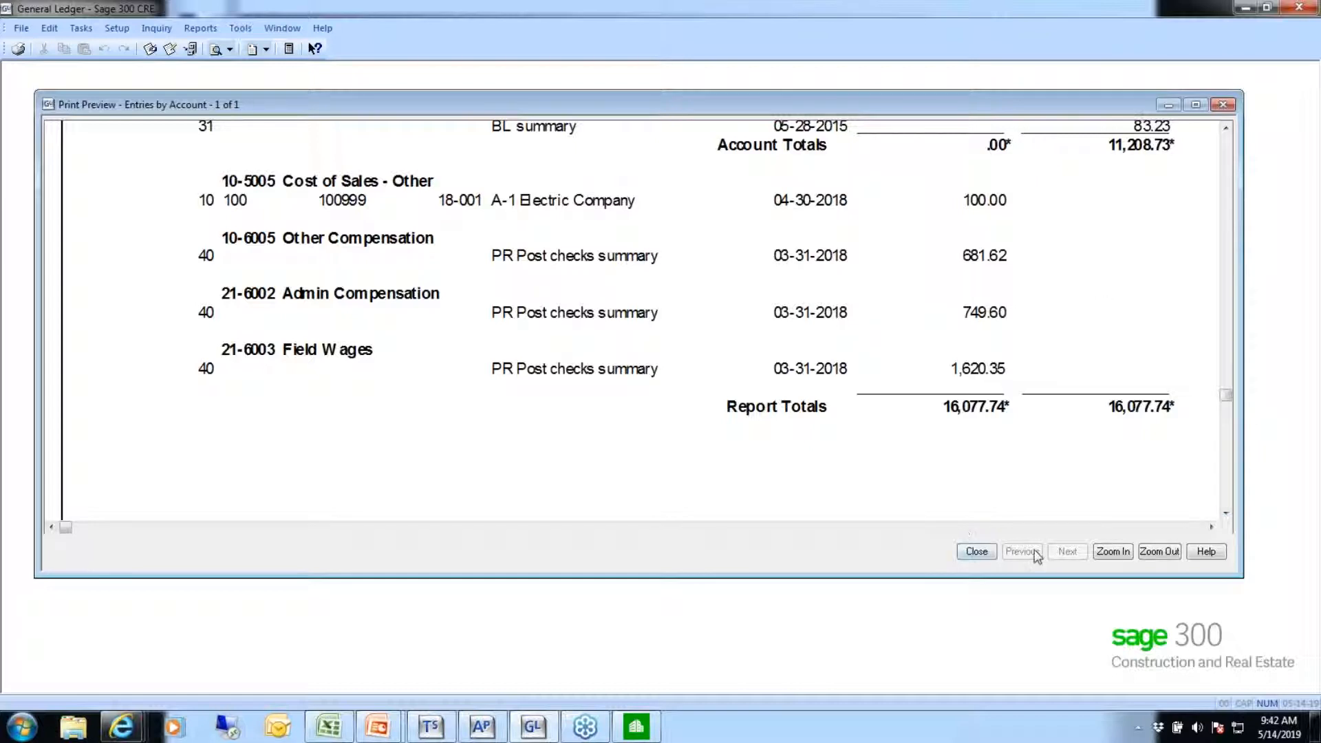
left_click(973, 551)
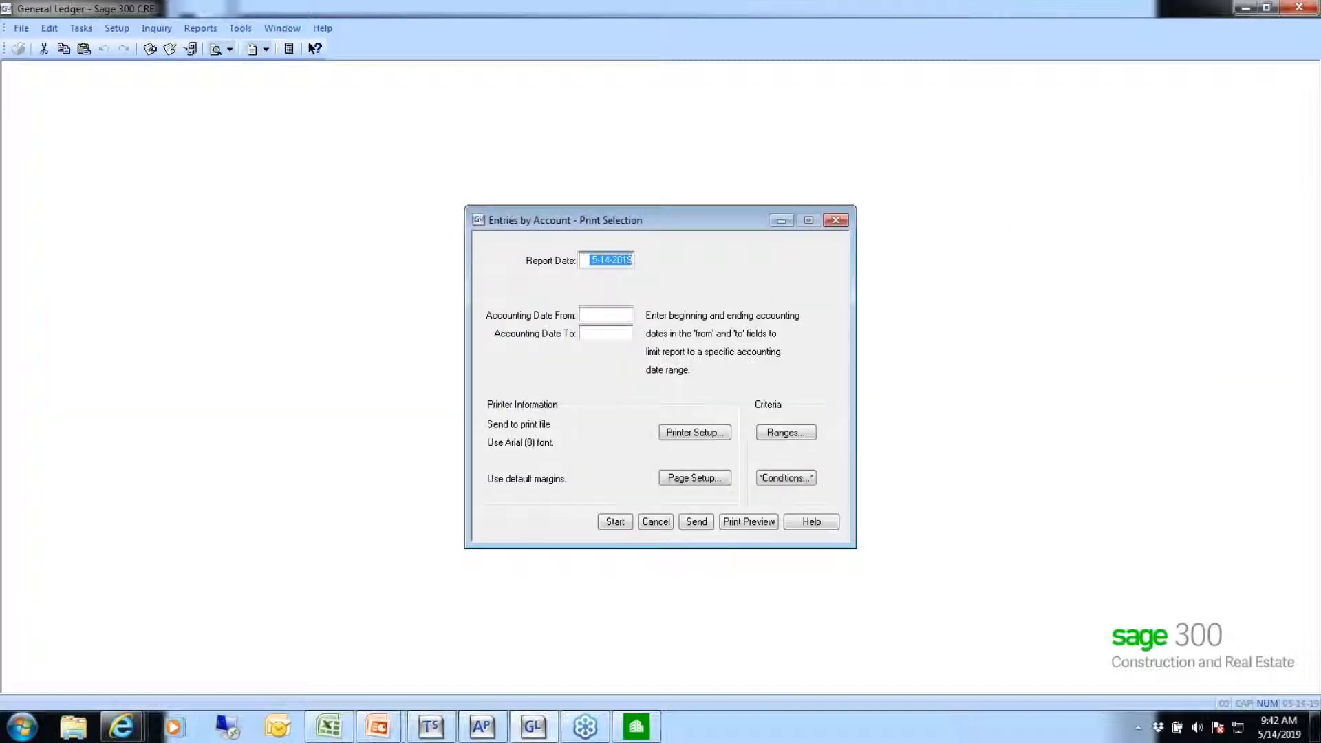
left_click(658, 525)
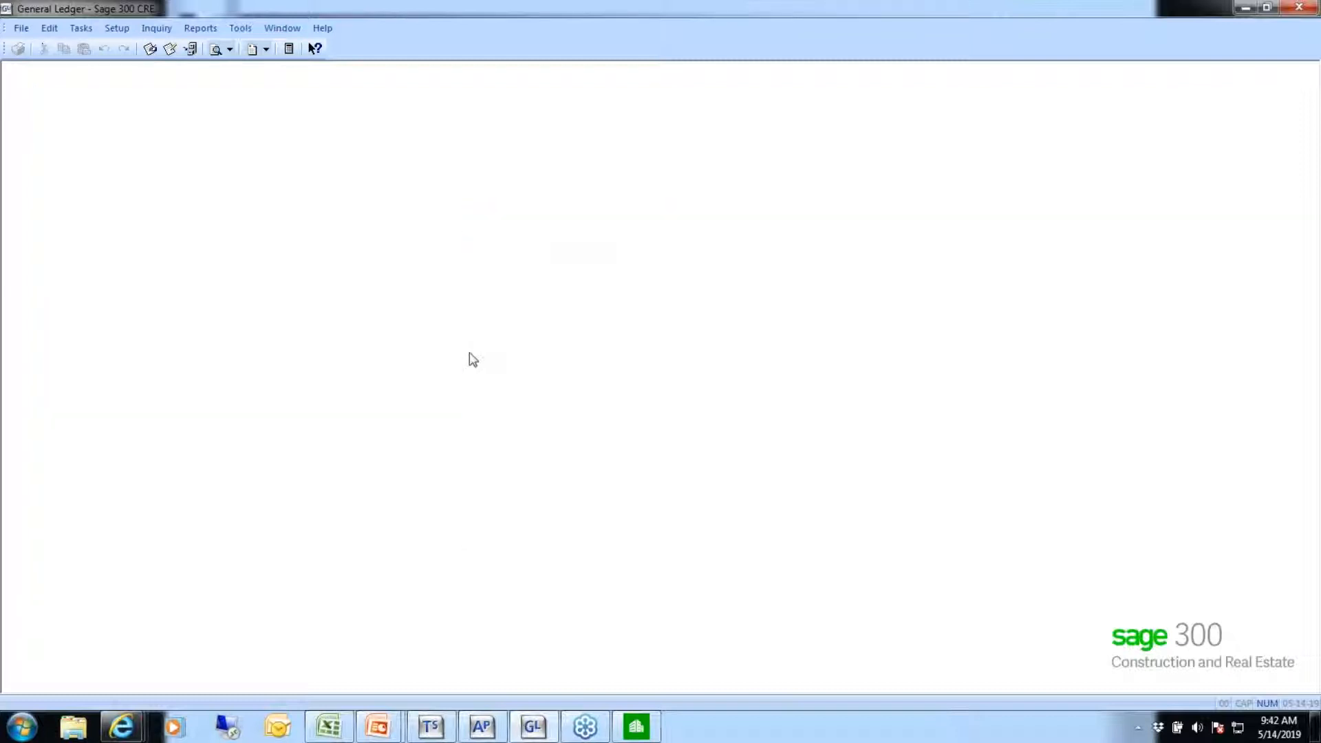
Open the Entries by Account report again, using the GL Transaction (current) file.
left_click(201, 28)
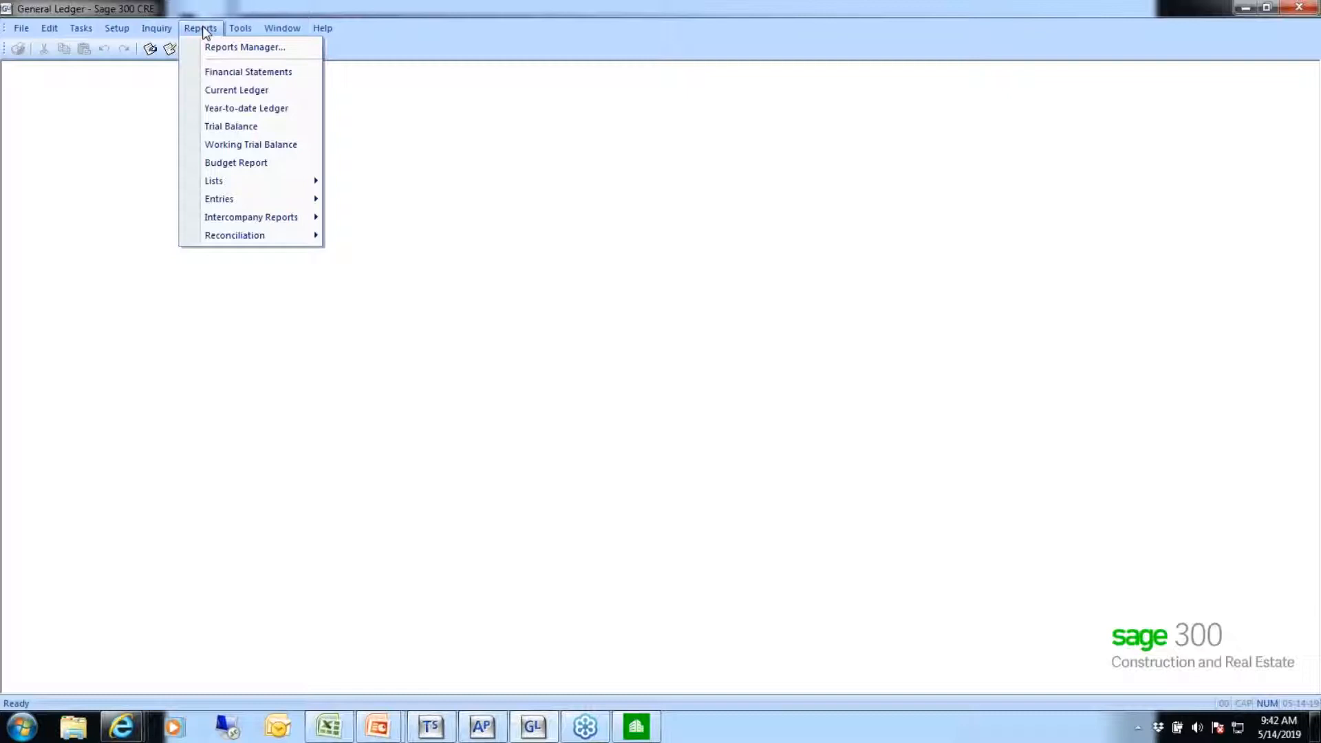
mouse_move(219, 202)
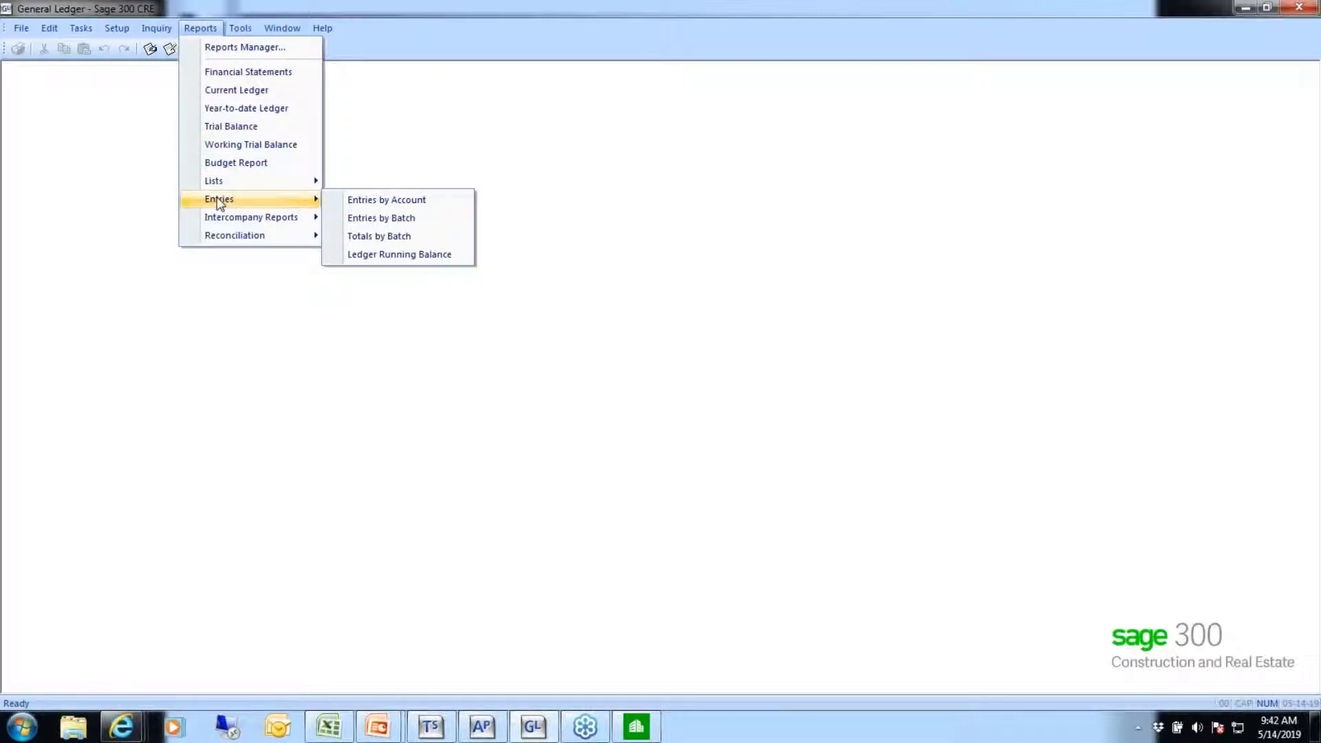
left_click(358, 202)
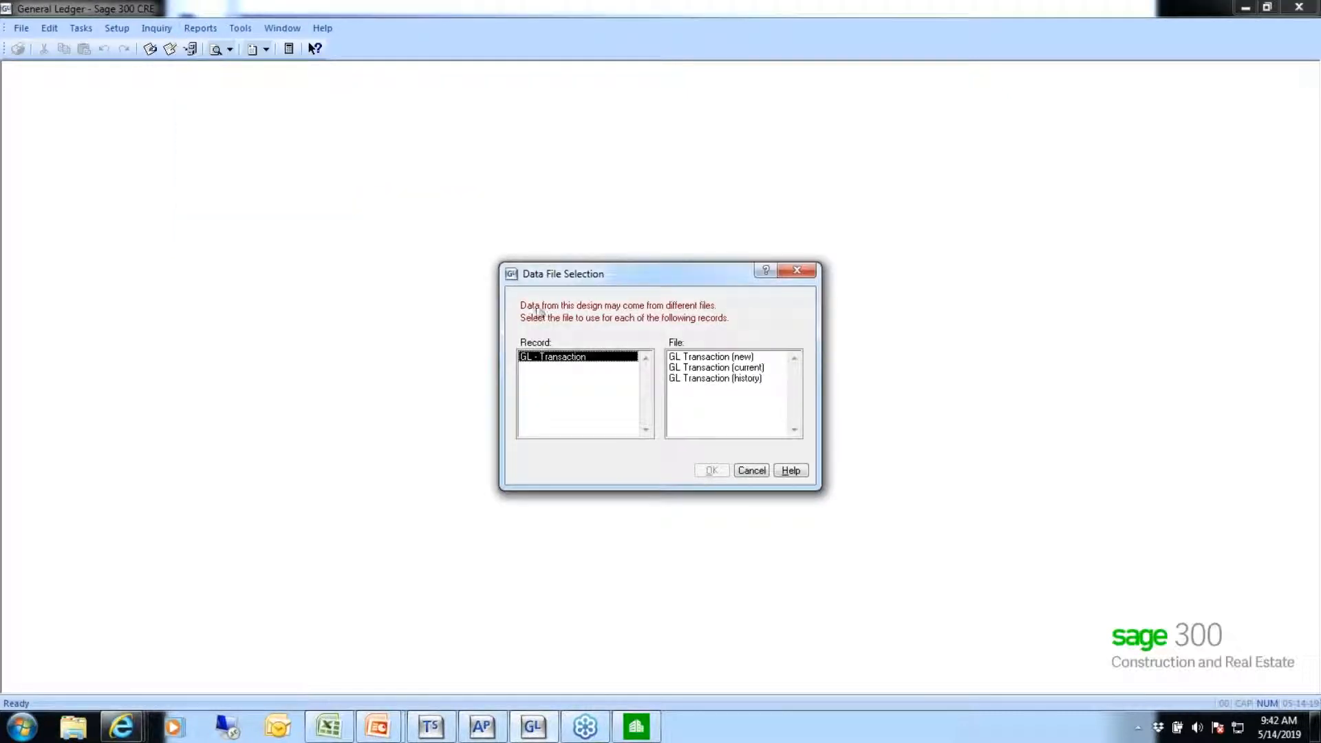
left_click(699, 370)
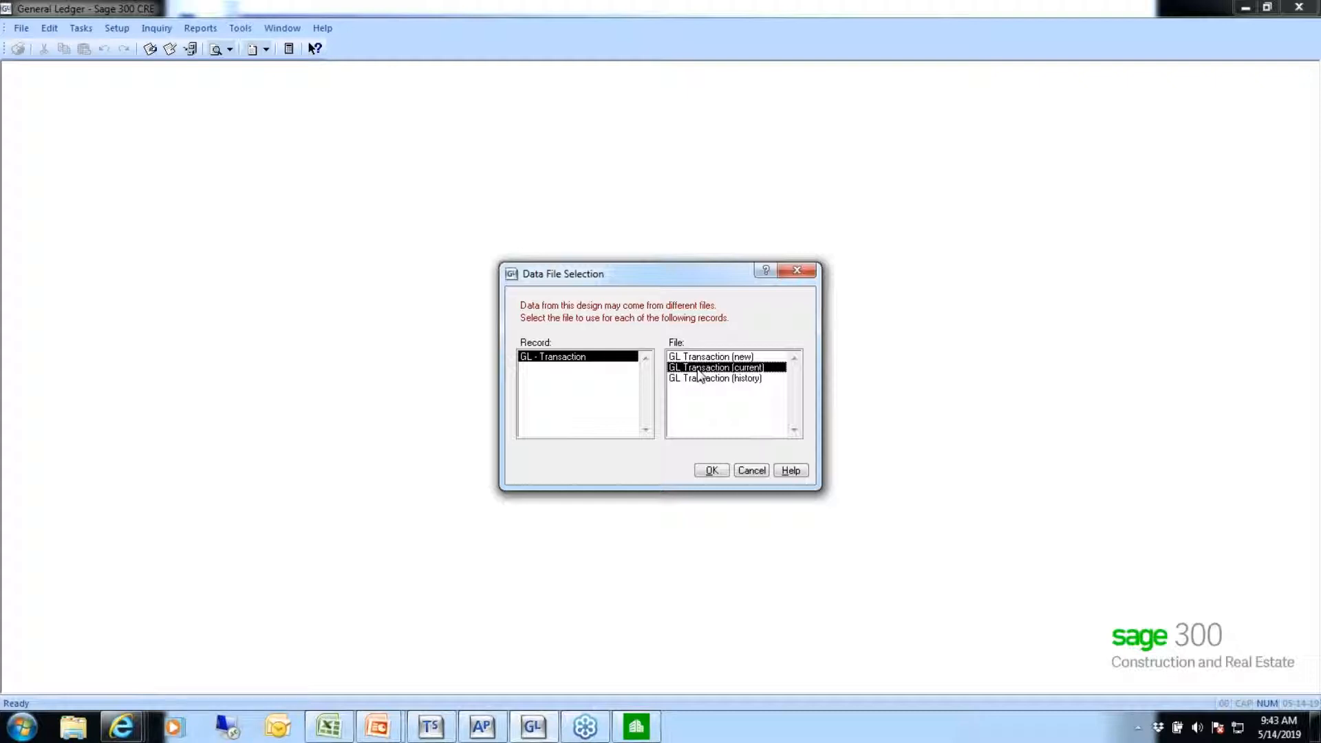
left_click(712, 471)
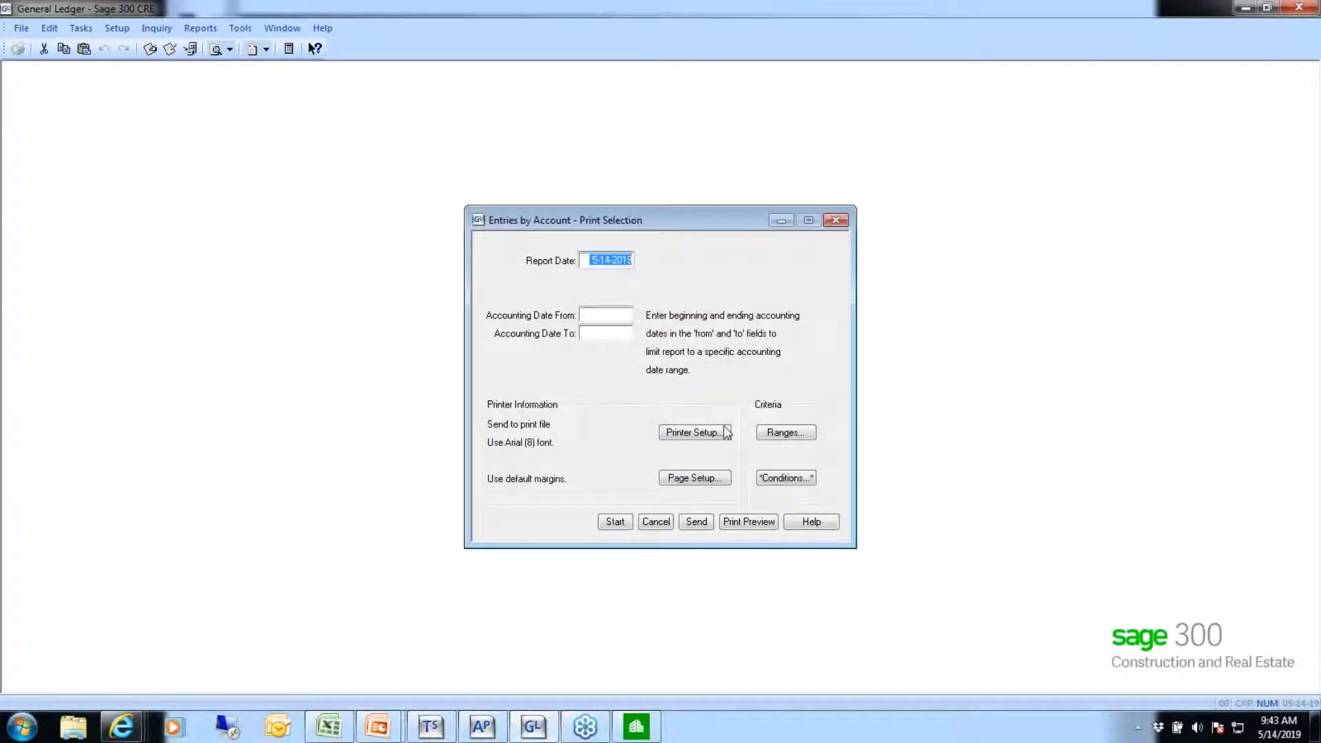
Add the condition that Application of Origin is not equal to AP, and preview the Entries by Account report.
left_click(795, 478)
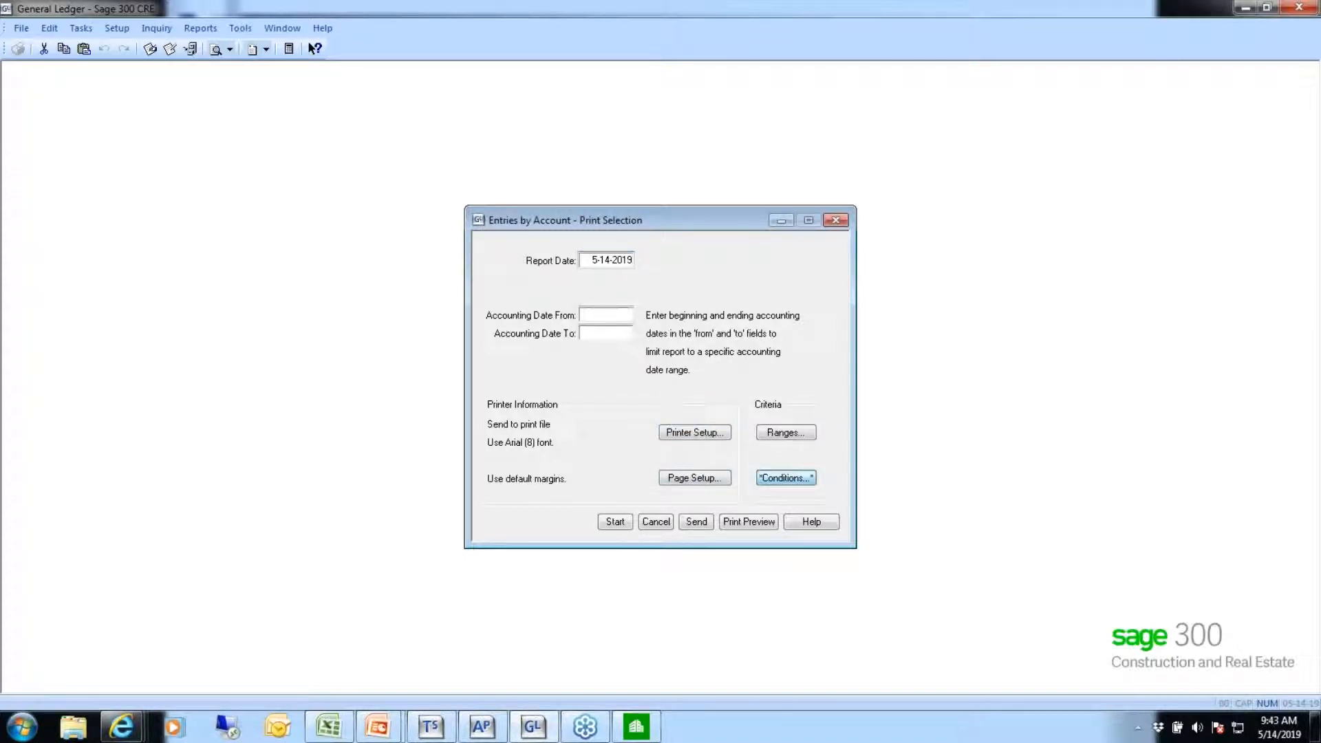
left_click(705, 435)
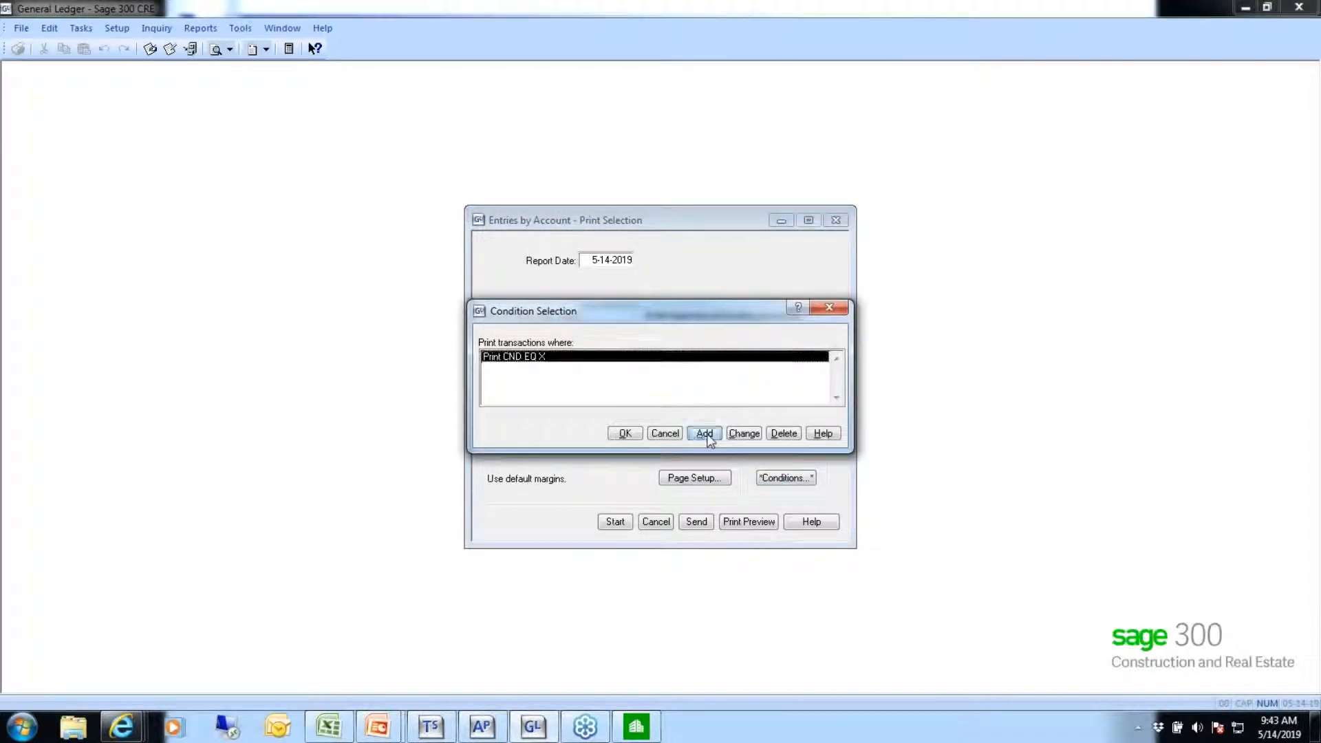
left_click(594, 406)
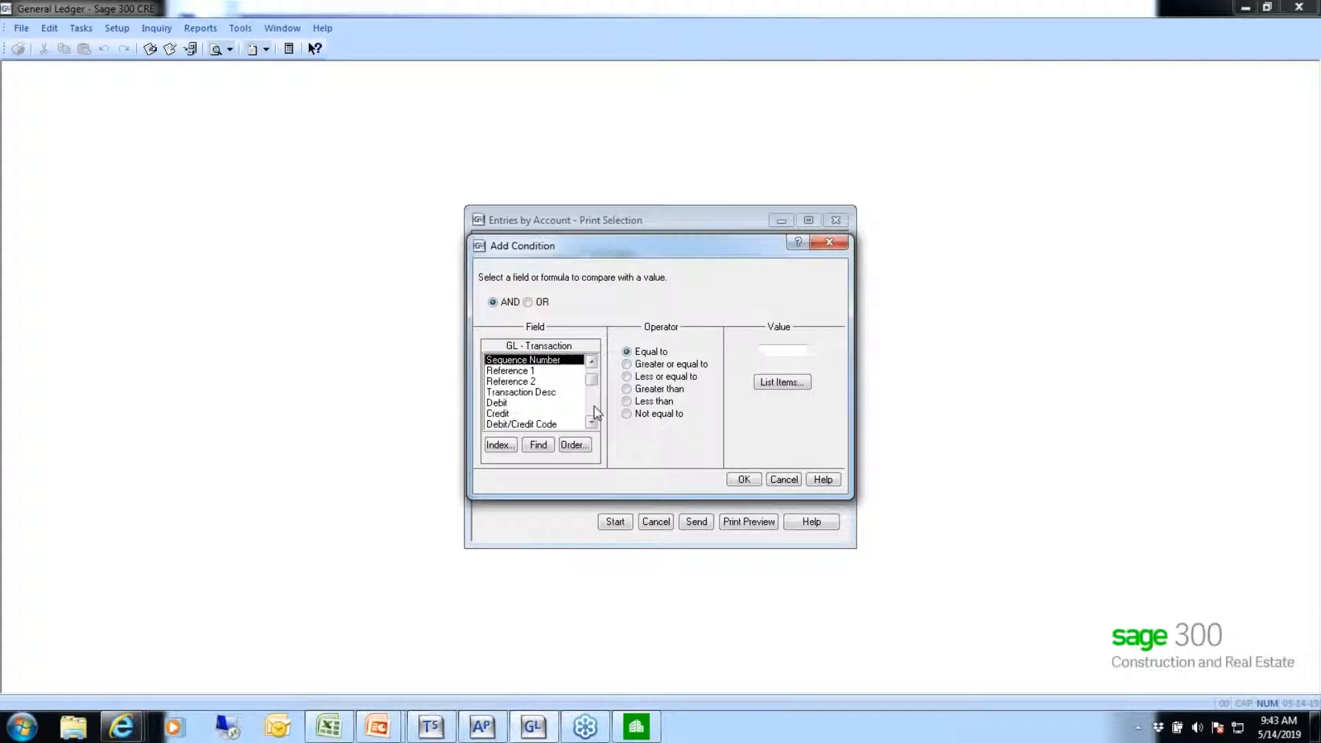
left_click(594, 406)
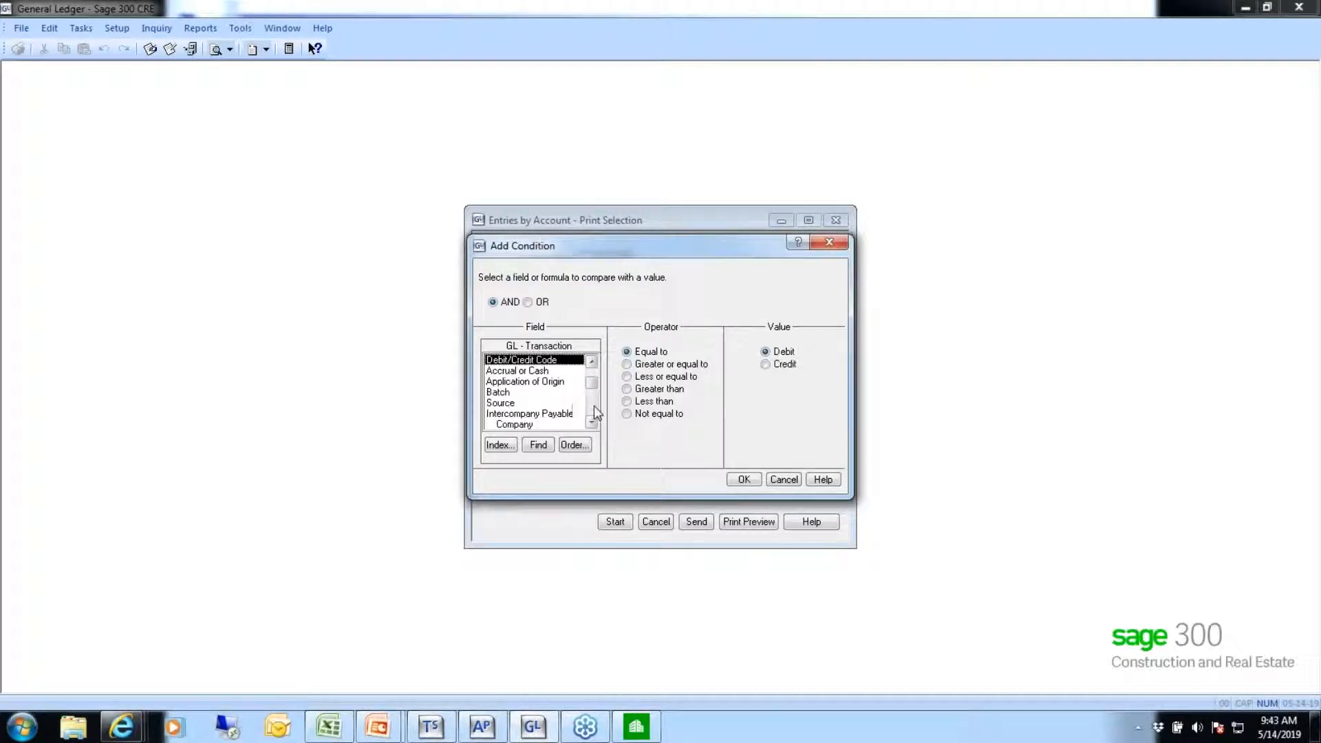
left_click(530, 383)
left_click(785, 351)
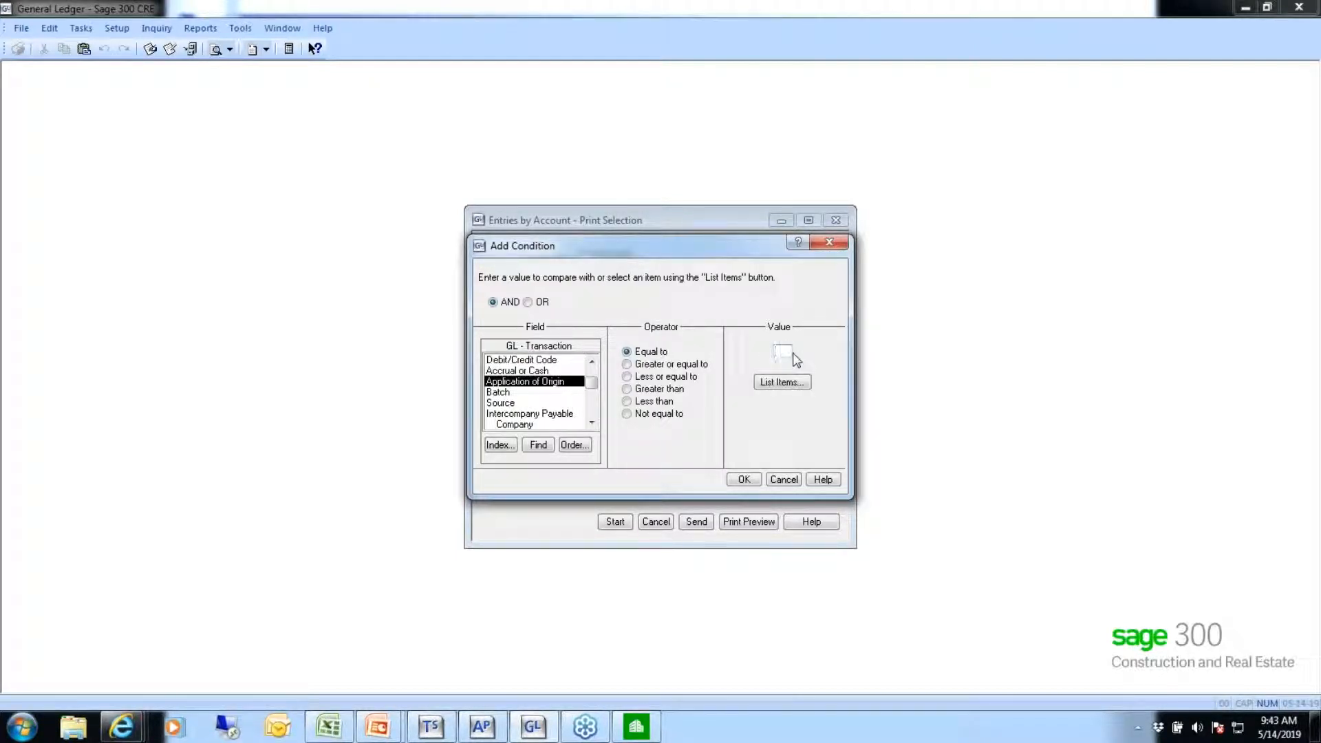
type("GL")
left_click(628, 352)
left_click(637, 415)
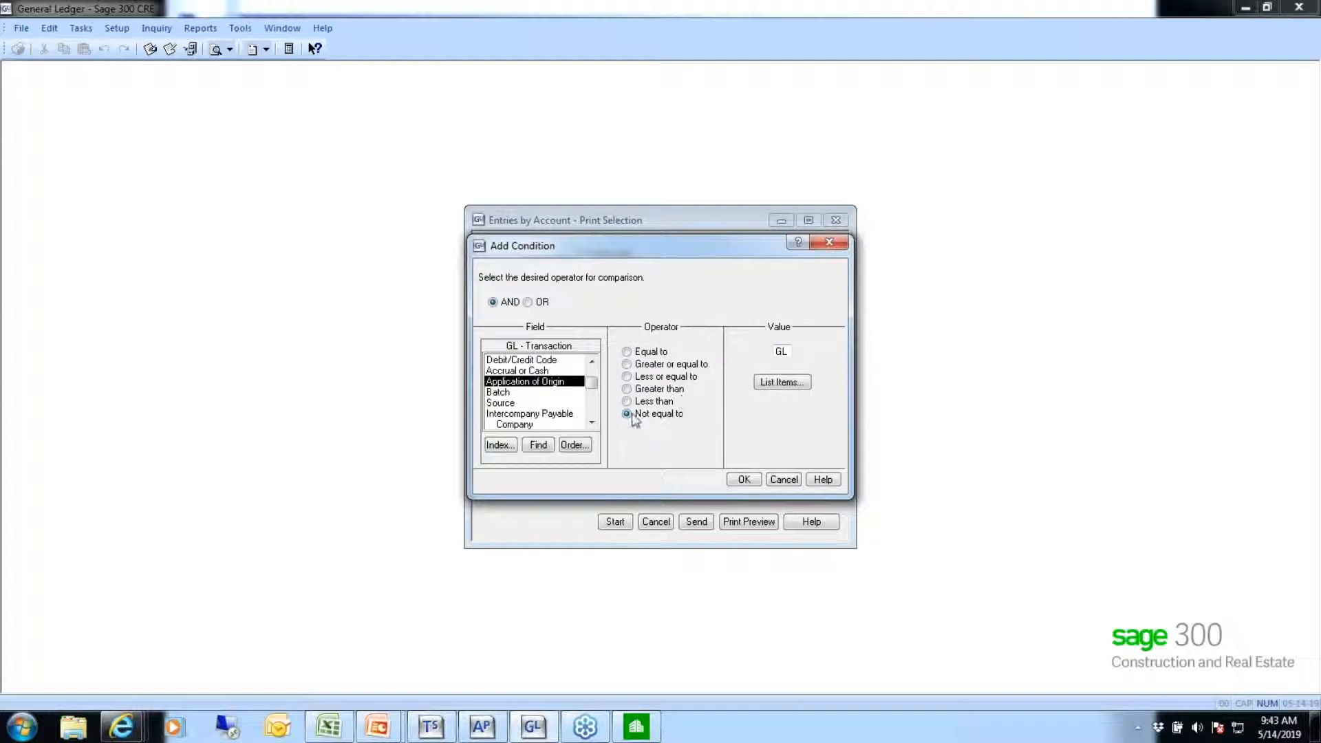
left_click(781, 351)
type("AP")
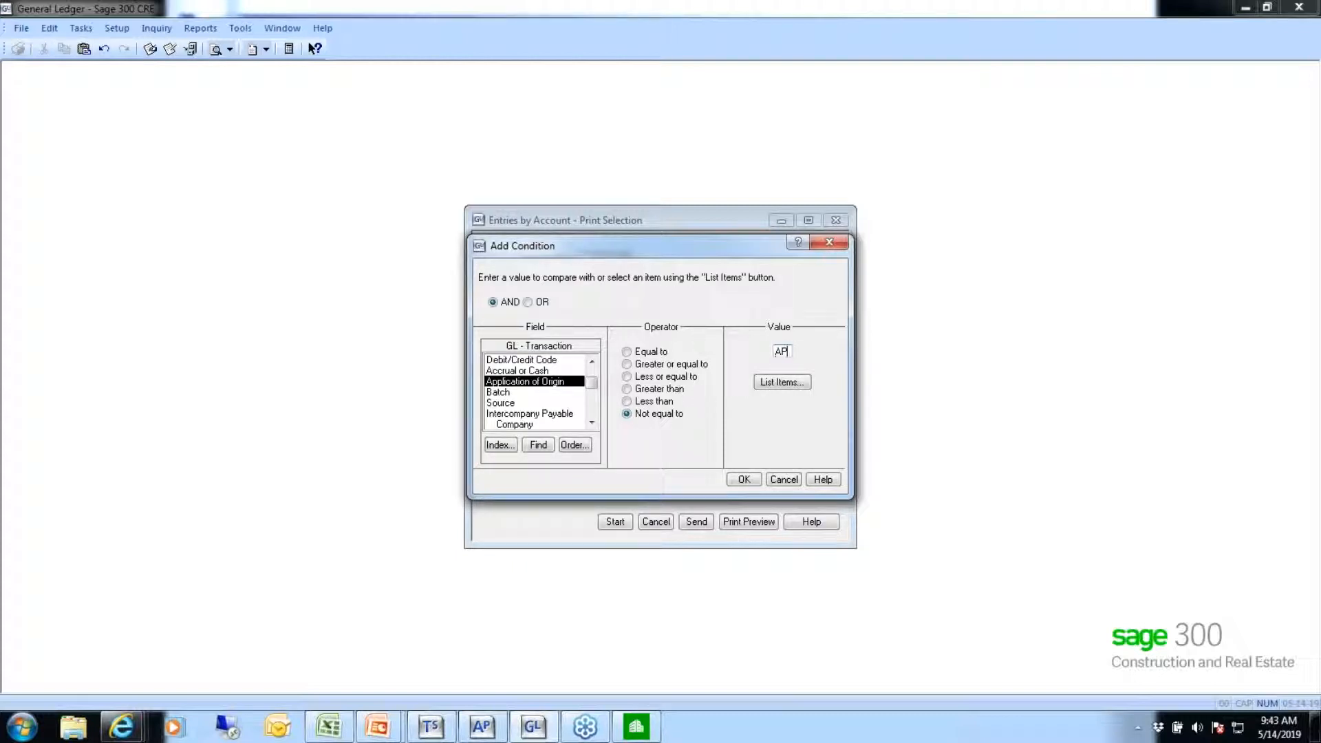
left_click(744, 479)
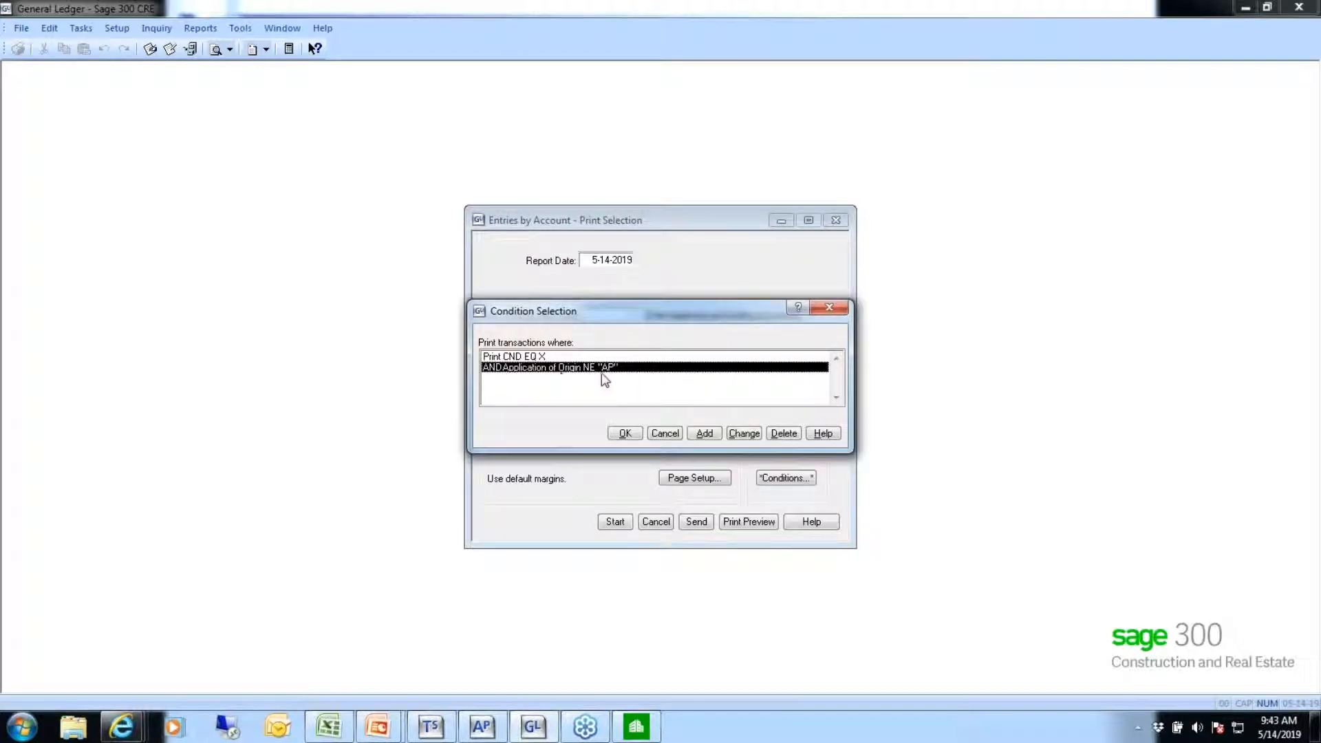
left_click(625, 433)
left_click(749, 522)
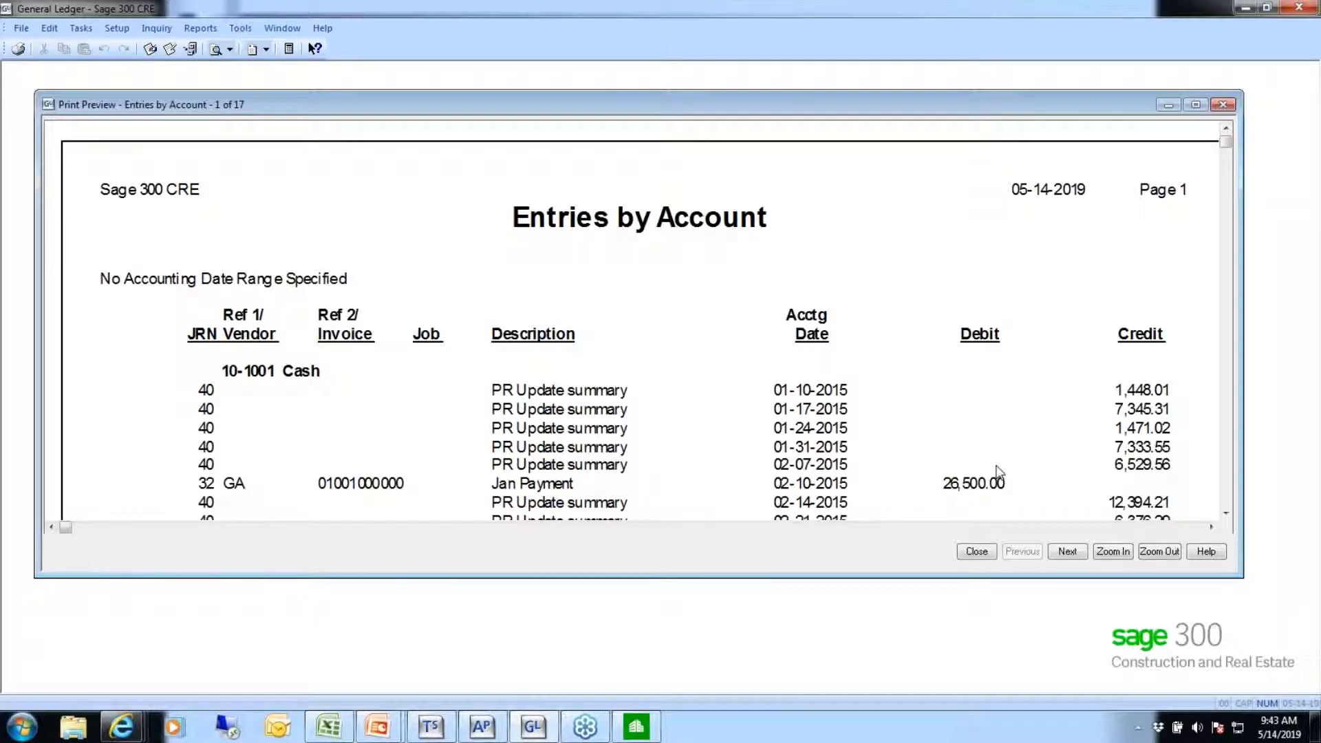
left_click(977, 552)
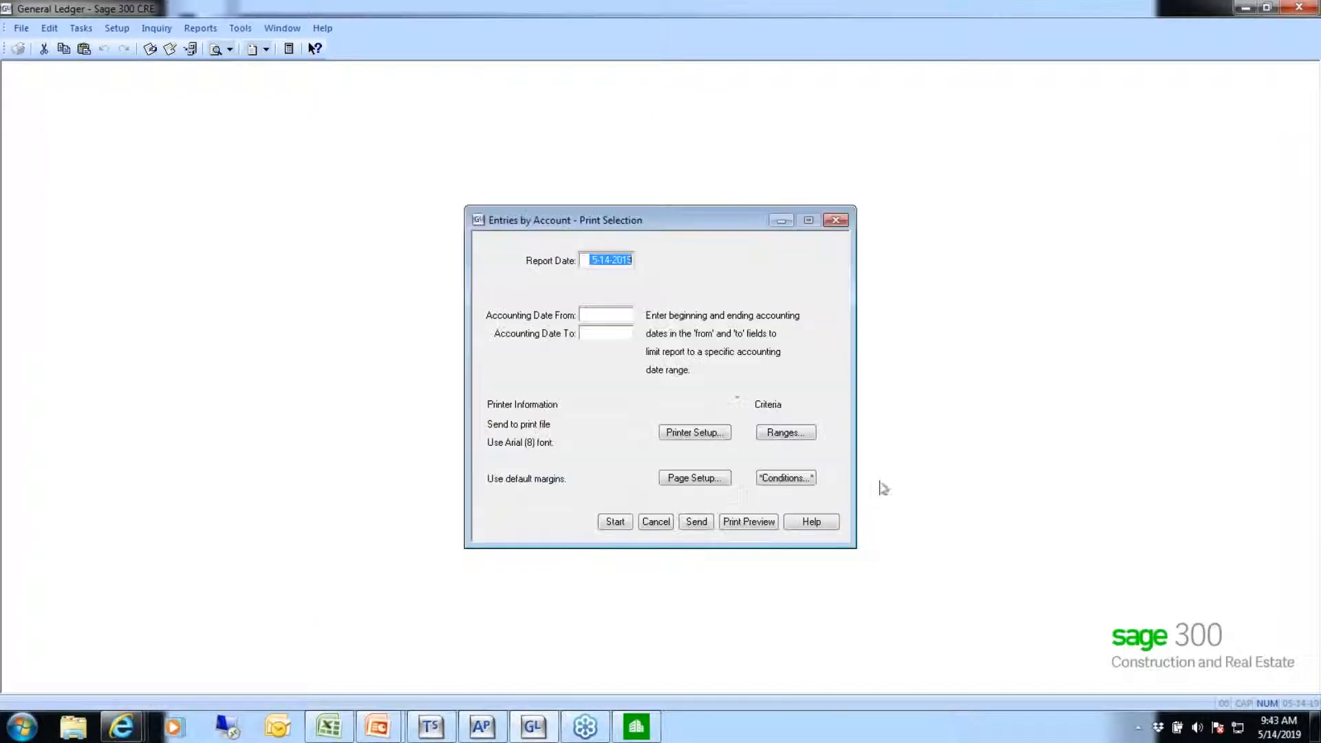
Restrict the Entries by Account report to the account range 21-2001 through 21-2003.
left_click(778, 435)
key("2")
key("1")
left_click(537, 348)
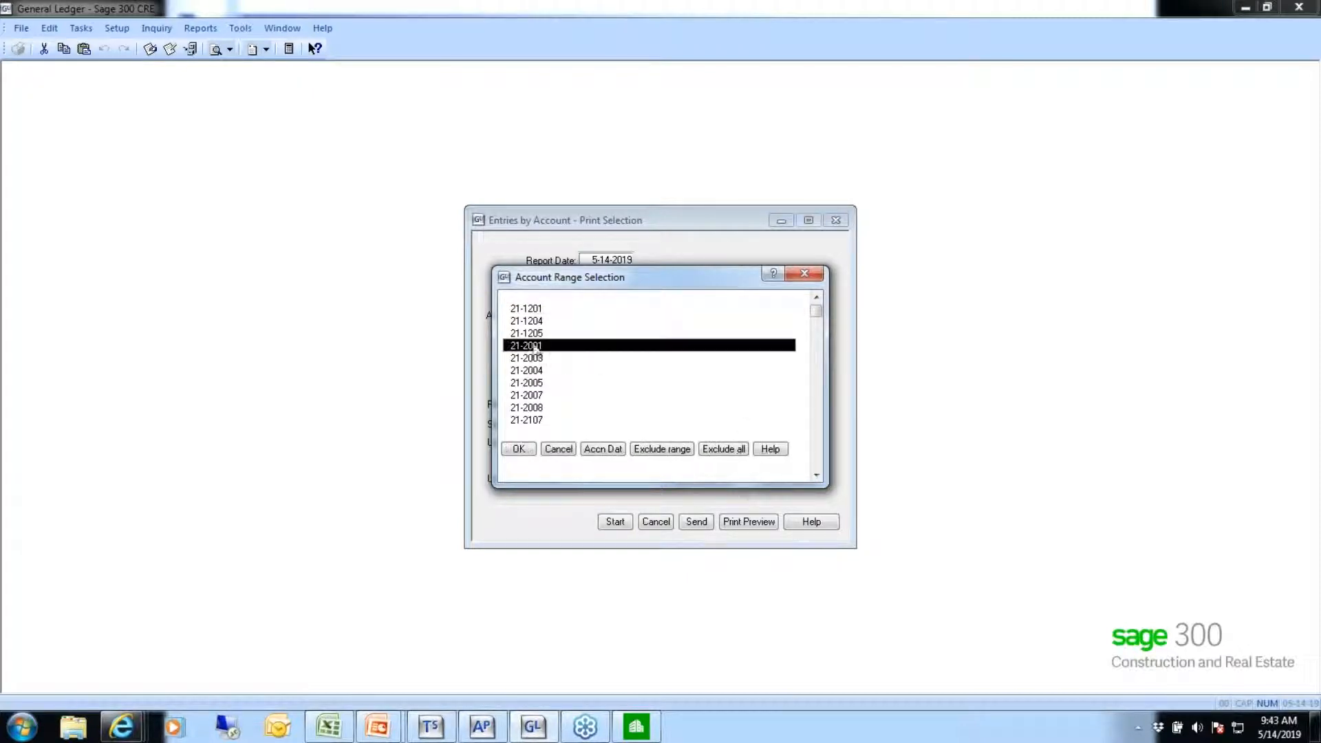
left_click(519, 449)
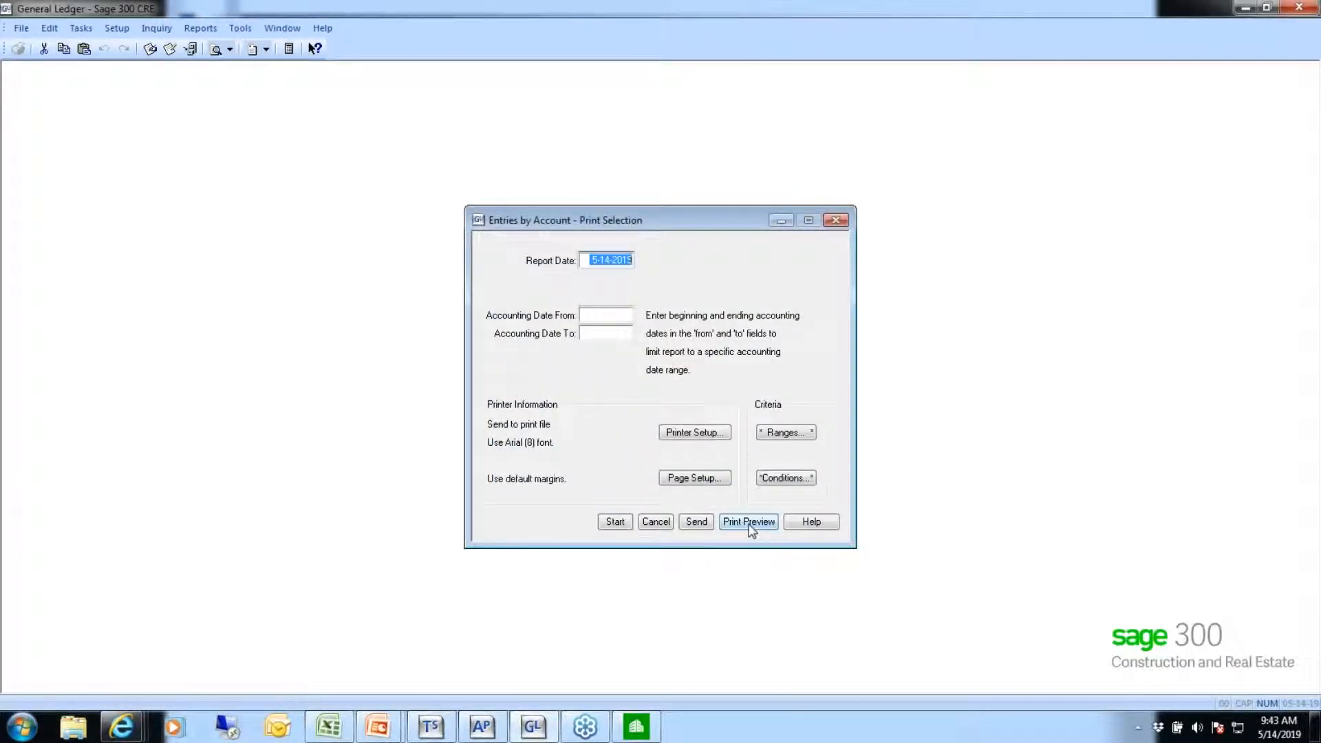
left_click(771, 434)
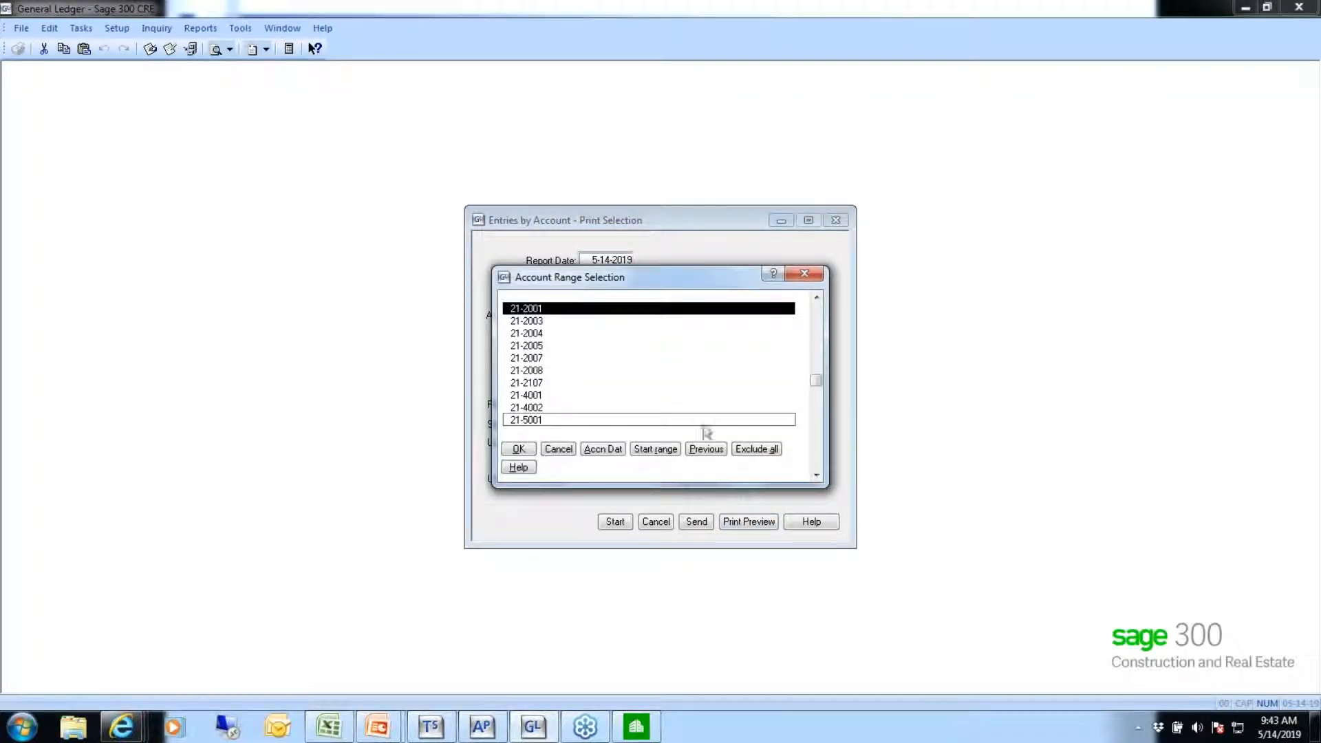
left_click(535, 323)
left_click(520, 450)
Preview the Entries by Account report for the restricted account range, and close the report.
left_click(742, 523)
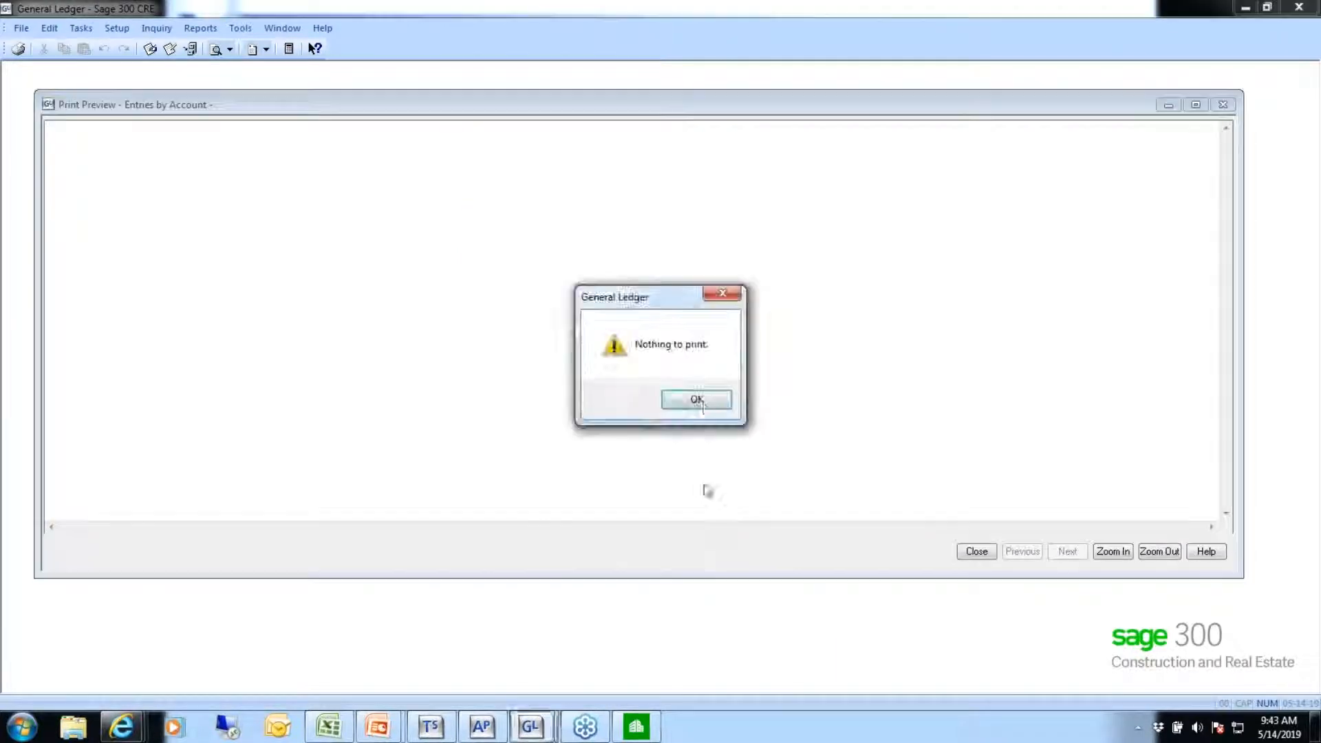
left_click(697, 402)
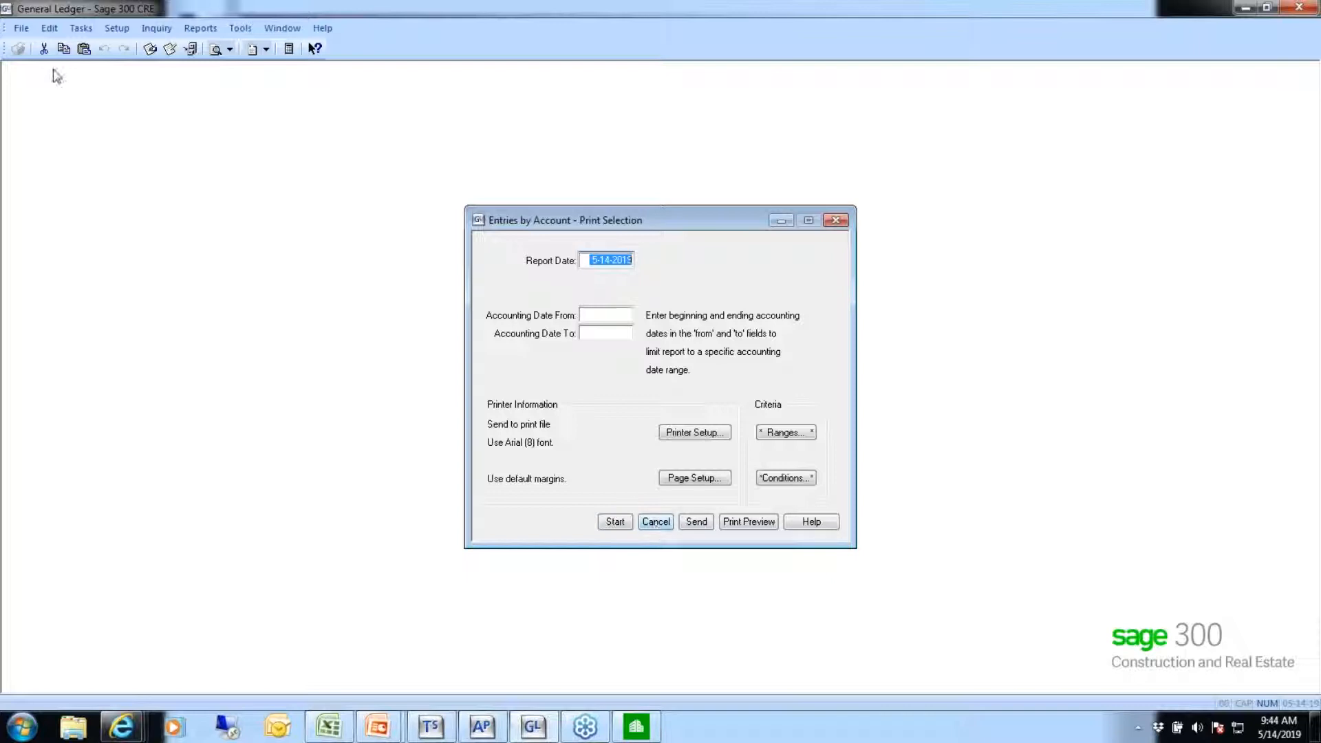
left_click(658, 521)
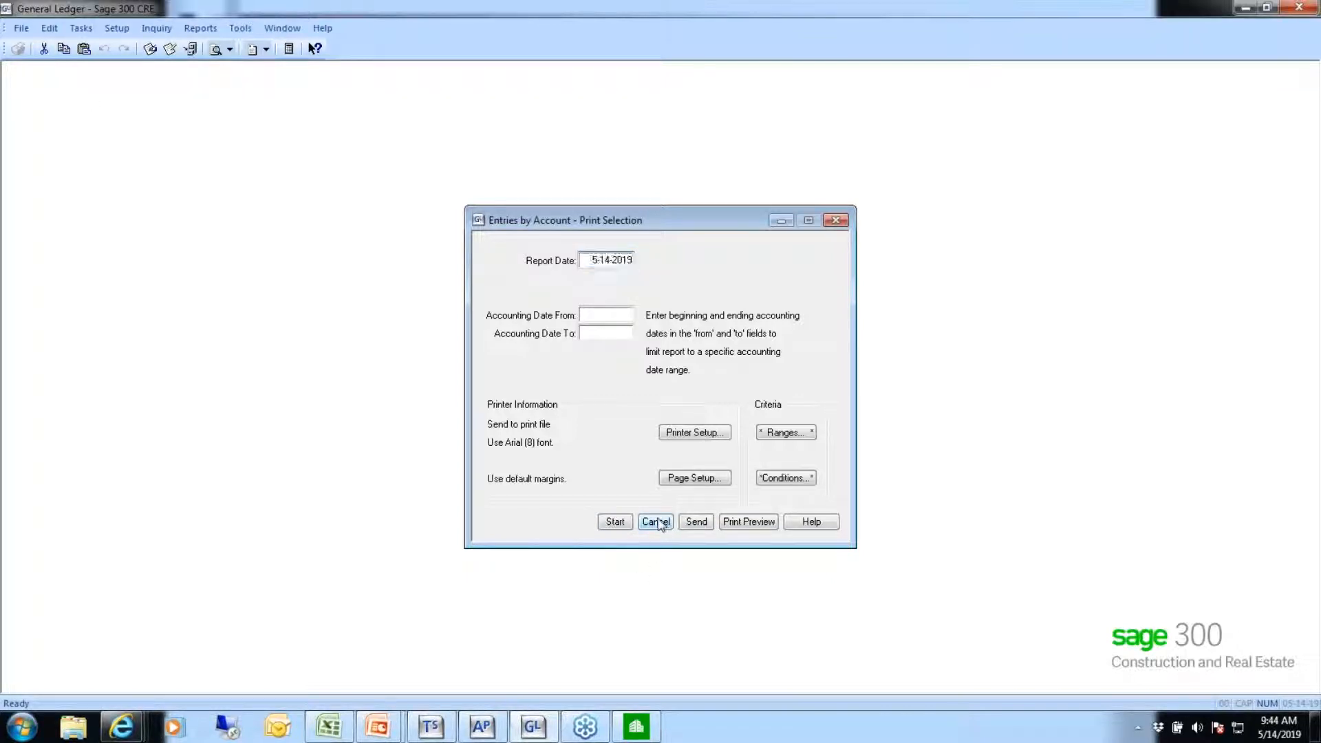
Switch to Accounts Payable and close the Invoice Aging w/Cut-off Date report selection.
left_click(200, 28)
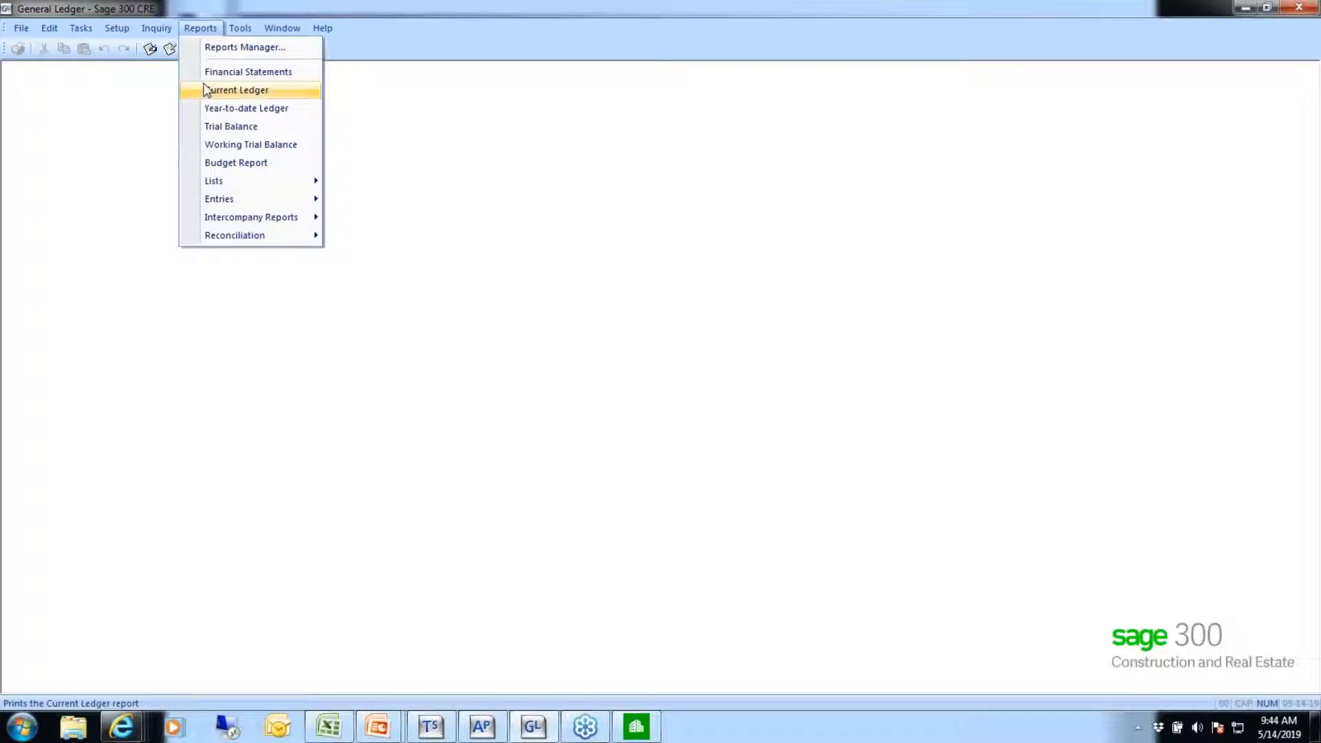
left_click(475, 729)
left_click(880, 574)
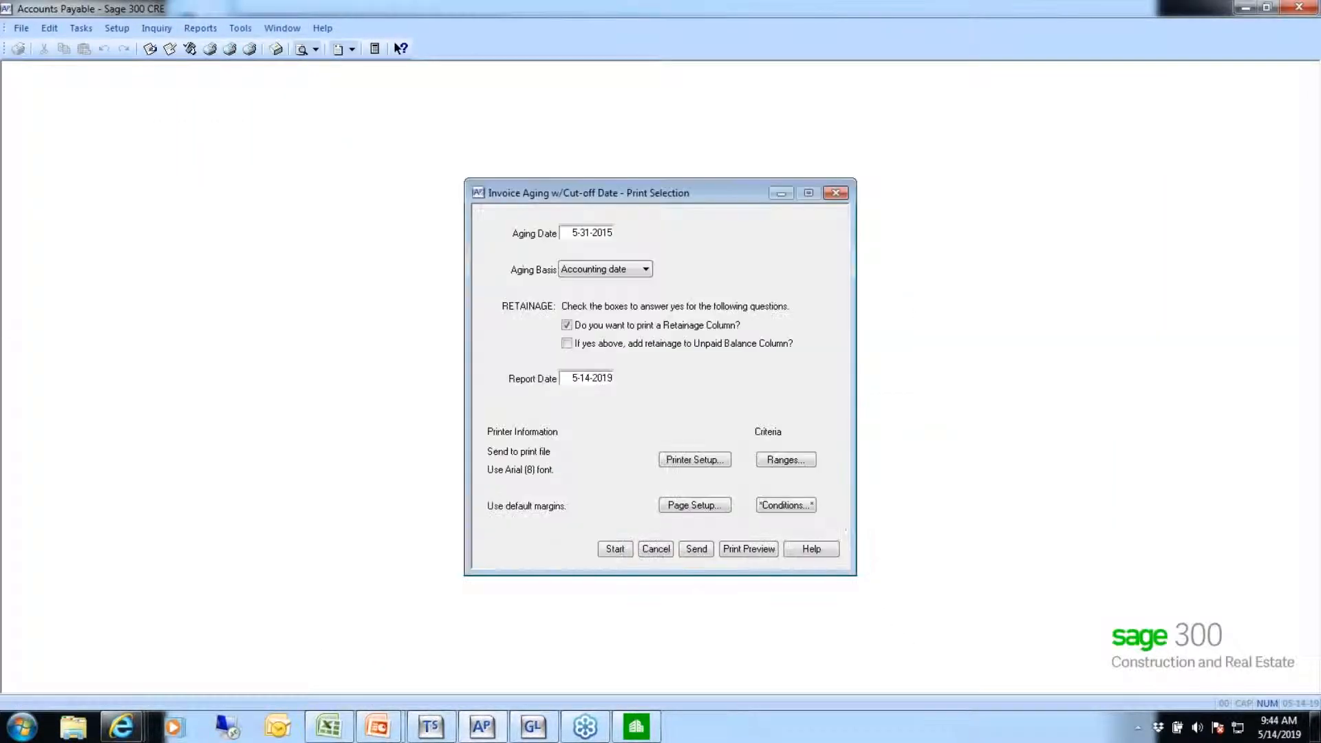
left_click(649, 551)
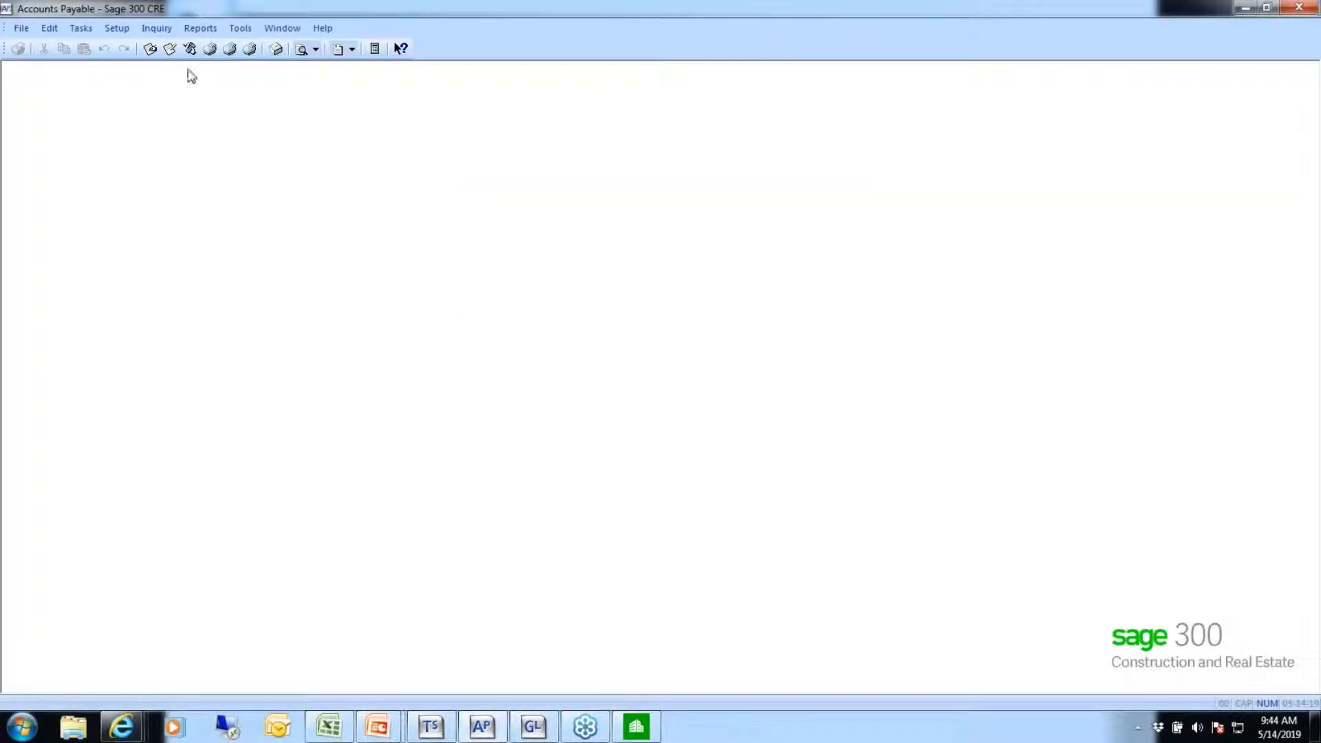
Review the print options of the AP Summary reconciliation report, and cancel it without printing.
left_click(198, 29)
mouse_move(248, 167)
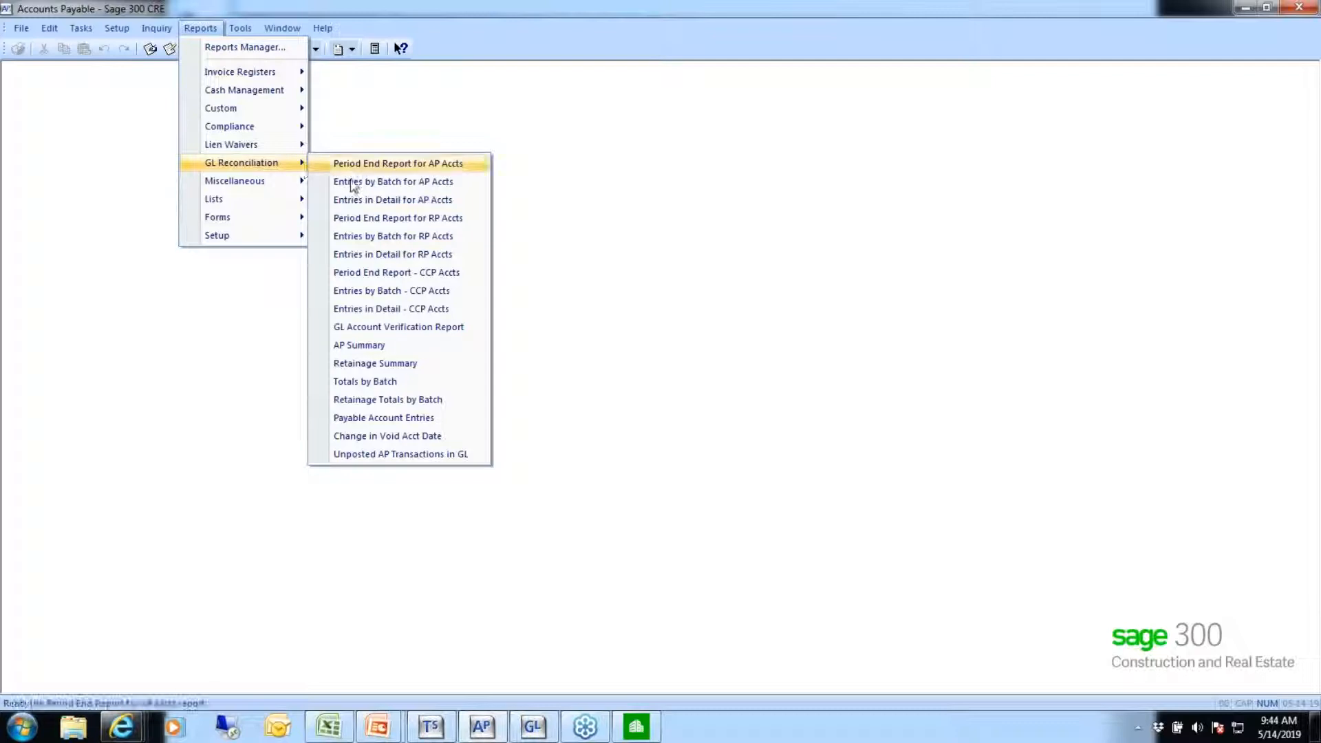
left_click(363, 345)
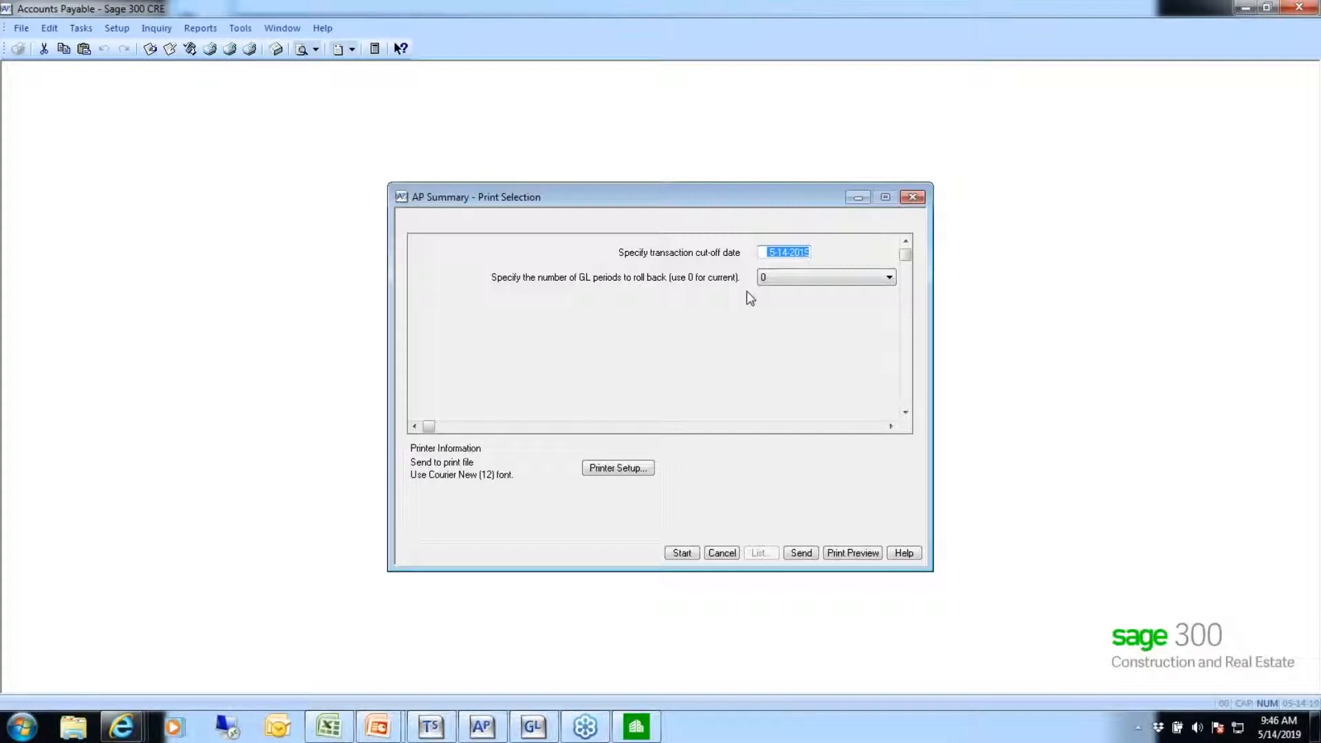
left_click(722, 553)
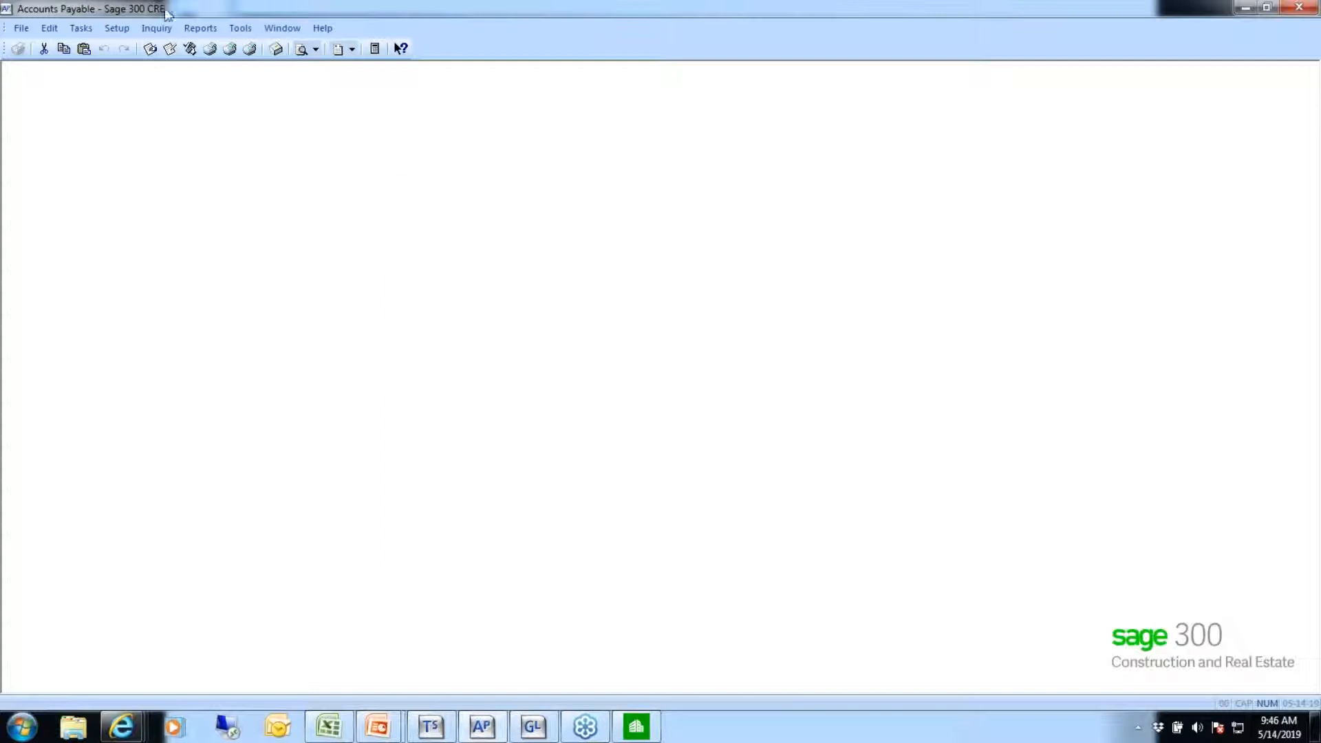
Review the date range options of the Totals by Batch reconciliation report, and cancel it without printing.
left_click(200, 28)
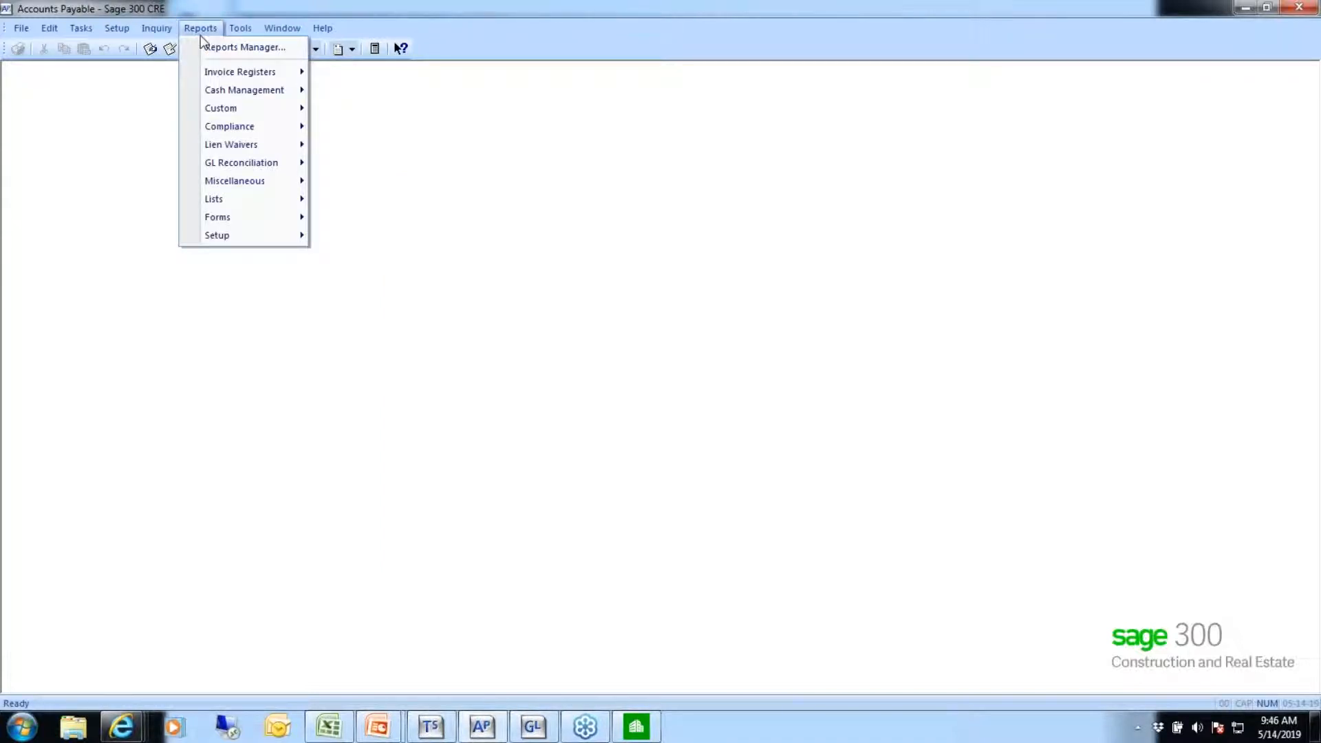
mouse_move(261, 164)
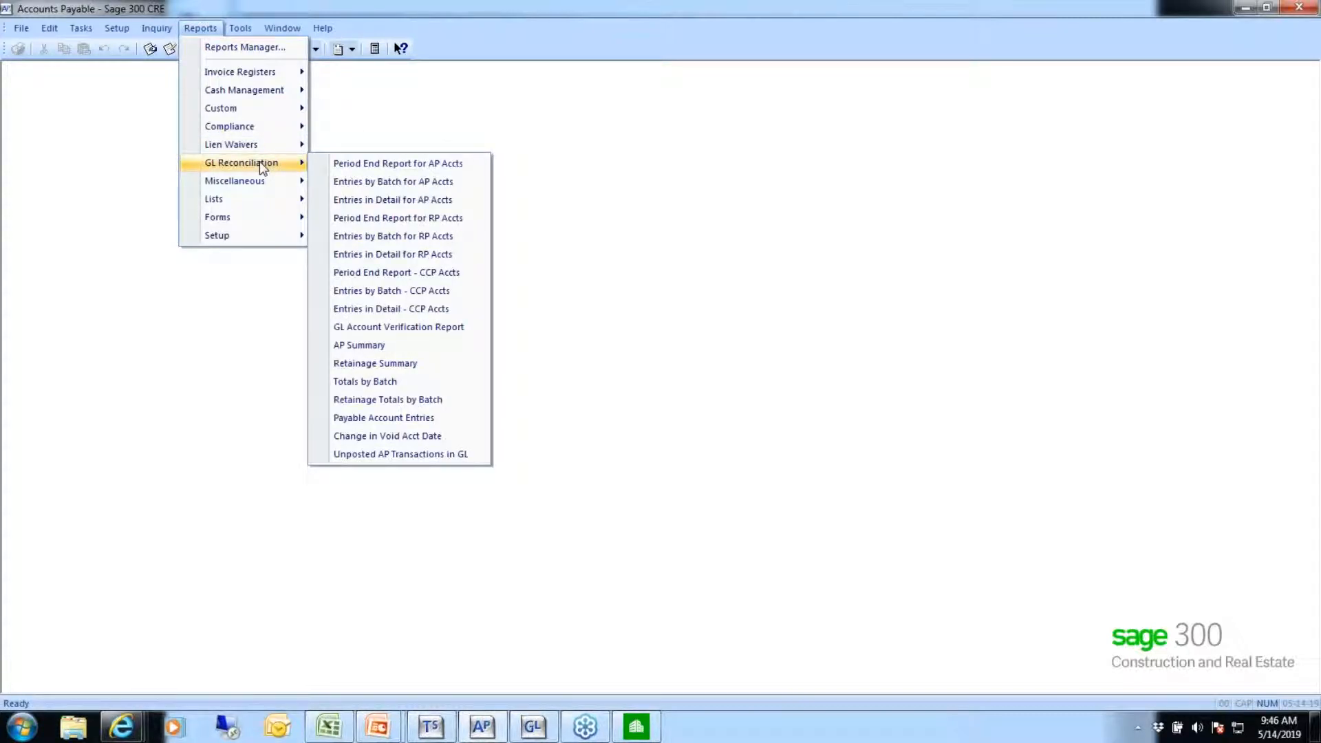
left_click(367, 383)
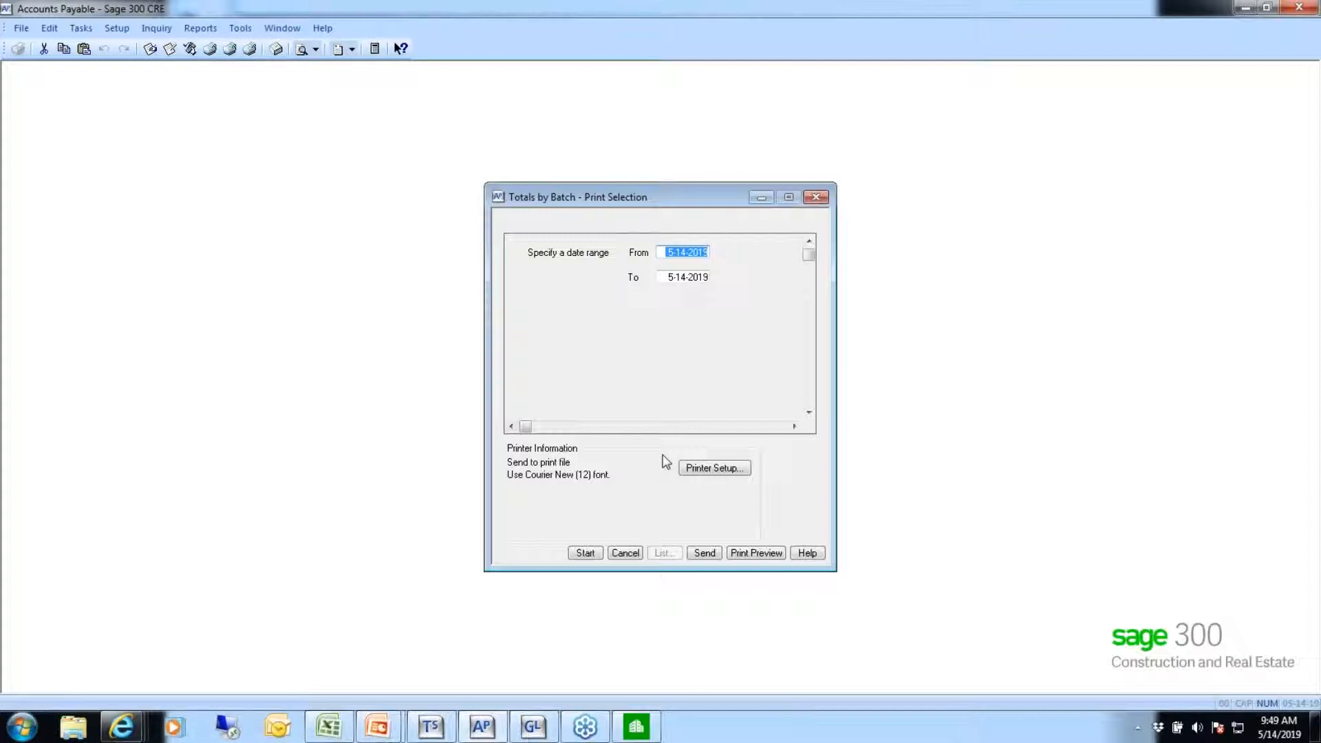
left_click(625, 554)
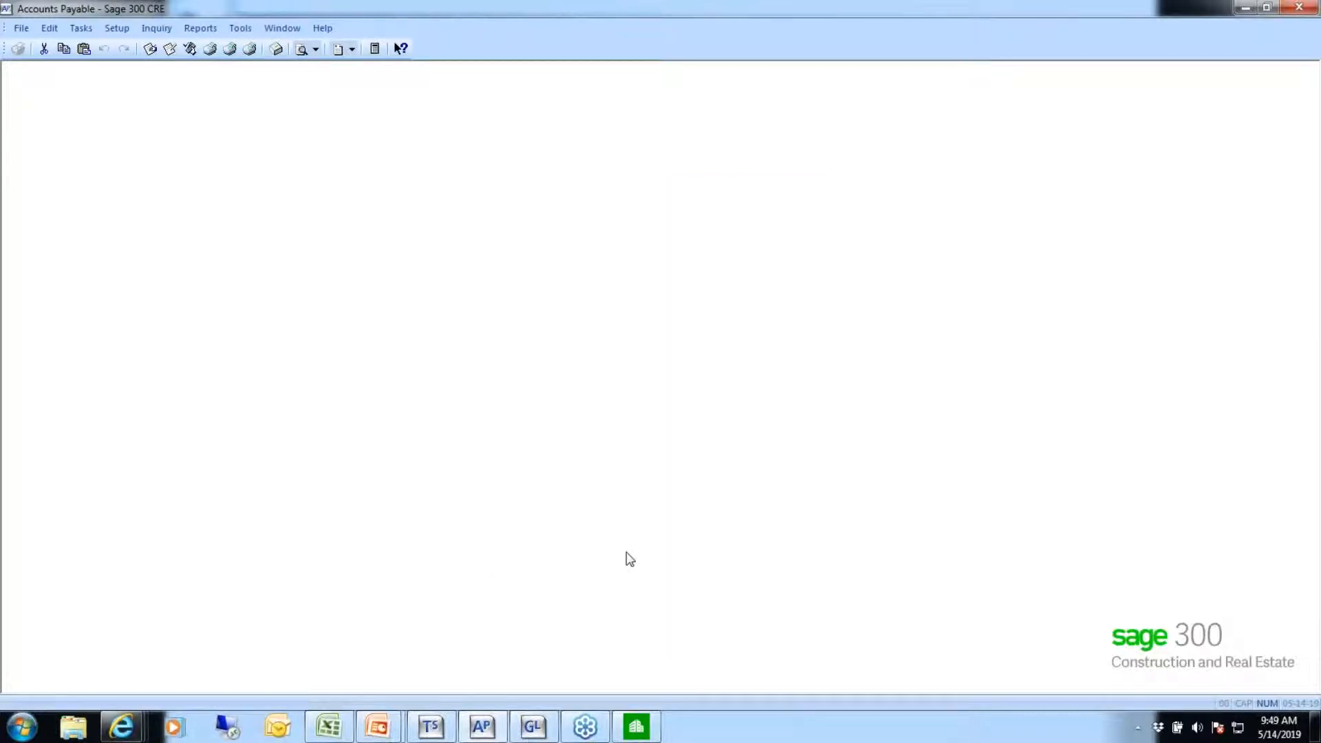
Switch to the PowerPoint slide show and bring up the AR to GL slide.
mouse_move(377, 726)
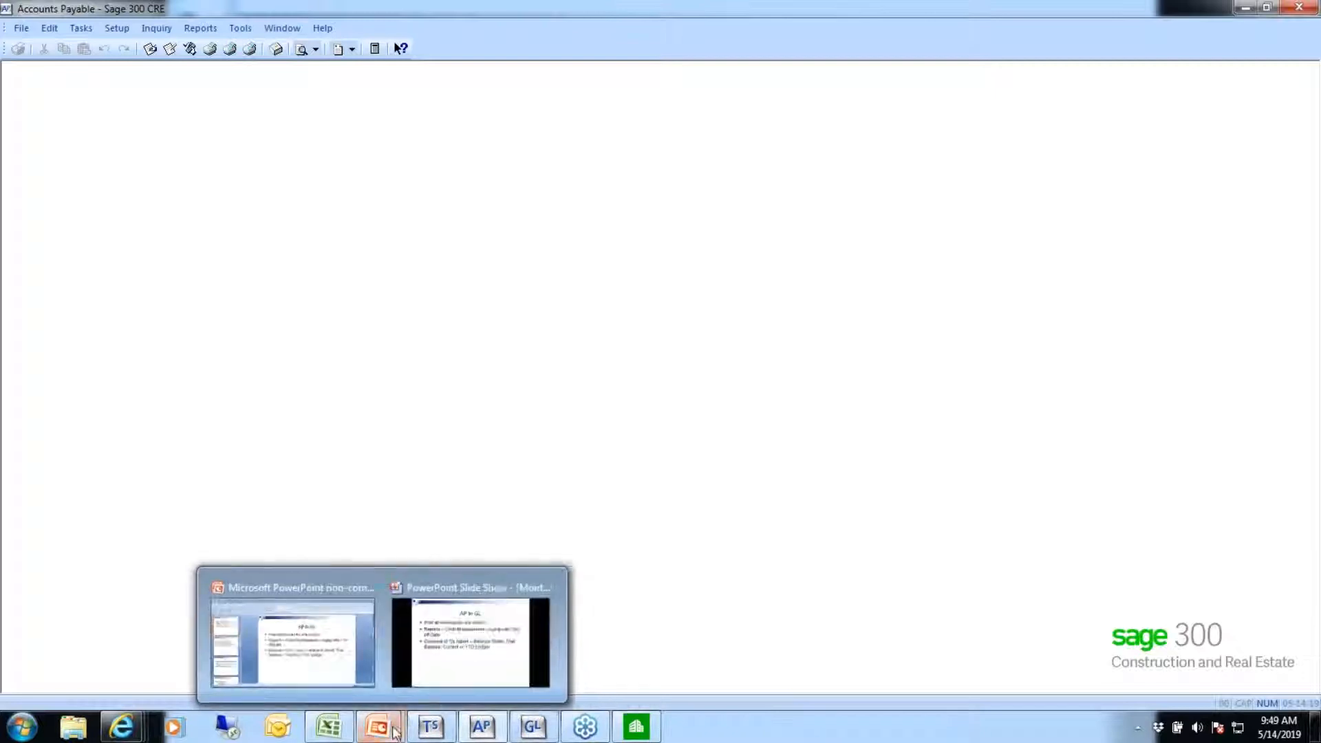
left_click(465, 664)
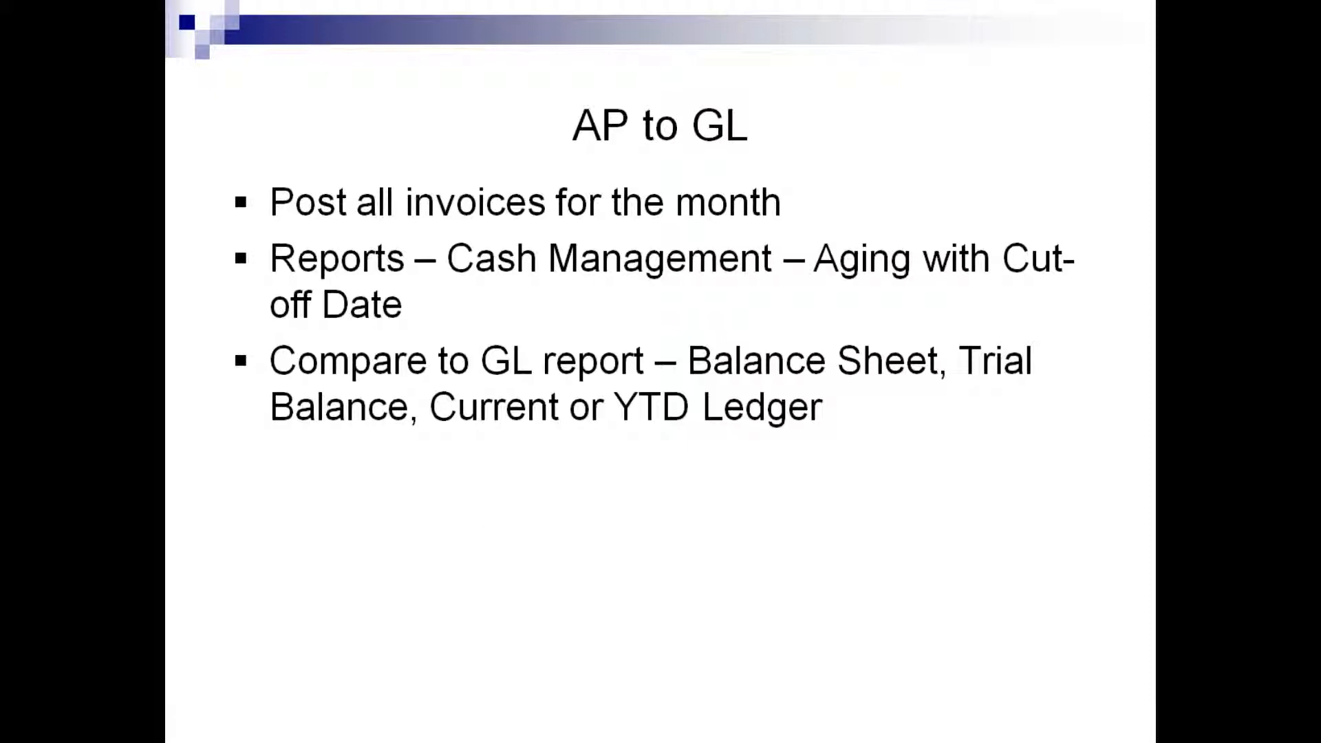
key("Right")
key("Right")
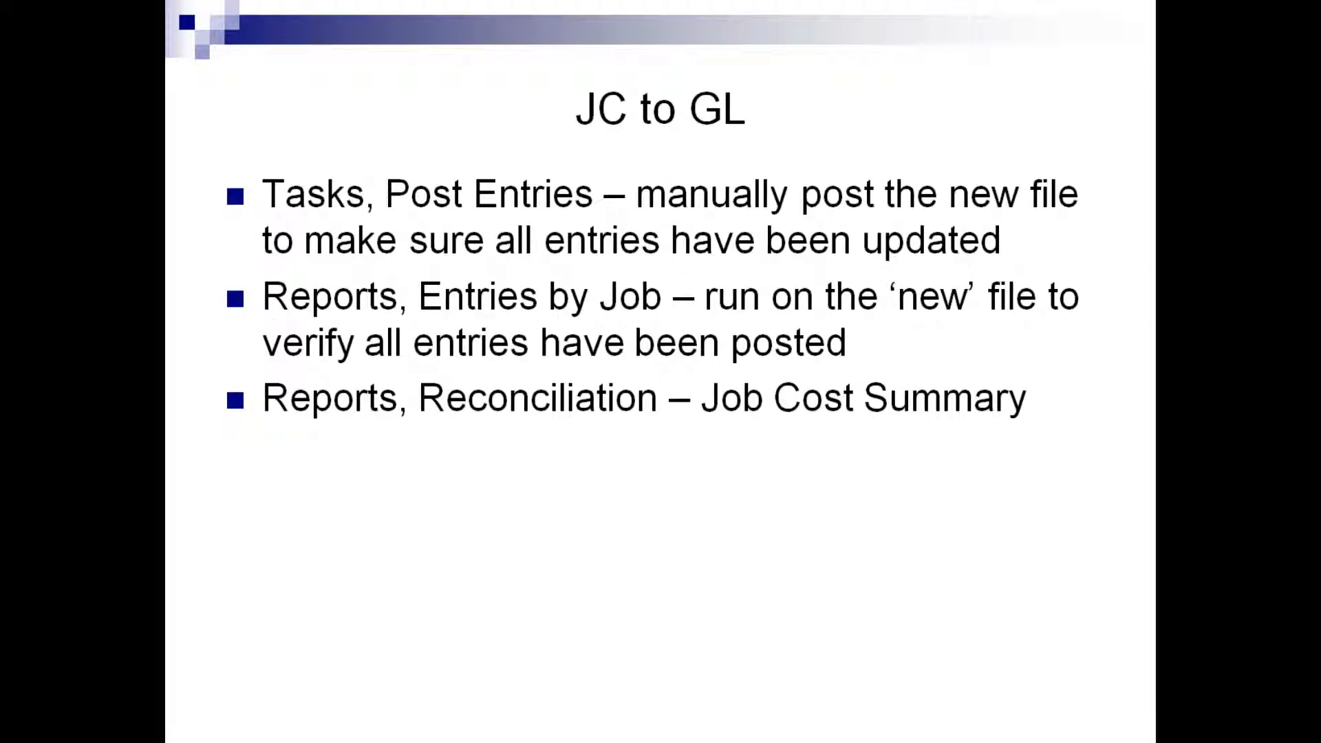
key("Left")
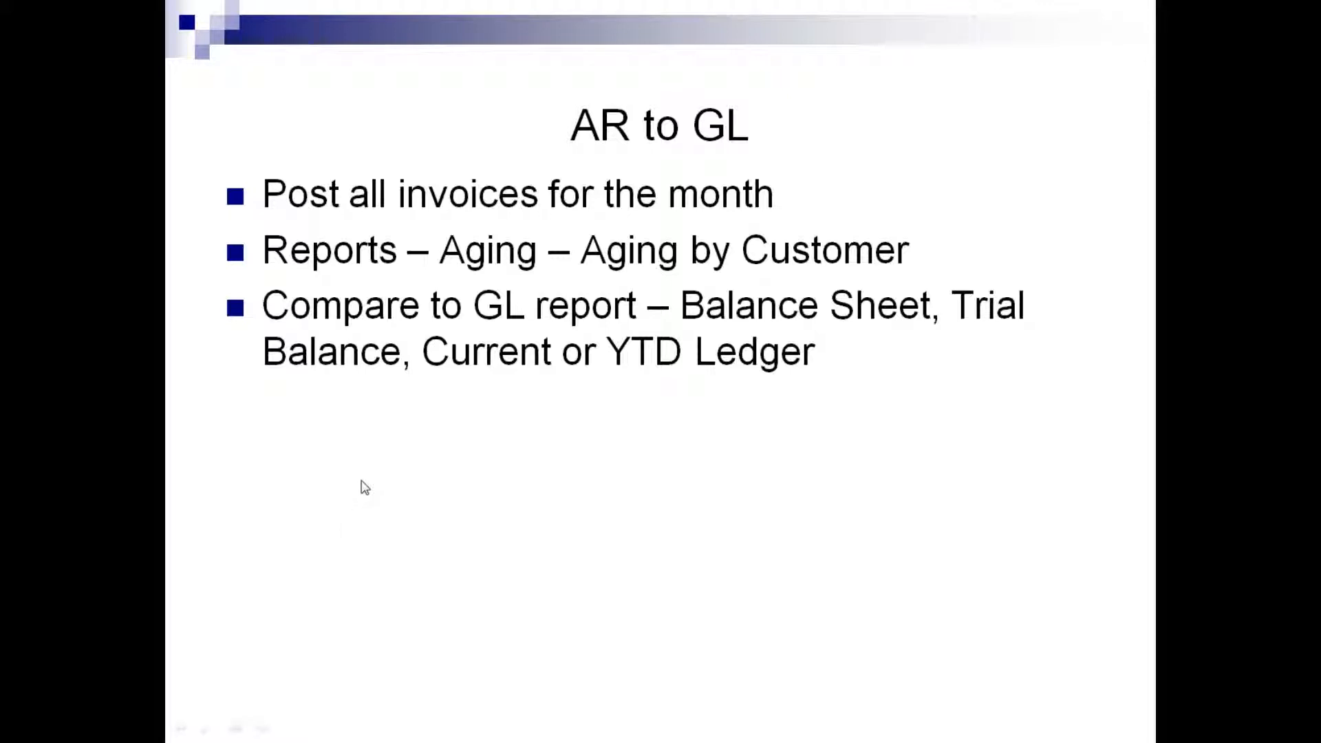
Switch to the Sage 300 main window and open the Accounts Receivable application.
key("alt+Tab")
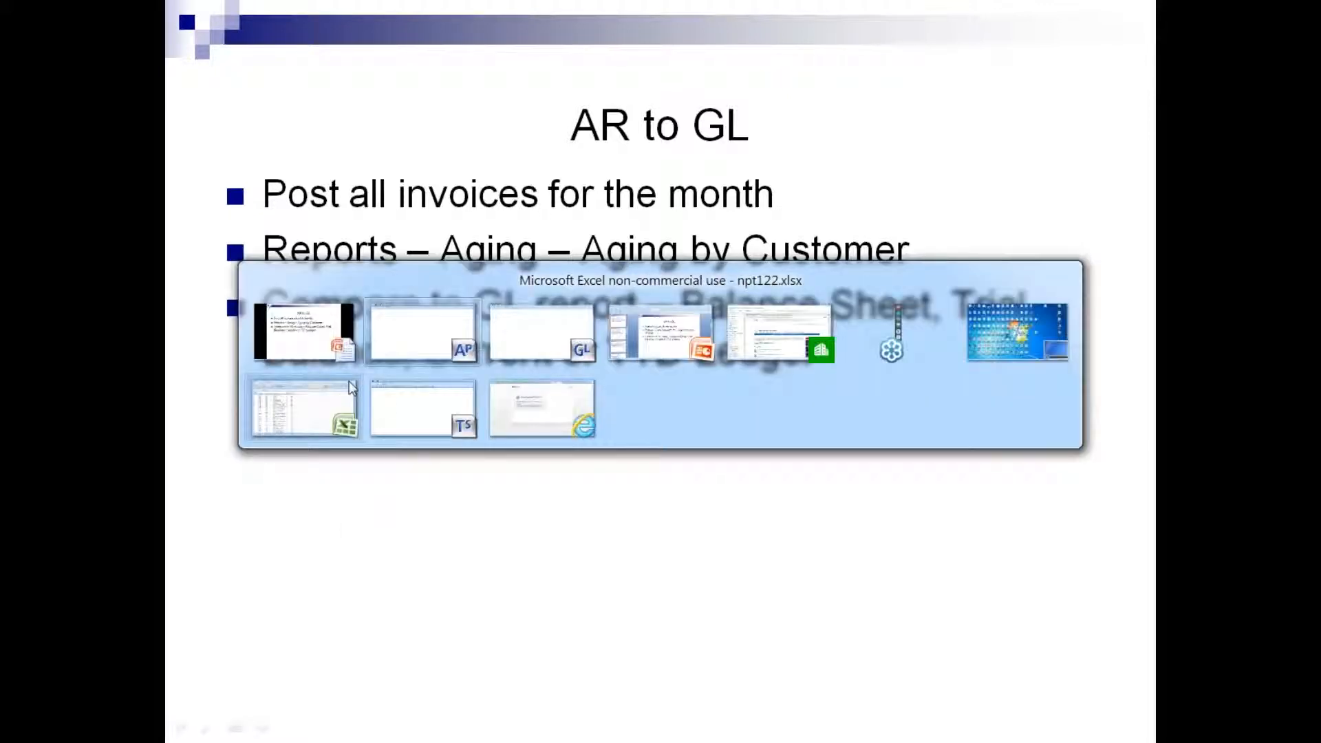
left_click(419, 412)
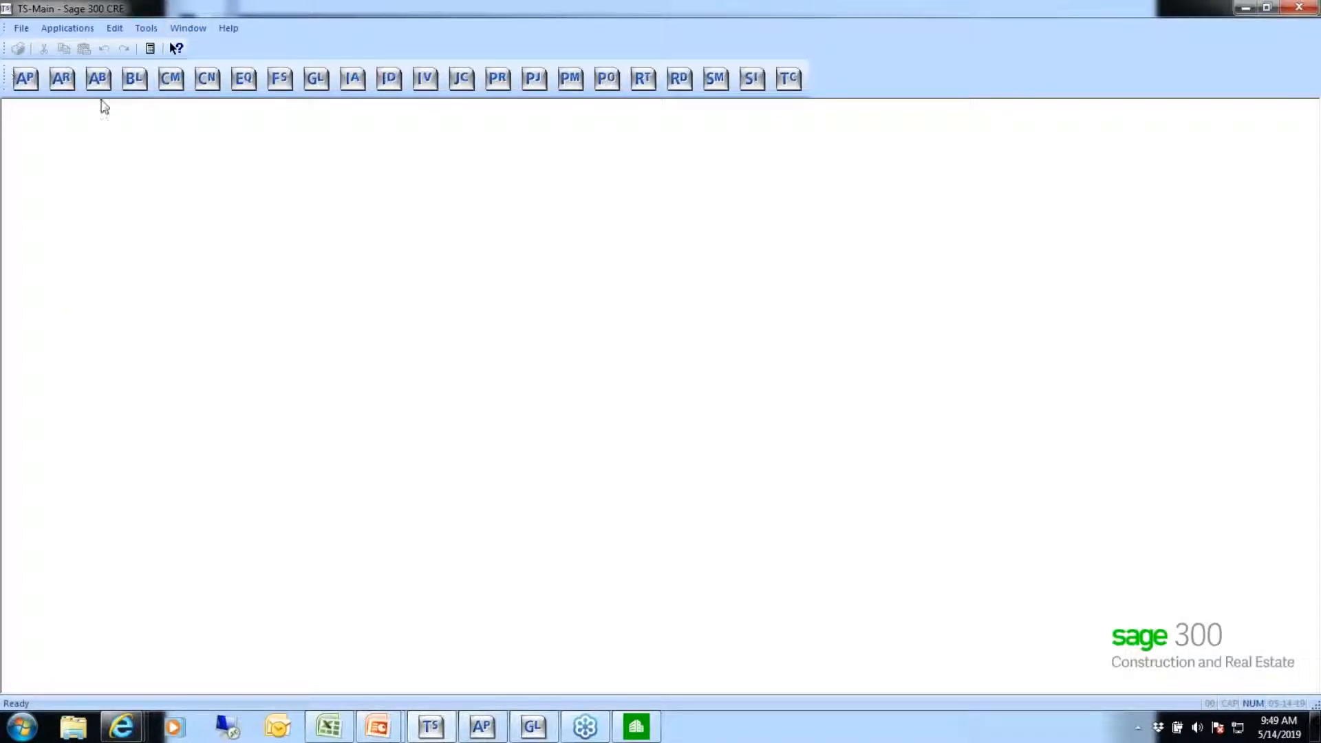
left_click(71, 80)
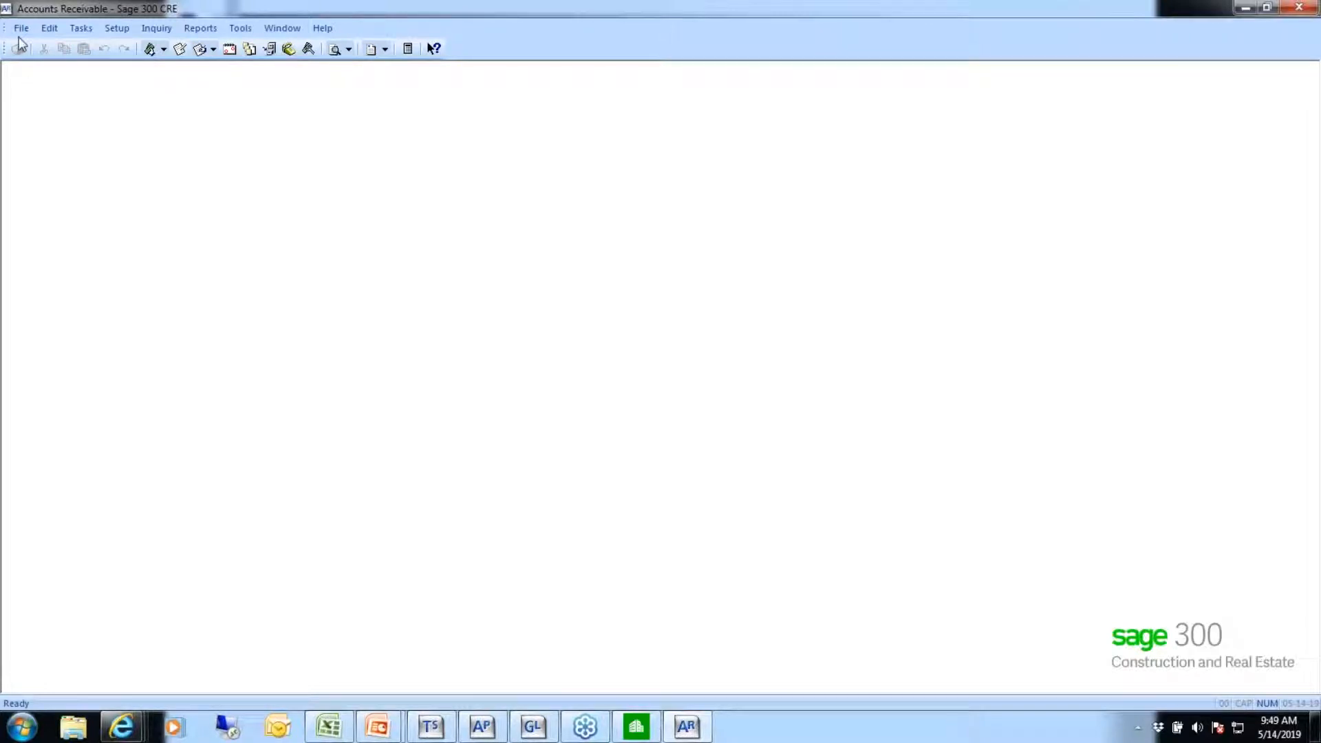
Open the Detail by Customer aging report and set its Aging As Of Date to 05-31-15.
left_click(197, 29)
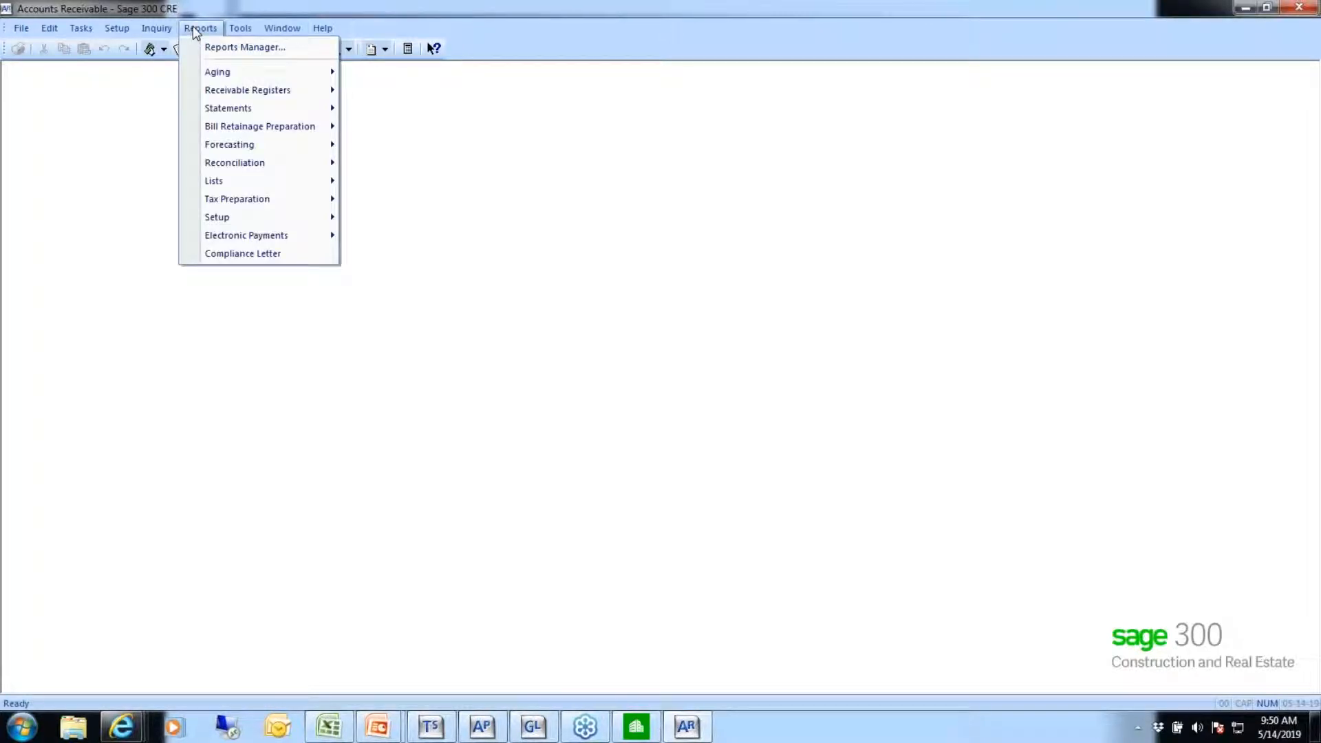
mouse_move(206, 74)
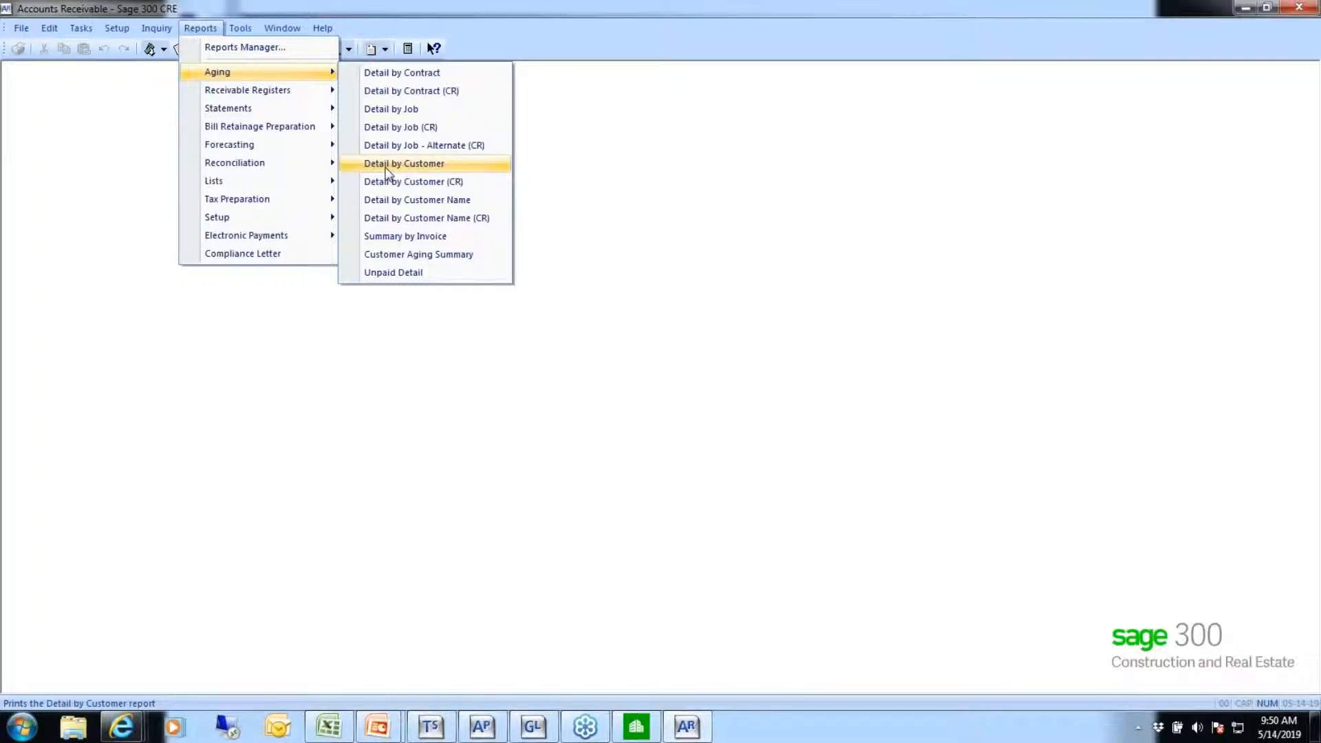
left_click(404, 165)
left_click(713, 470)
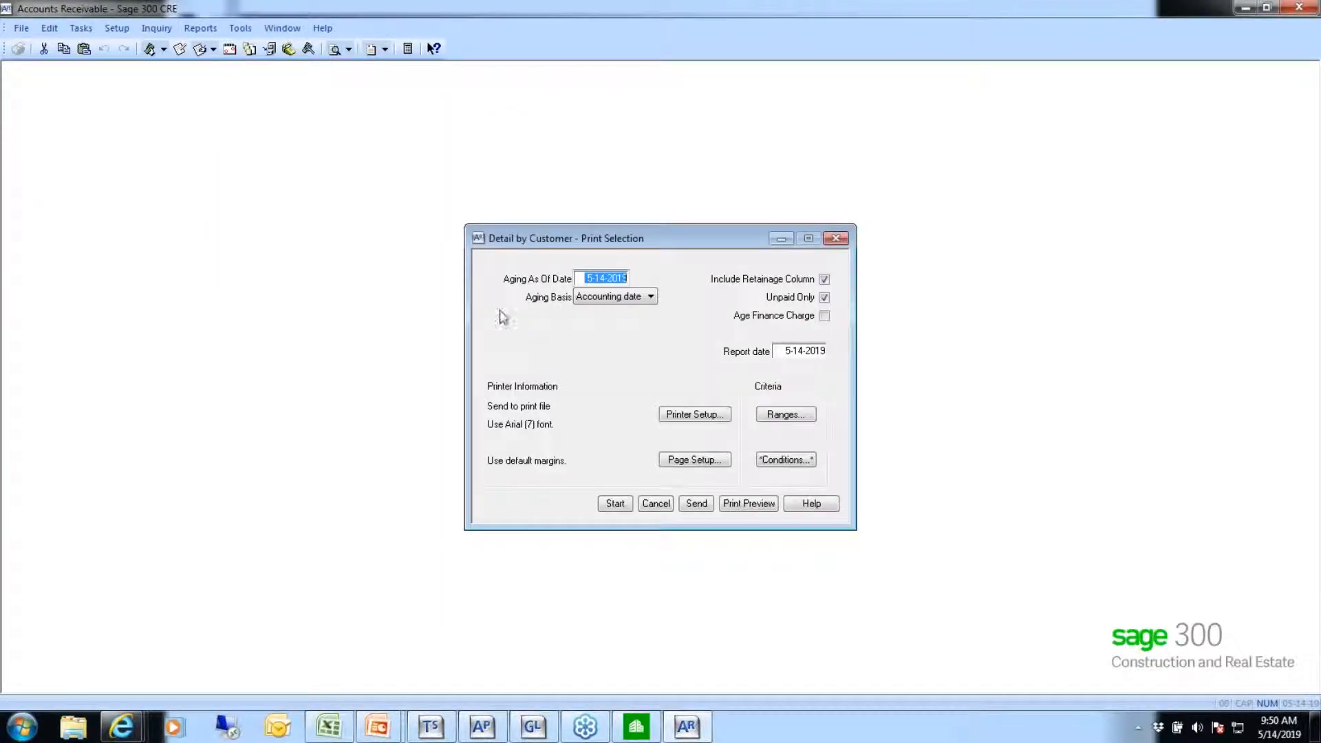
key("BackSpace")
type("0531")
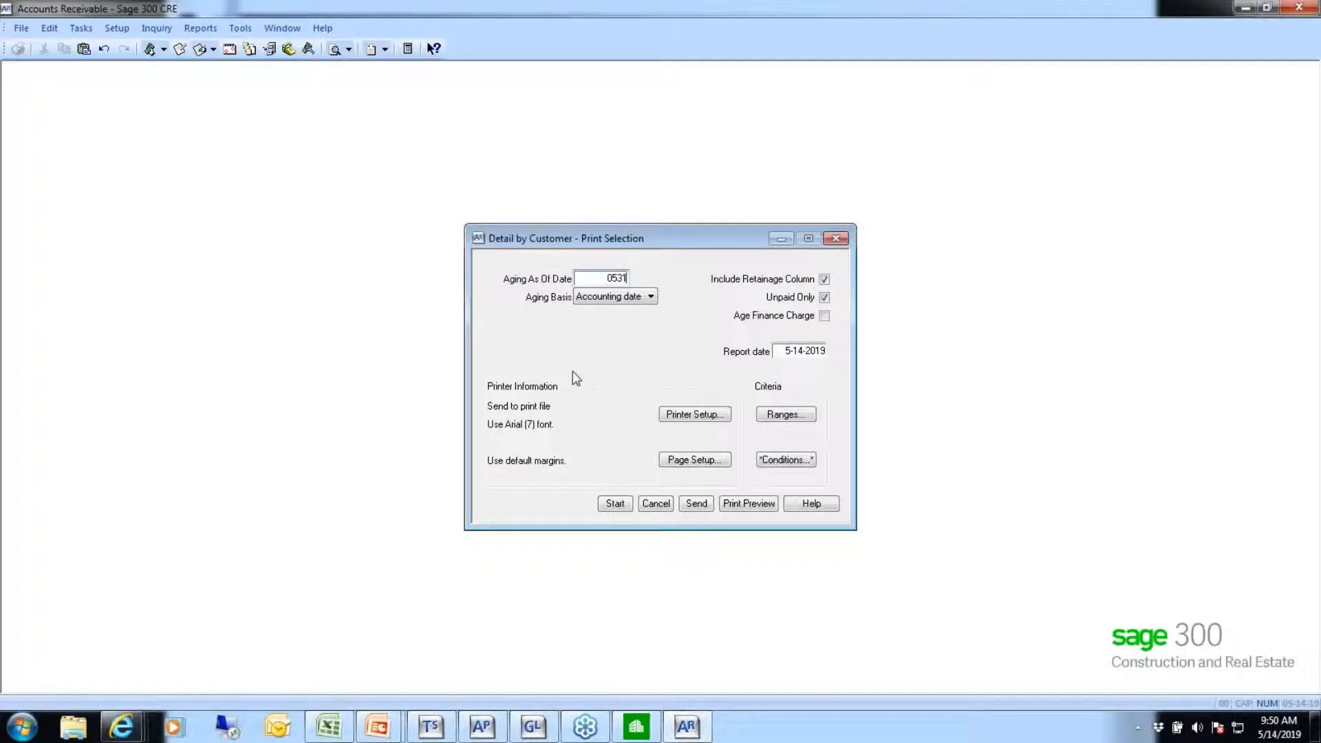
type("15")
Add a report condition limiting the aging to transactions whose Debit Account - Accrual Company equals 21.
left_click(787, 461)
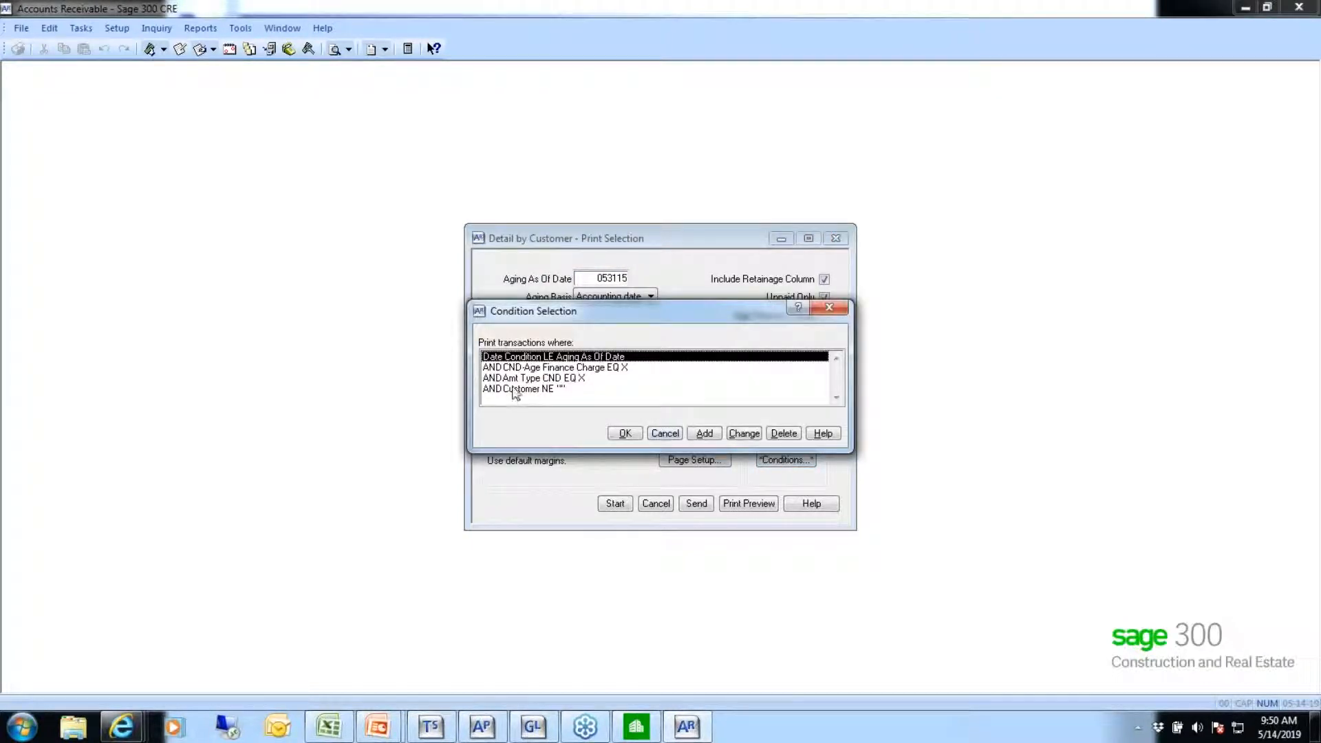
left_click(513, 389)
left_click(704, 433)
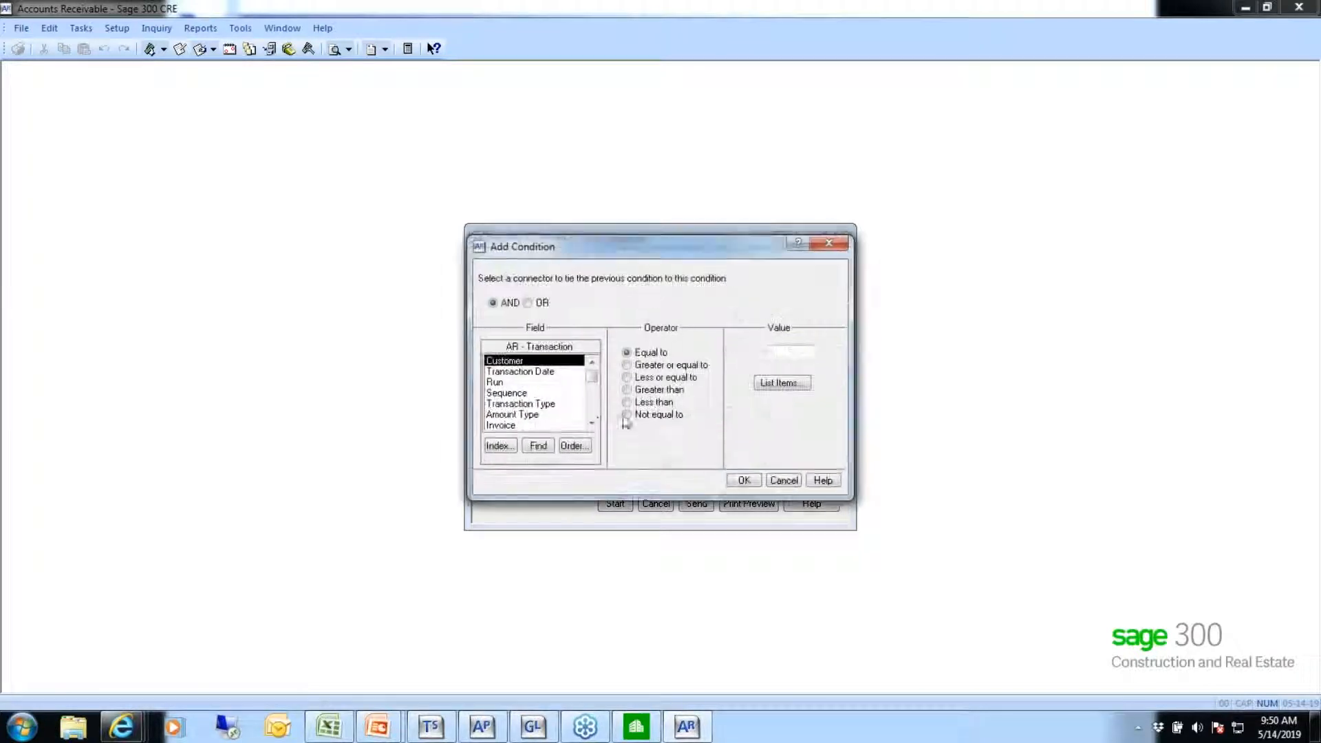
scroll(591, 413, "down", 10)
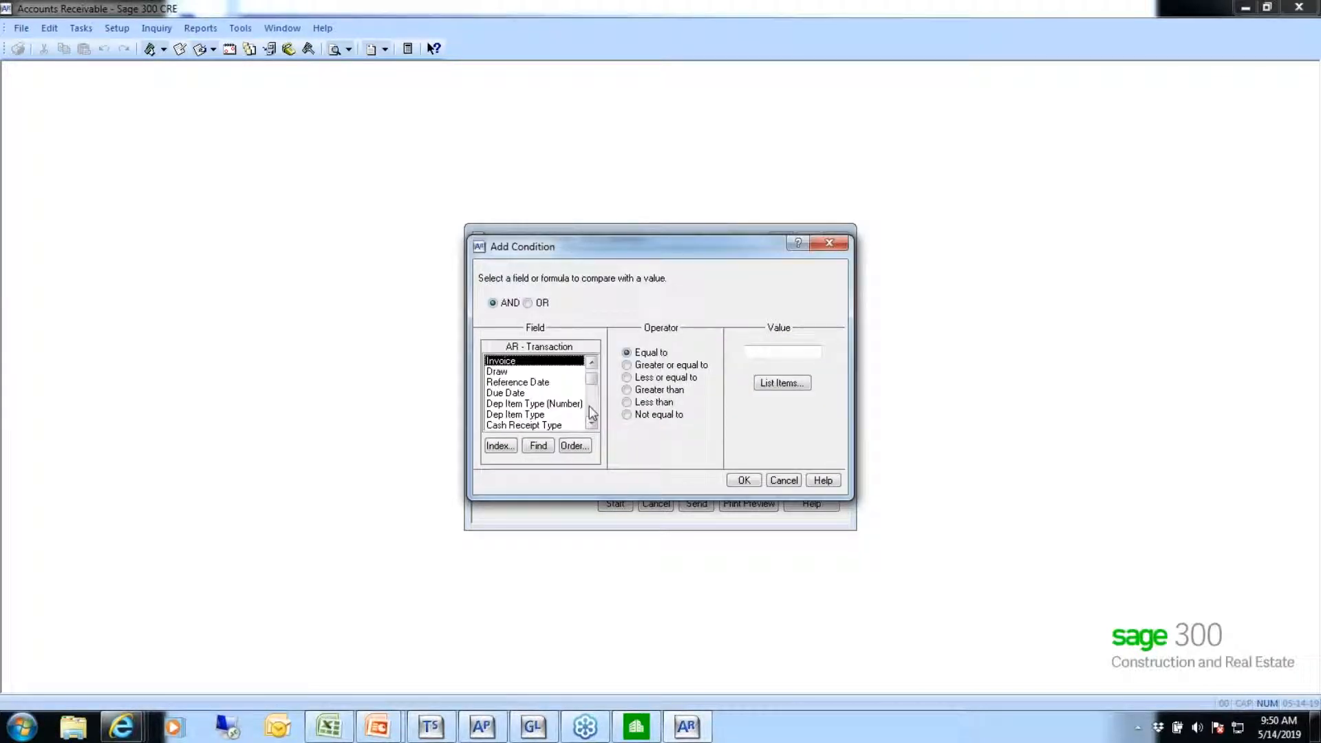
scroll(590, 413, "down", 15)
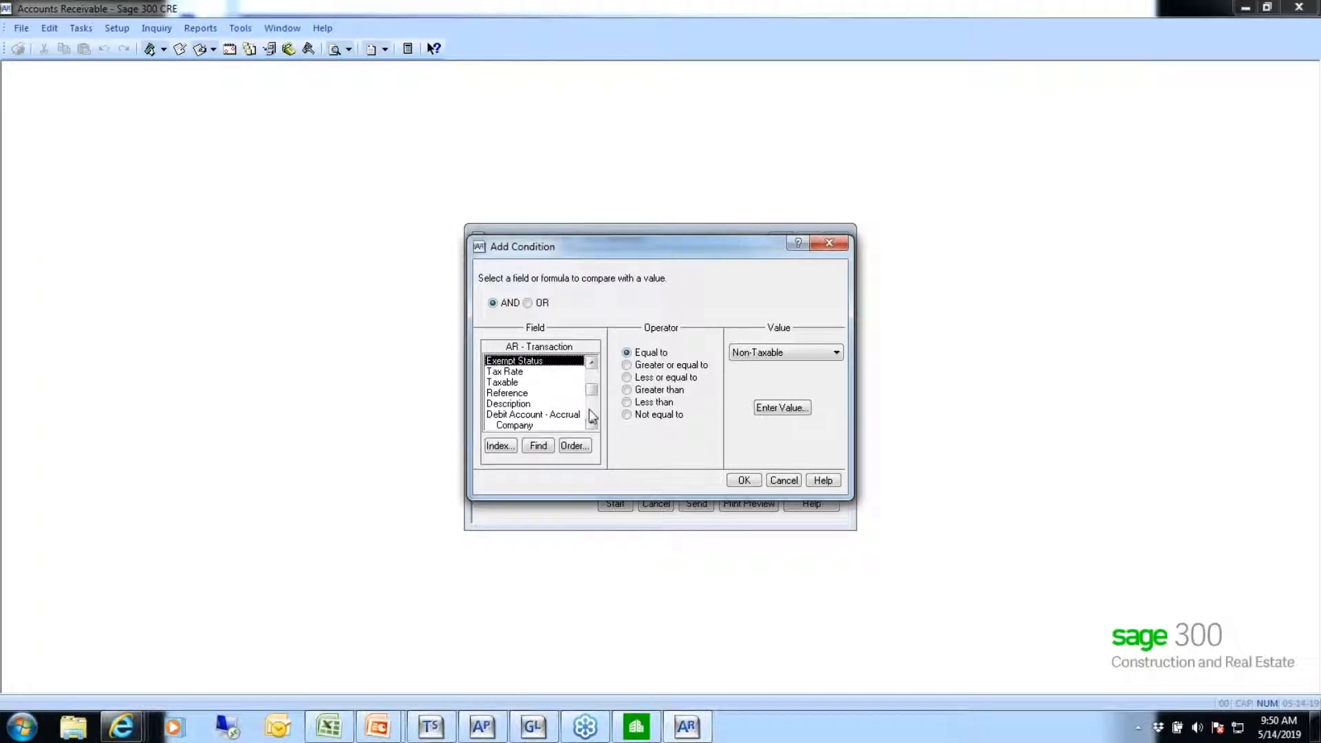
scroll(592, 425, "down", 5)
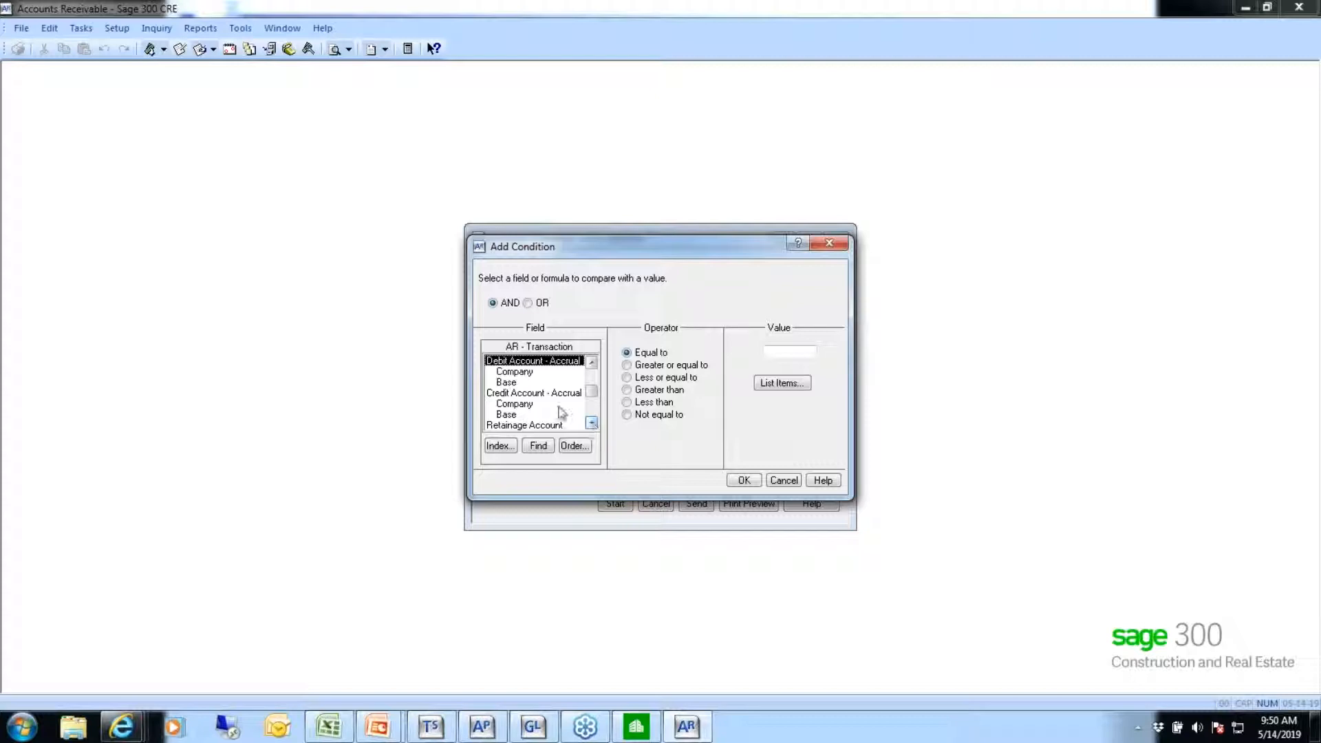
left_click(512, 373)
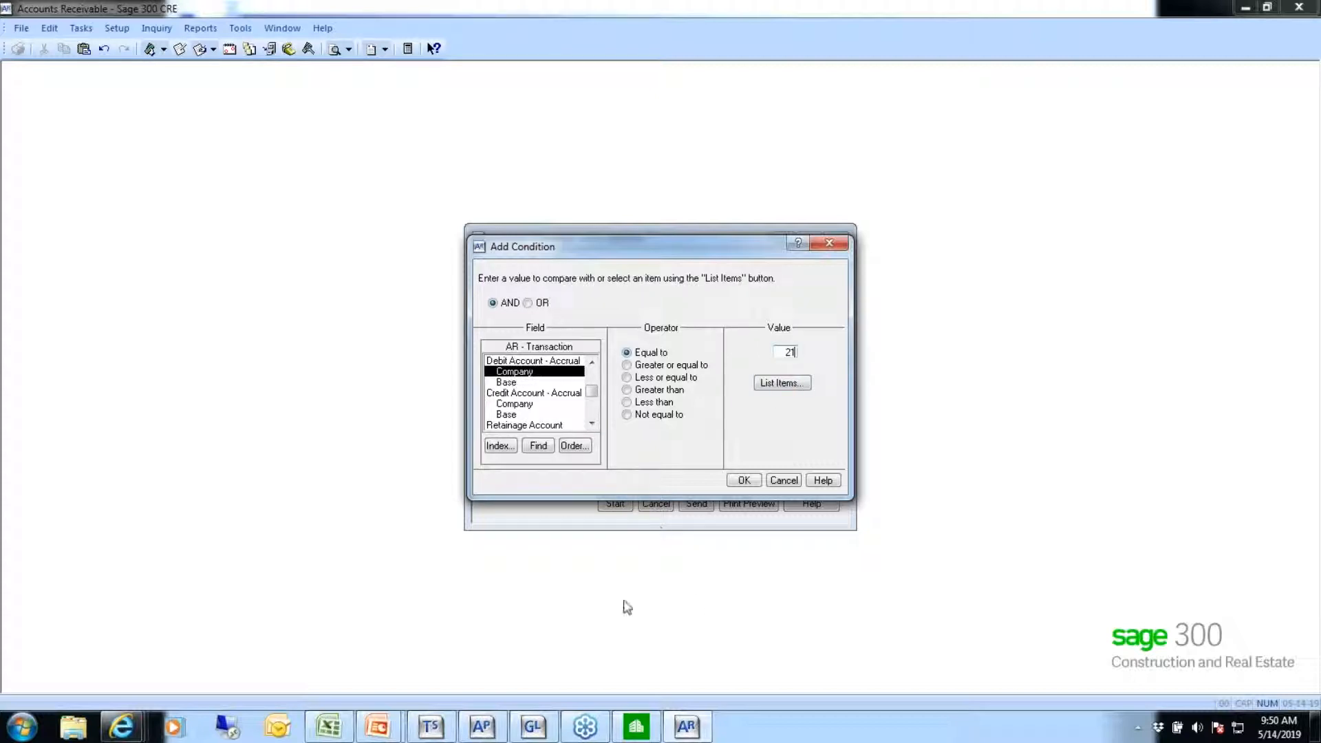
left_click(744, 480)
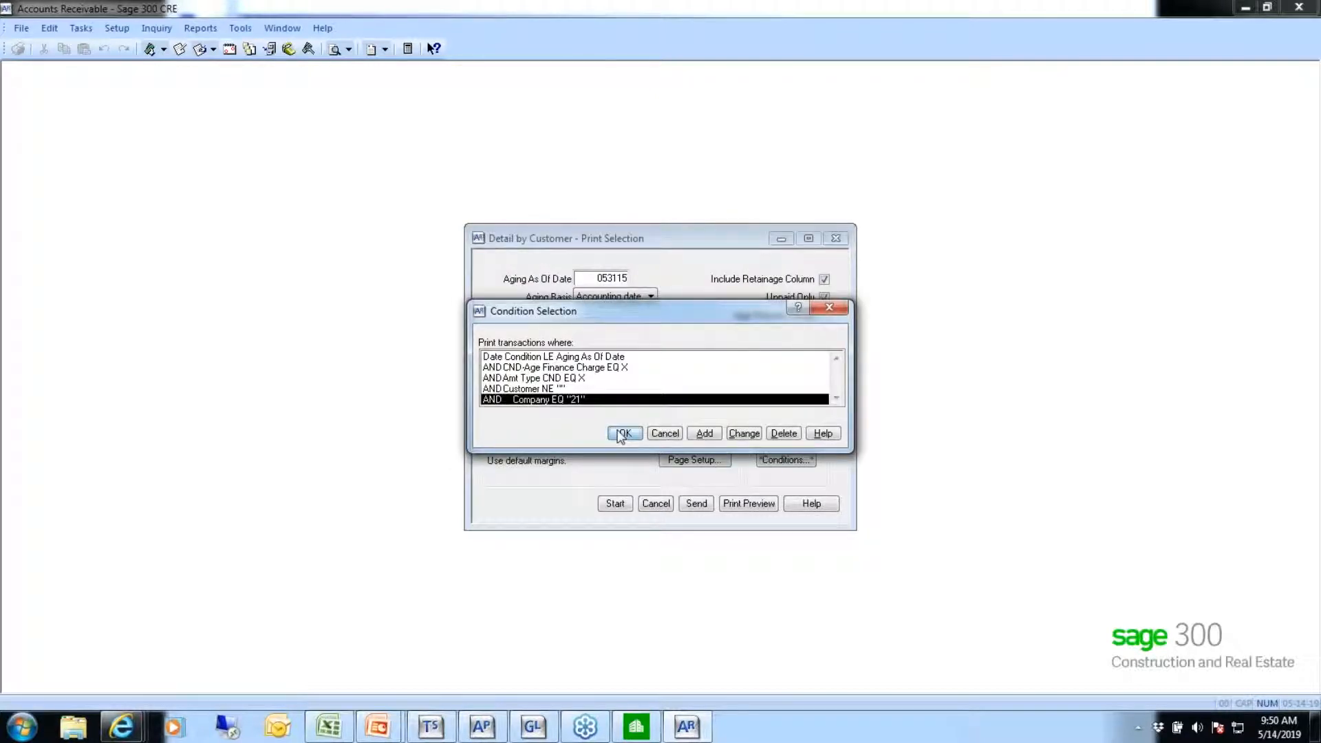
left_click(623, 433)
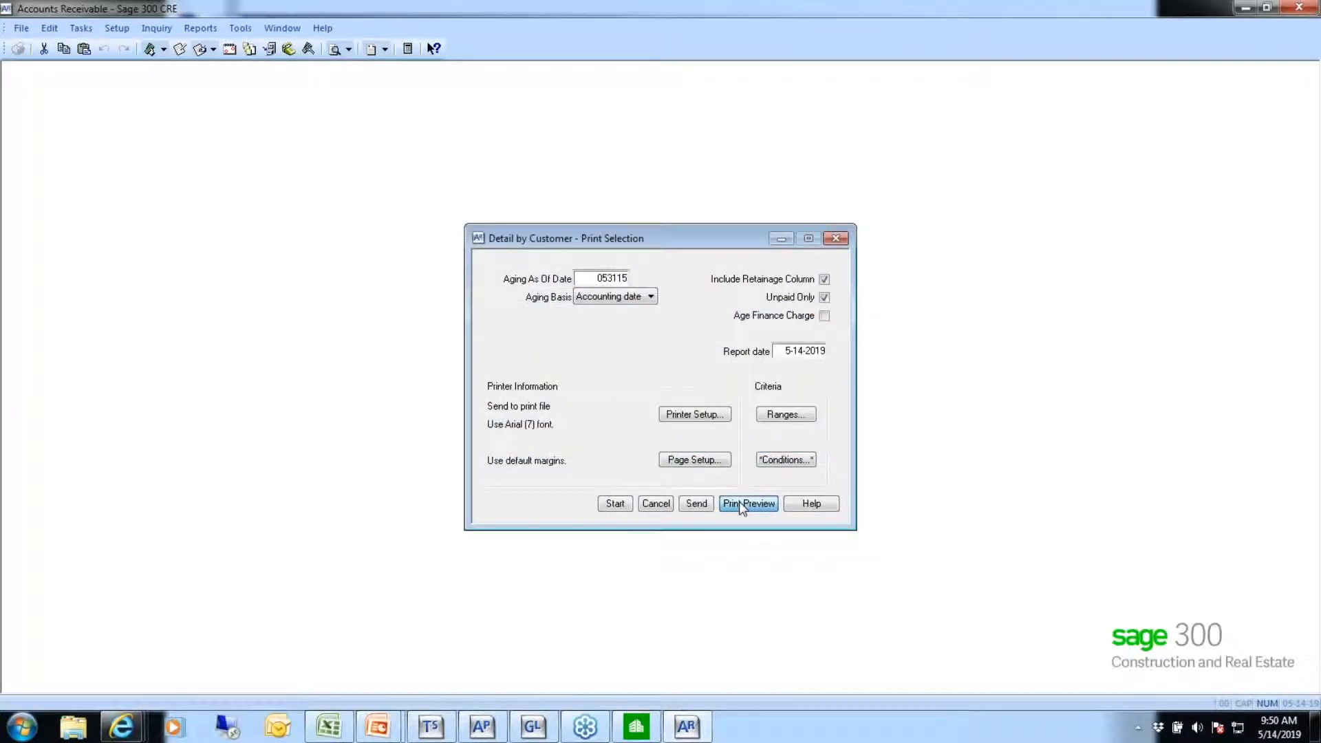
Preview the Aging Detail by Customer report and examine the report totals at its end.
left_click(742, 506)
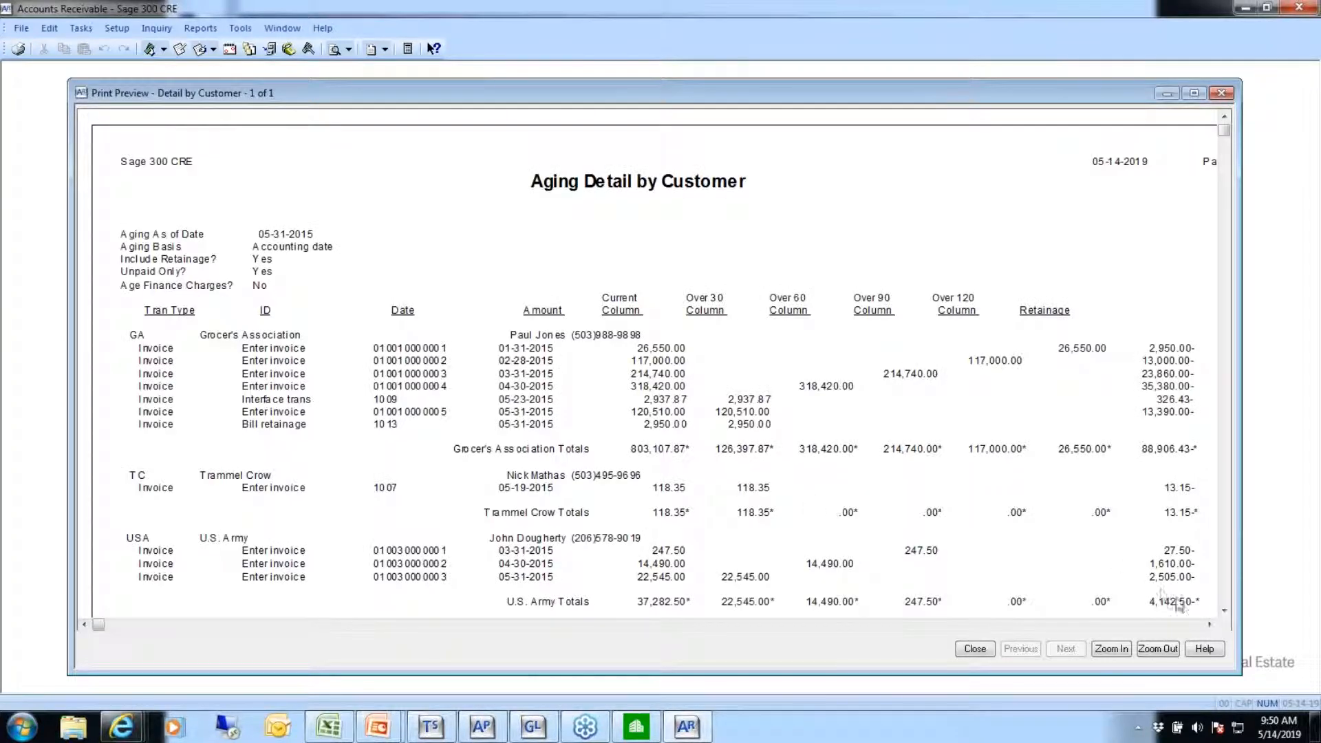
left_click(1224, 610)
scroll(1225, 610, "down", 10)
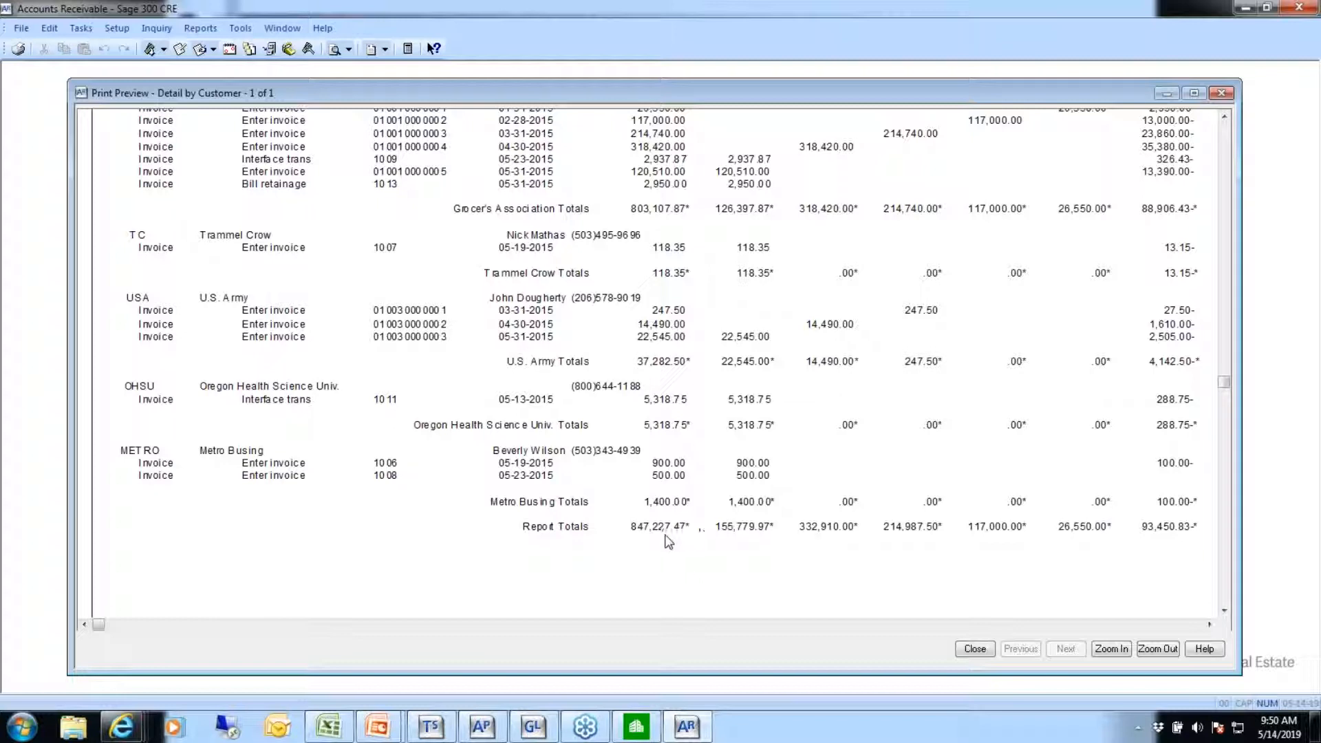
Switch to General Ledger, preview the BalSAccr balance sheet with the Individual Company Statements prefix group, and go to company 21's assets page.
left_click(527, 731)
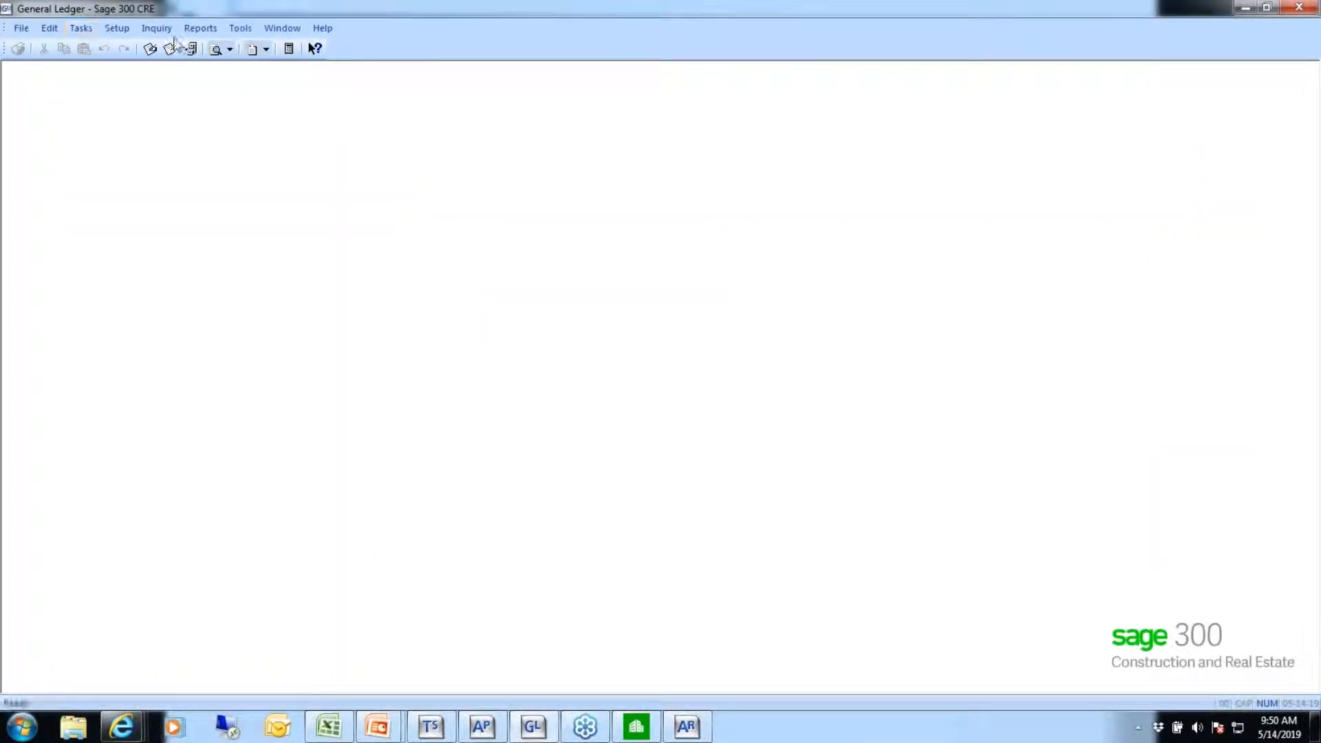
left_click(201, 28)
left_click(240, 72)
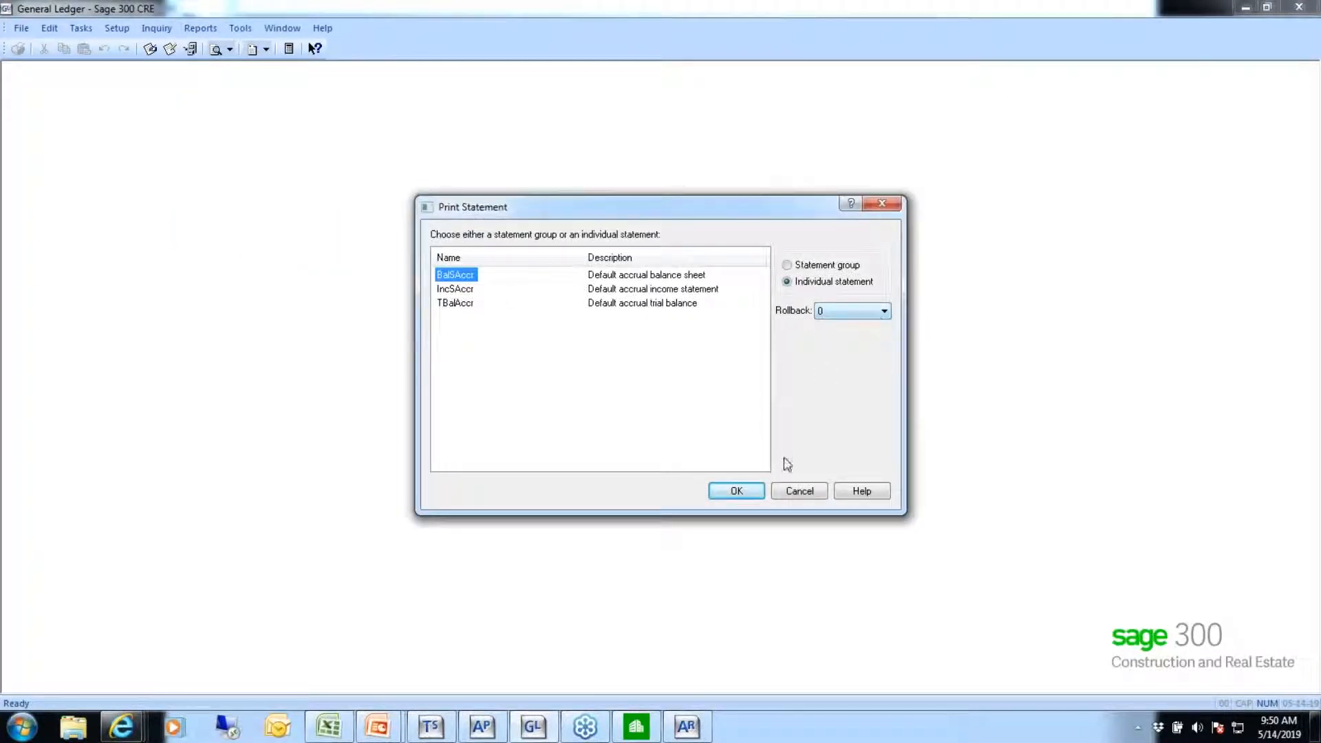
left_click(730, 490)
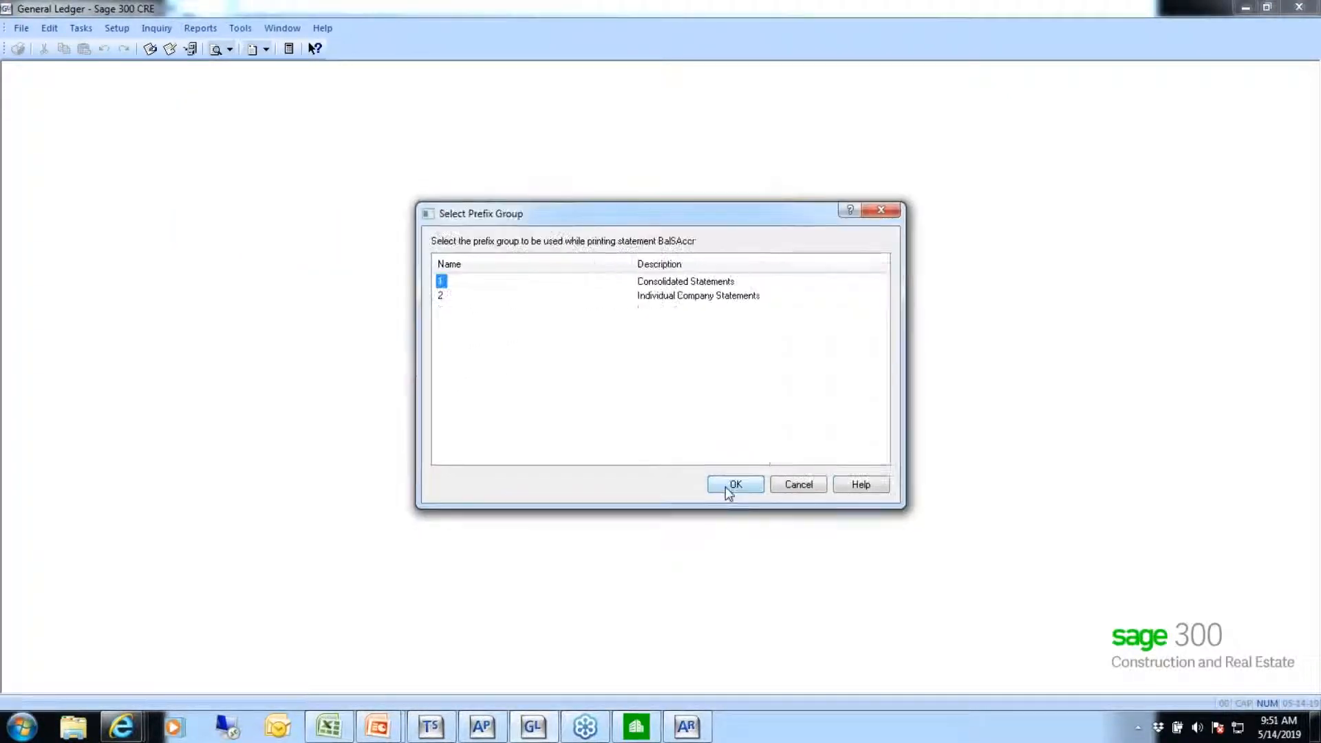
left_click(654, 298)
left_click(736, 489)
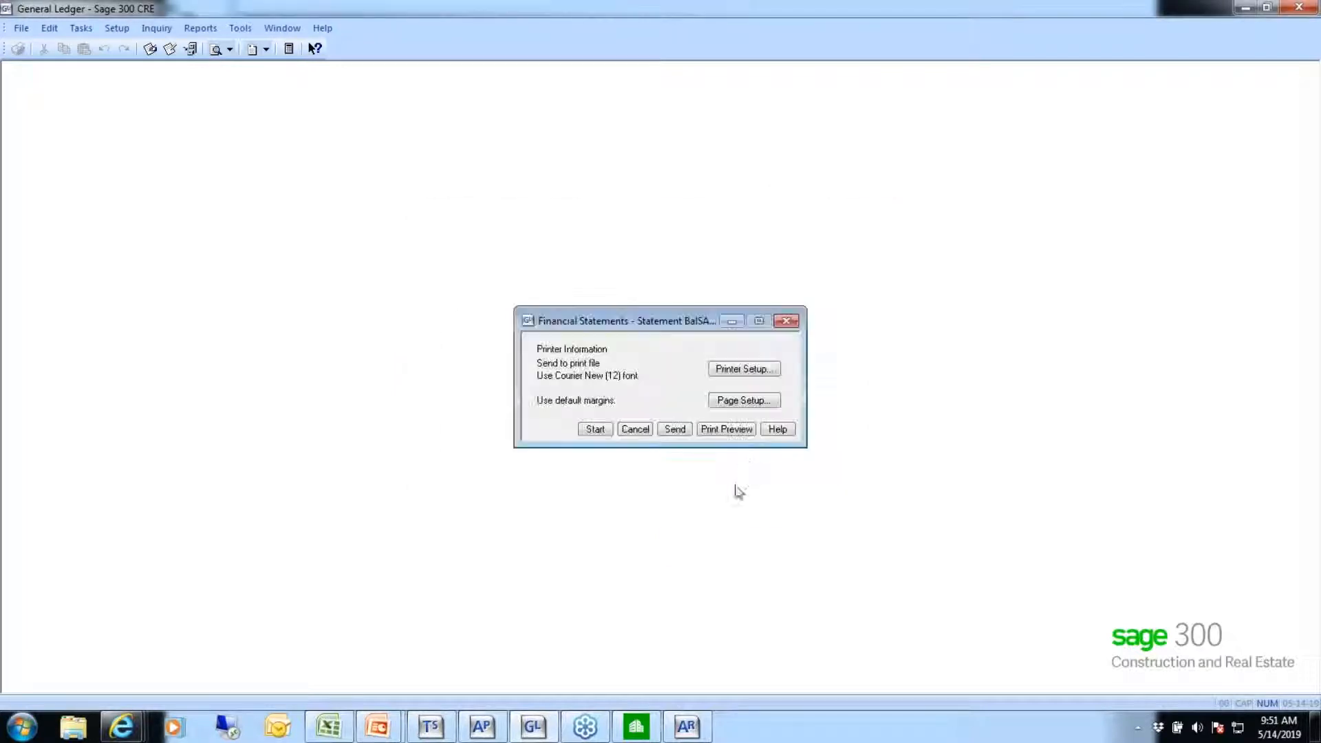
left_click(728, 432)
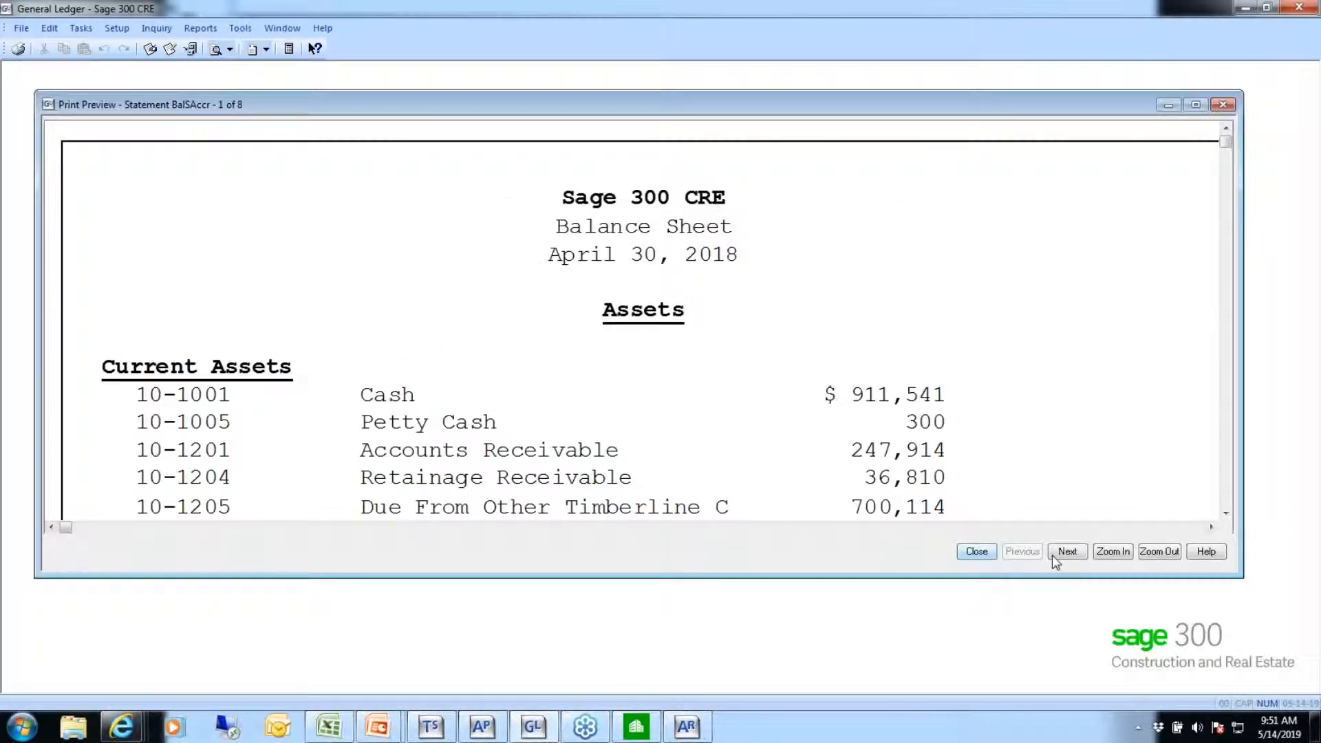
left_click(1068, 553)
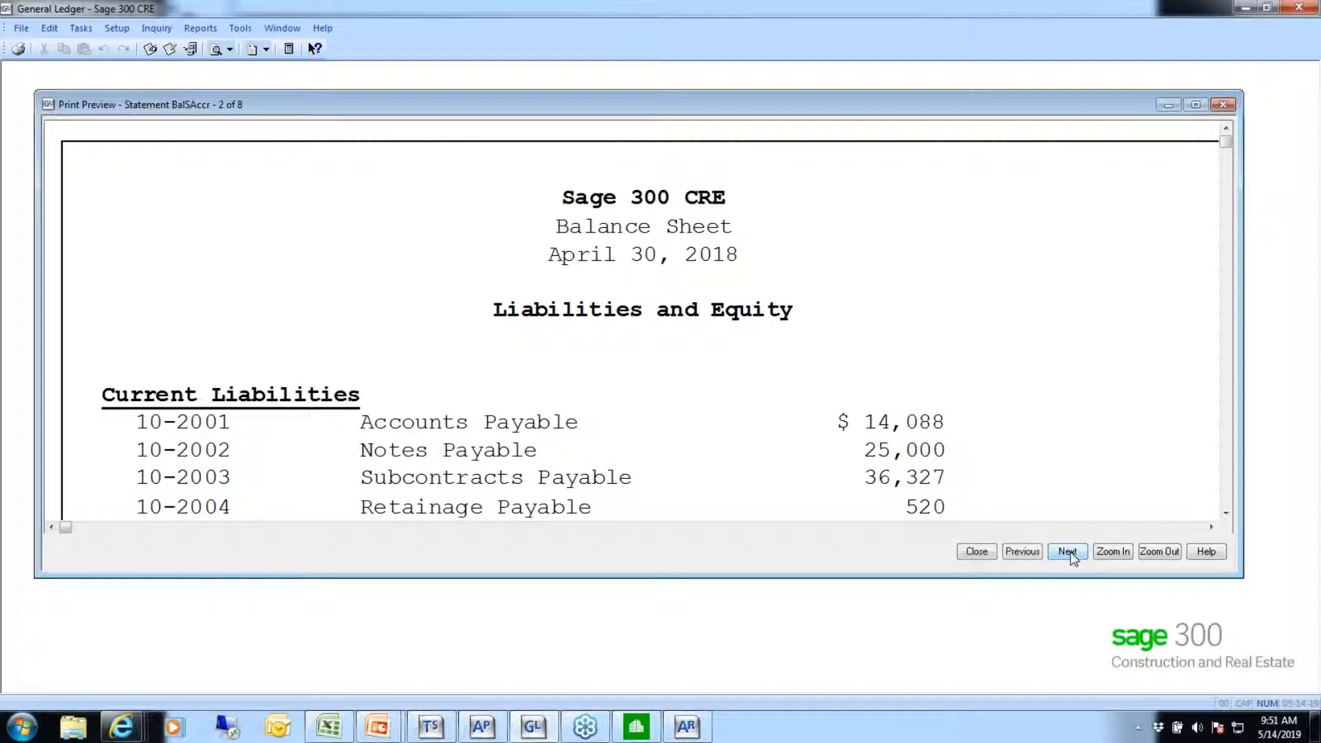
left_click(1068, 553)
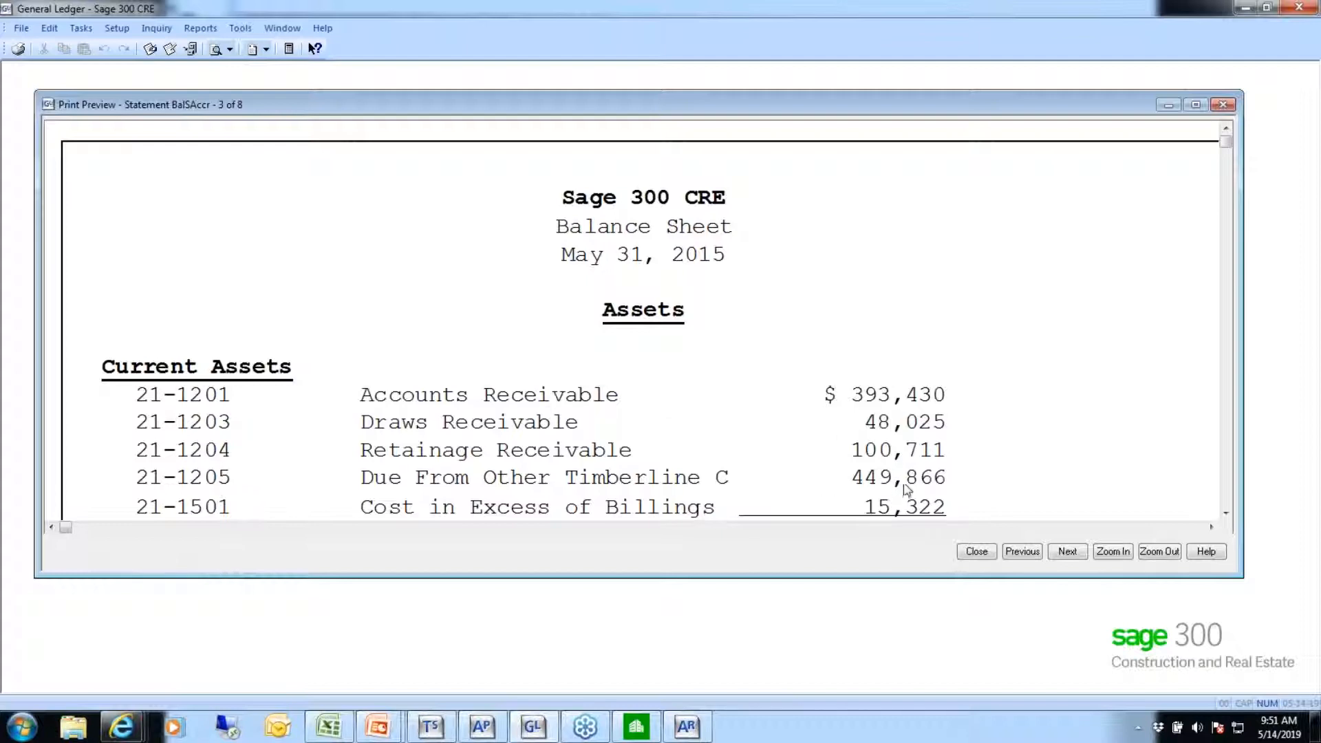
Compare company 21's receivable balances on the balance sheet with the AR aging totals, and close the balance sheet statement.
mouse_move(685, 731)
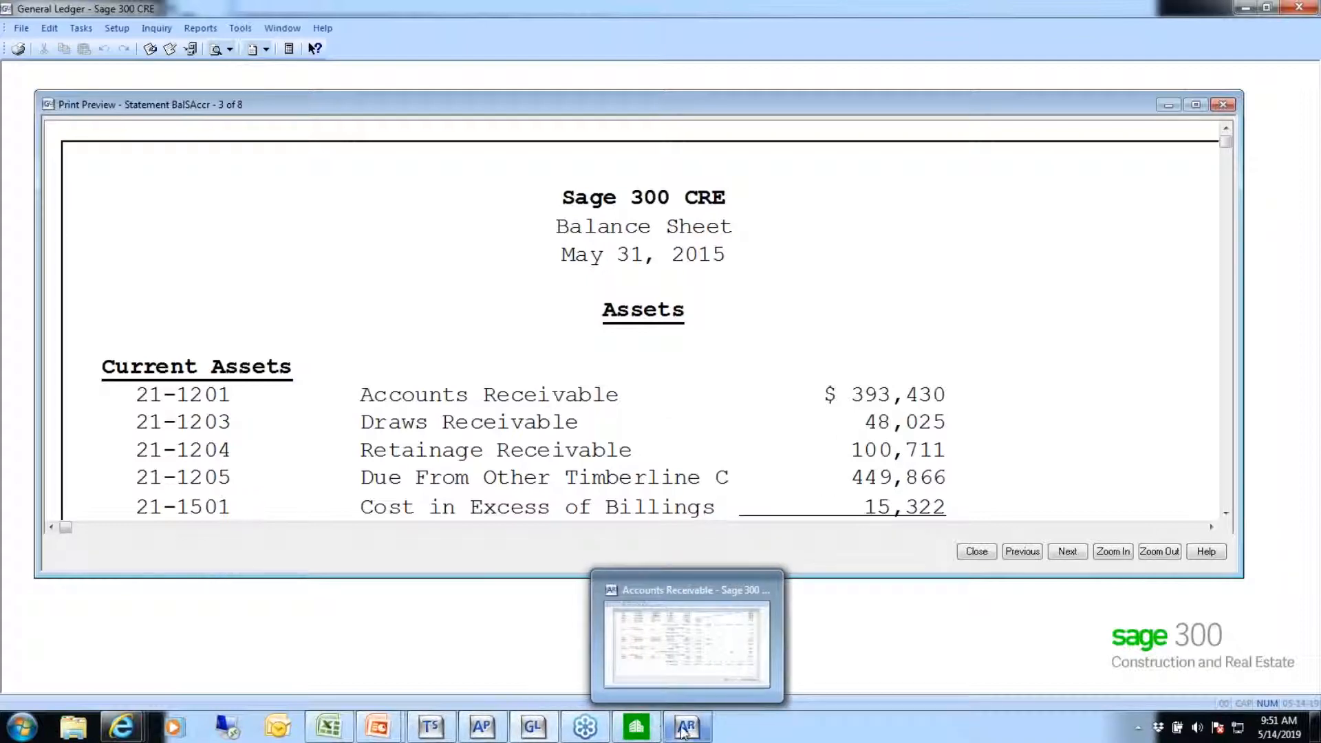
left_click(684, 729)
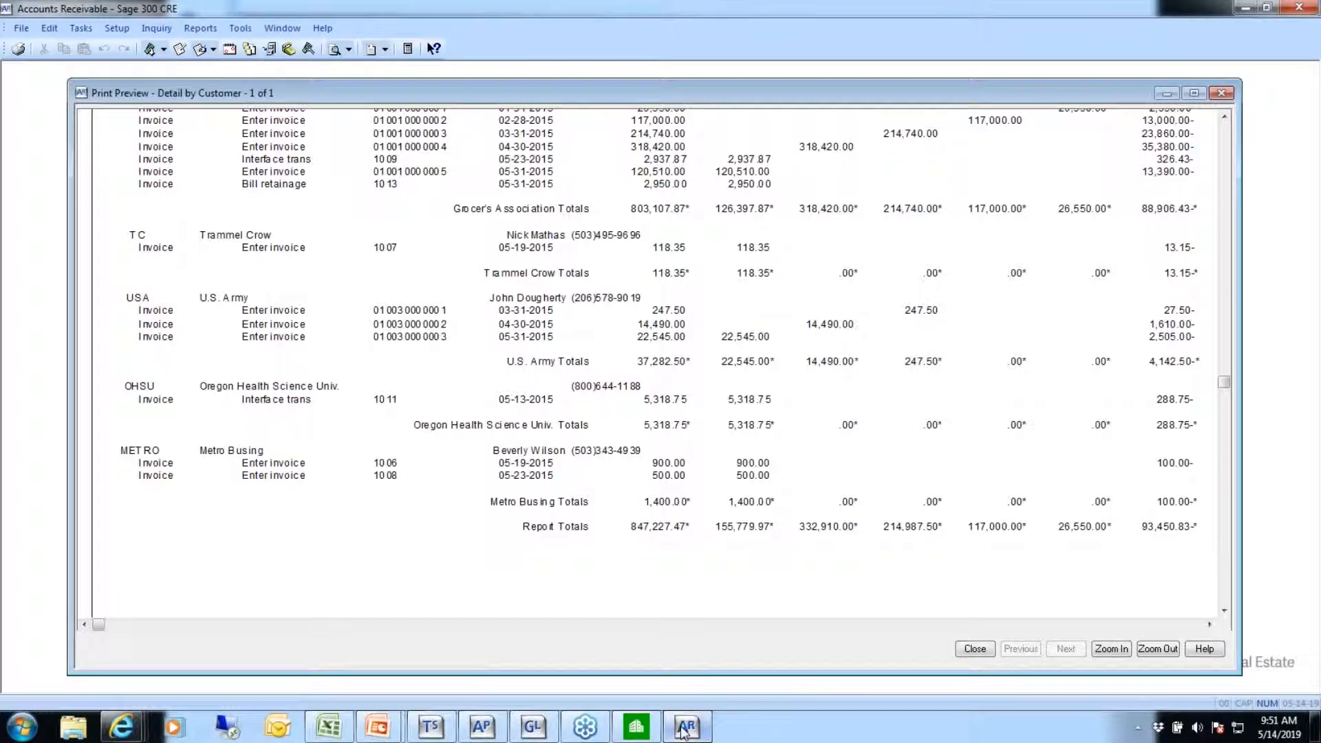
left_click(549, 733)
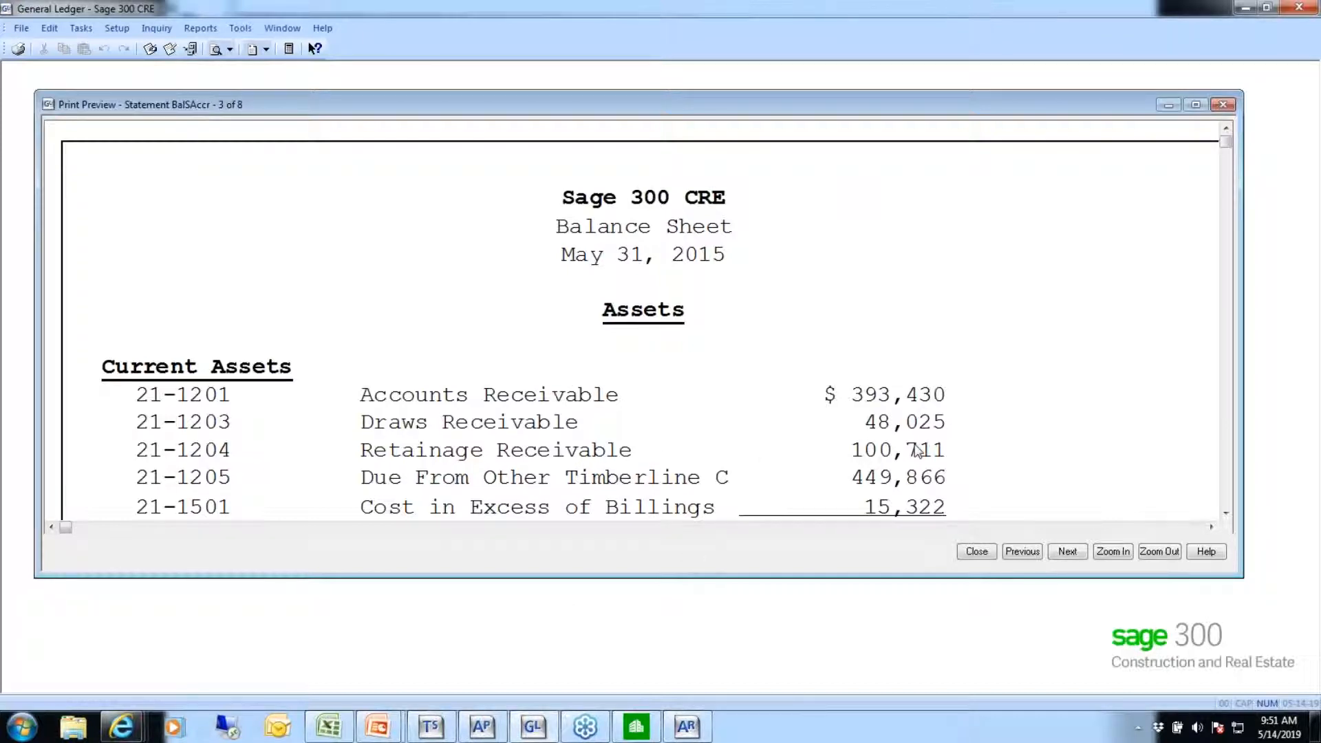
mouse_move(585, 727)
mouse_move(533, 729)
left_click(671, 730)
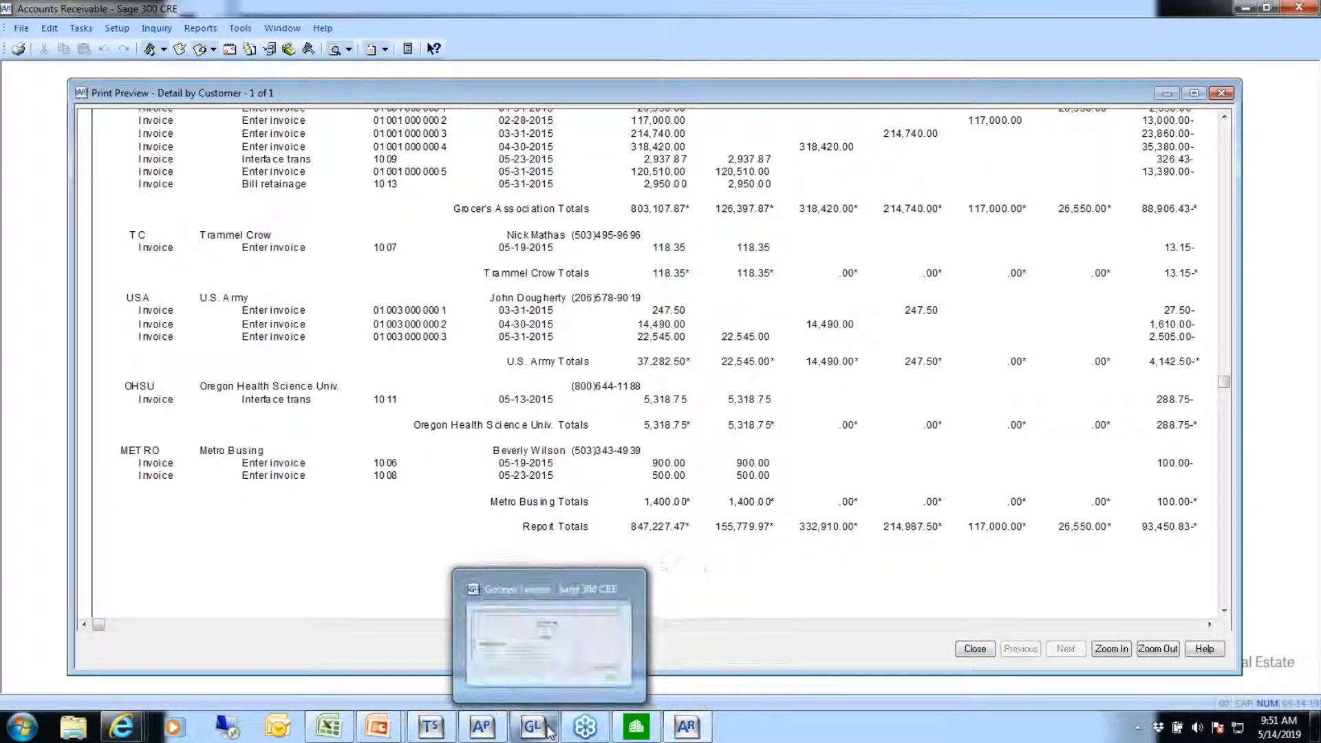
left_click(544, 619)
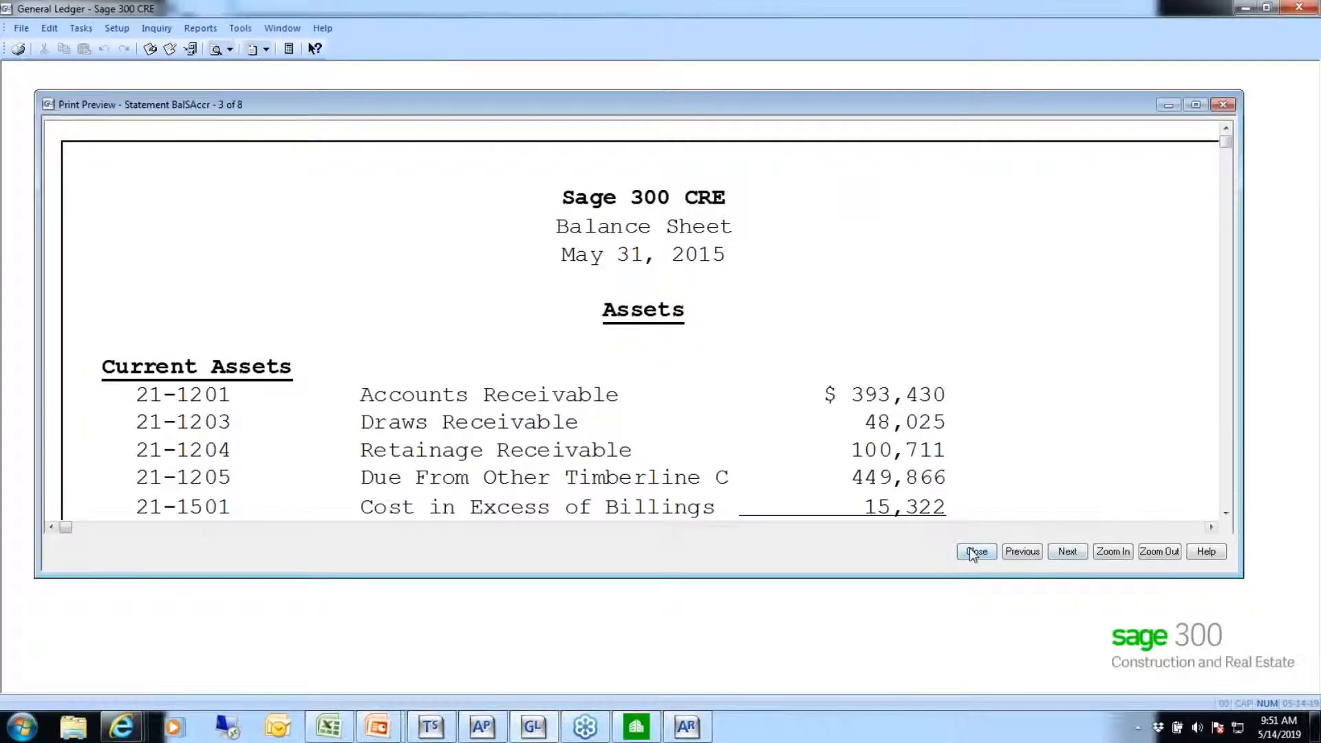
left_click(975, 551)
left_click(634, 432)
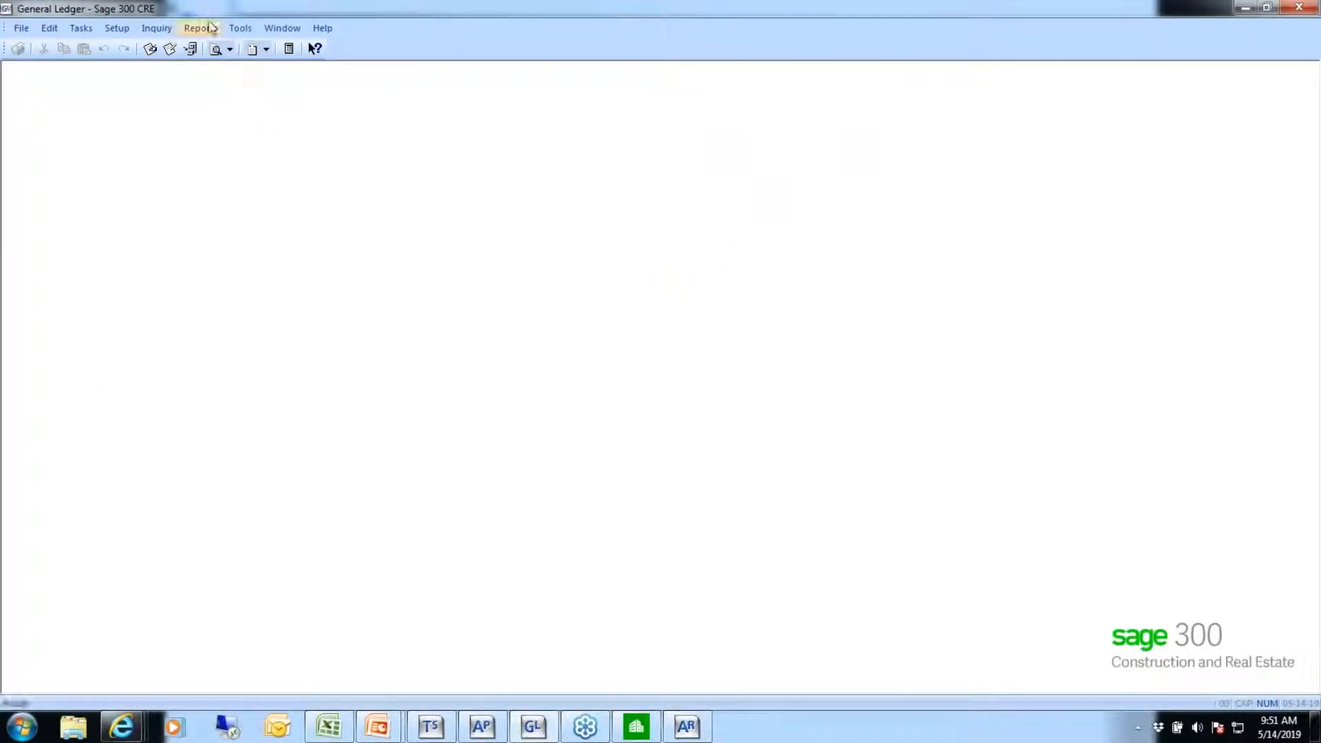
Open the General Ledger Entries by Account report using the GL Transaction (new) file.
left_click(200, 29)
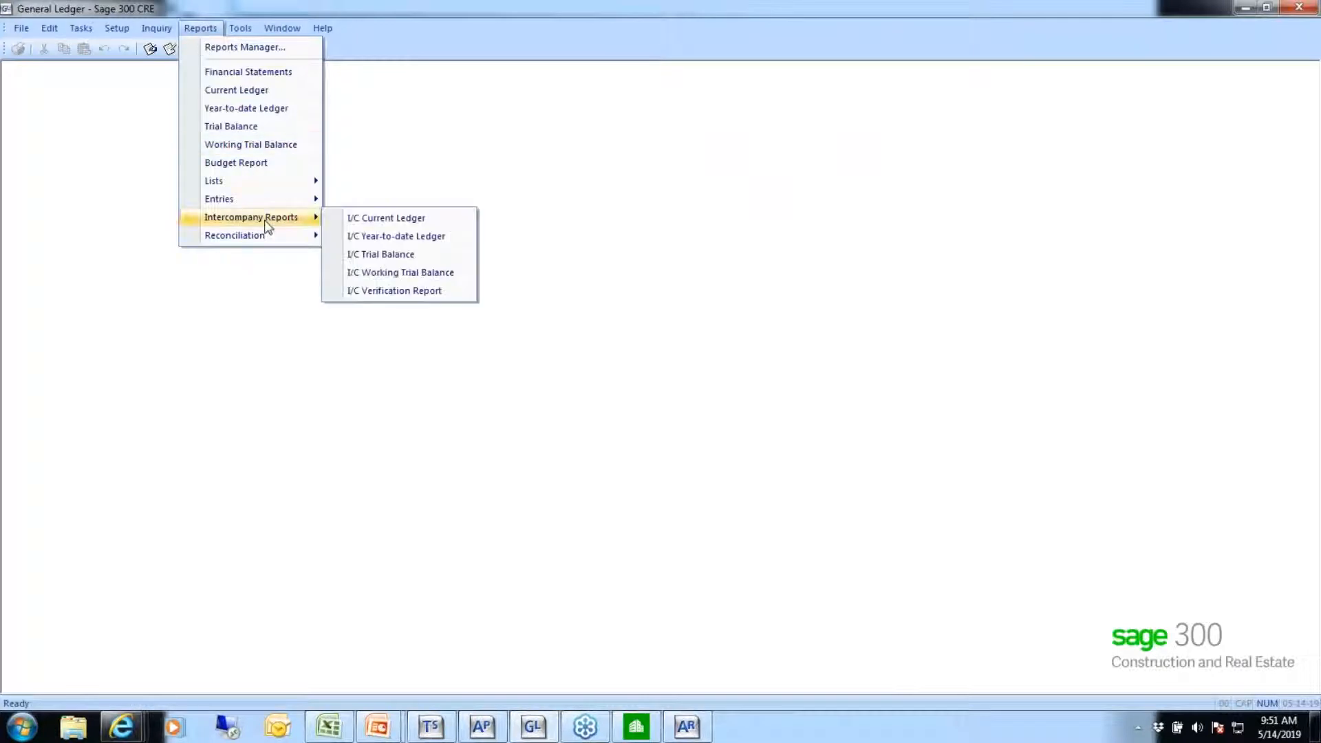
mouse_move(263, 200)
left_click(378, 200)
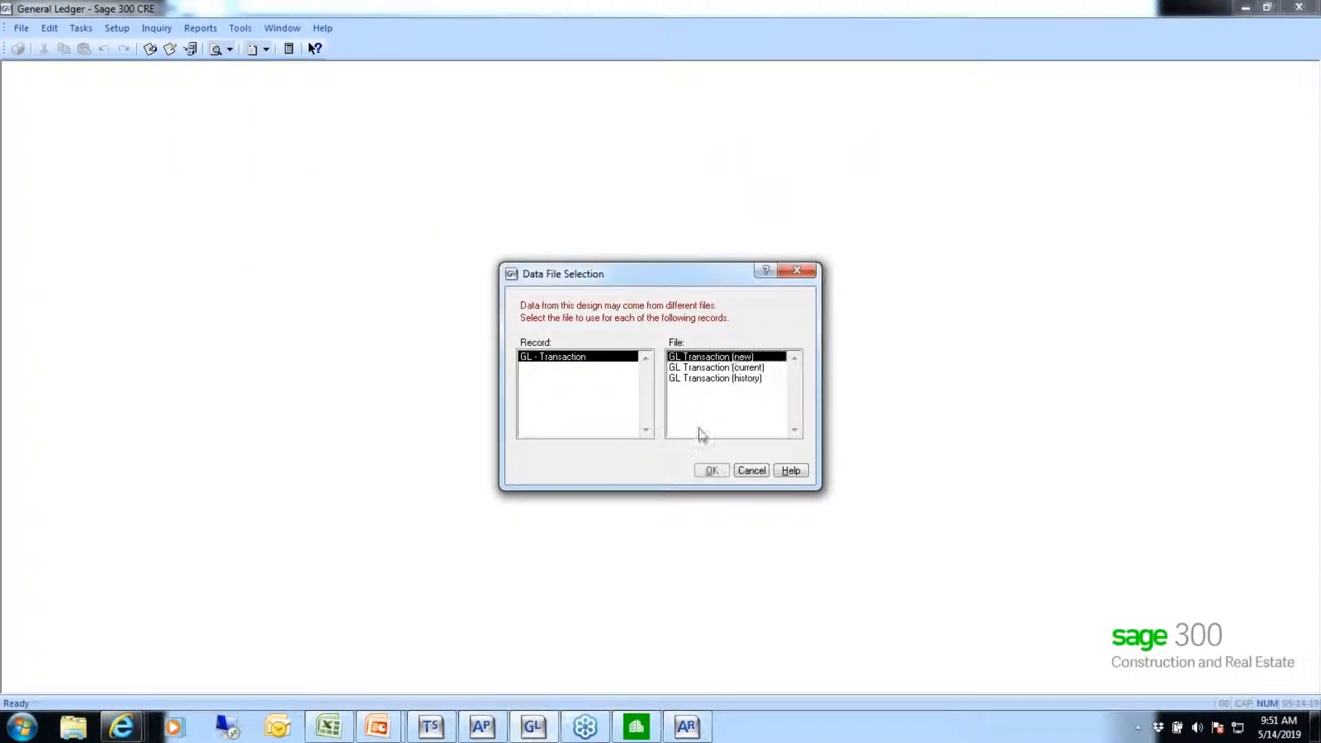
left_click(711, 470)
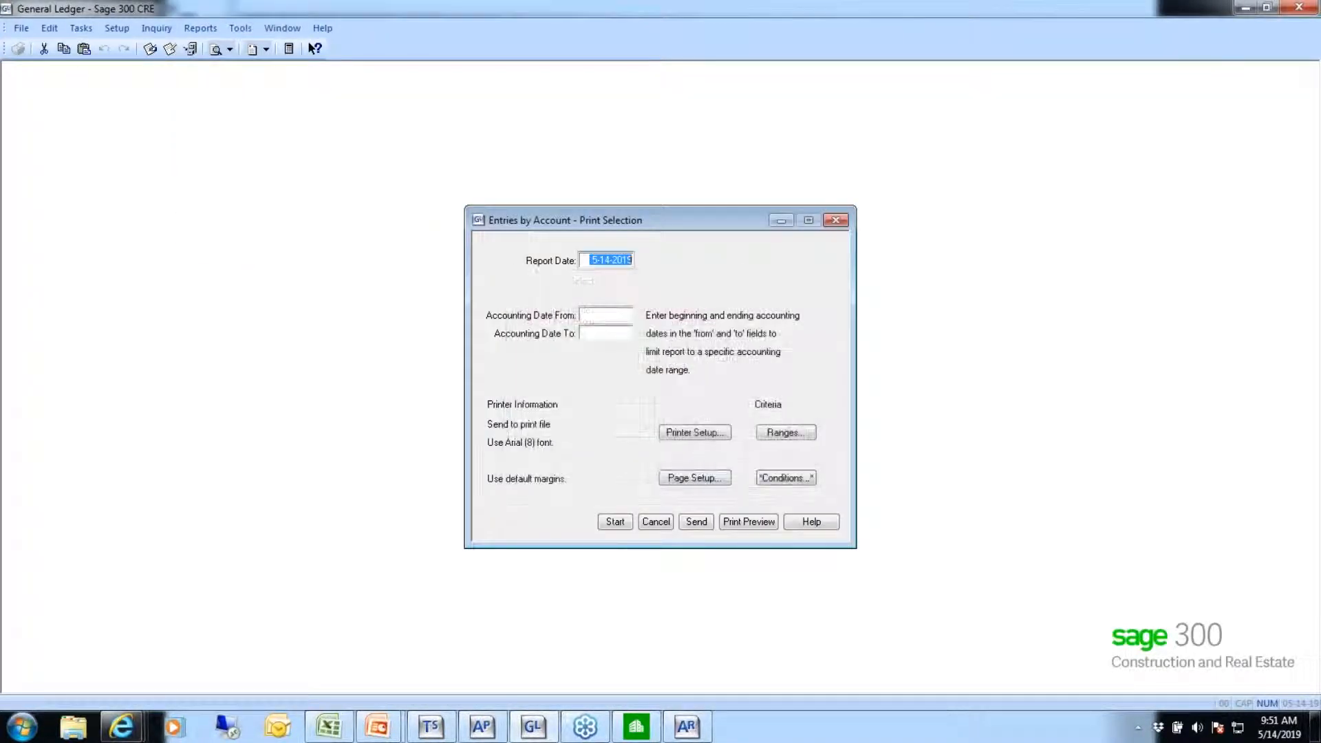
Add a condition limiting the Entries by Account report to account Company equal to 21.
left_click(793, 479)
left_click(703, 435)
left_click(523, 371)
left_click(792, 351)
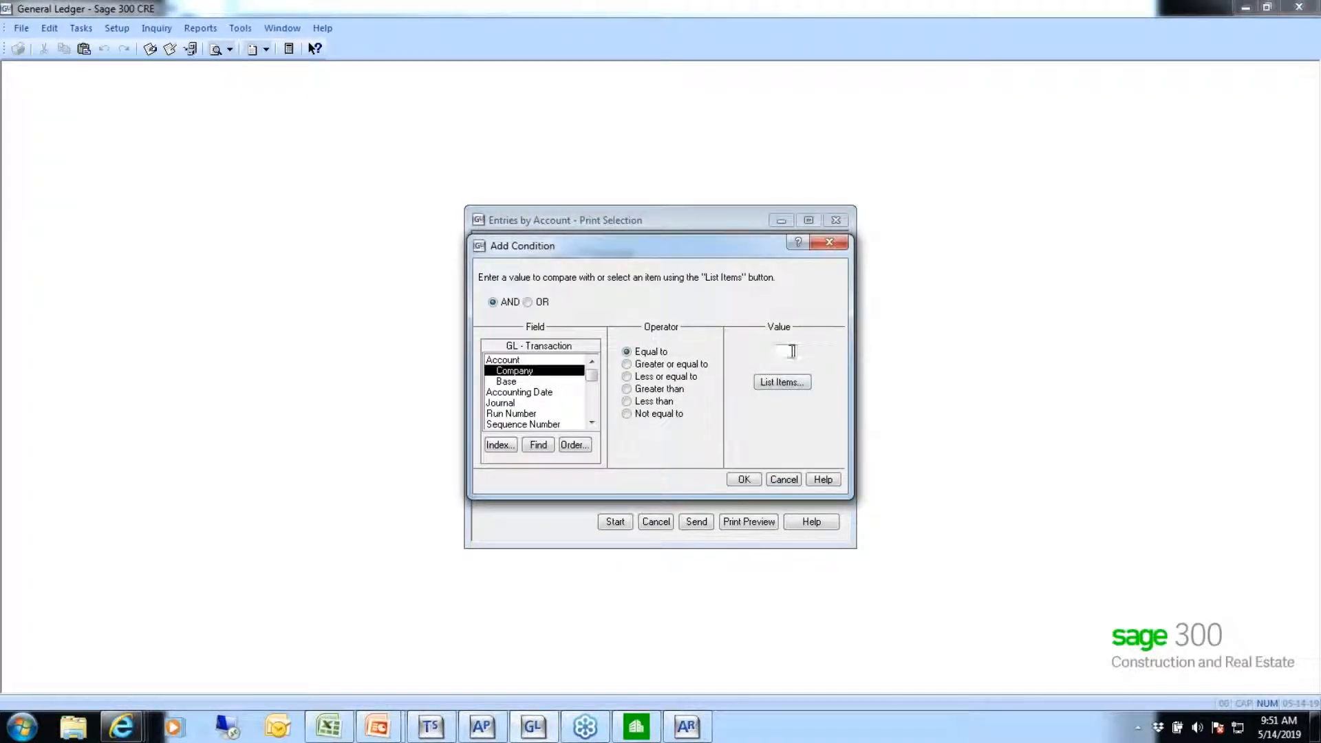
type("21")
left_click(744, 480)
left_click(627, 434)
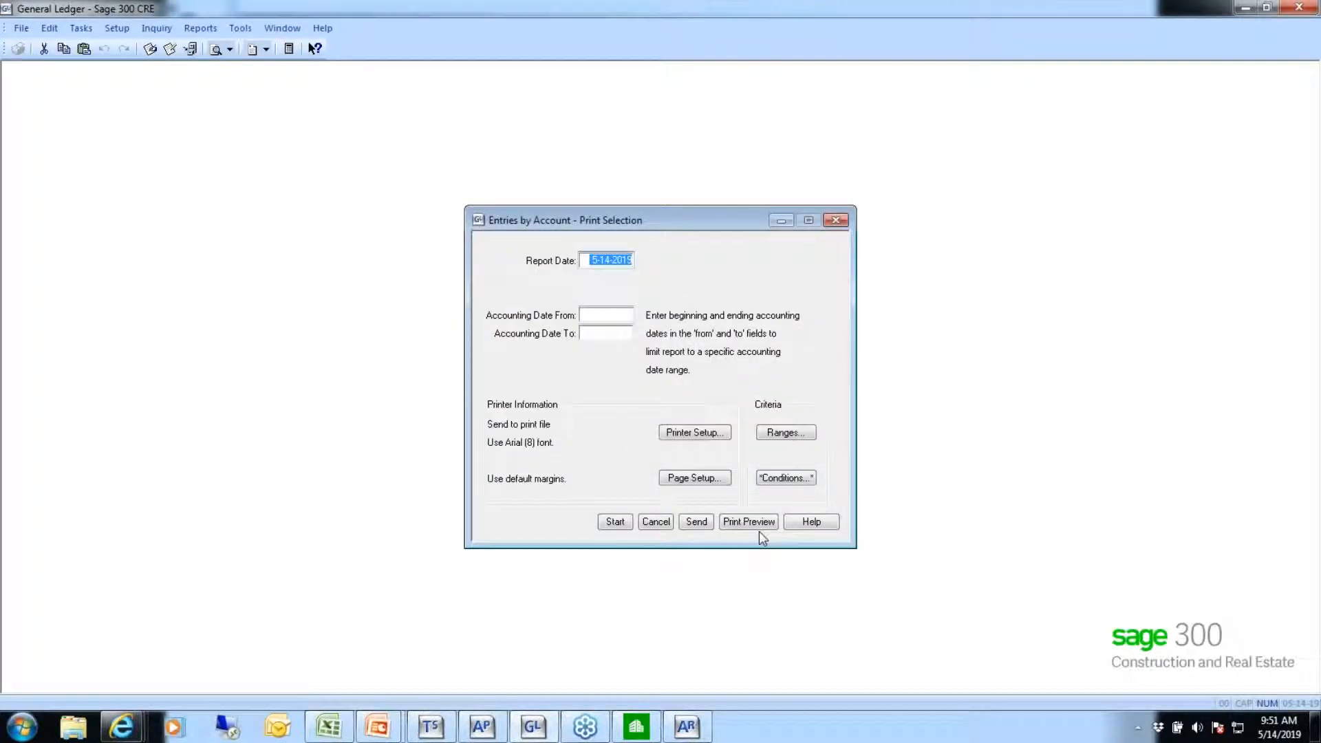
Preview the Entries by Account report for company 21, review its unposted entries, and close the report.
left_click(759, 523)
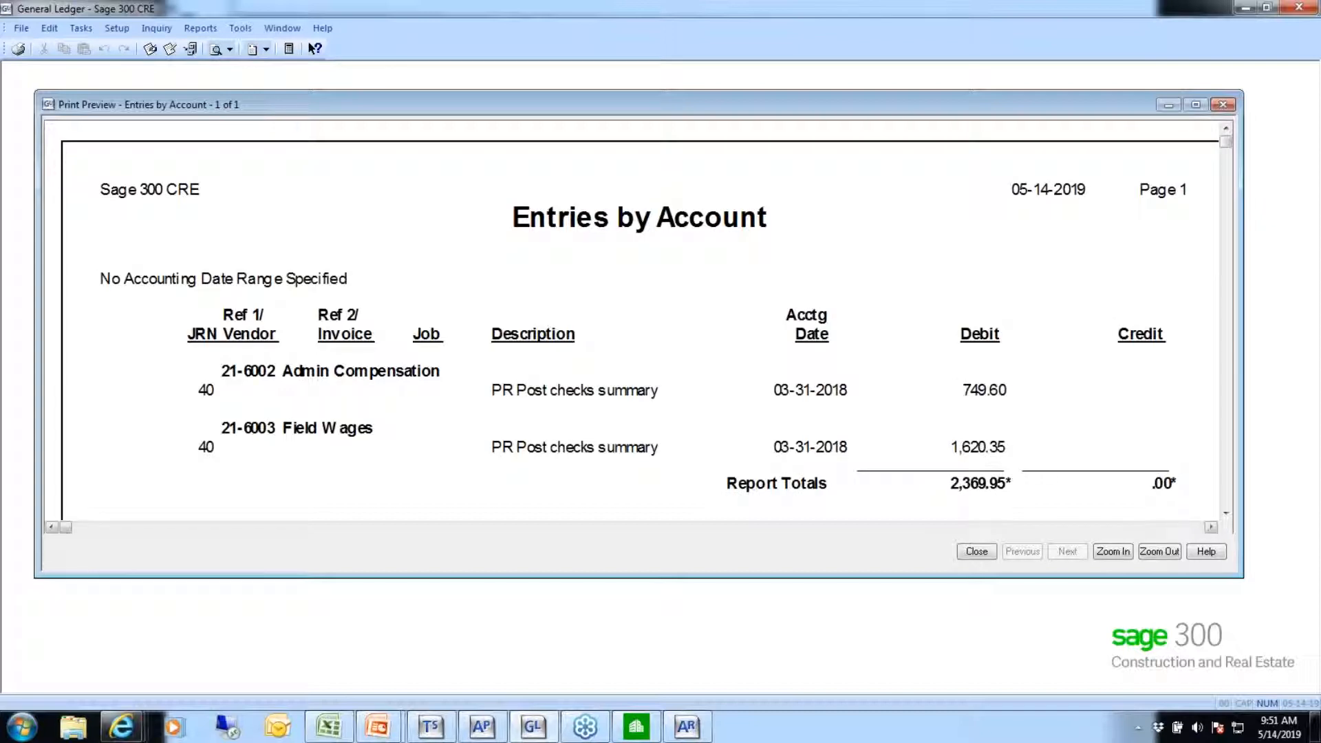
left_click(1226, 515)
left_click(1226, 514)
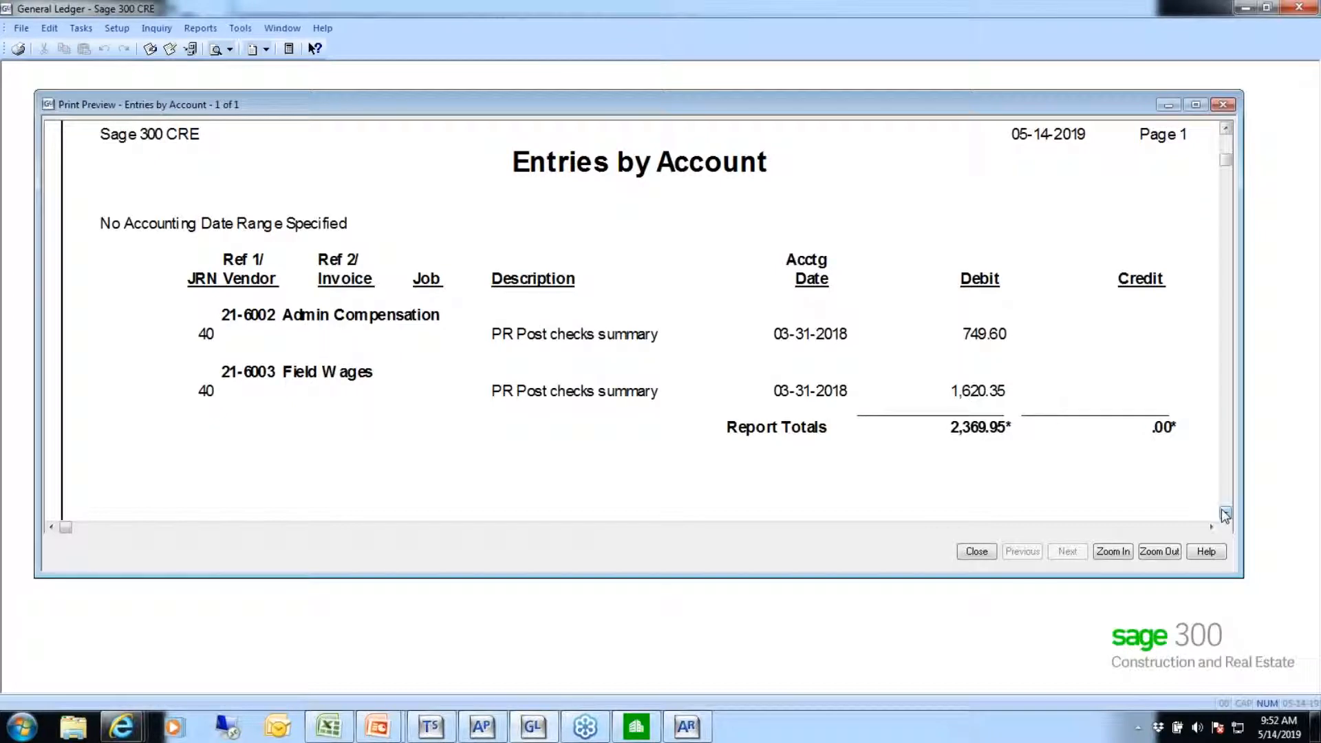
left_click(980, 550)
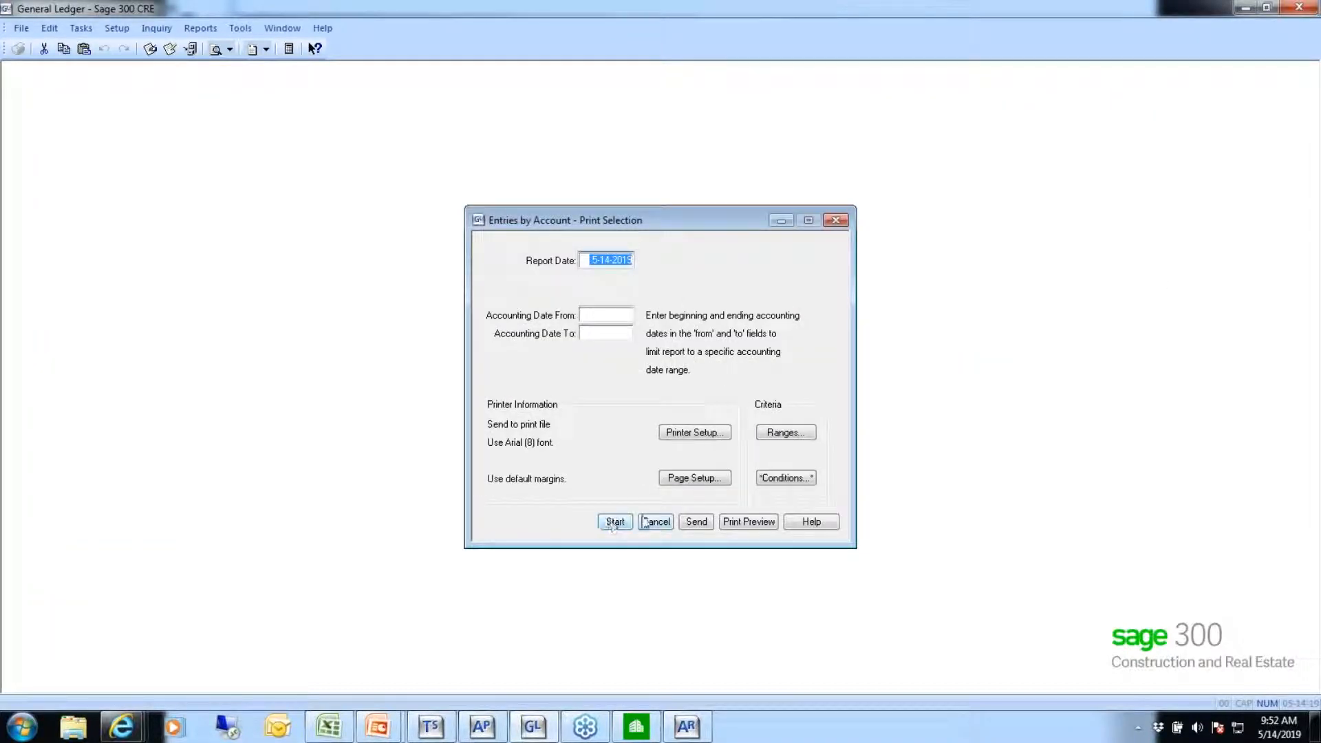
left_click(655, 523)
Open the Entries by Account report again, using the GL Transaction (current) file.
left_click(149, 30)
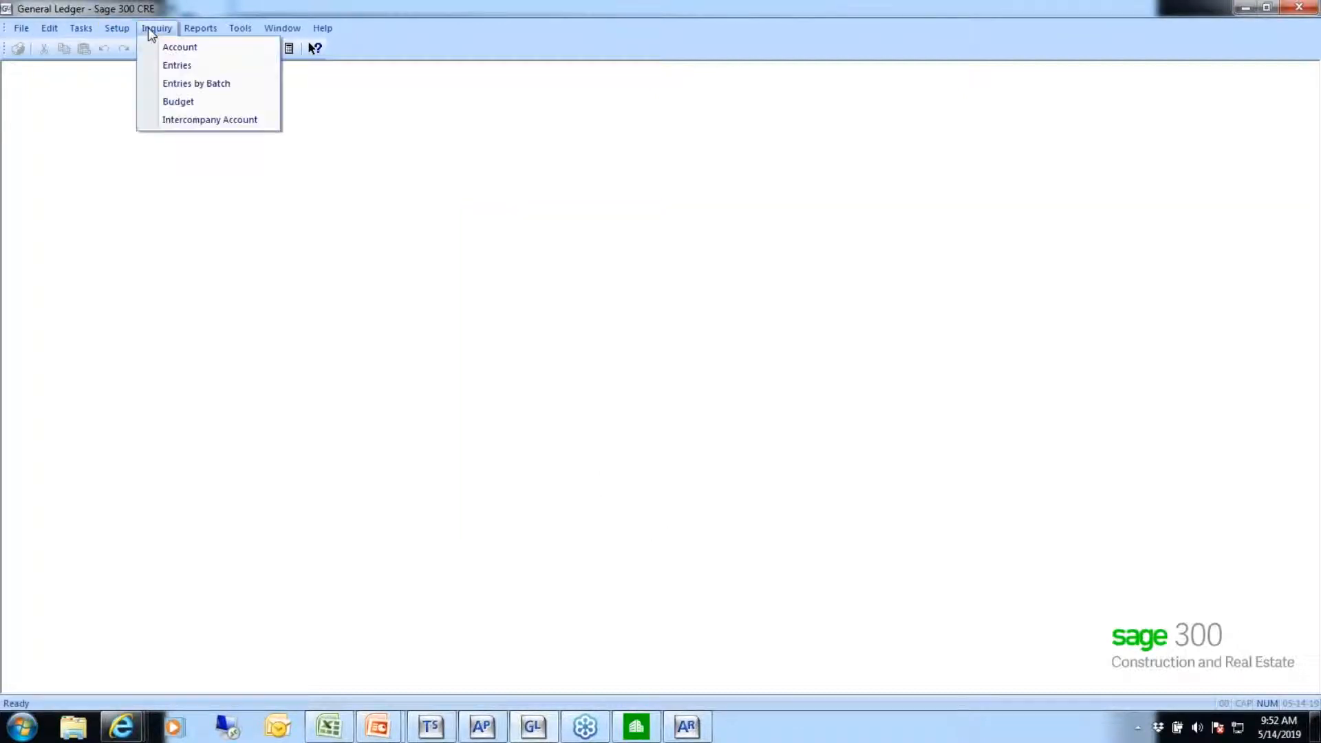
mouse_move(189, 27)
mouse_move(222, 184)
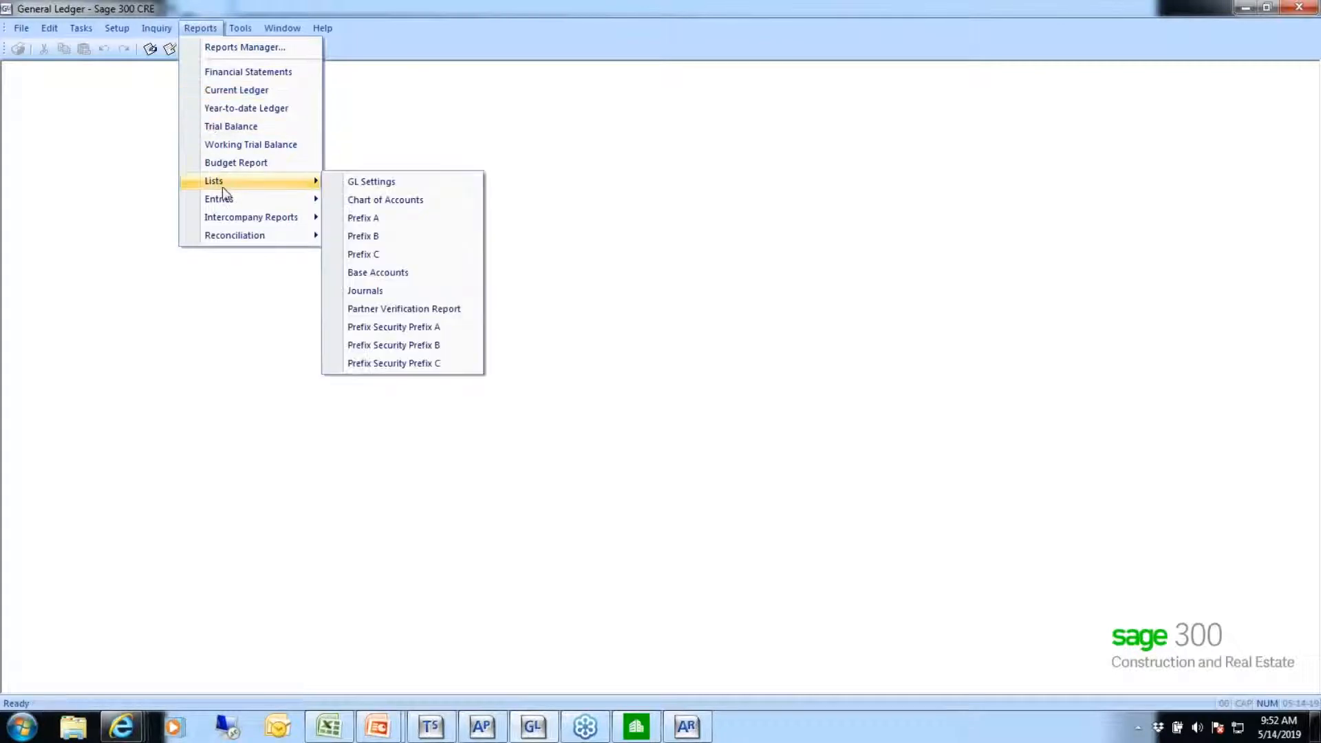
mouse_move(292, 198)
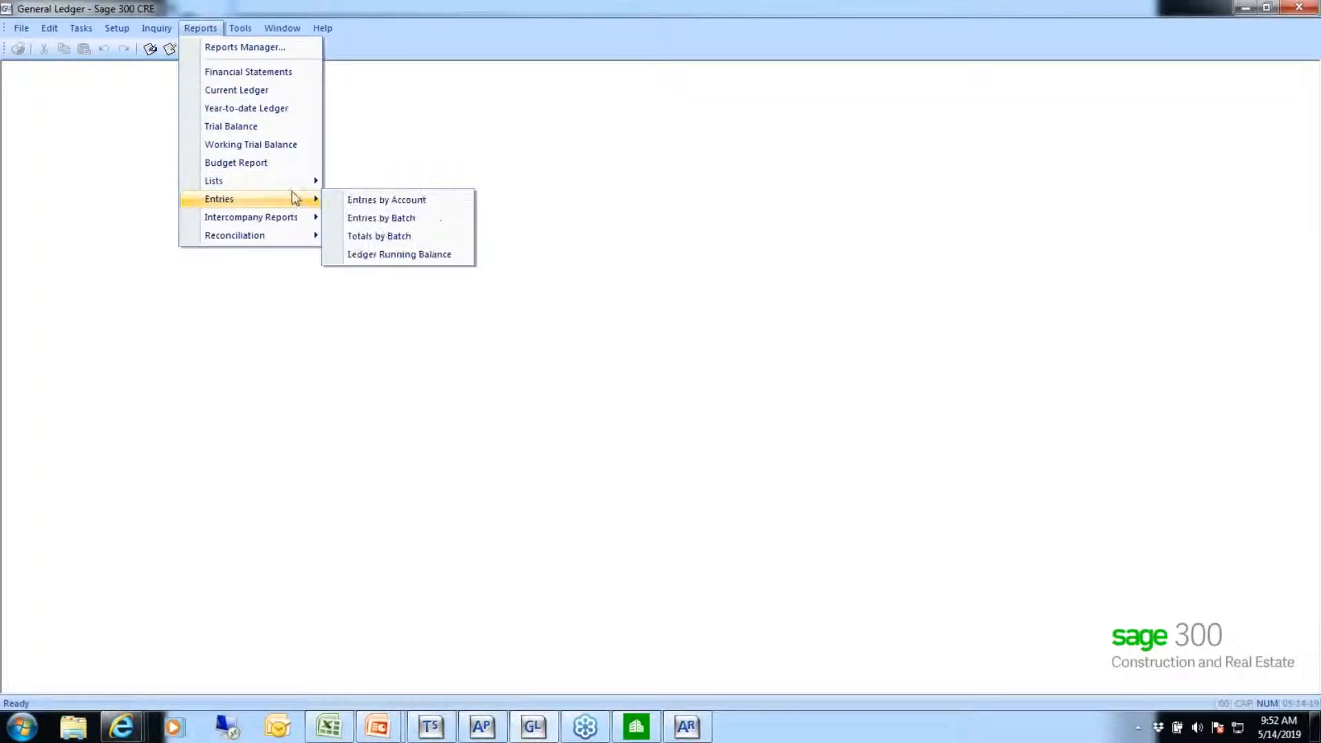
left_click(385, 200)
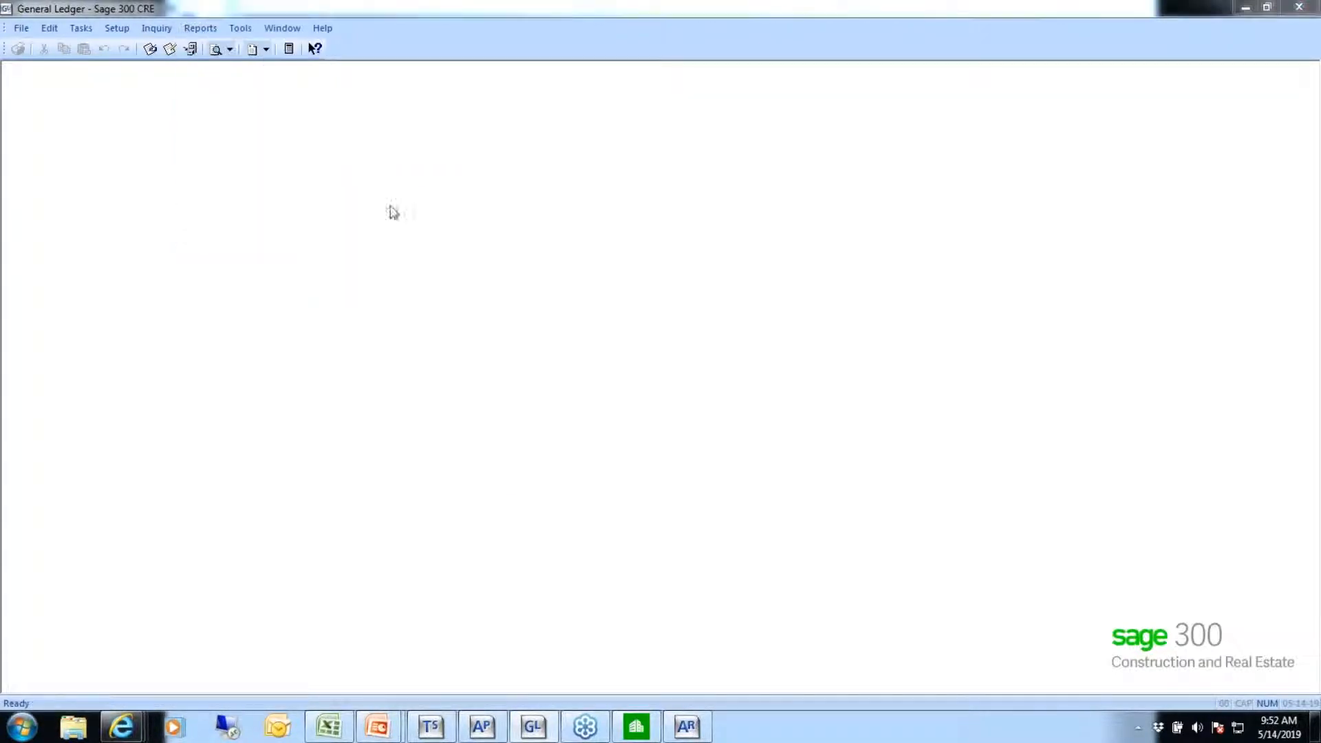
left_click(713, 368)
left_click(709, 475)
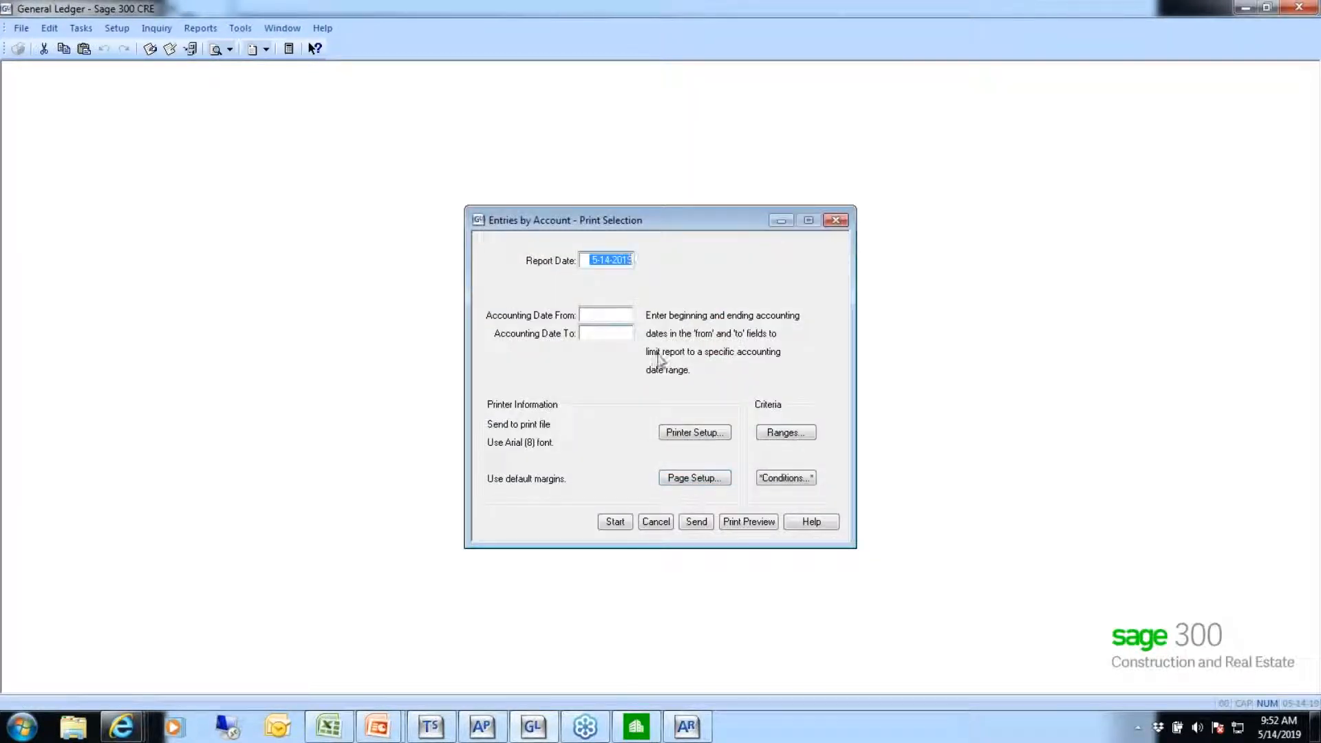
Limit the report's account range to account 21-1201.
left_click(786, 434)
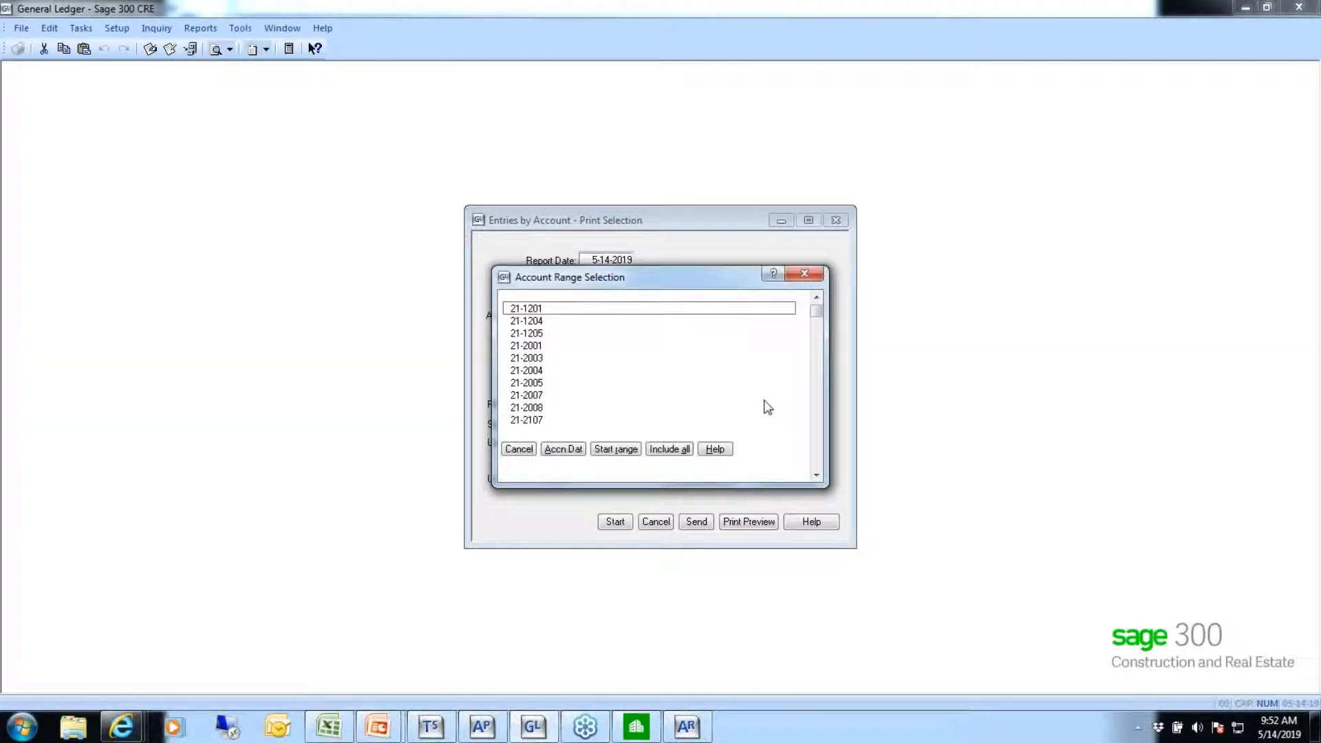
left_click(536, 310)
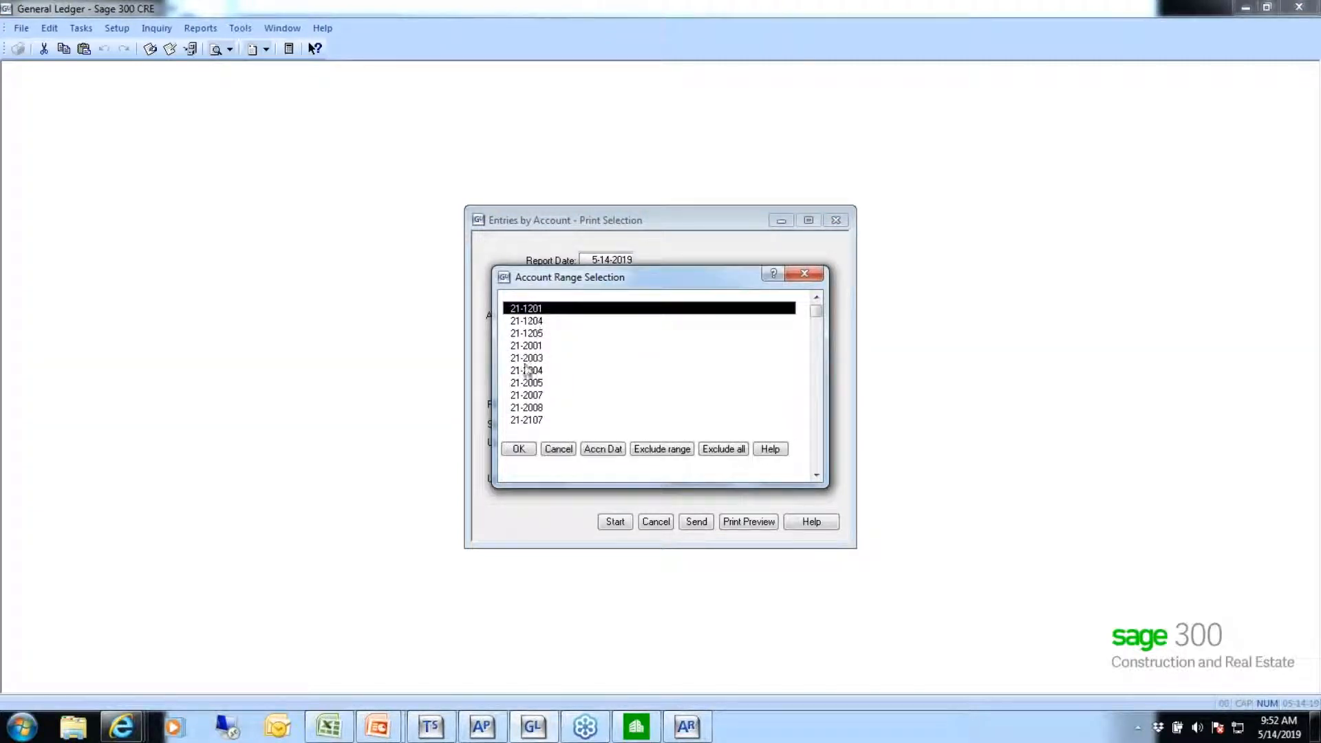
left_click(521, 448)
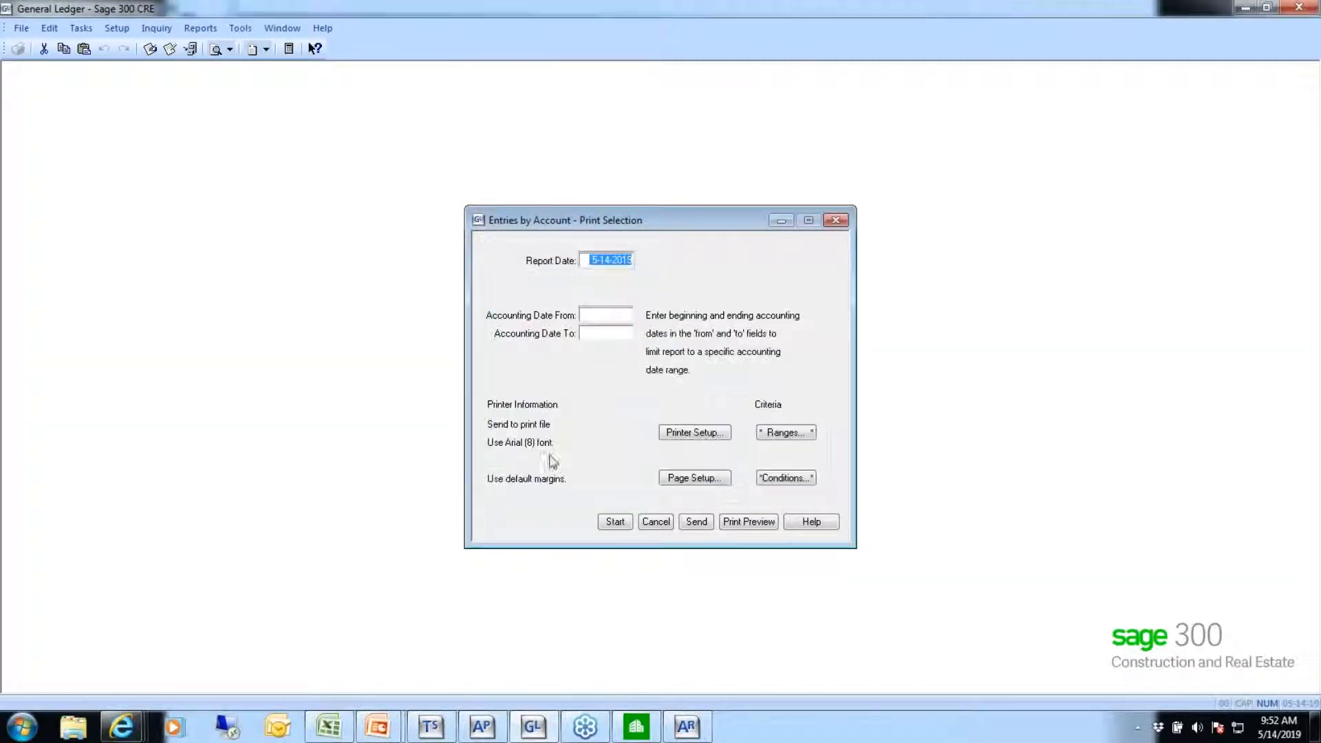
Add a report condition requiring Application of Origin equal to GL, combined by AND with the existing condition.
left_click(786, 478)
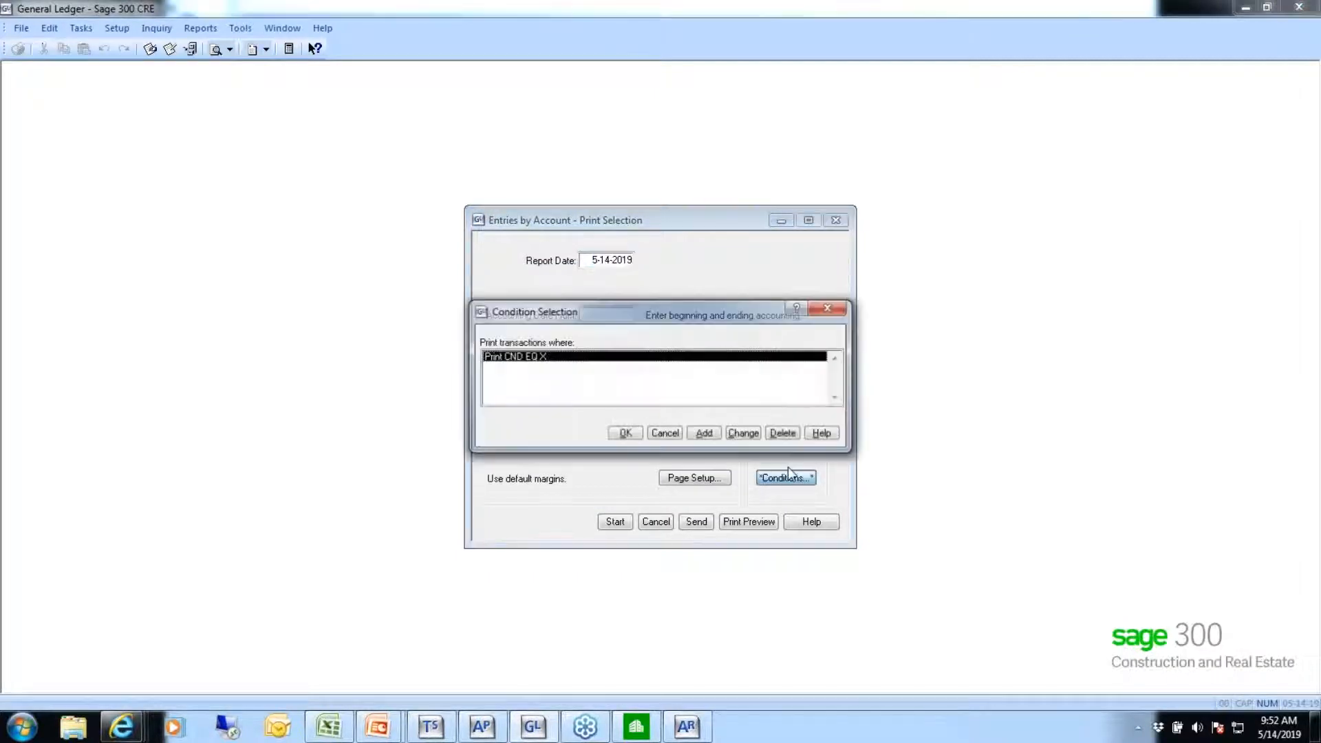
left_click(705, 436)
scroll(589, 402, "down", 5)
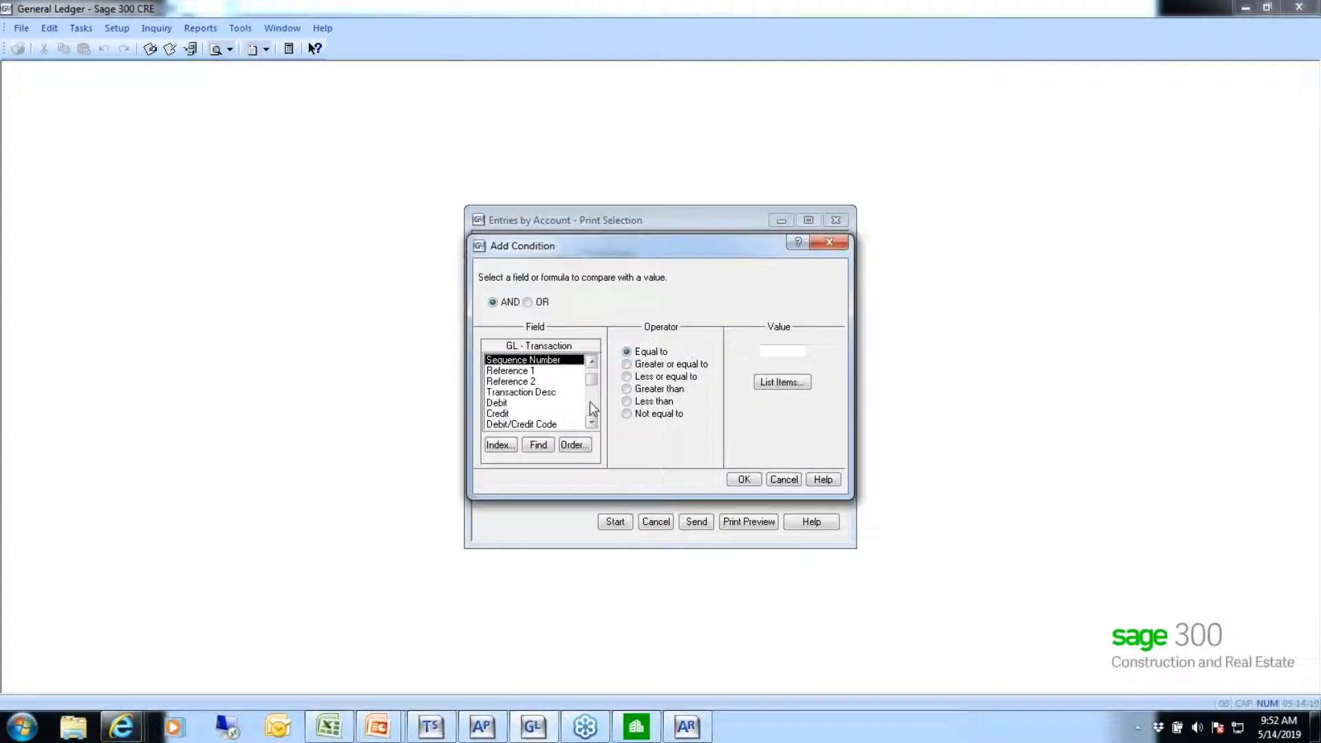
left_click(521, 359)
left_click(530, 383)
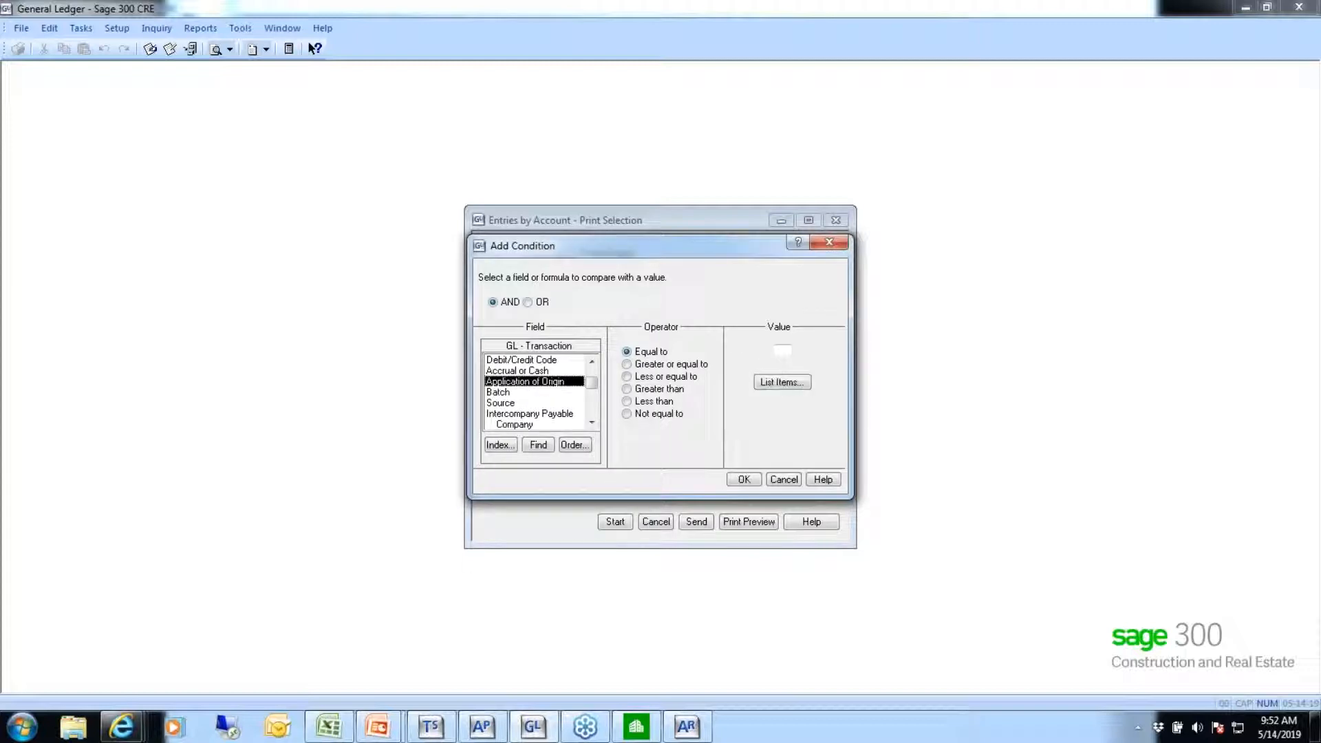
left_click(780, 352)
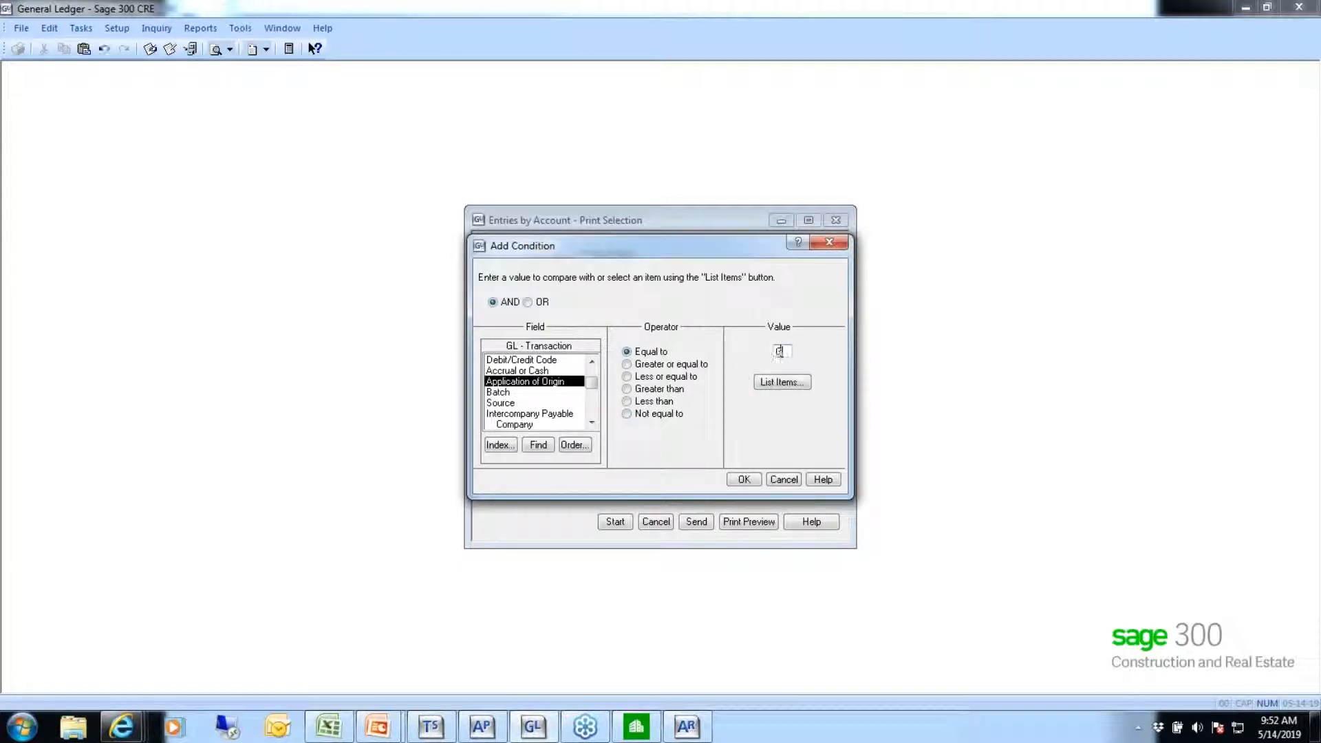
type("GL")
left_click(739, 481)
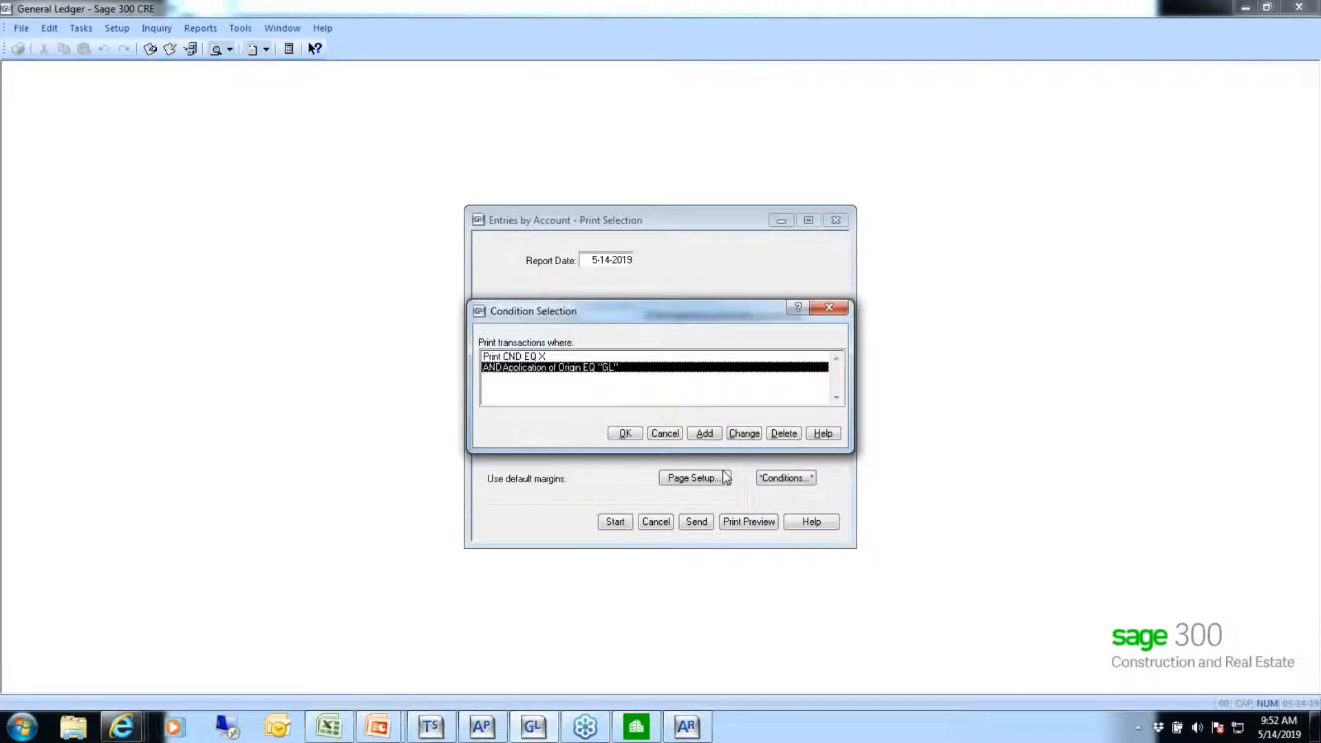
left_click(630, 436)
Preview the Entries by Account report for GL-originated entries in account 21-1201, and close the report.
left_click(739, 521)
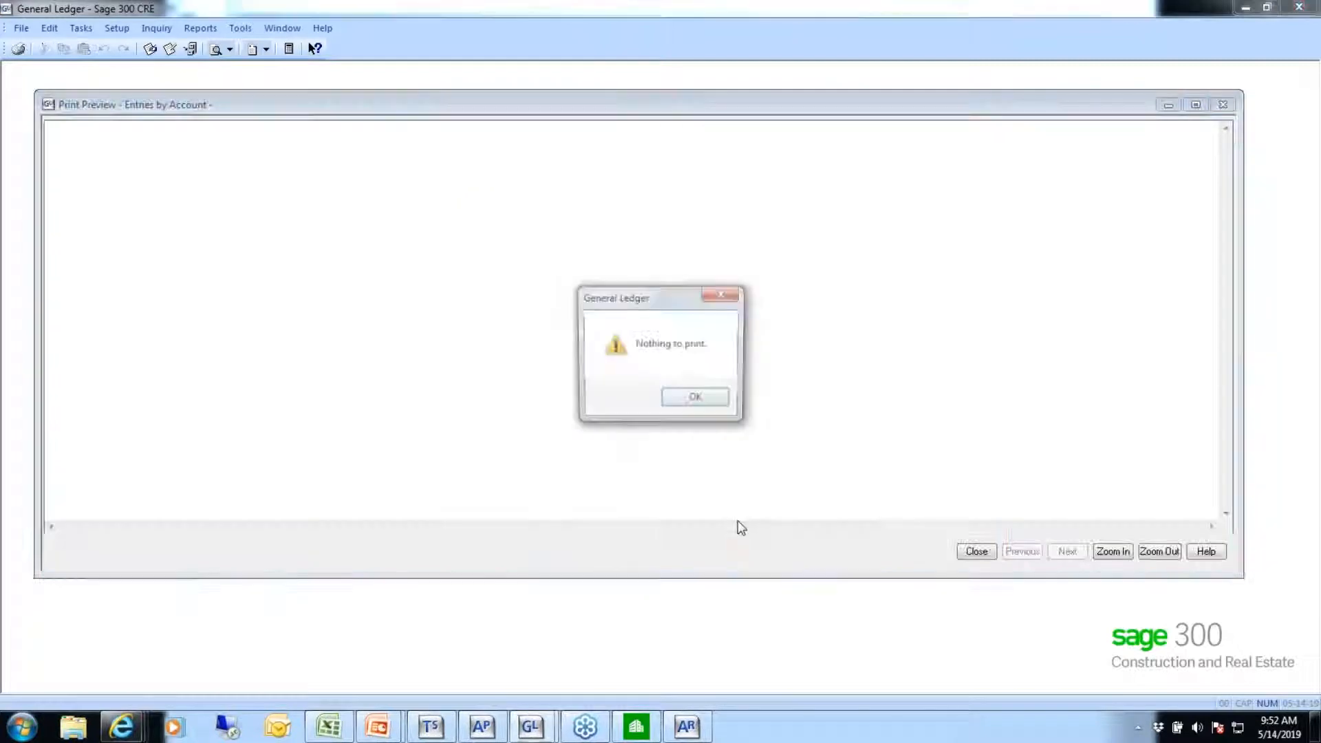
left_click(692, 397)
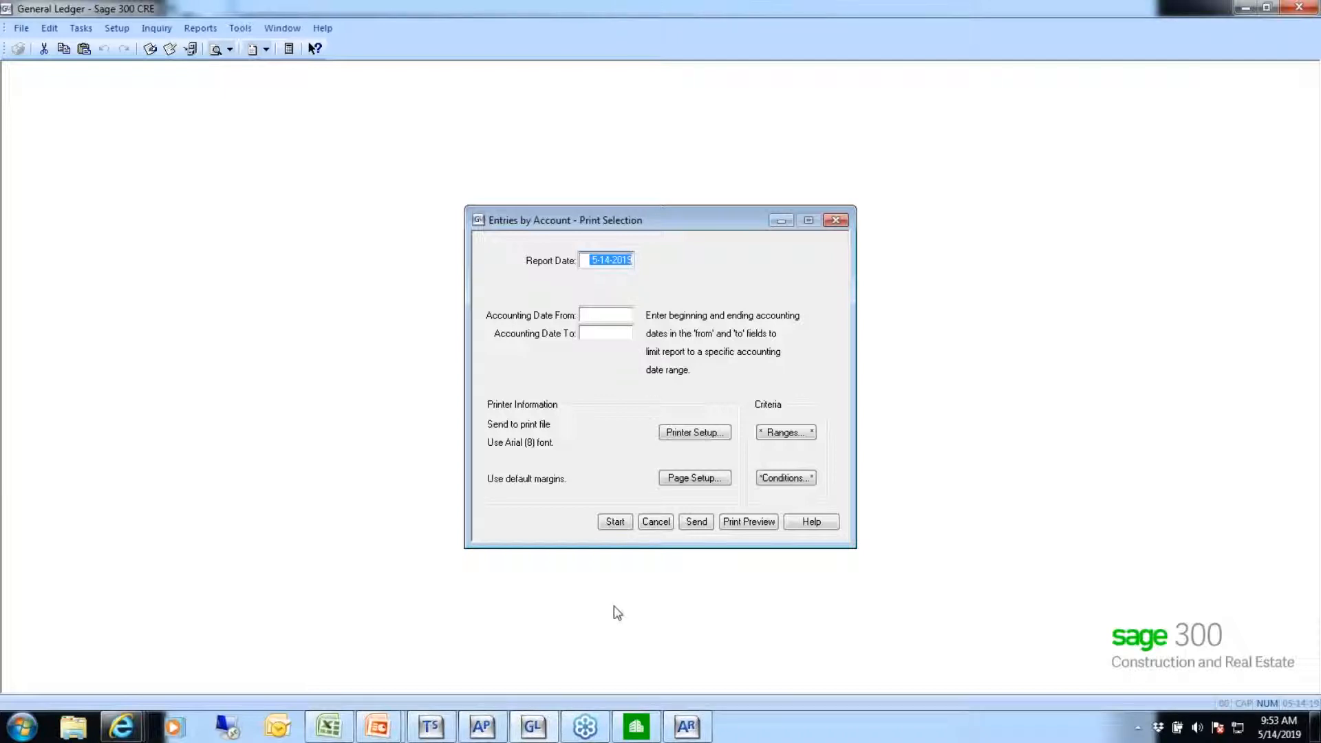
left_click(656, 522)
Switch to Accounts Receivable and close the Detail by Customer aging preview and its print selection.
left_click(686, 726)
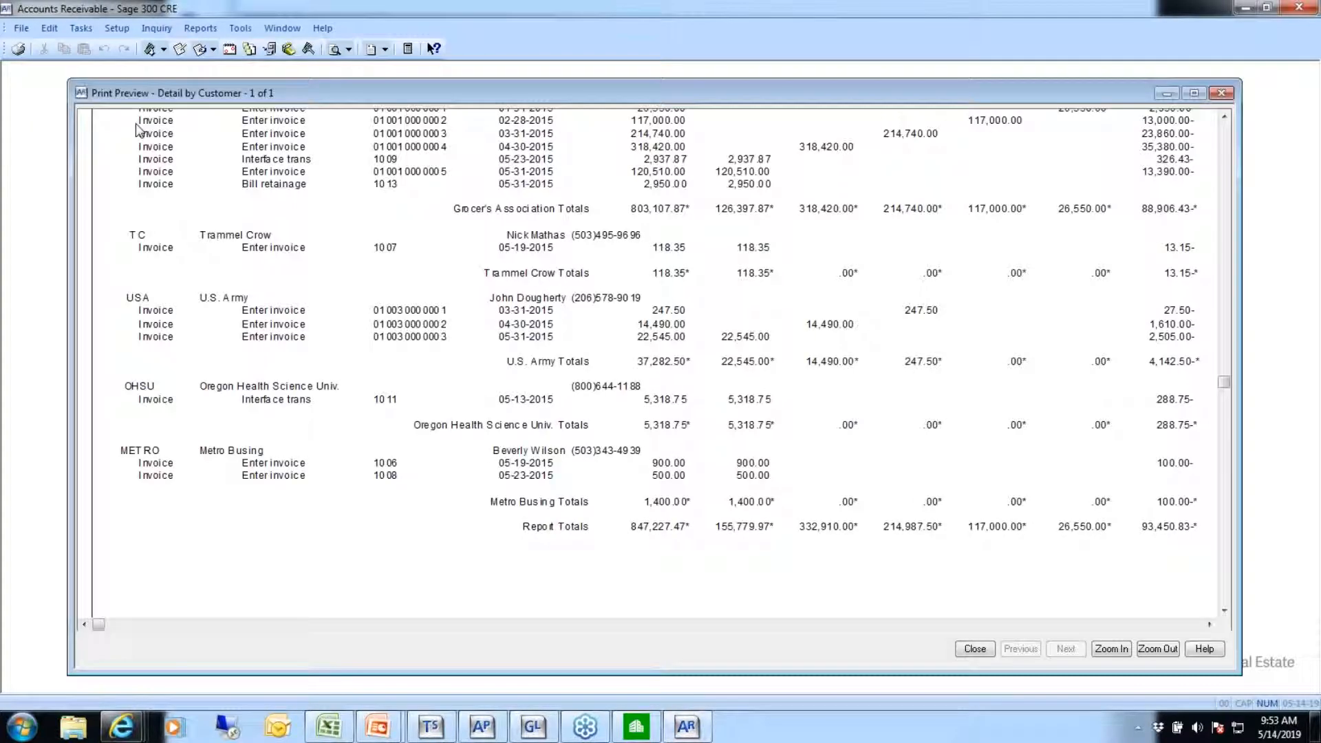
left_click(974, 649)
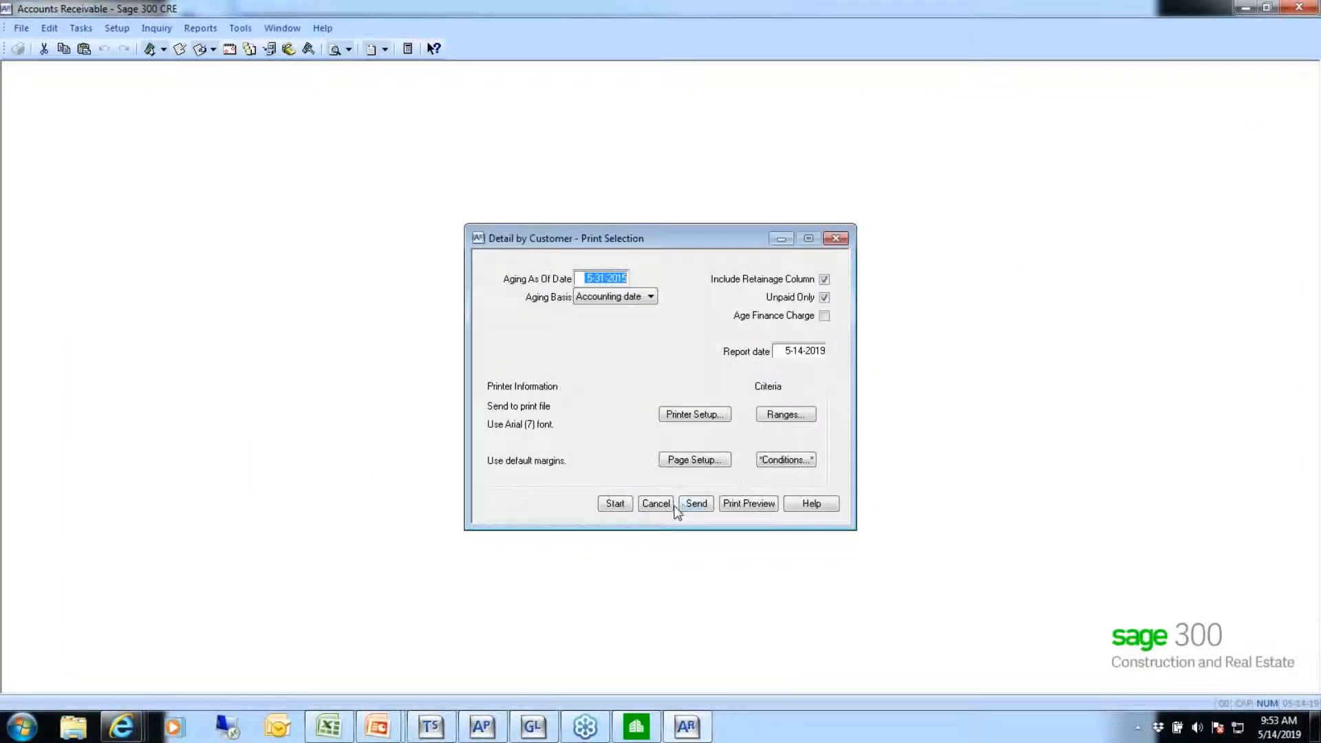
left_click(671, 506)
Open the AR Summary reconciliation report, look over its date range and GL roll-back options, and close it without printing.
left_click(217, 30)
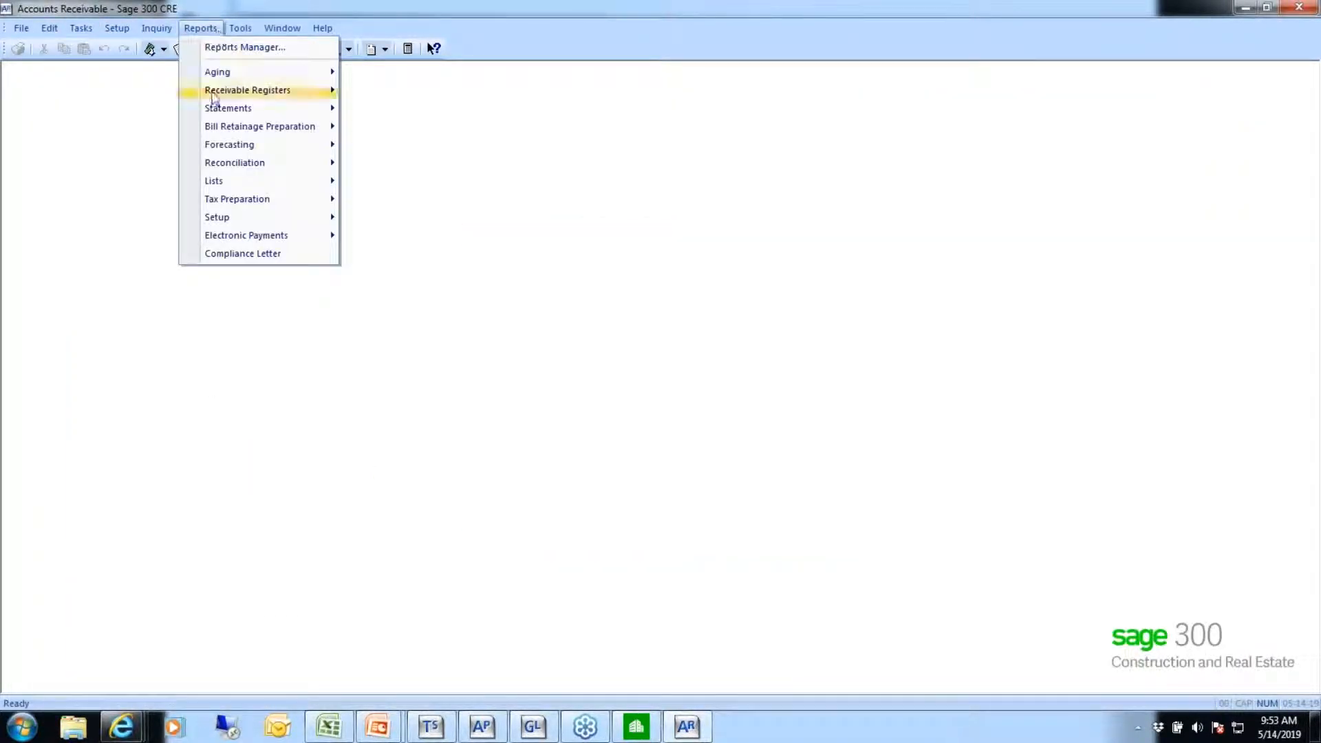
mouse_move(206, 163)
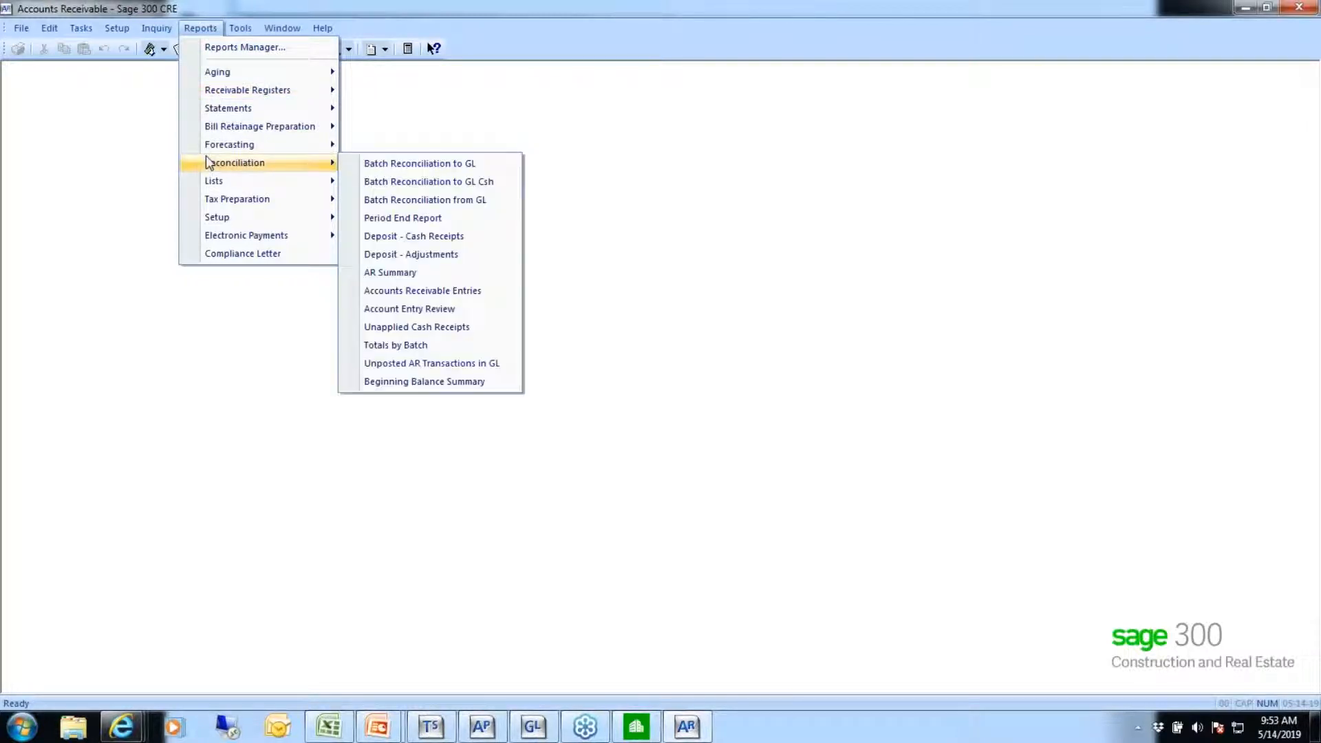
left_click(391, 273)
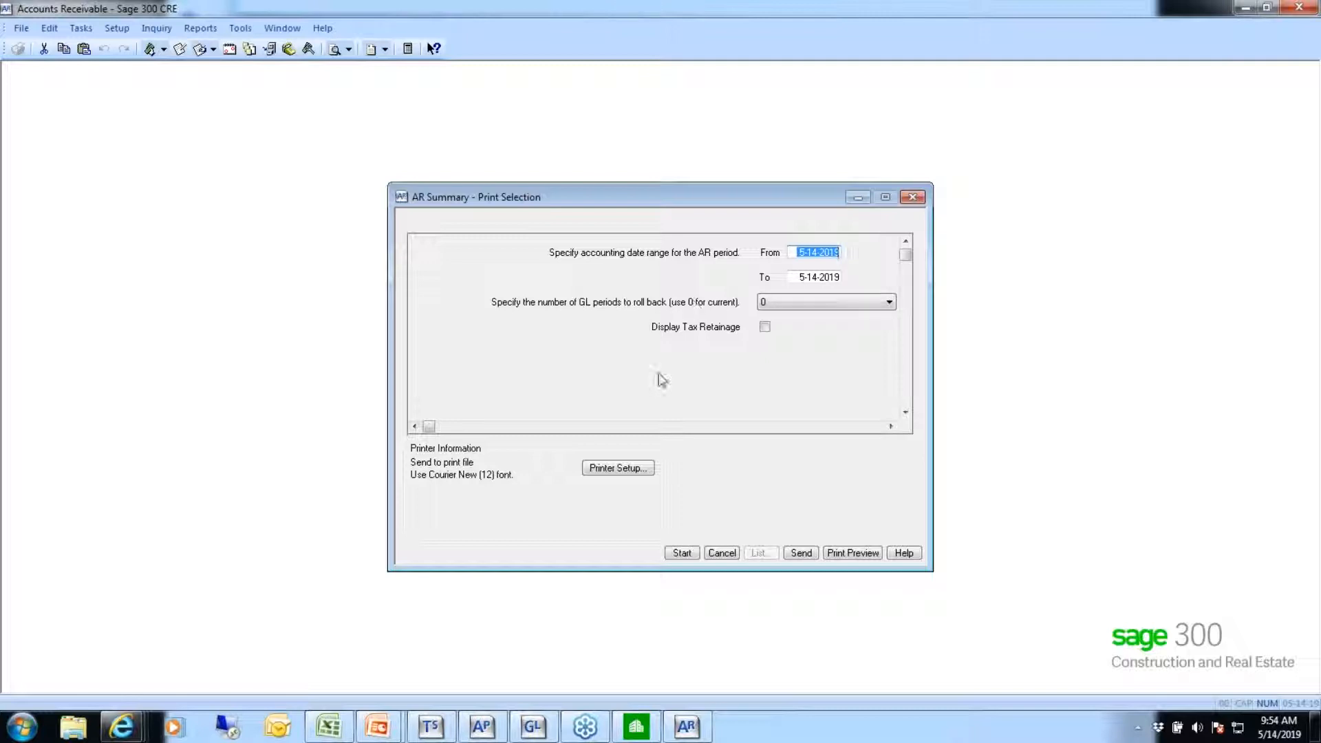
left_click(723, 554)
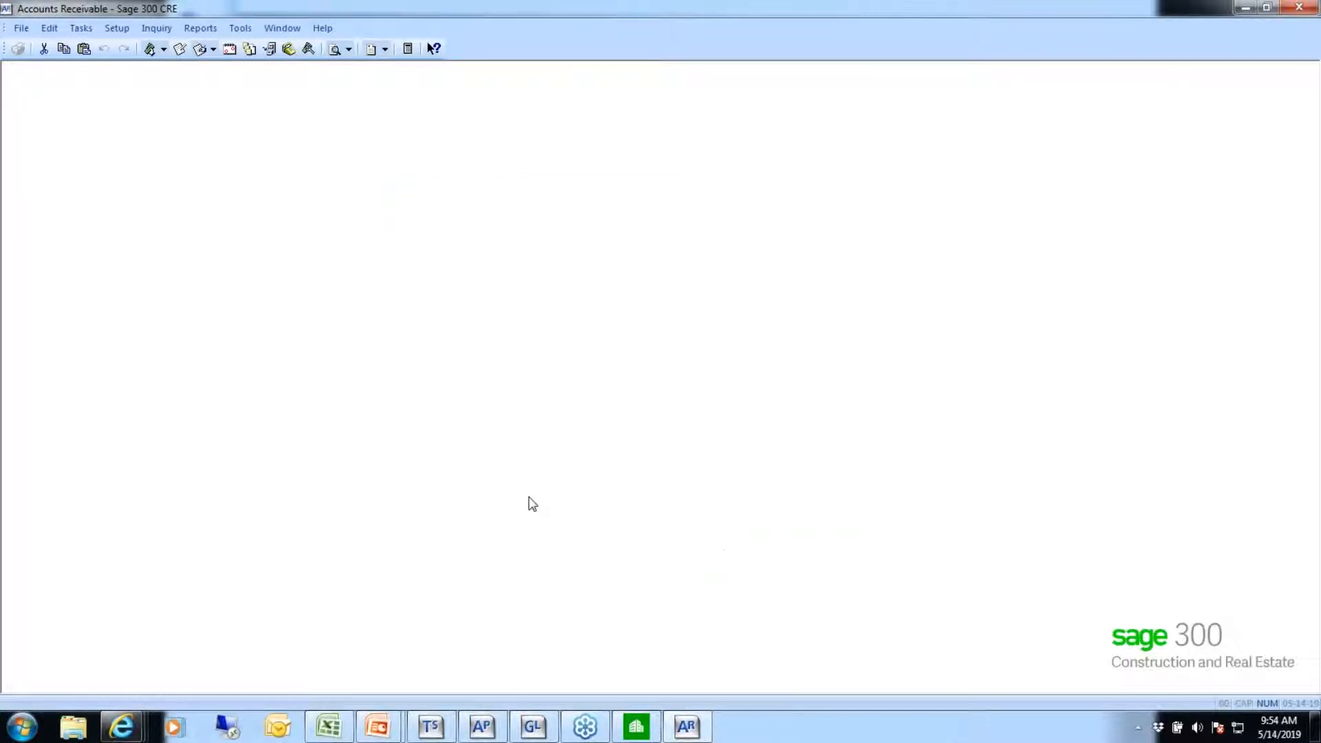
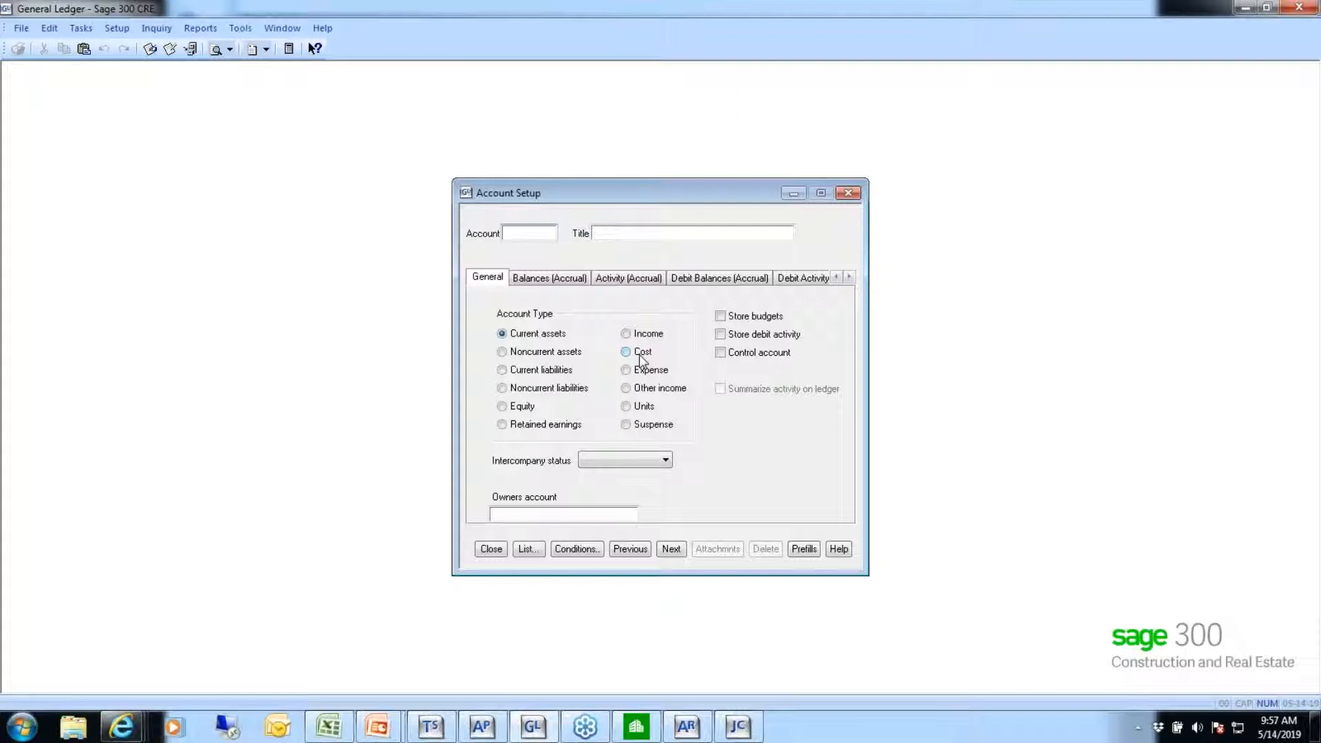
Close Account Setup and open the Entries by Account report with the GL Transaction (current) file.
left_click(490, 550)
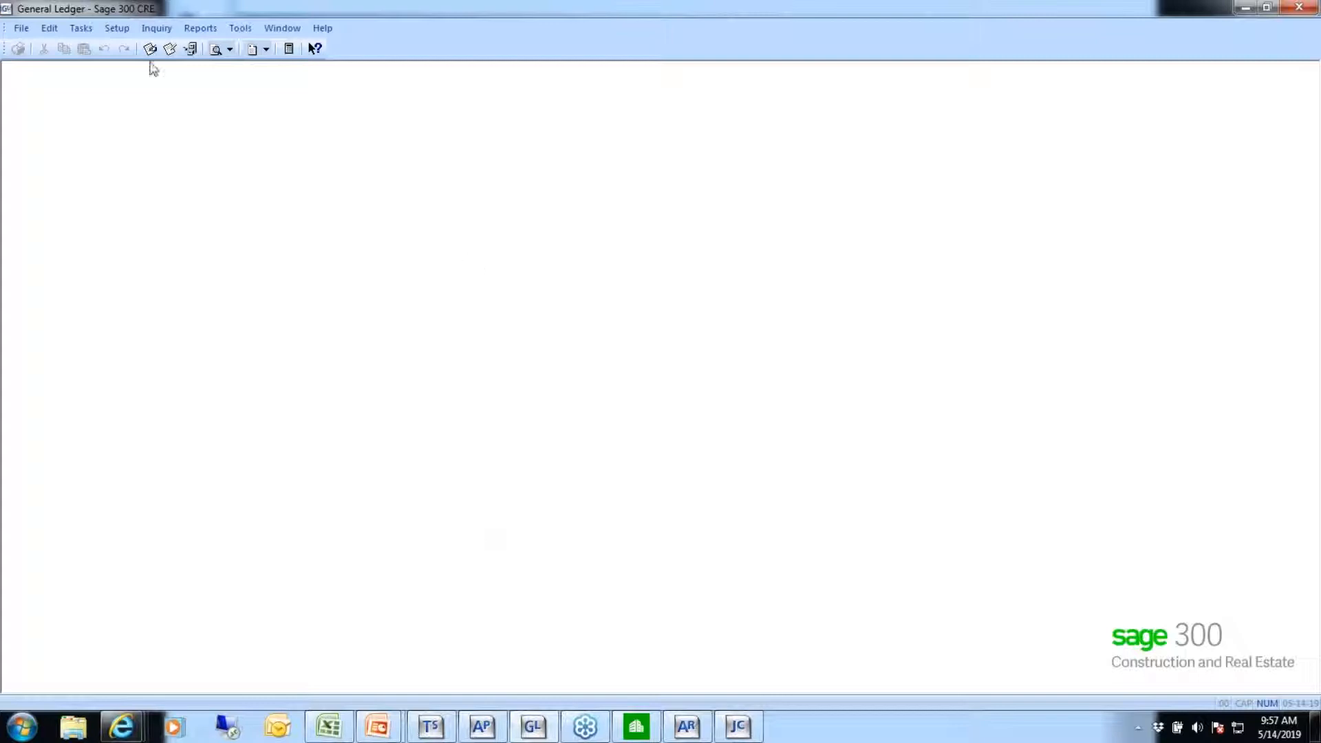
left_click(205, 31)
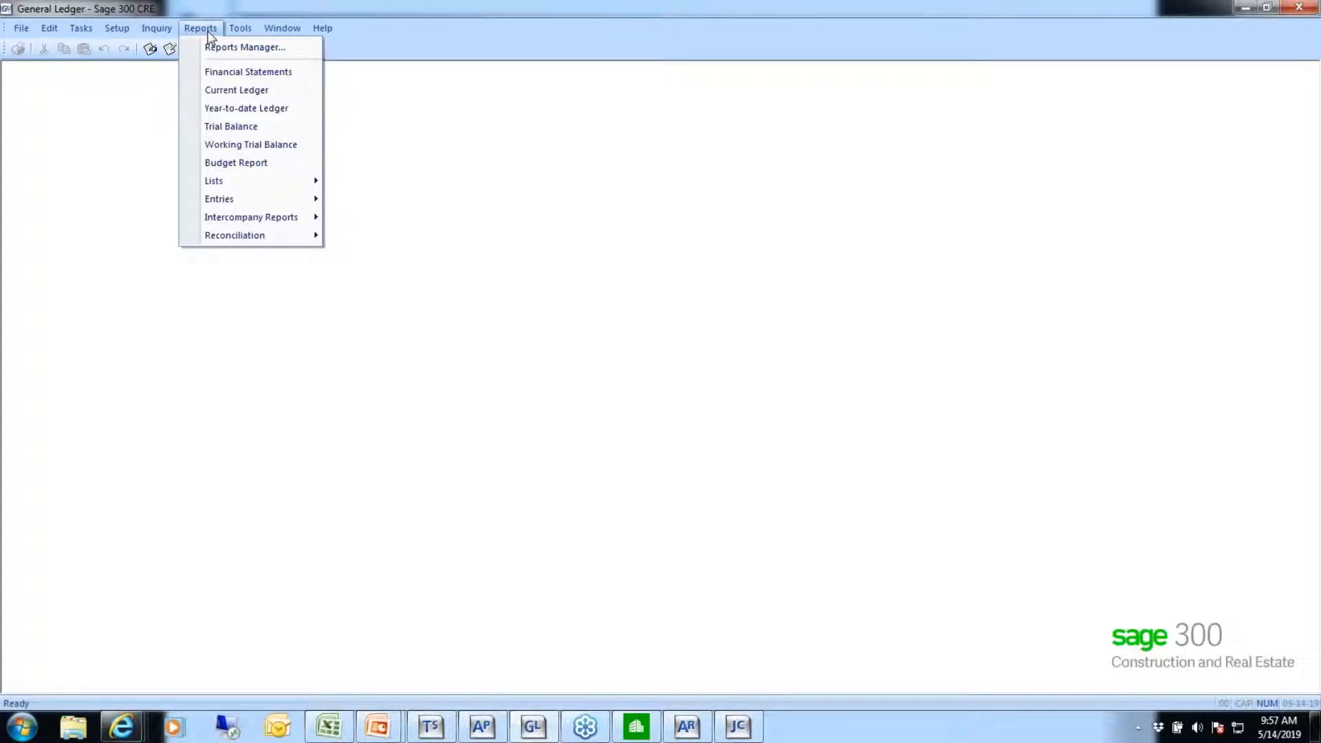
mouse_move(228, 202)
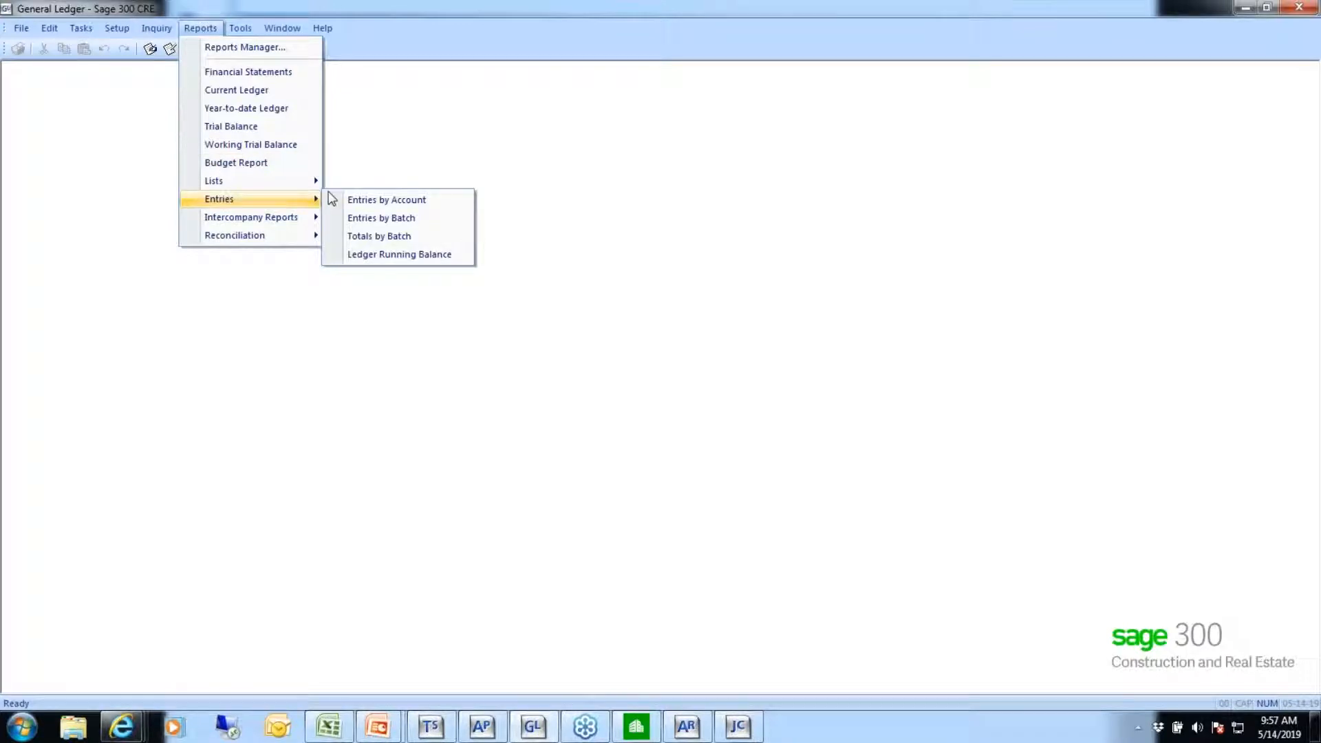
left_click(404, 207)
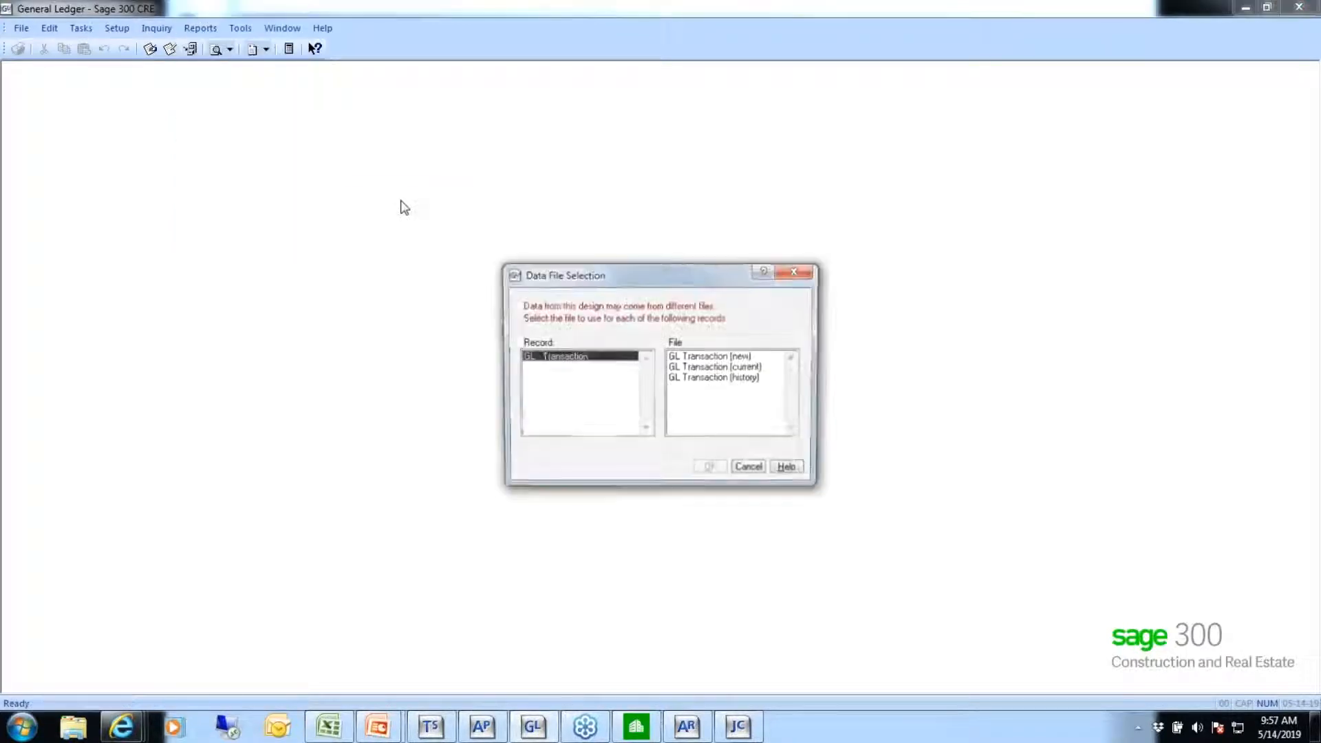
left_click(694, 372)
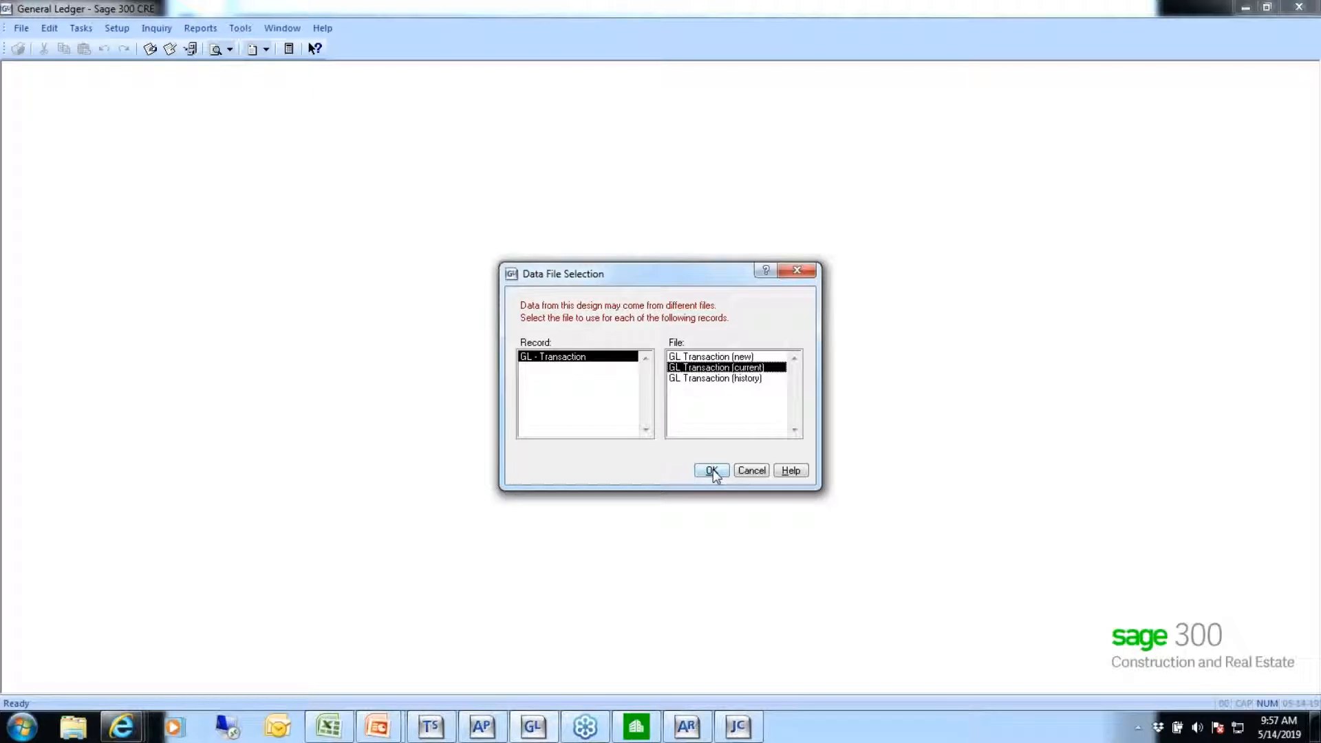
left_click(712, 471)
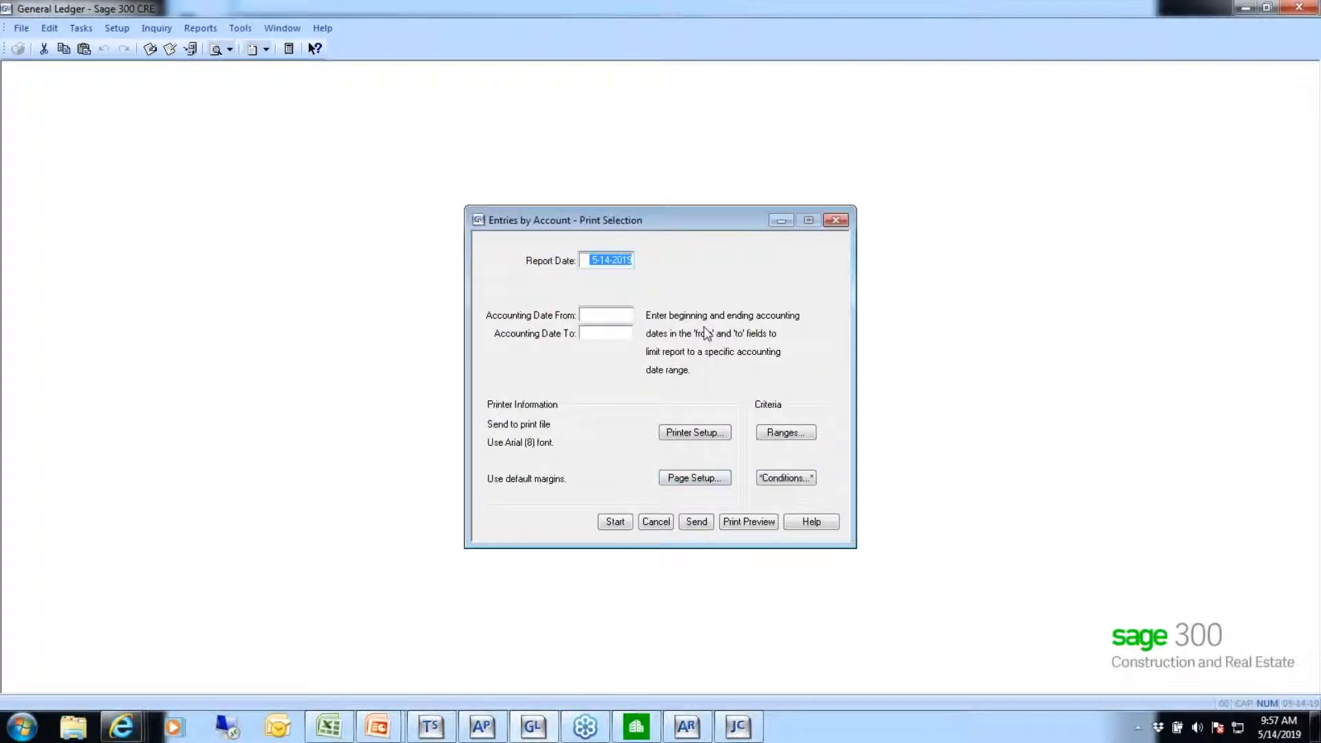
Add a report condition from the GL - Account fields requiring Account Type equal to Cost.
left_click(786, 480)
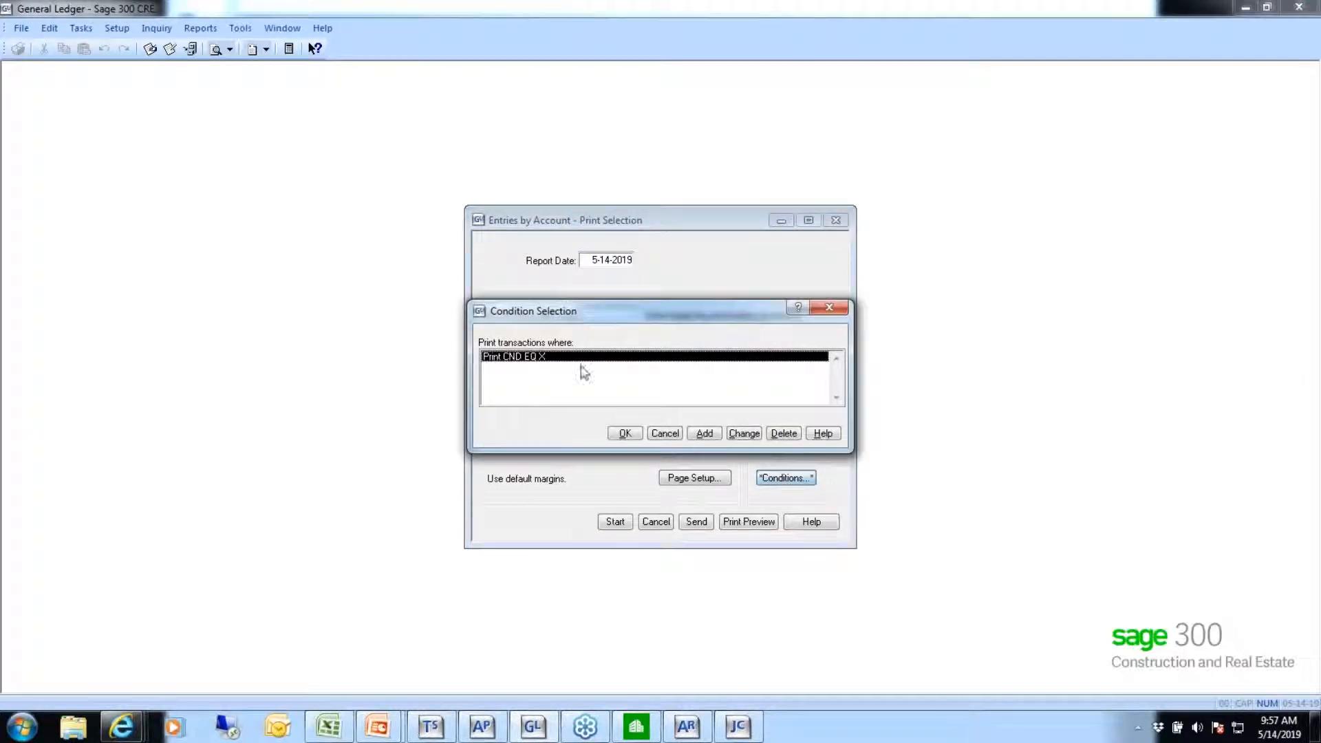
left_click(705, 434)
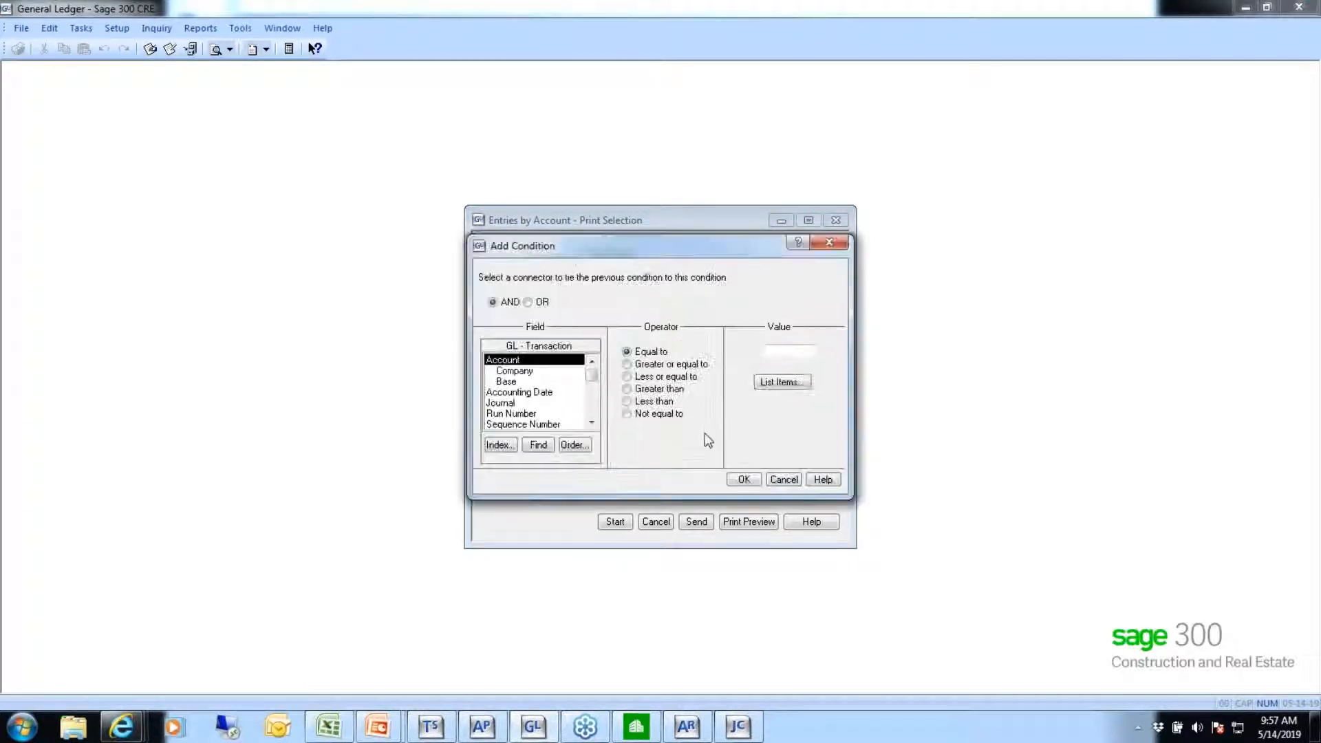
left_click(501, 445)
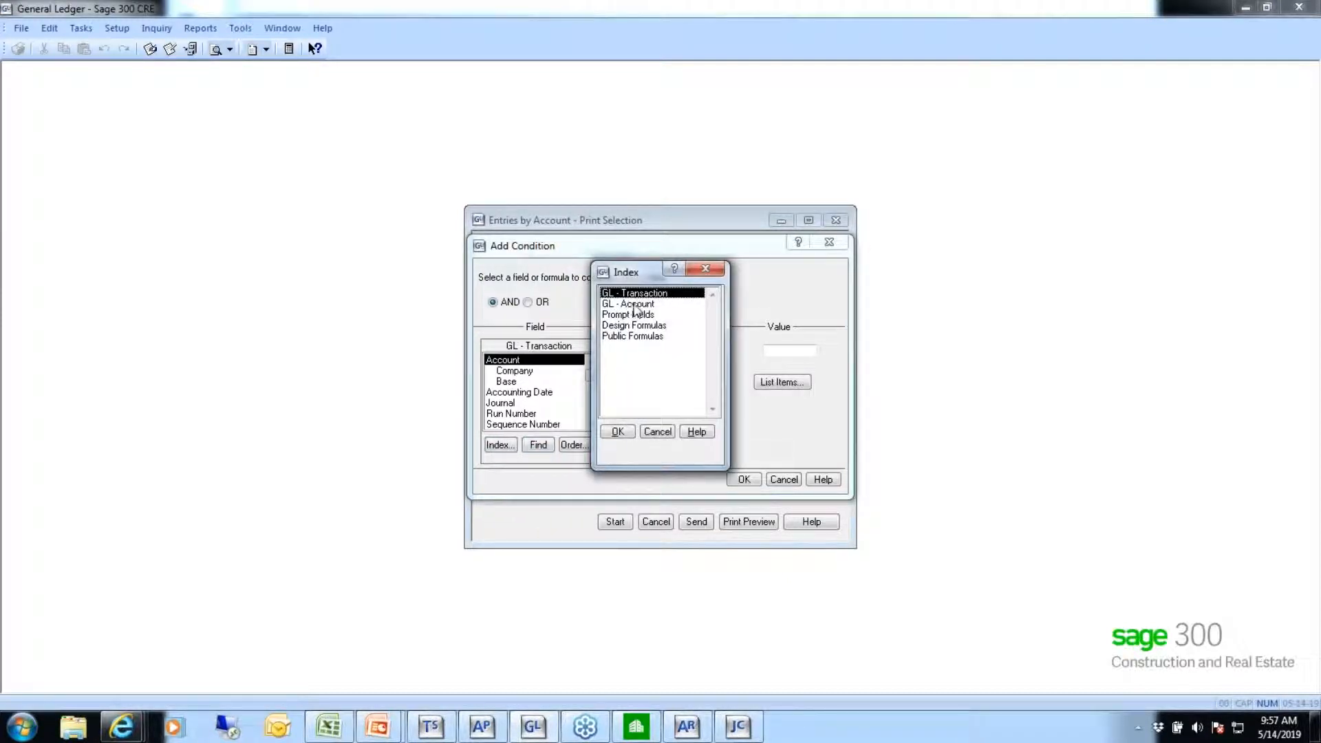
left_click(634, 305)
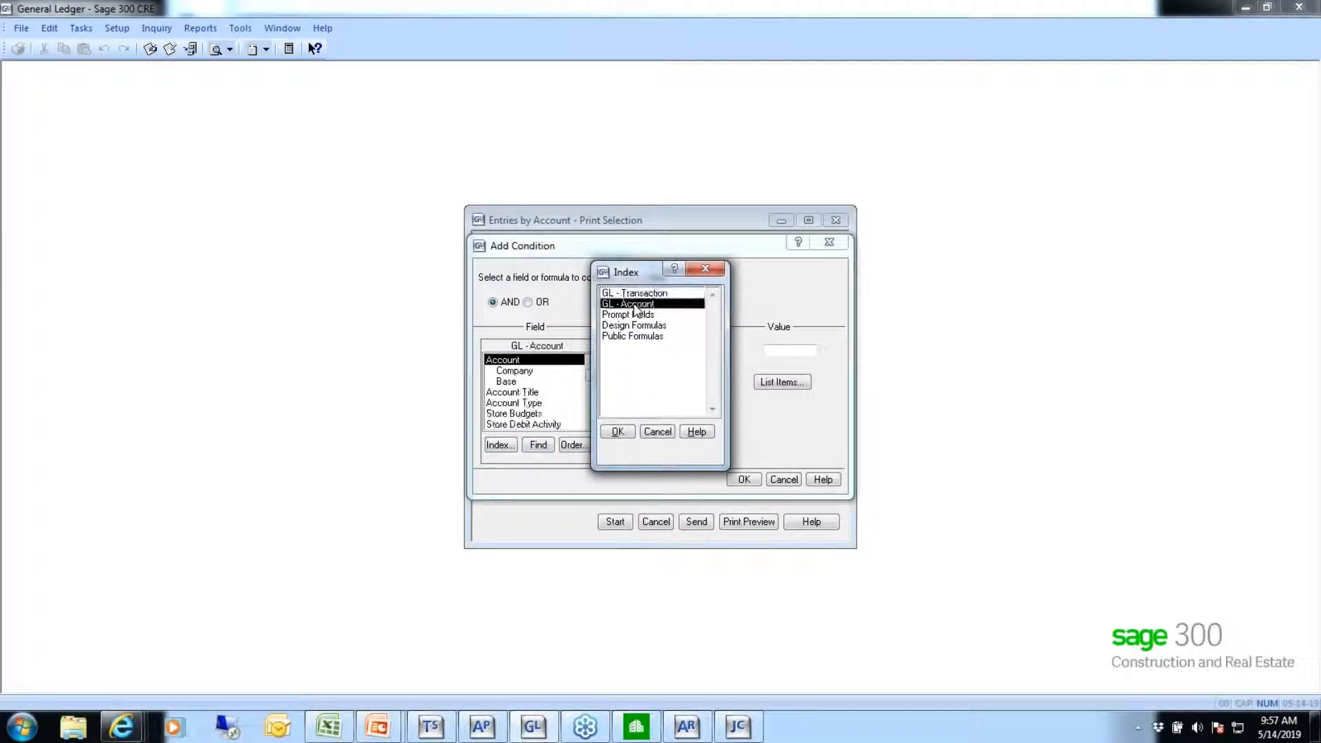
left_click(617, 432)
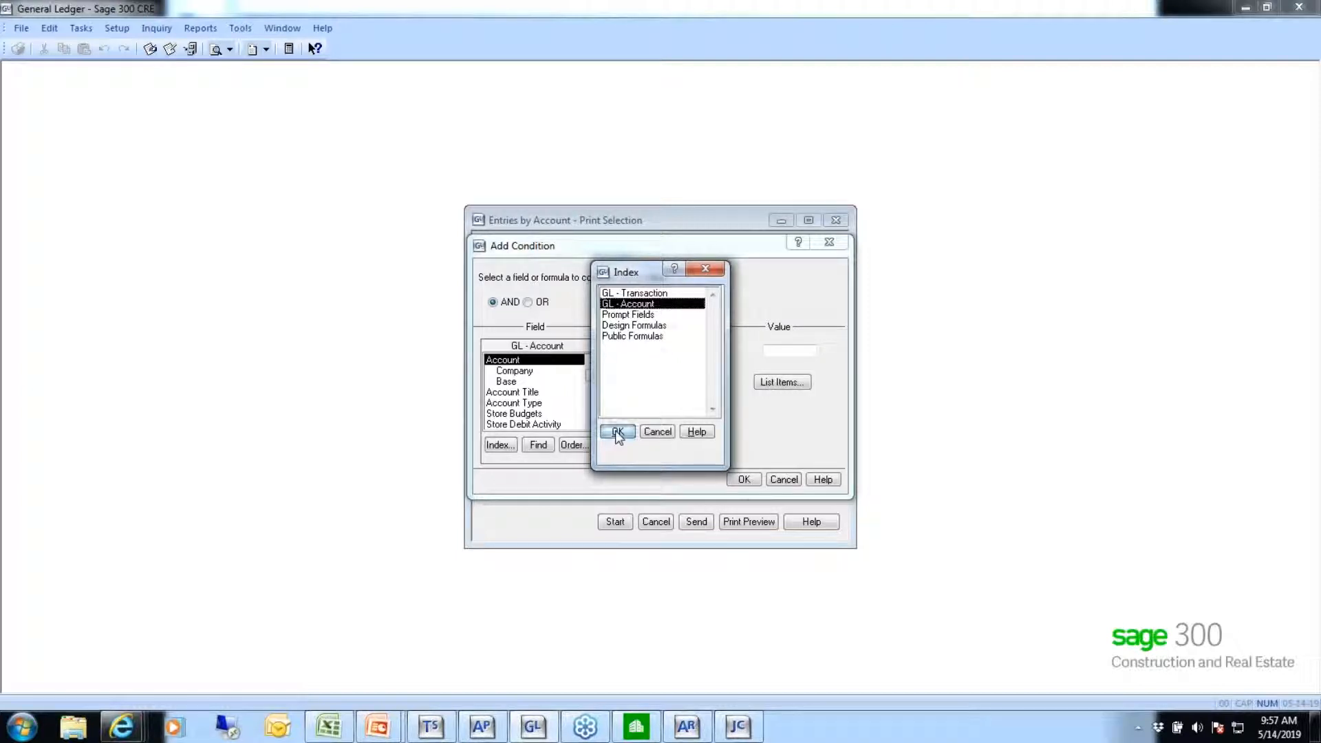
left_click(519, 405)
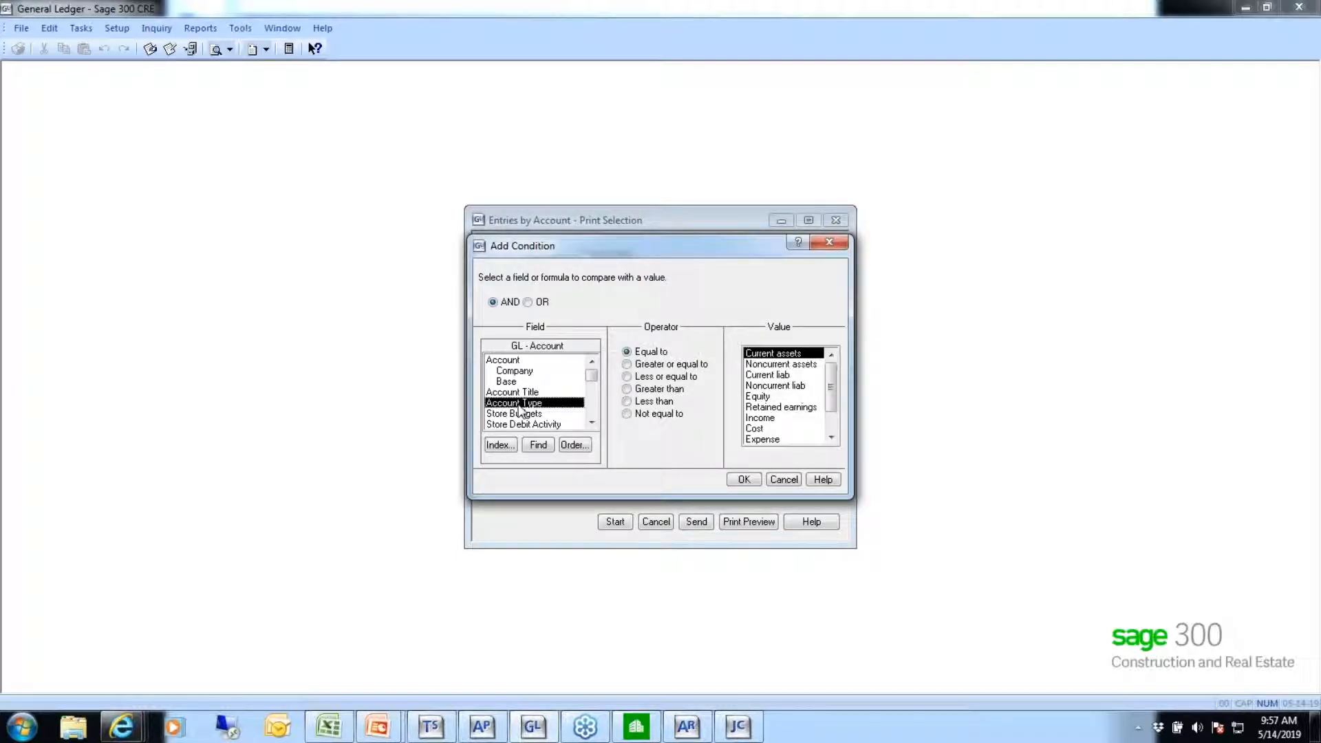
left_click(750, 430)
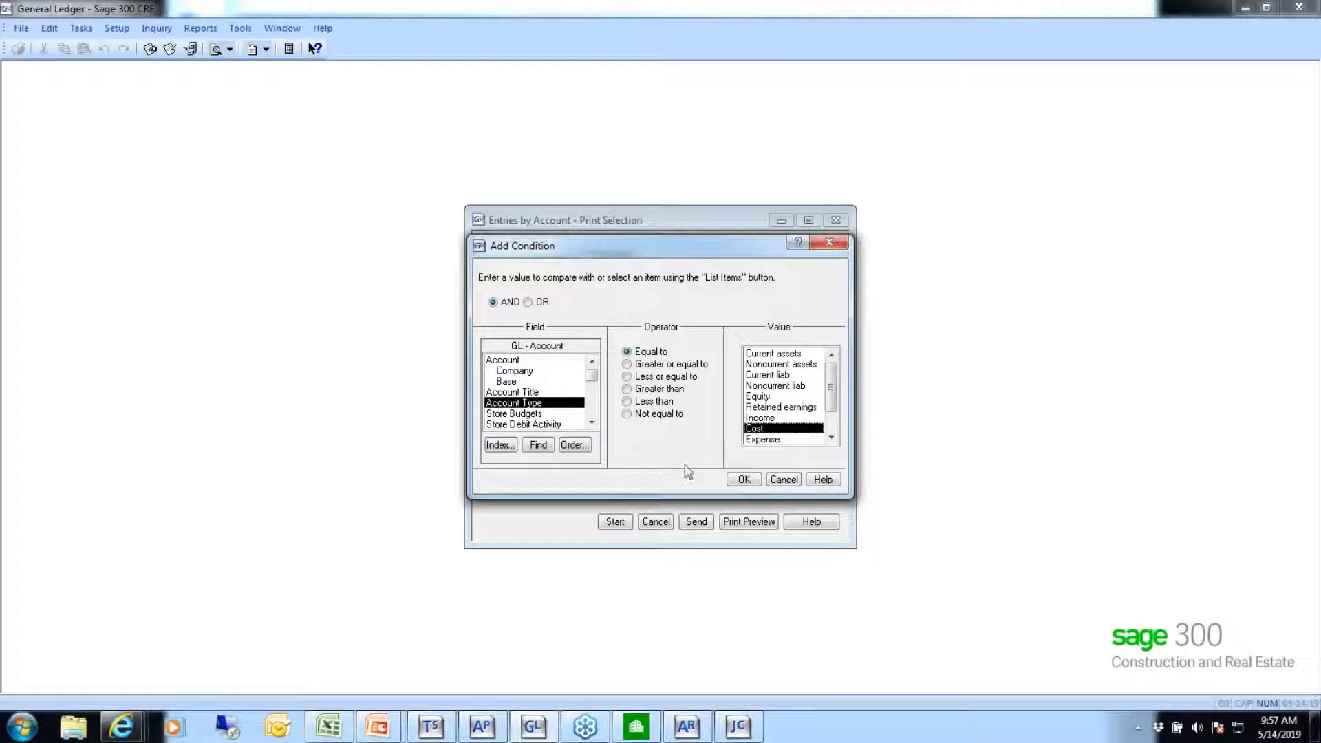
left_click(741, 481)
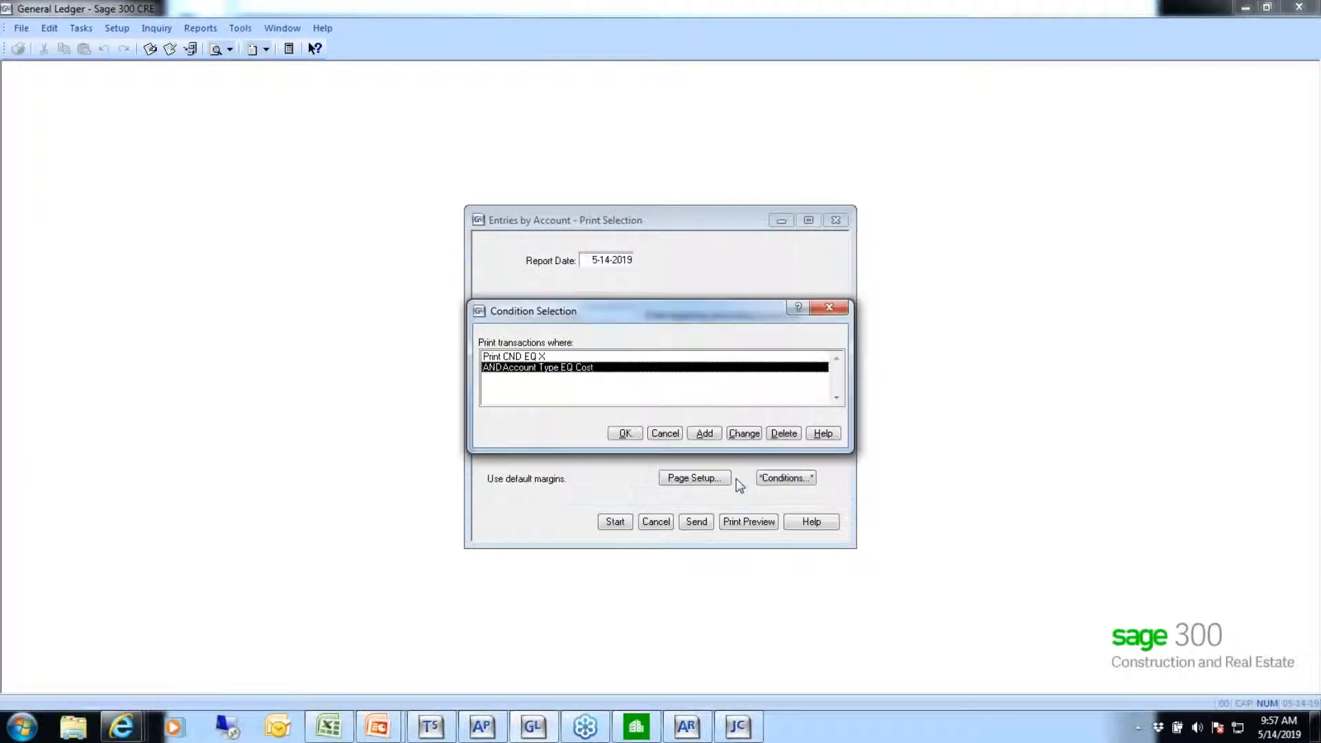
Add an AND condition requiring the transaction's Job field to equal blank, and accept the report conditions.
left_click(704, 433)
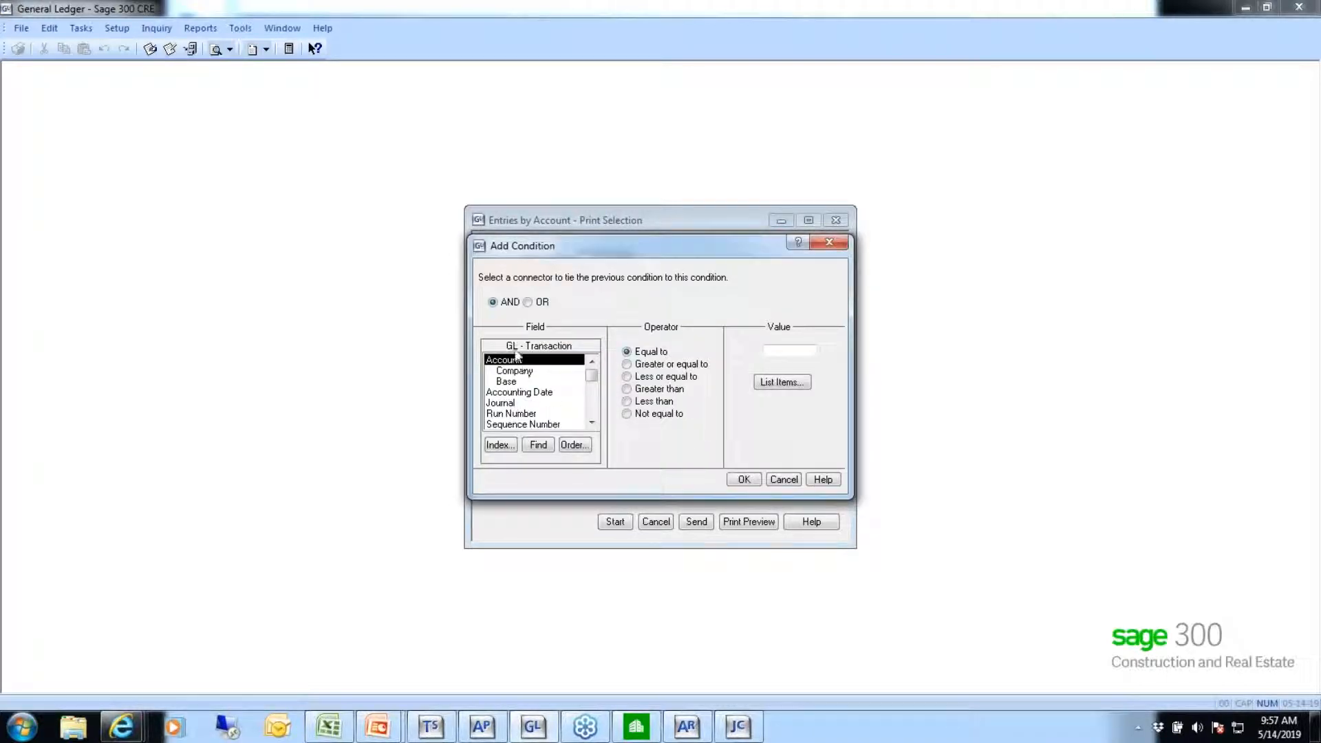
scroll(594, 418, "down", 5)
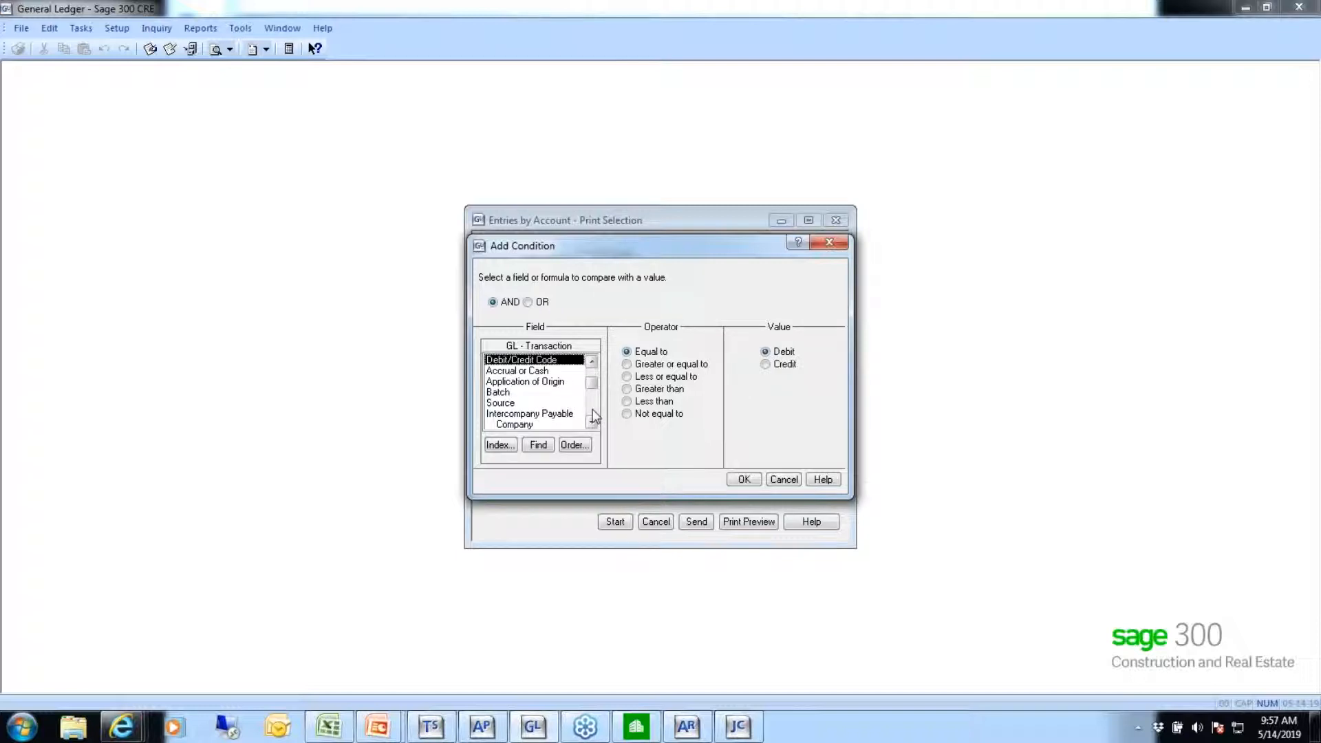
scroll(595, 417, "down", 5)
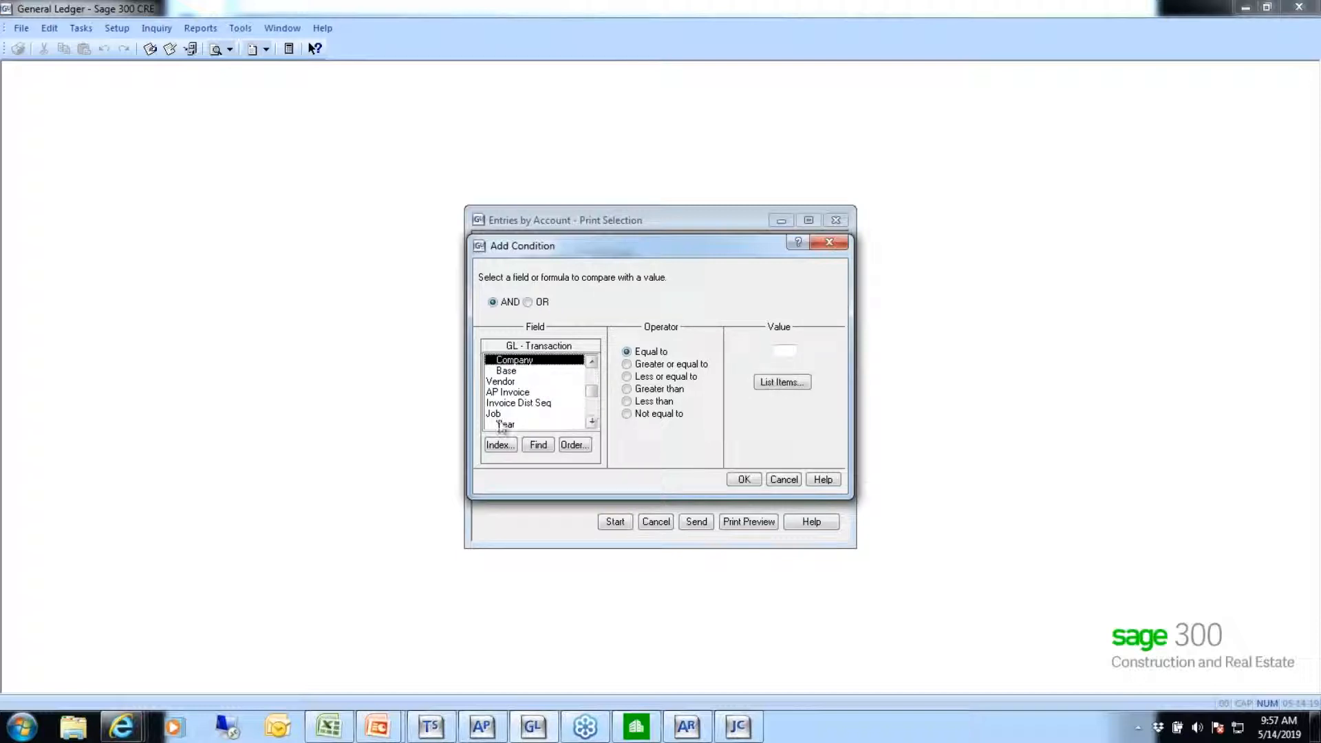
left_click(493, 416)
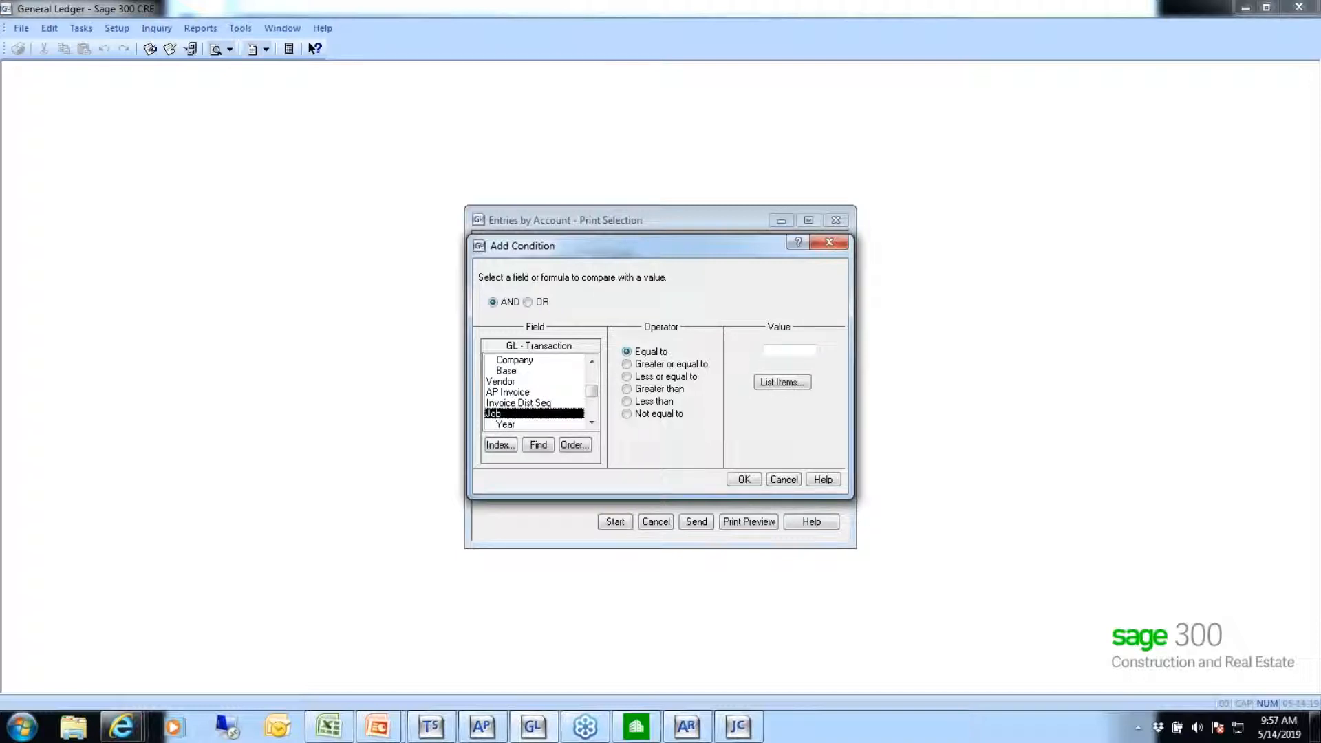
left_click(744, 480)
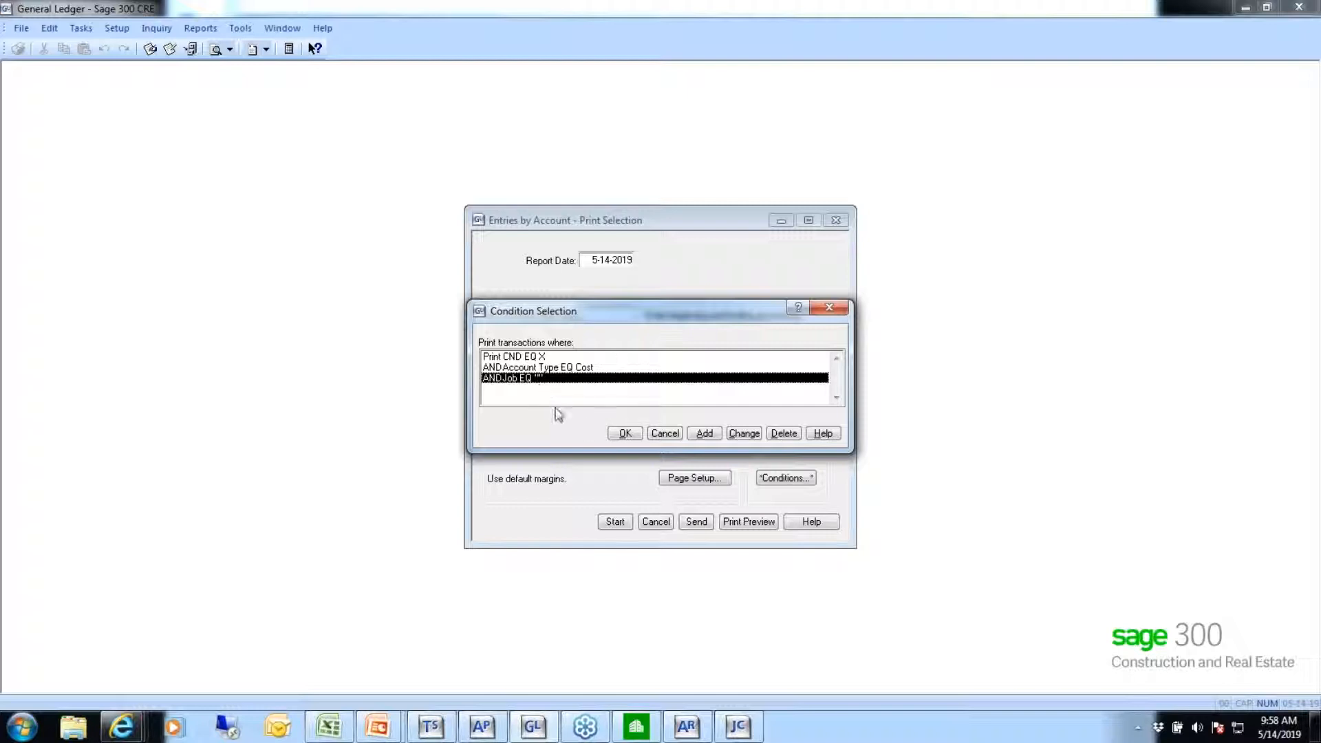
left_click(625, 434)
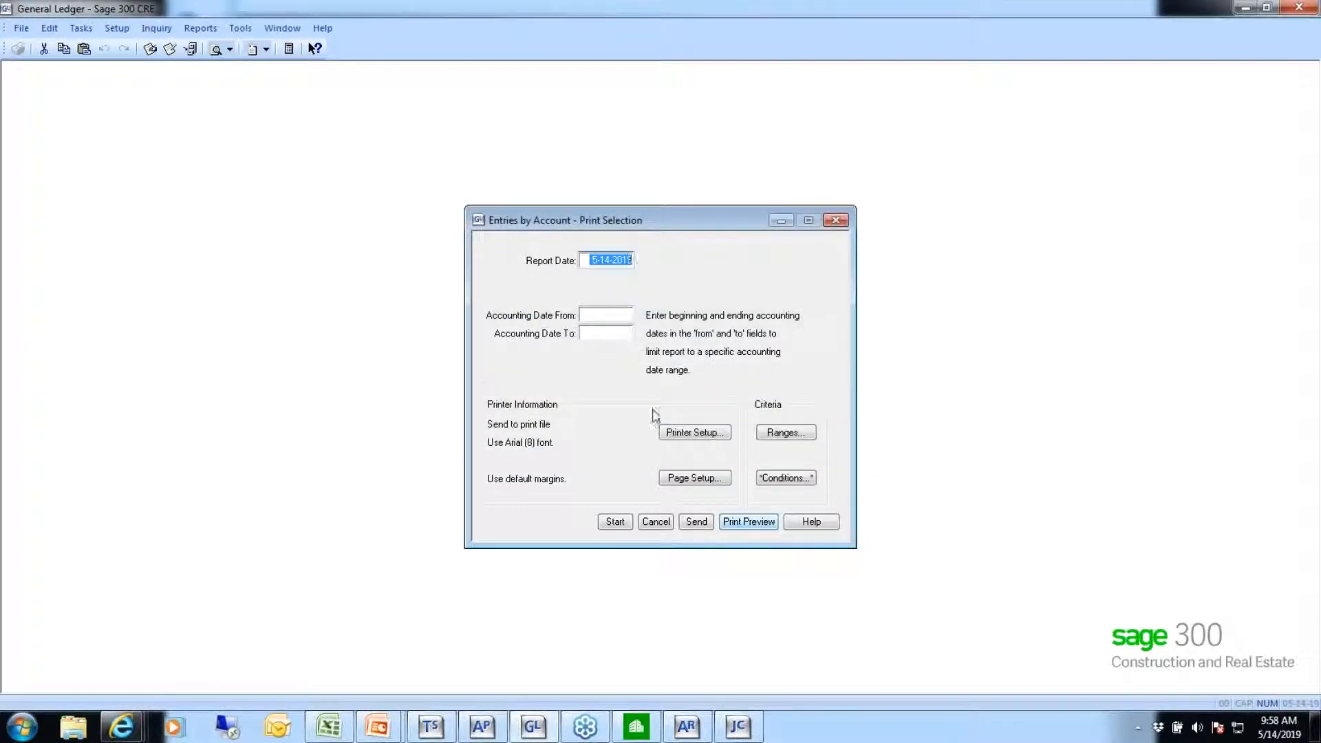
Preview the Entries by Account report and examine the cost account entries without a job on the first page.
left_click(746, 528)
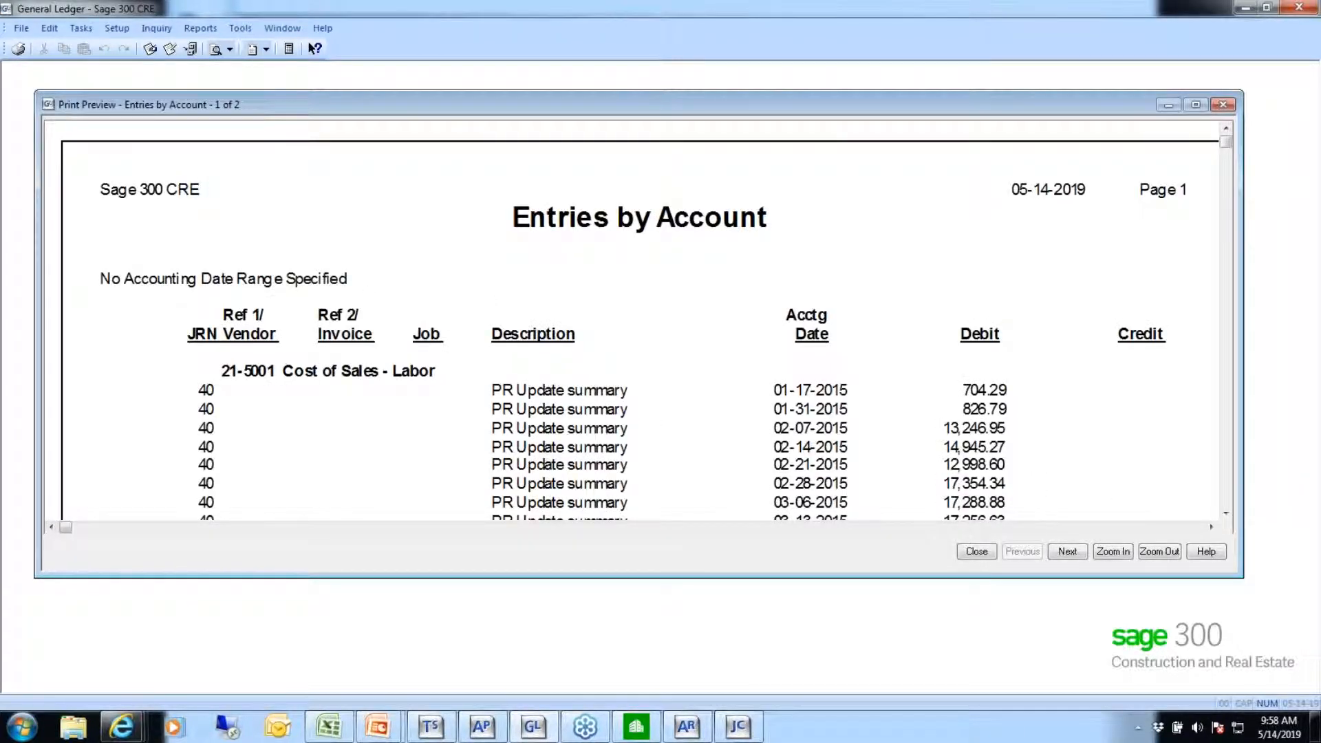
left_click(1226, 513)
left_click(1226, 514)
left_click(1227, 514)
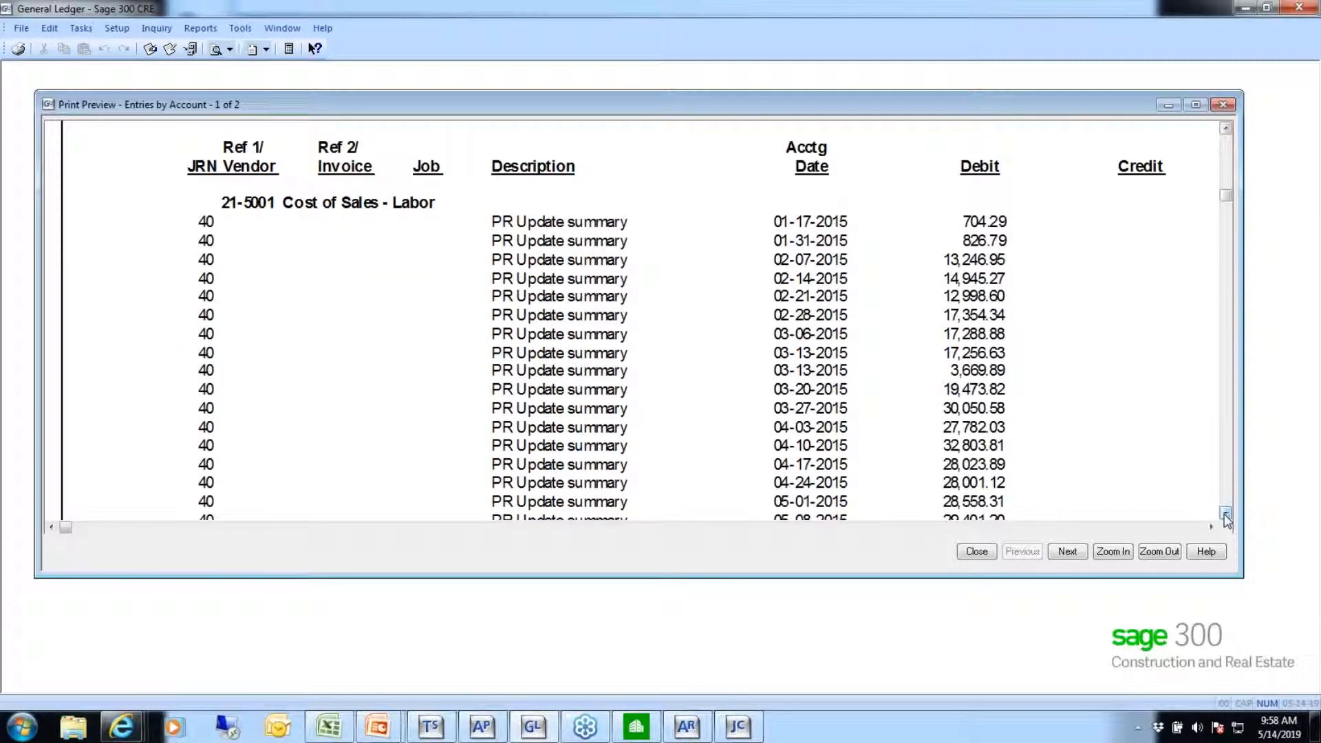
left_click(1227, 514)
left_click(1226, 513)
left_click(1226, 514)
left_click(1226, 513)
left_click(1226, 513)
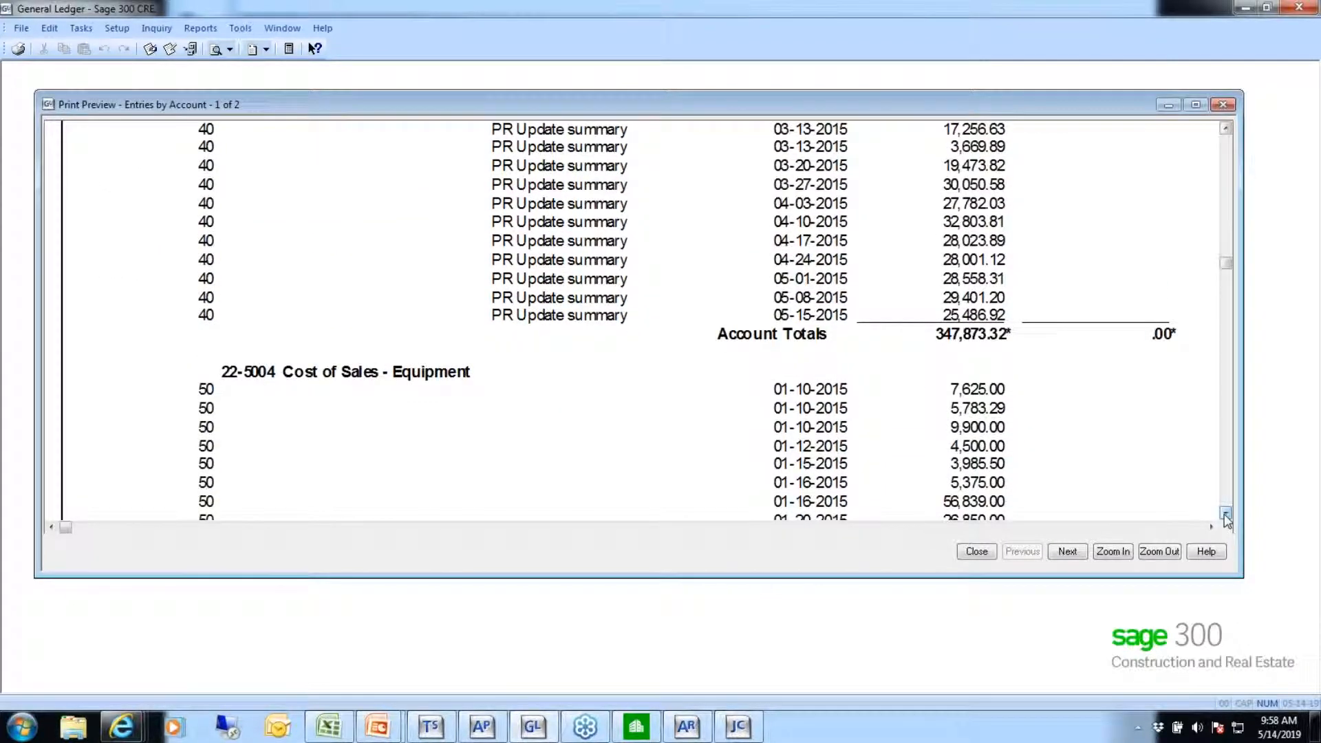
left_click(1226, 514)
left_click(1227, 513)
left_click(1227, 514)
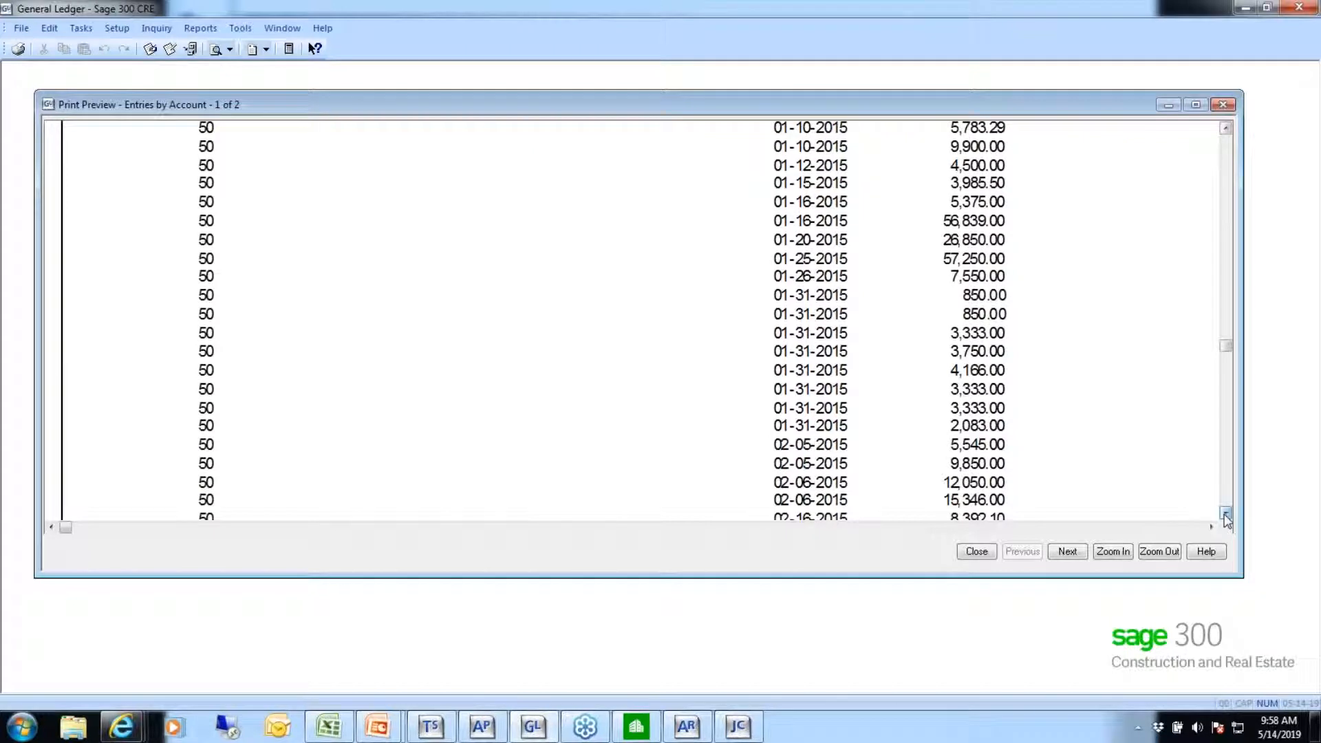
left_click(1226, 514)
left_click(1227, 514)
left_click(1226, 514)
left_click(1227, 514)
left_click(1226, 513)
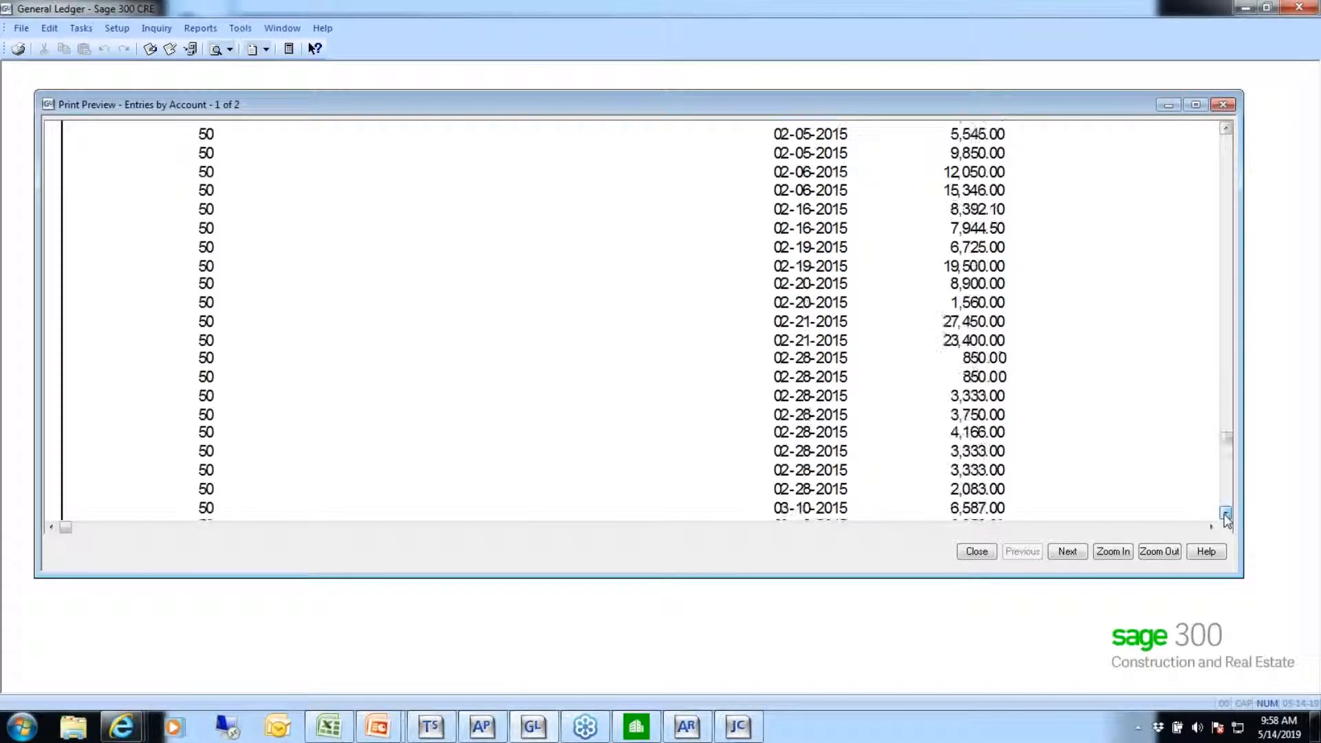
Review both pages of the cost entries without a job, and close the preview and the report's print selection.
left_click(1066, 551)
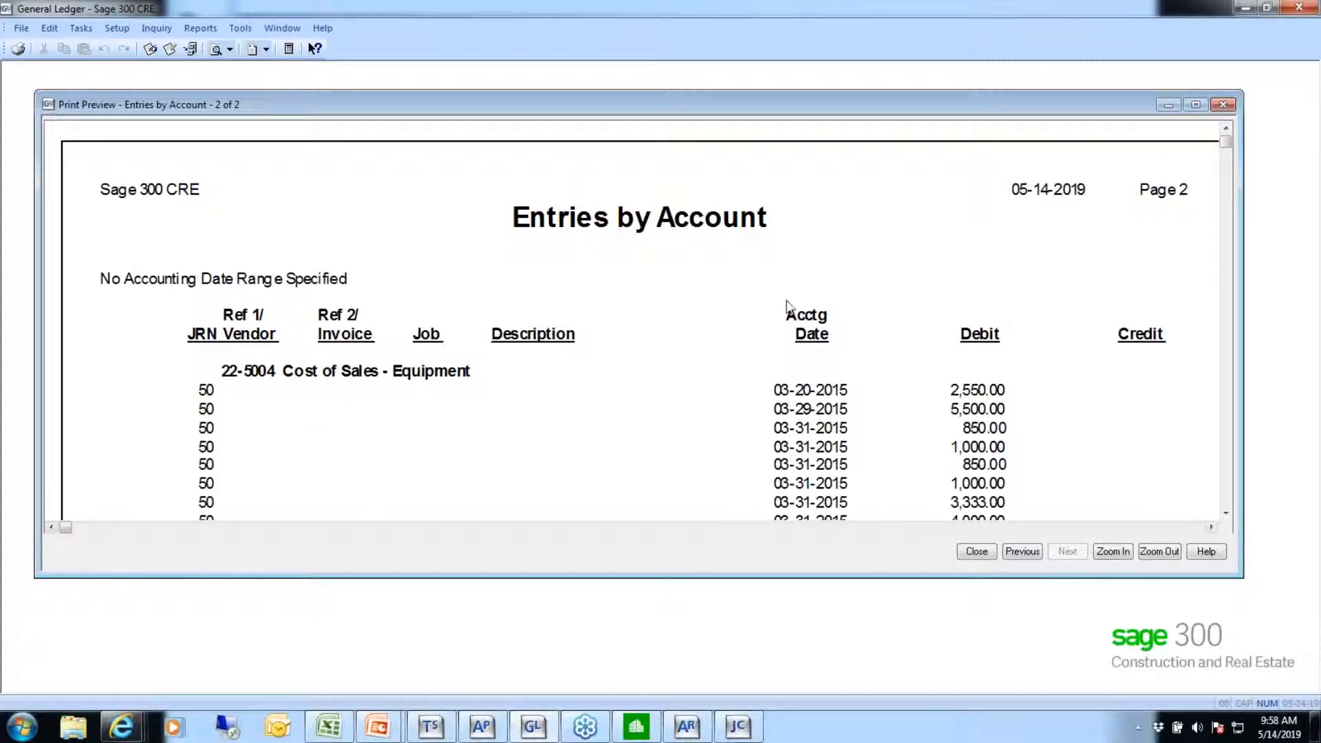
left_click(1022, 551)
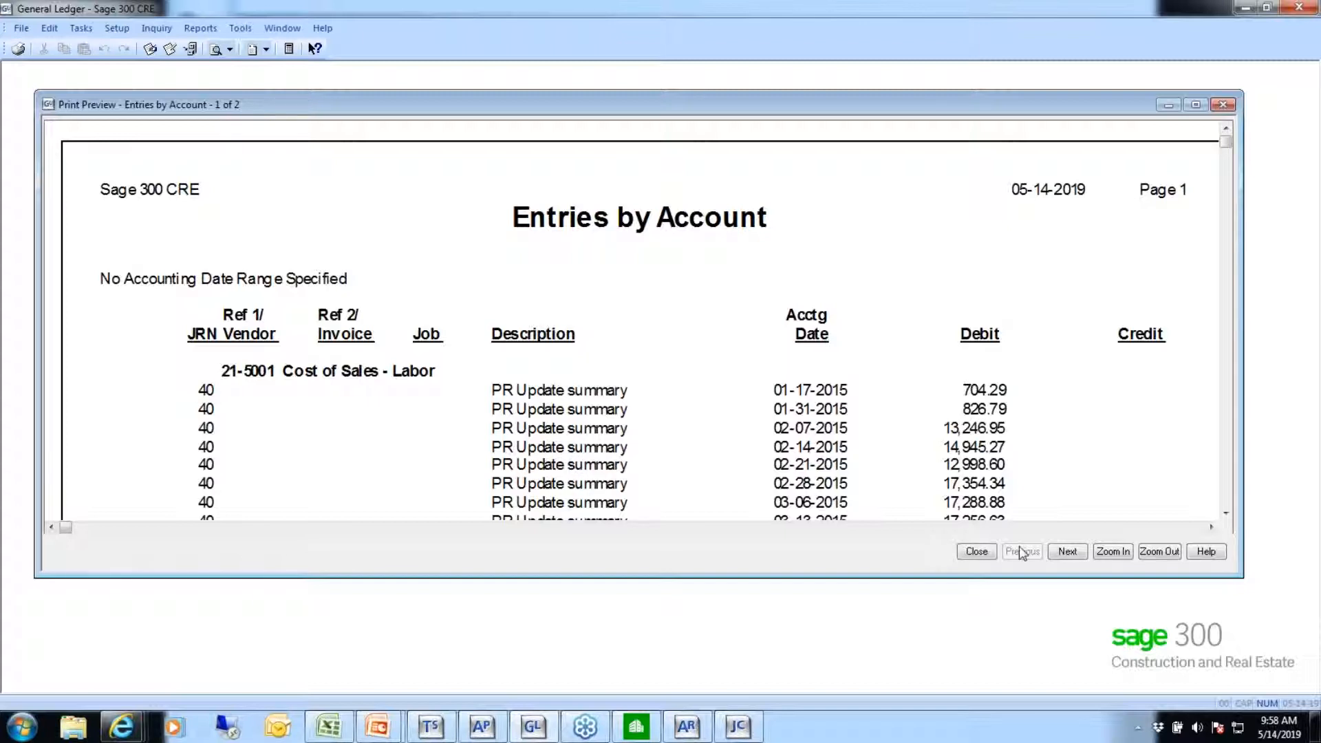
left_click(1060, 554)
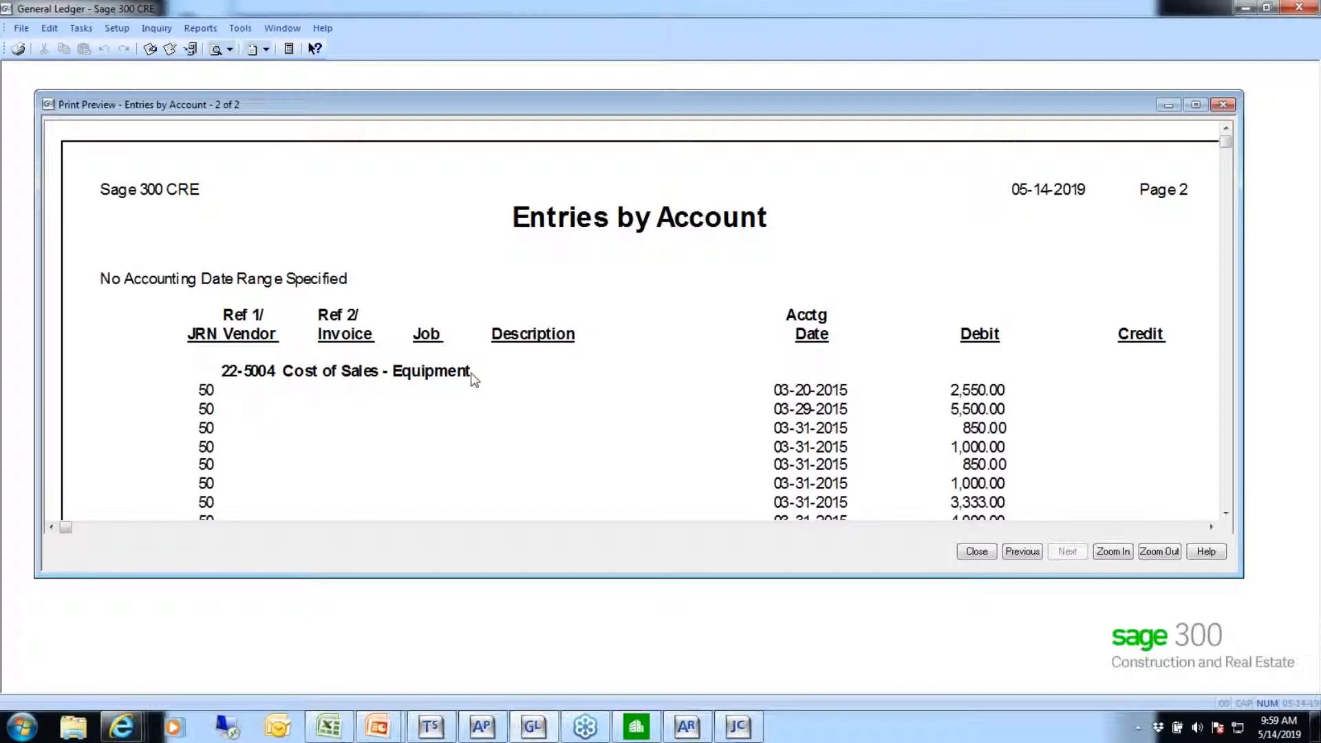
left_click(1225, 515)
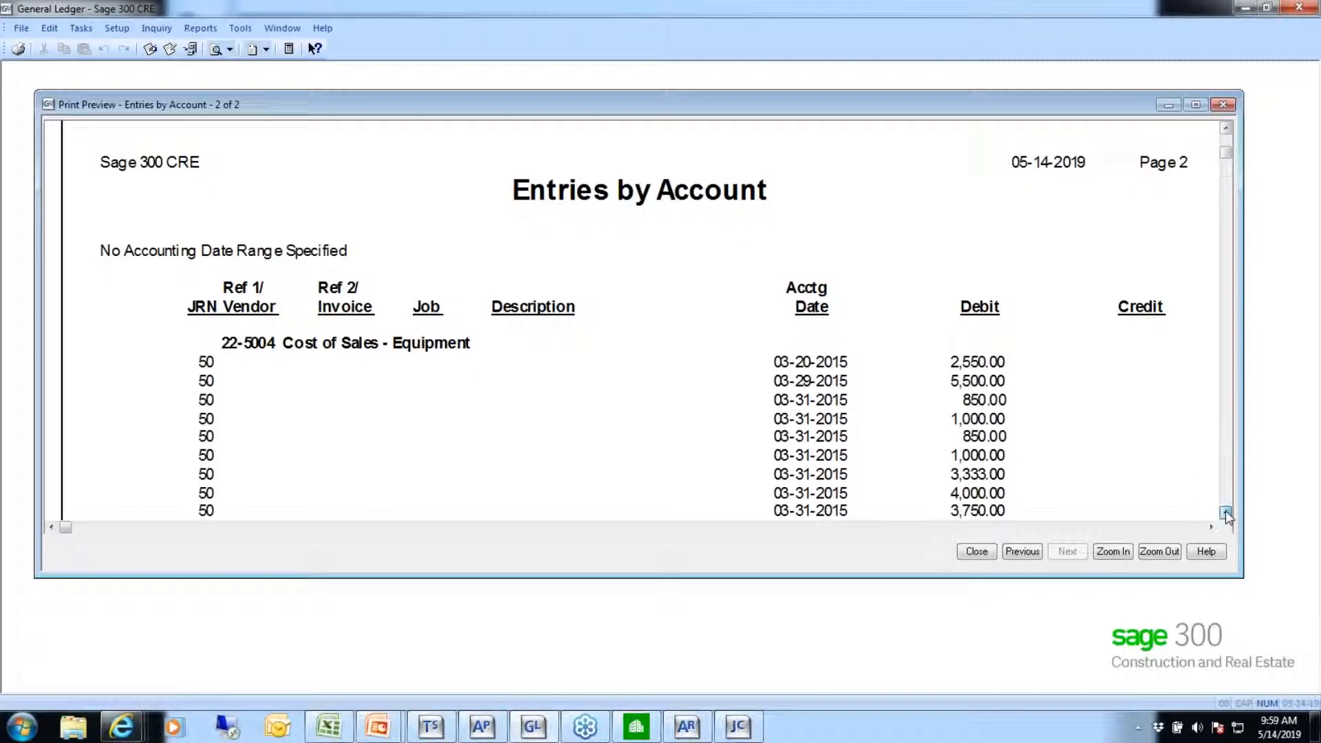
left_click_drag(1226, 515, 1225, 515)
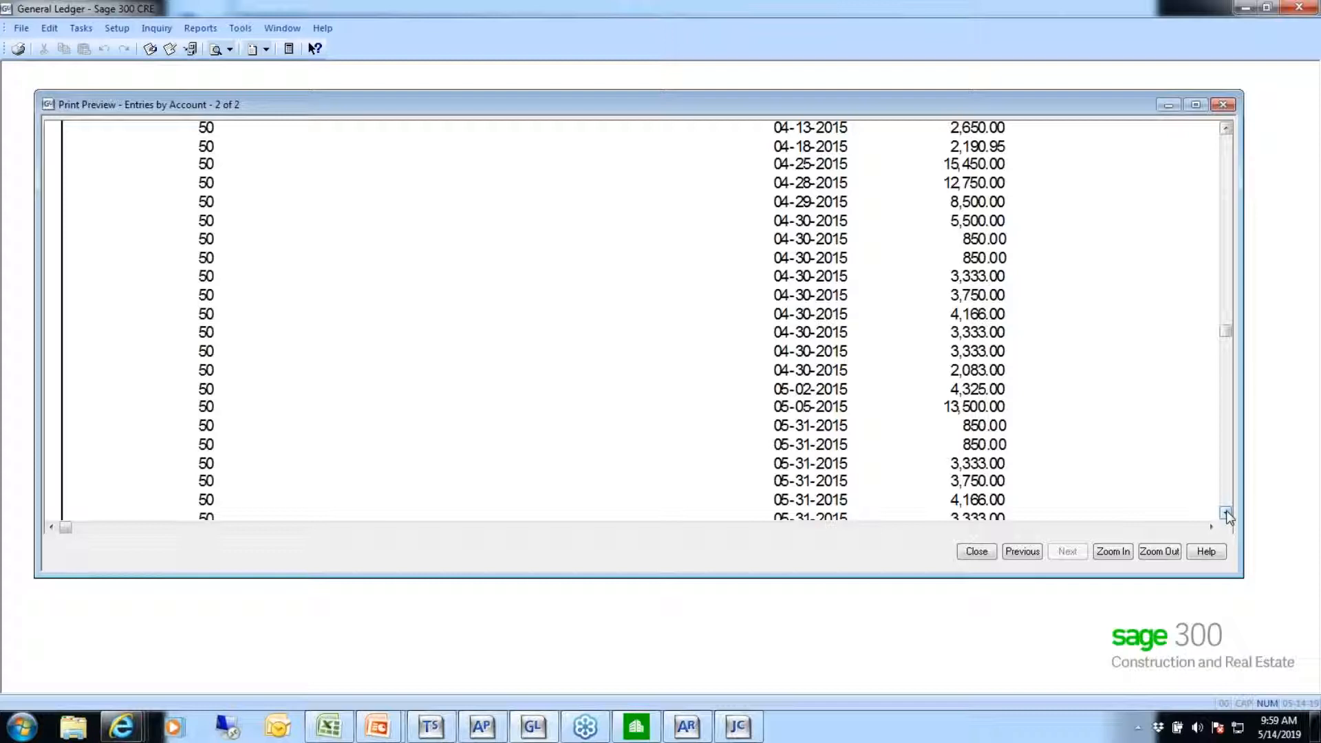
left_click(975, 552)
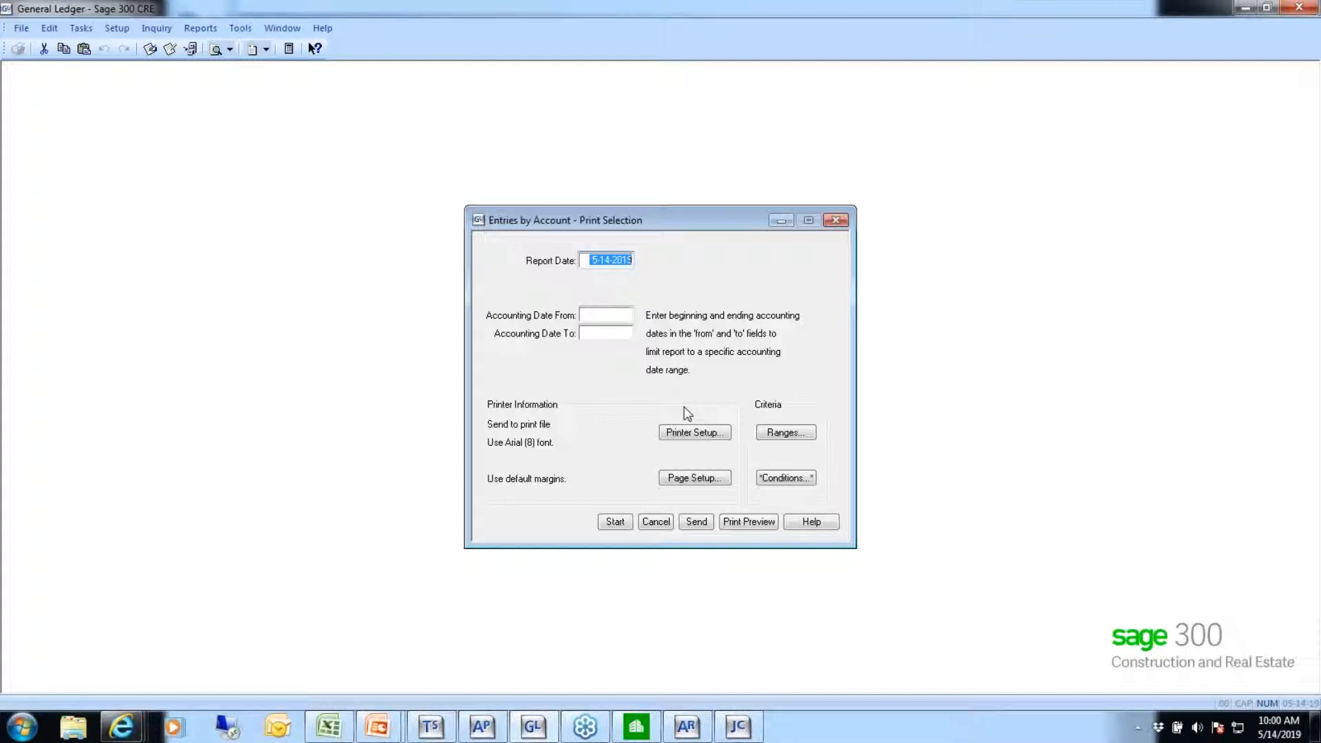
left_click(653, 525)
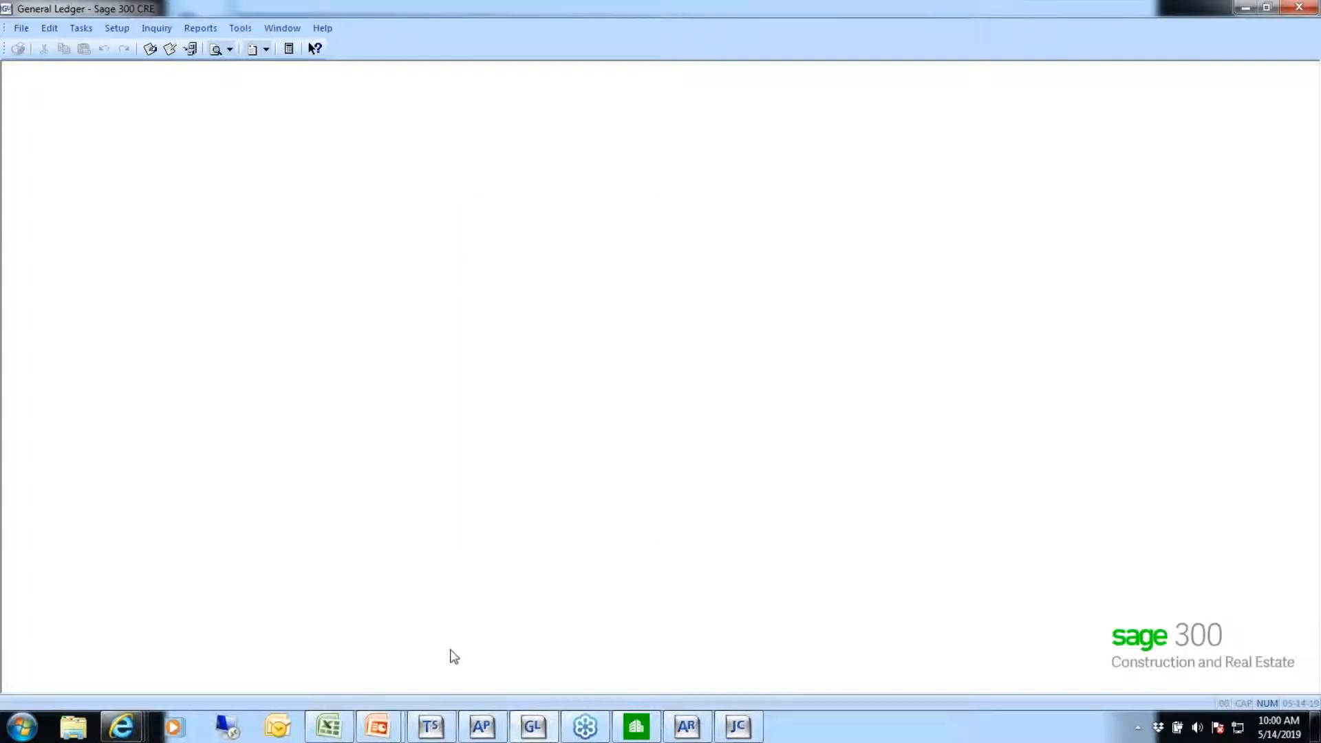
Switch to the PowerPoint slide show and advance from the JC to GL slide to the CM to GL slide.
mouse_move(380, 722)
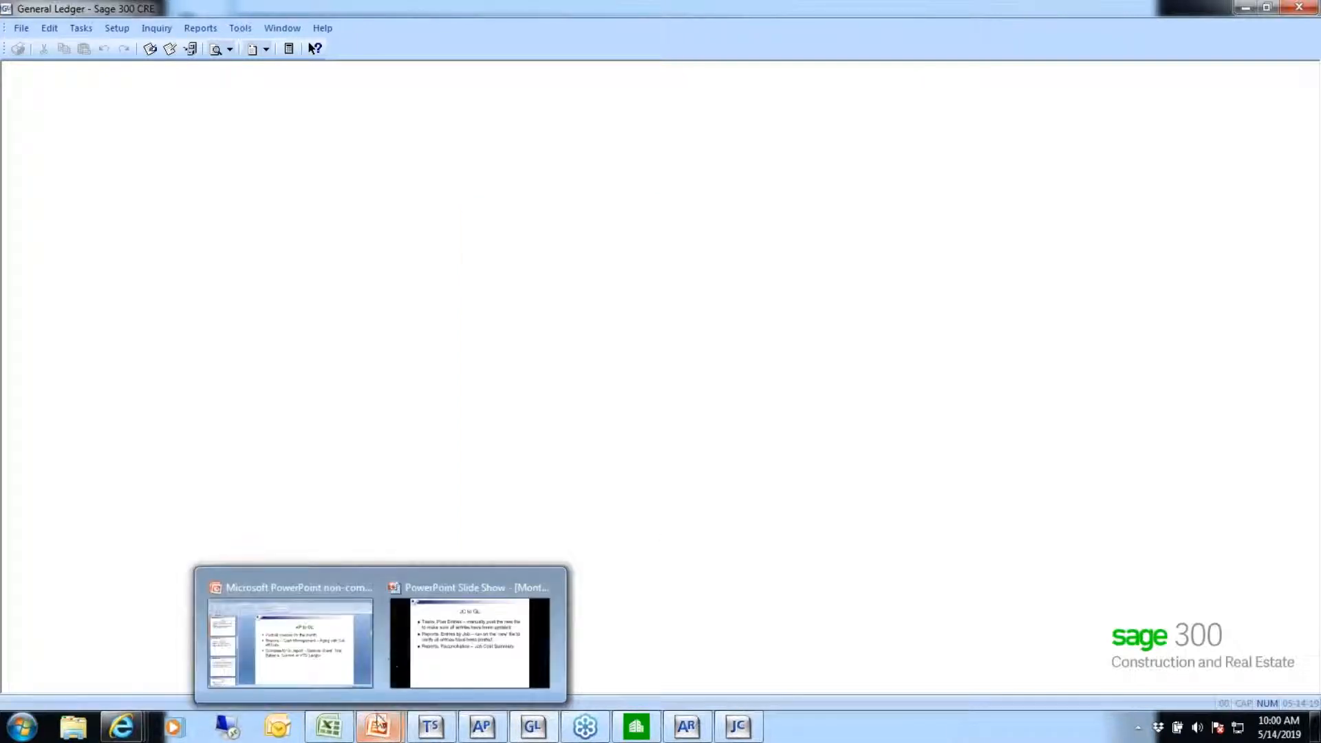
left_click(442, 644)
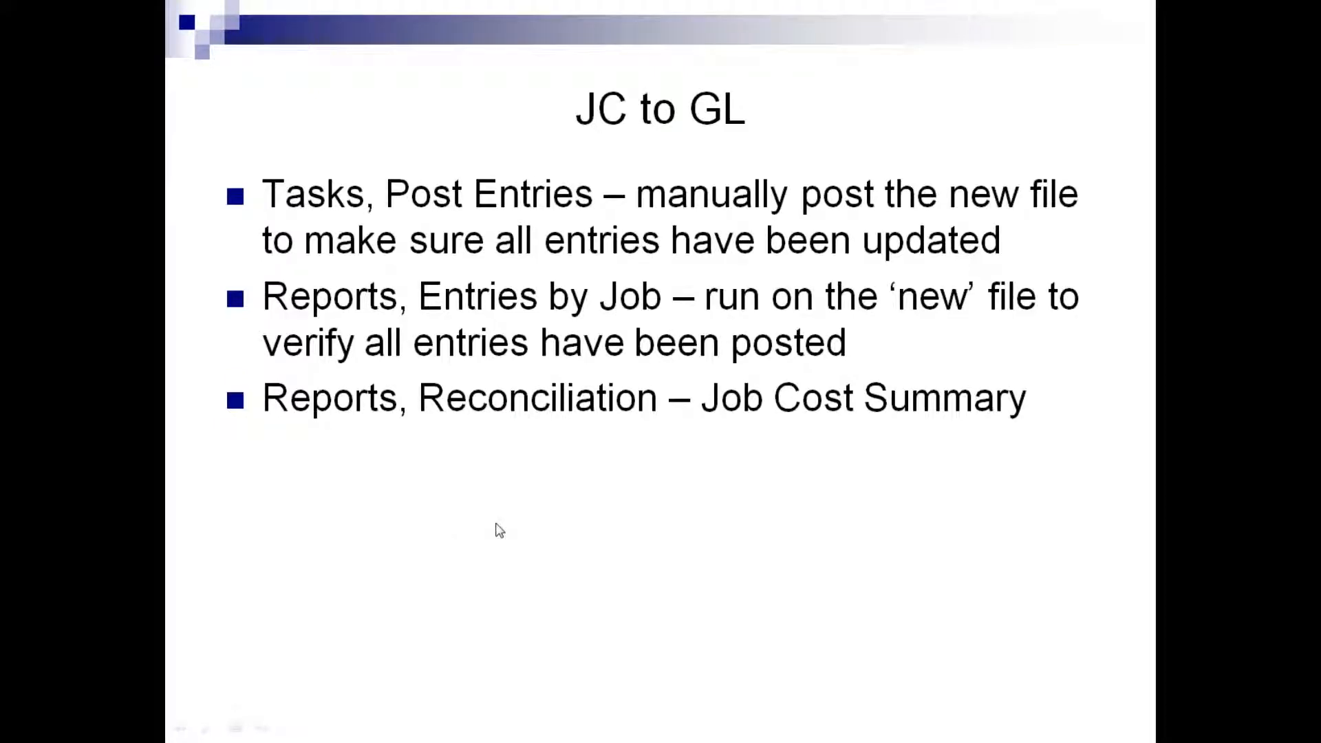
left_click(500, 530)
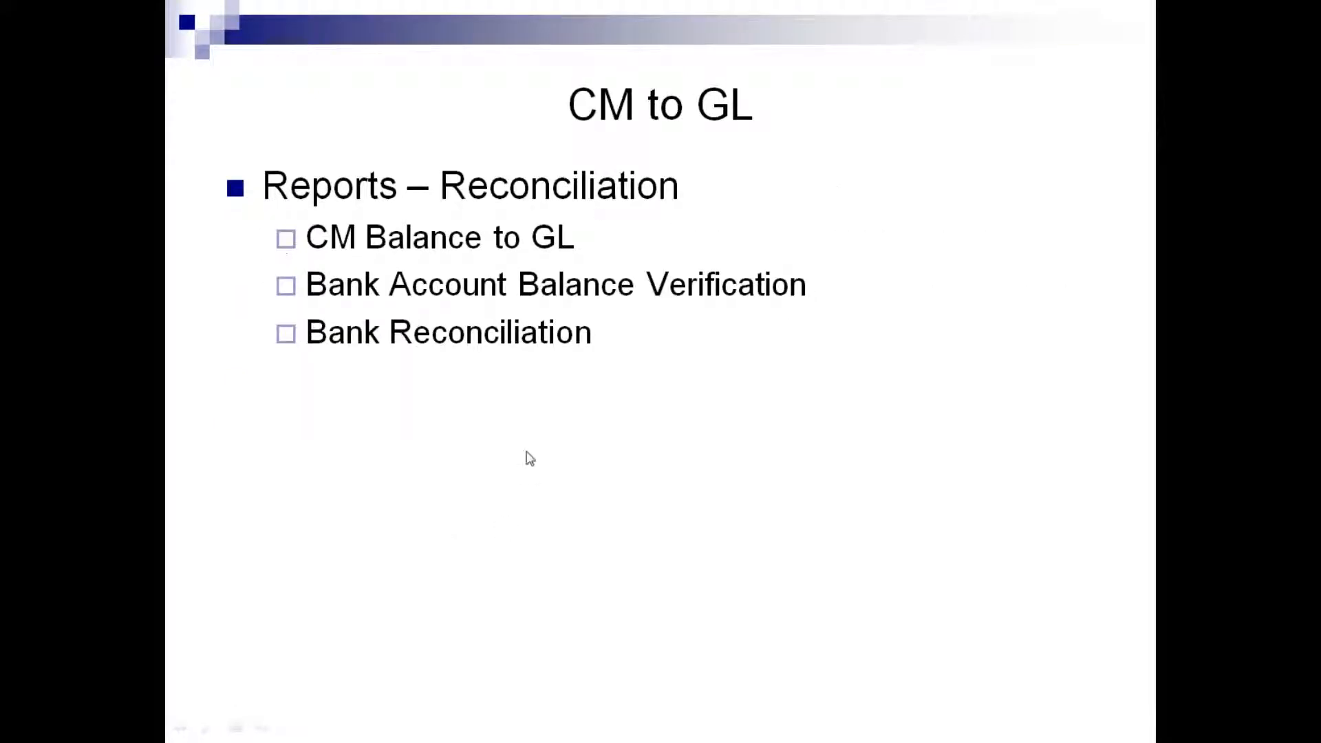
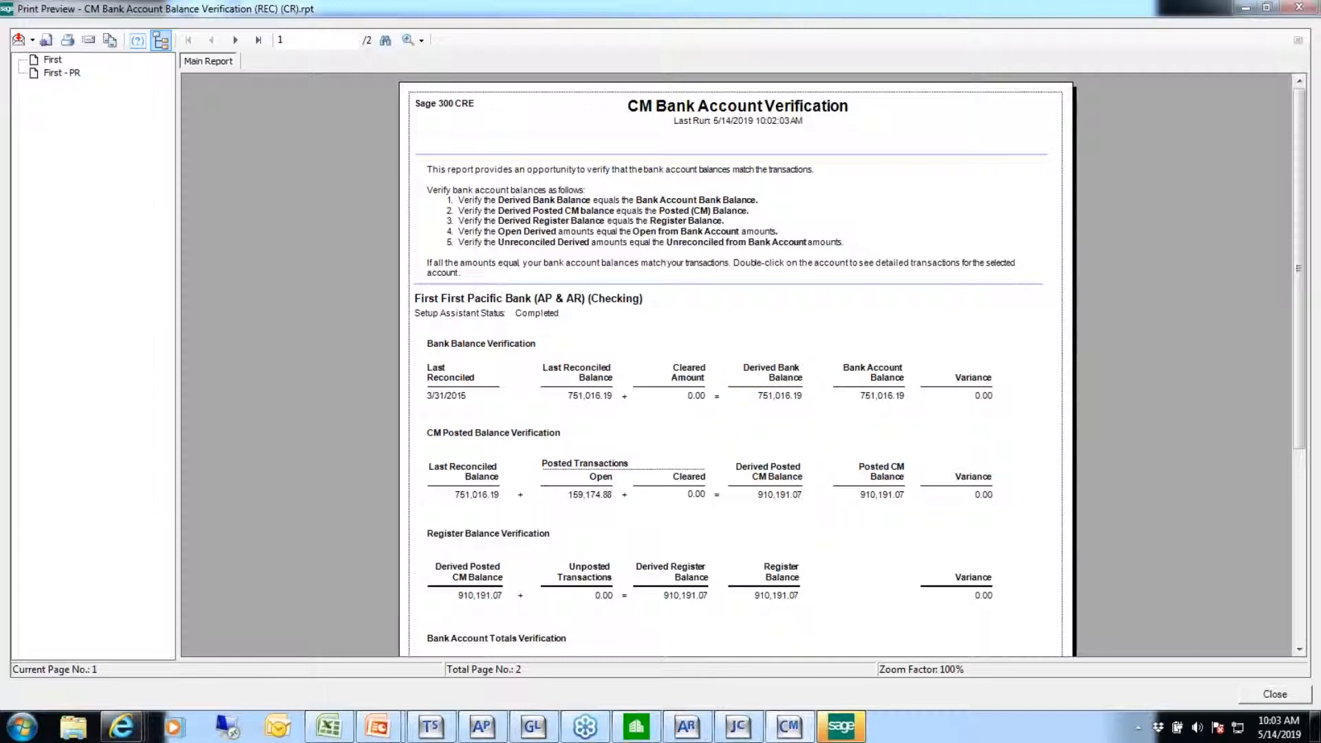
Examine the derived, bank account, posted CM and register balances and variances for the First bank account in the CM Bank Account Verification report.
left_click(765, 375)
left_click(984, 397)
left_click(776, 397)
left_click(774, 375)
left_click(792, 401)
left_click(788, 471)
left_click(785, 495)
left_click(685, 596)
View the First - PR account's verification page, and close the Bank Account Balance Verification preview and its print selection.
left_click(60, 73)
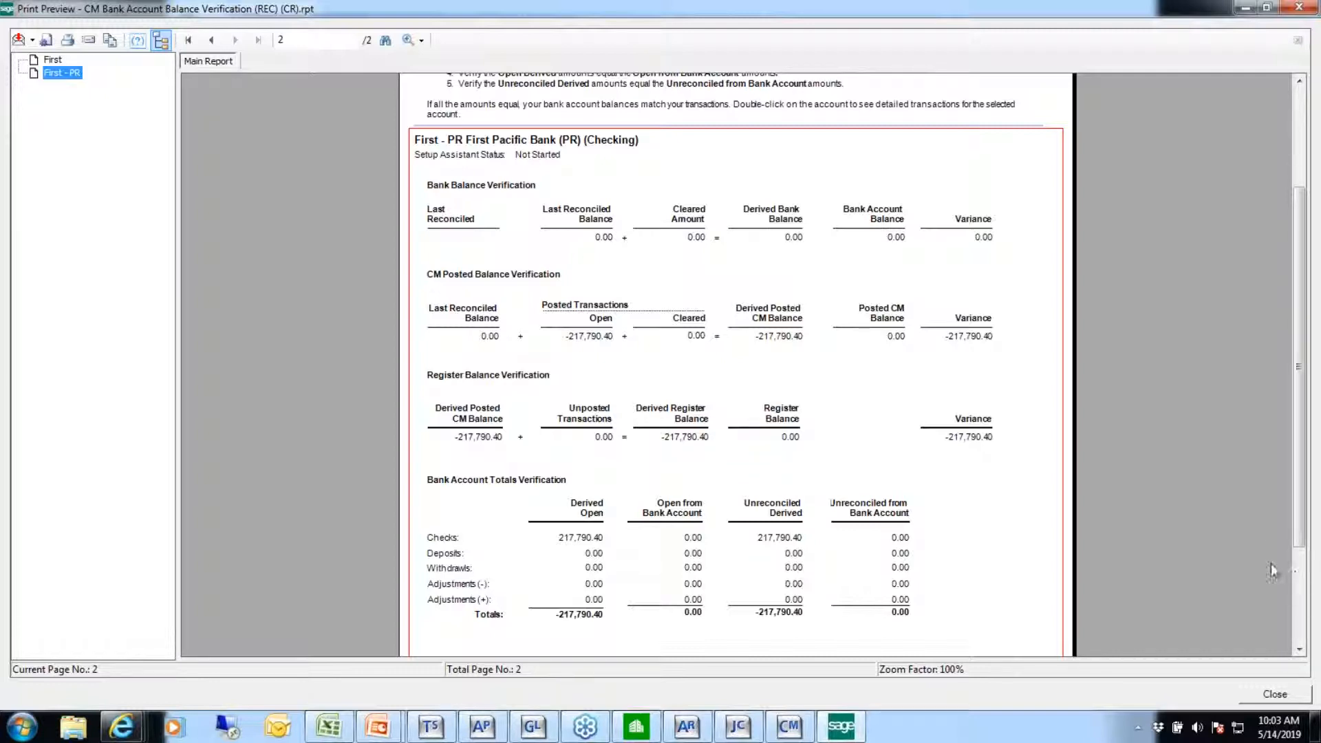
left_click(1275, 694)
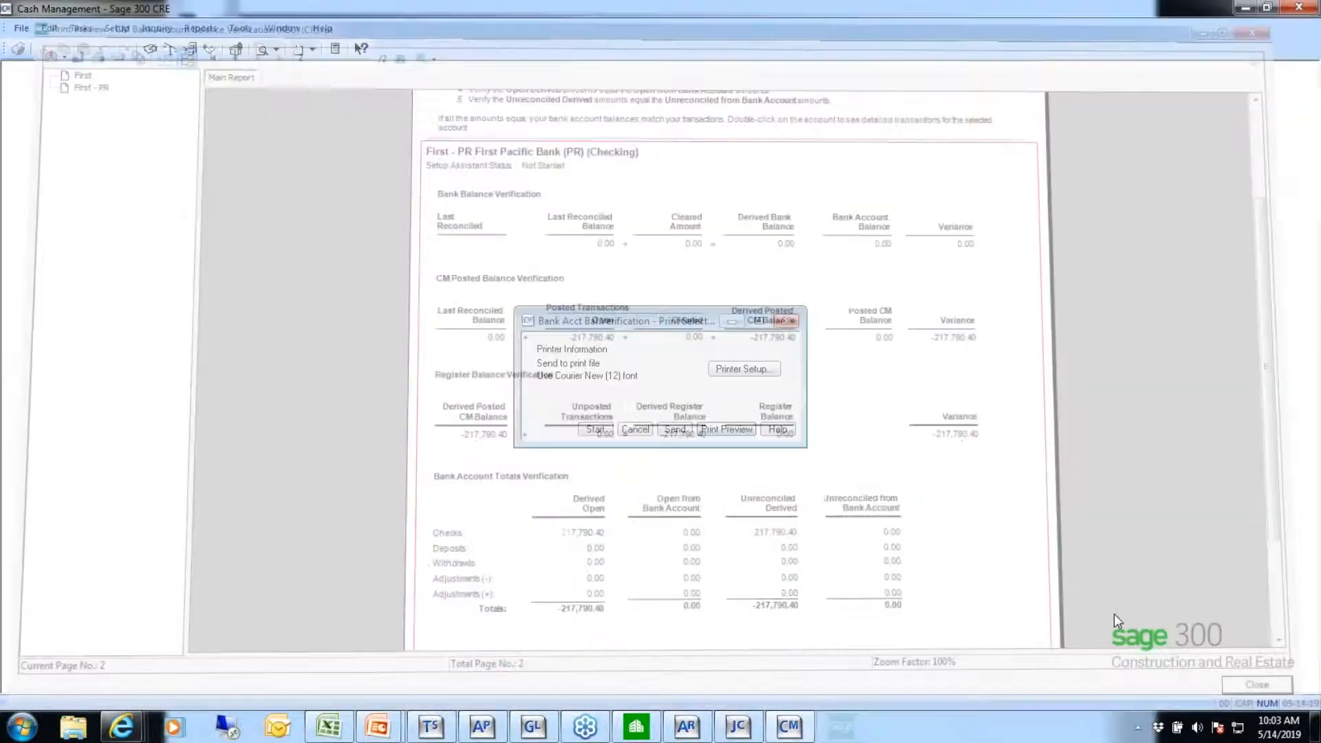
left_click(635, 429)
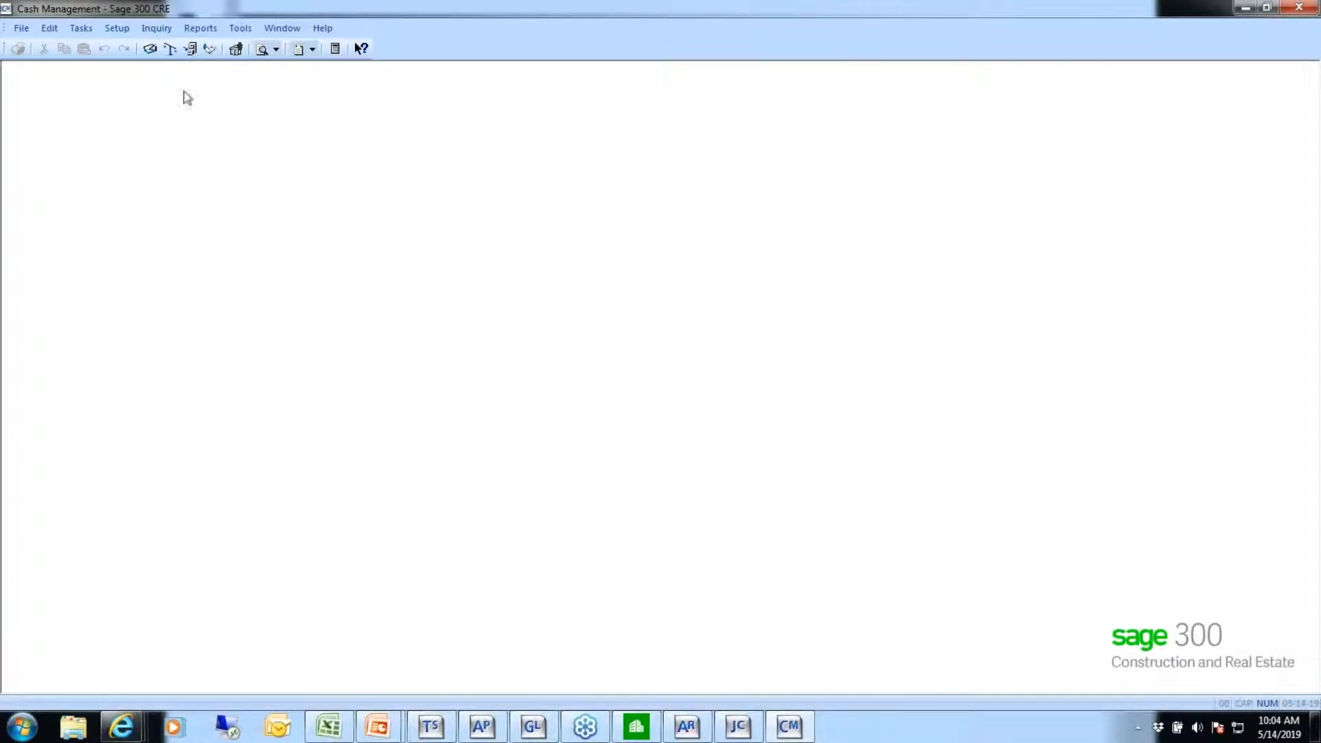
Turn on auditing of setup activity in the Cash Management options.
left_click(238, 32)
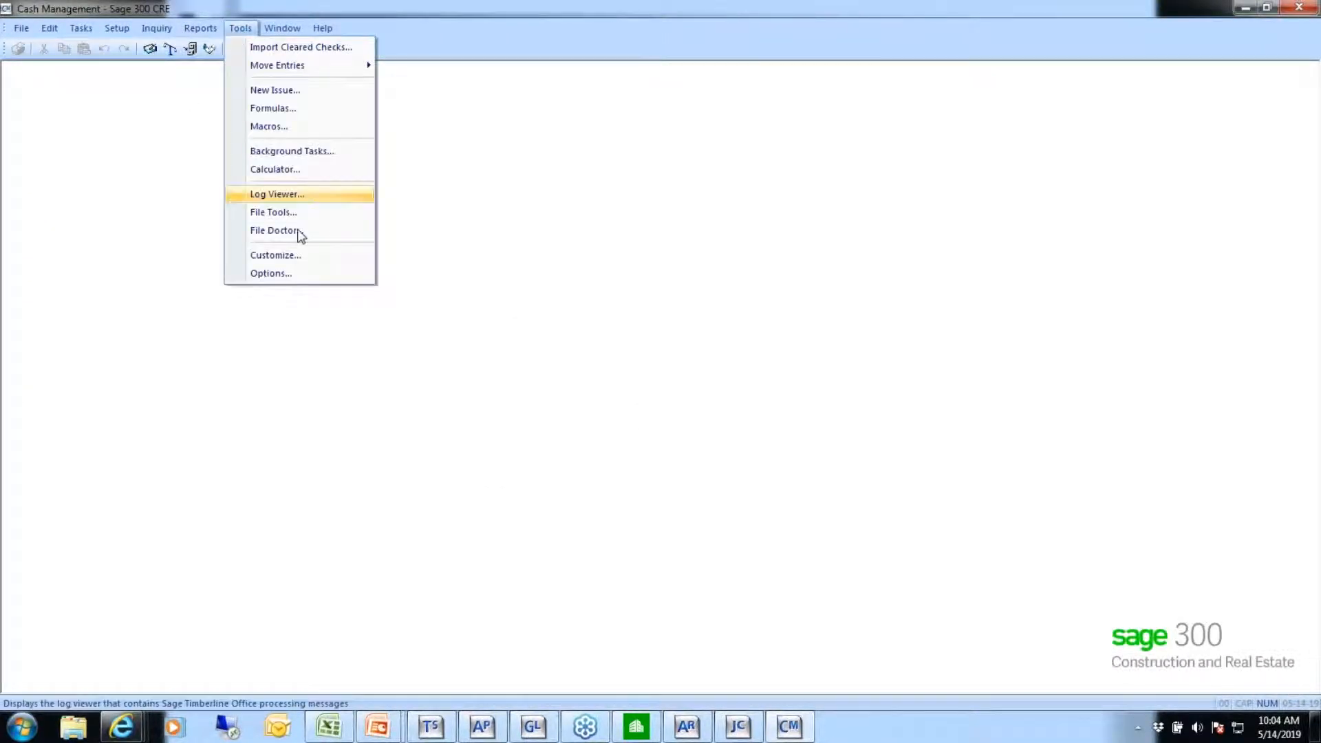
left_click(275, 273)
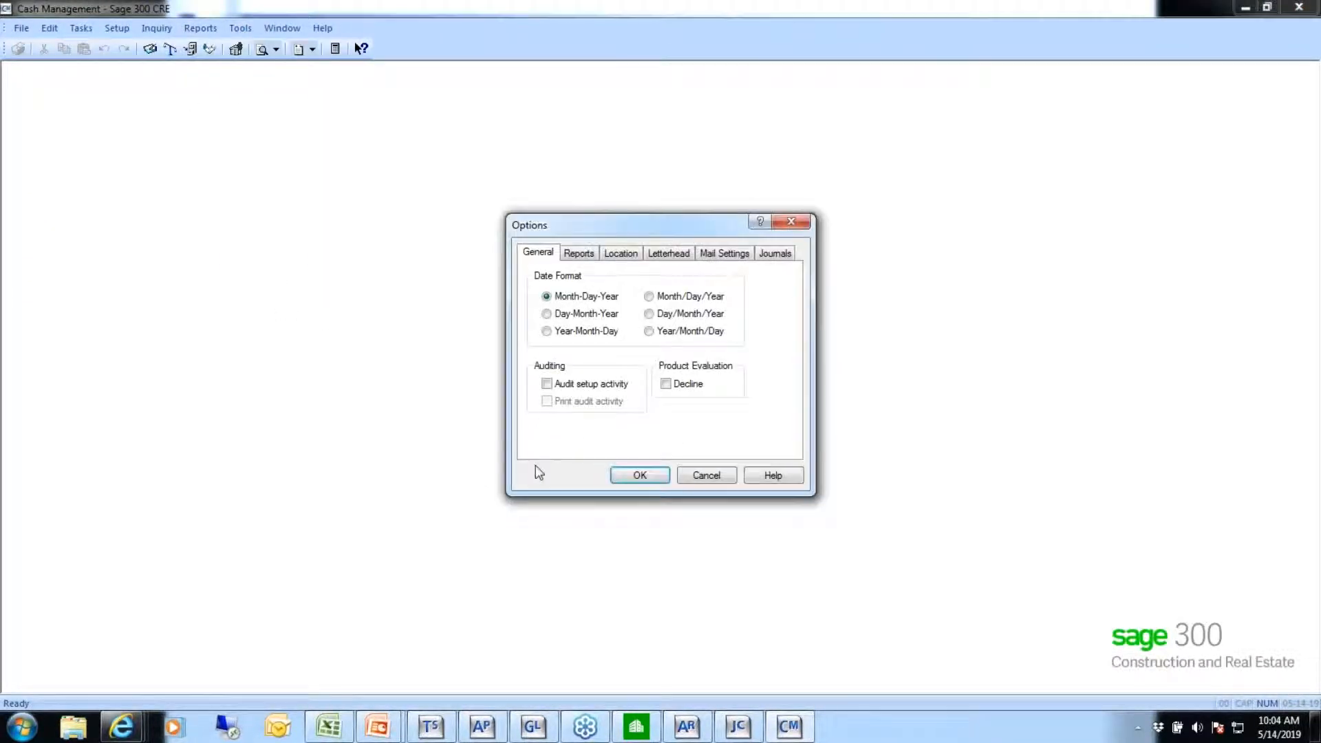
left_click(548, 384)
left_click(640, 475)
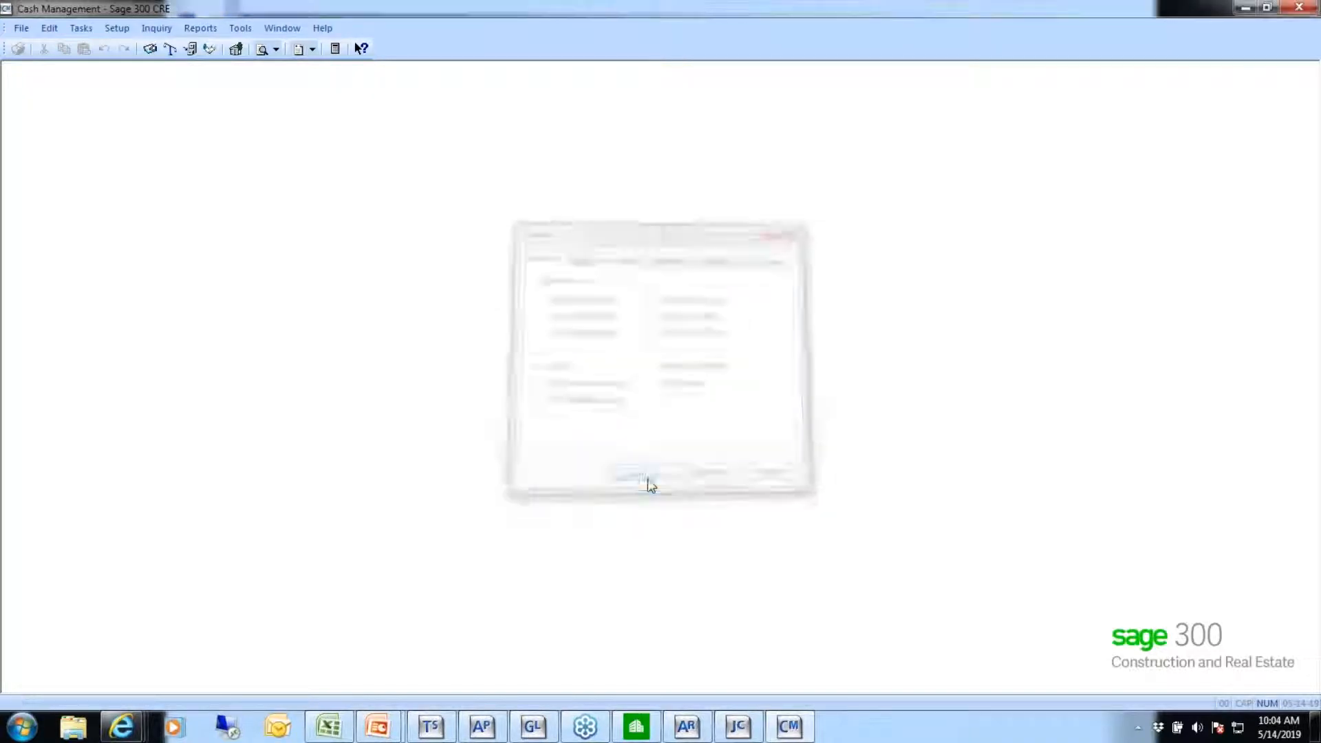
Open the bank account setup for the First account and view its totals by GL cash account.
left_click(115, 29)
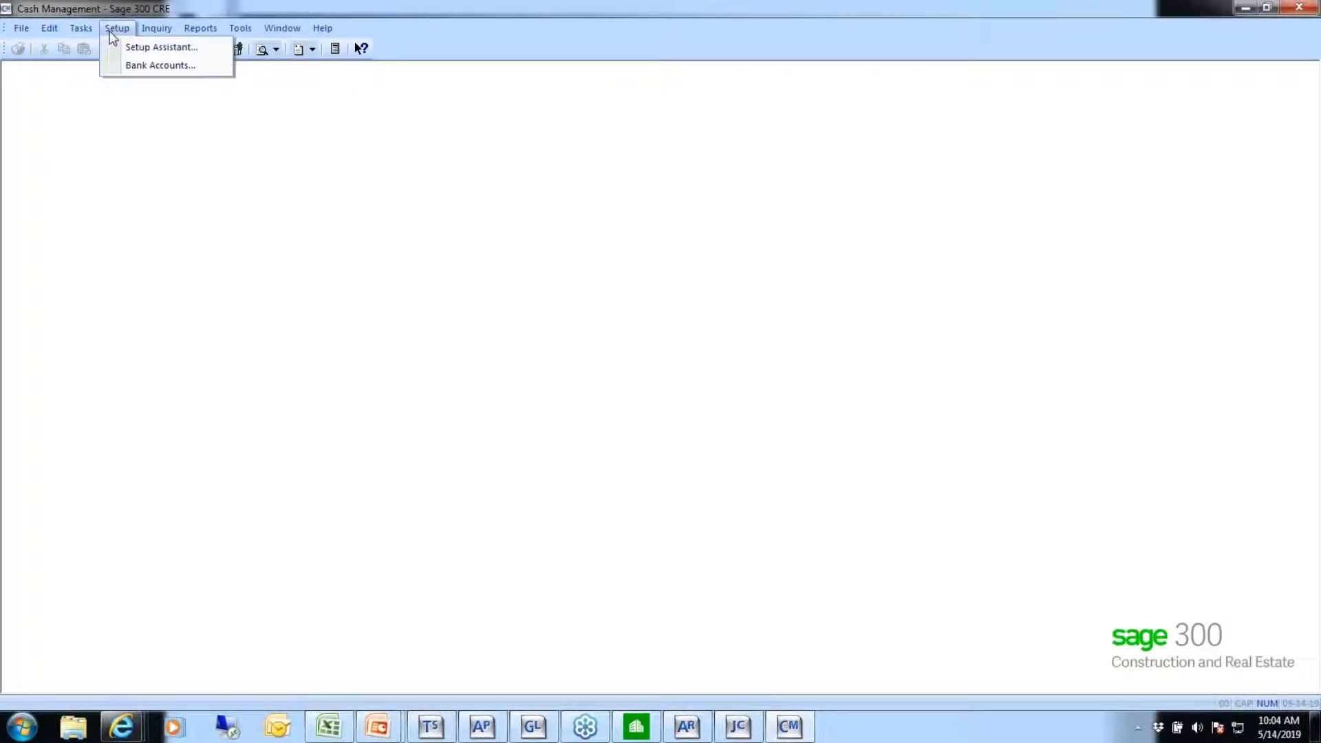
left_click(118, 66)
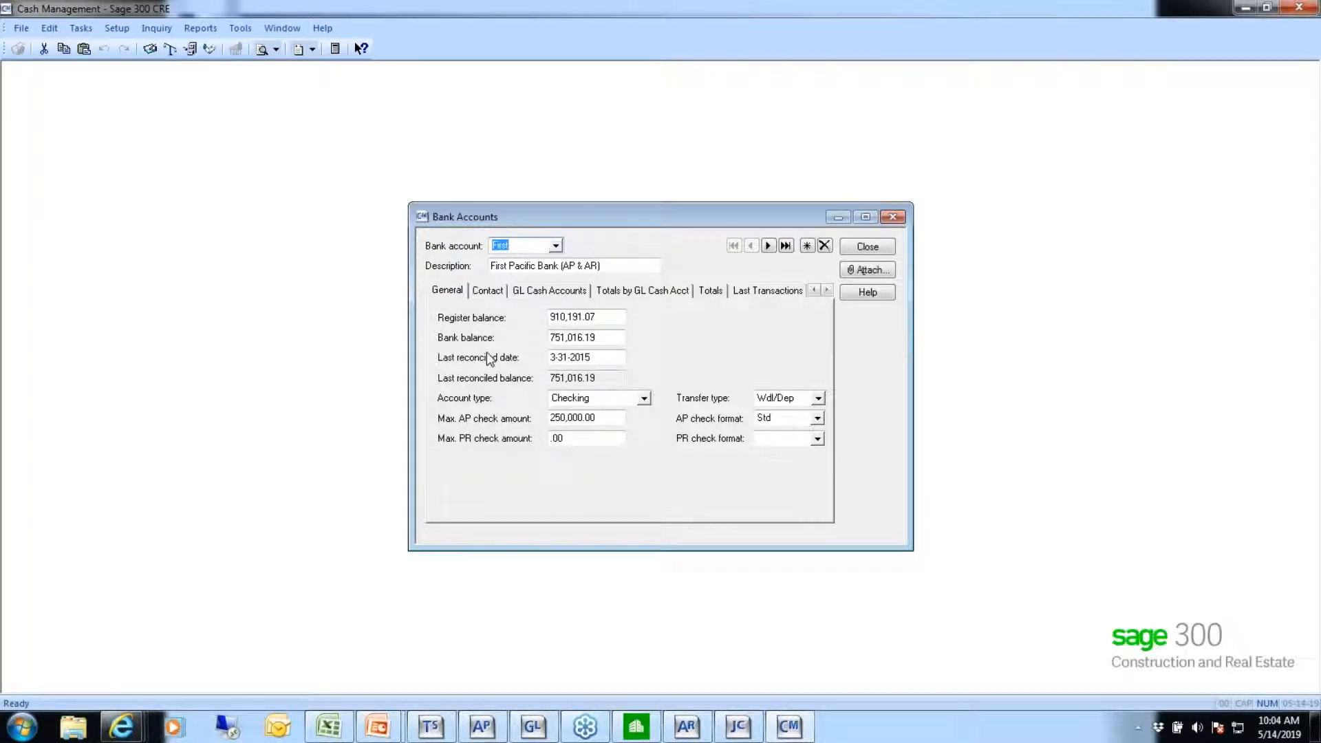
left_click(632, 293)
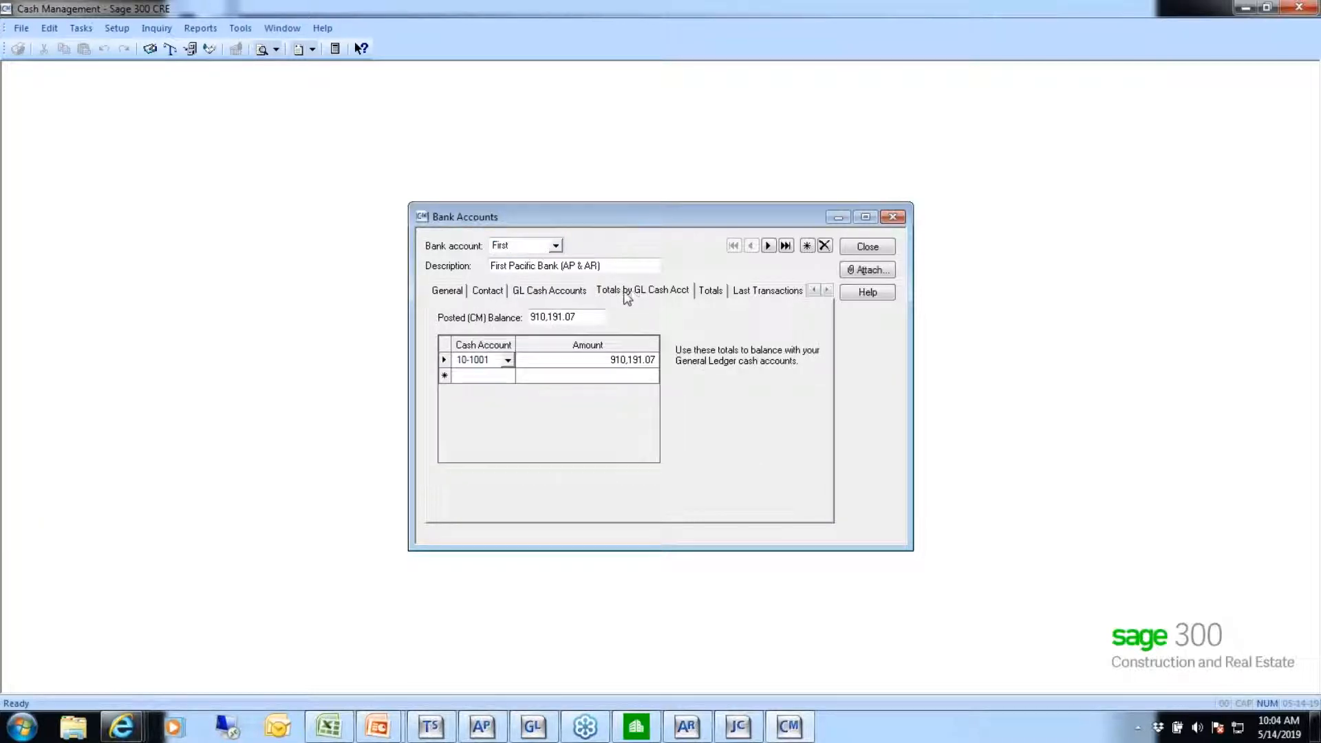
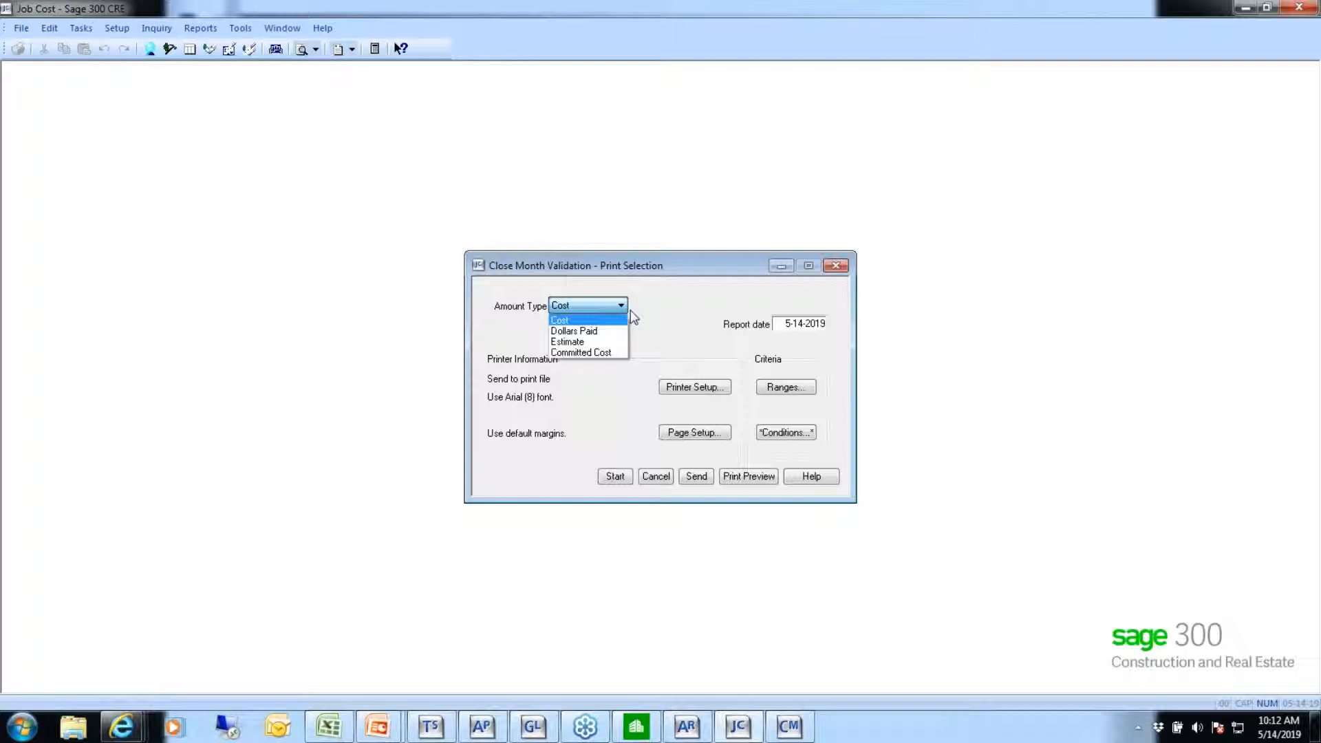
Preview the Close Month Validation report for the Estimate amount type, limited to job 03-003.
left_click(580, 341)
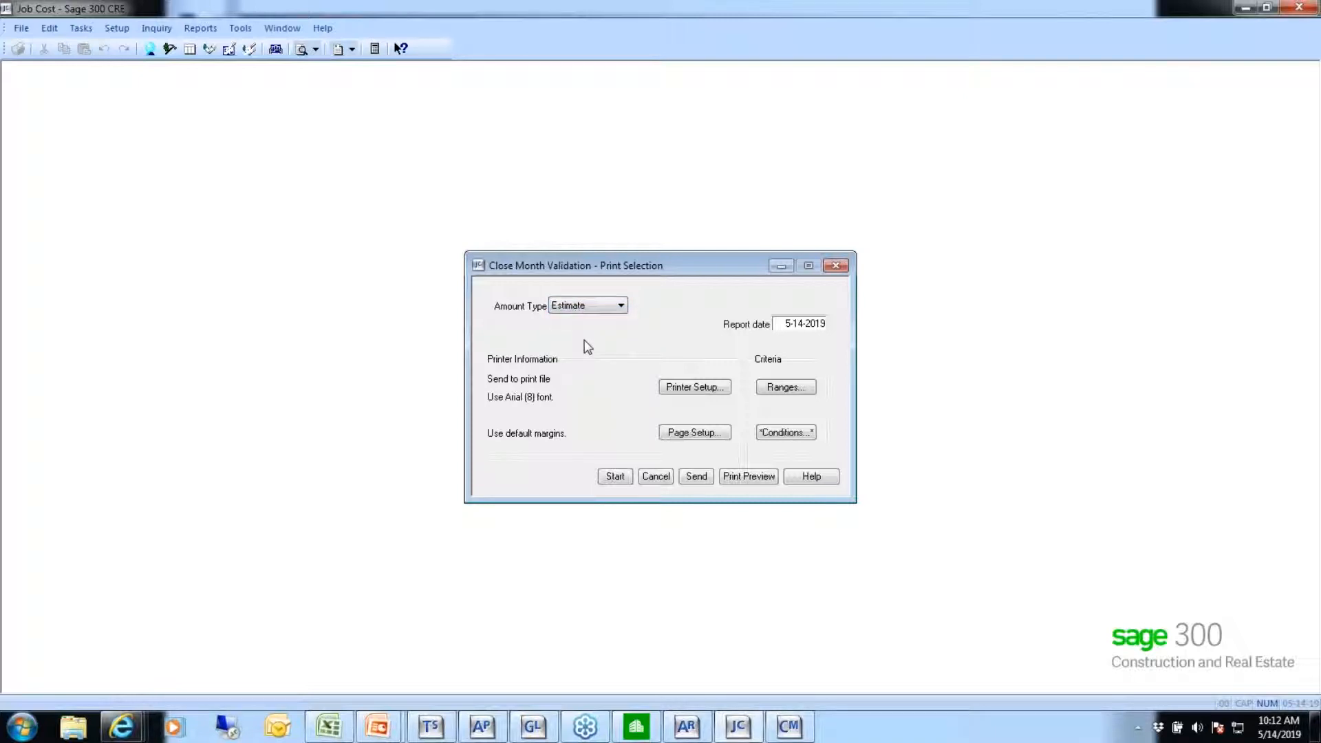
left_click(778, 389)
left_click(778, 389)
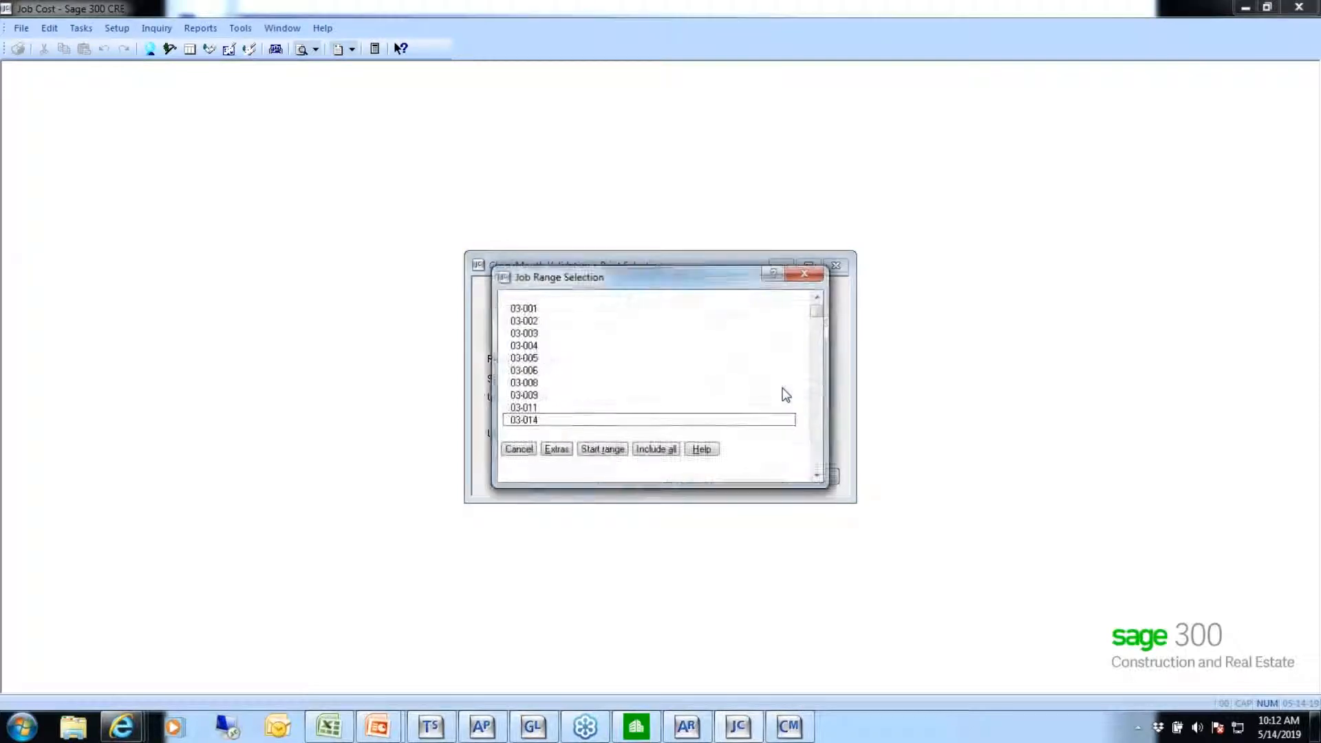
left_click(524, 335)
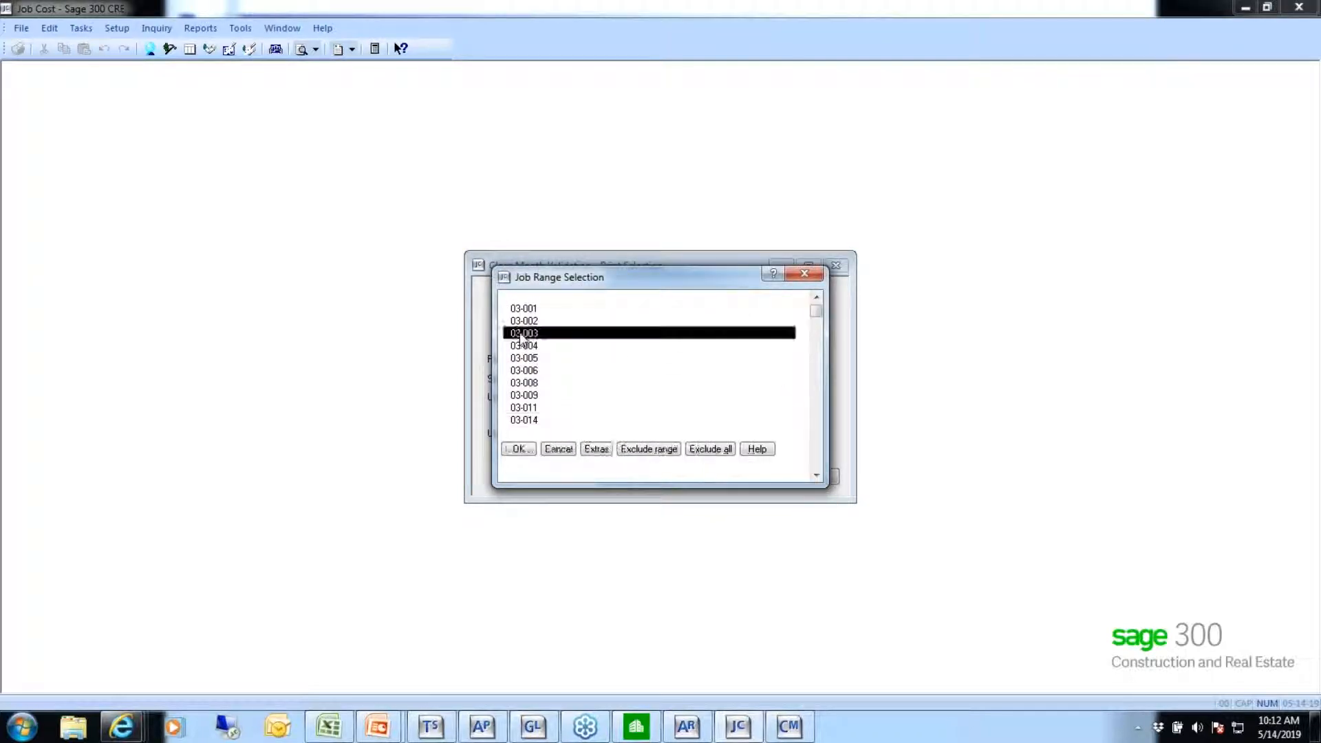
left_click(520, 450)
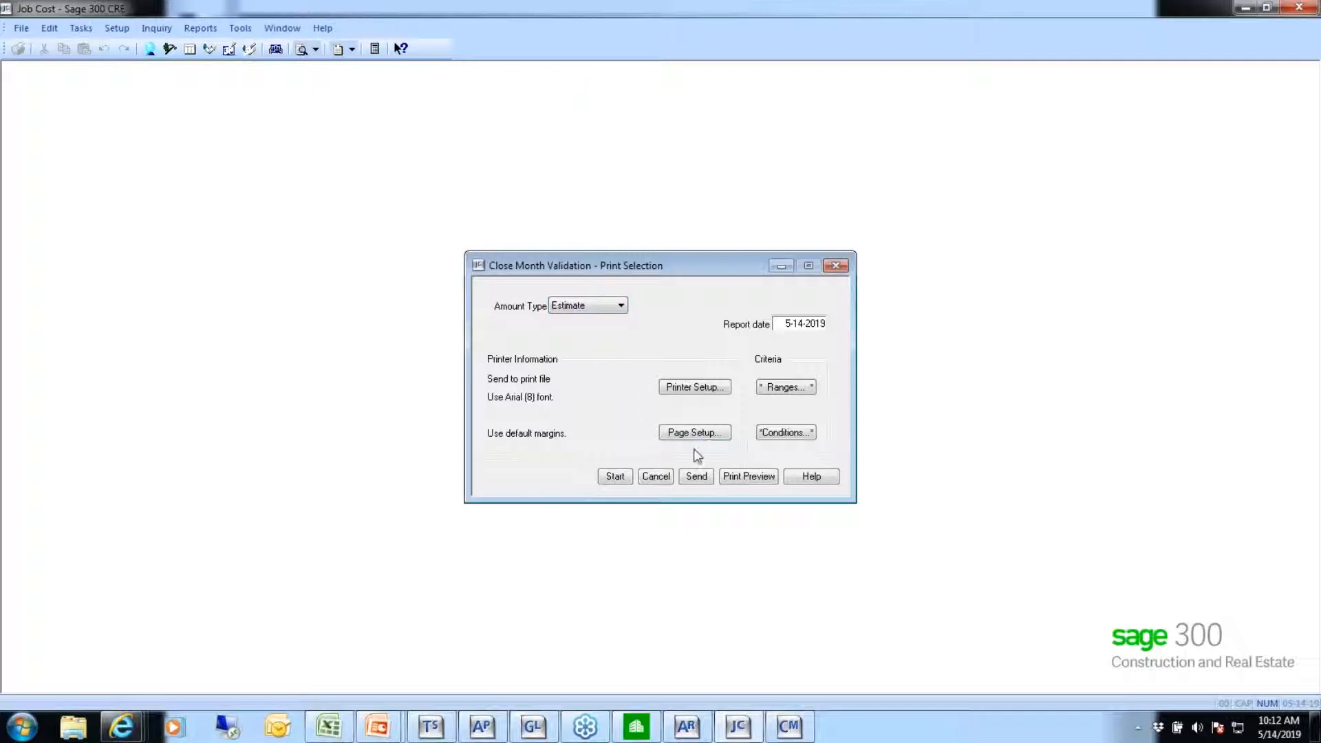
left_click(747, 475)
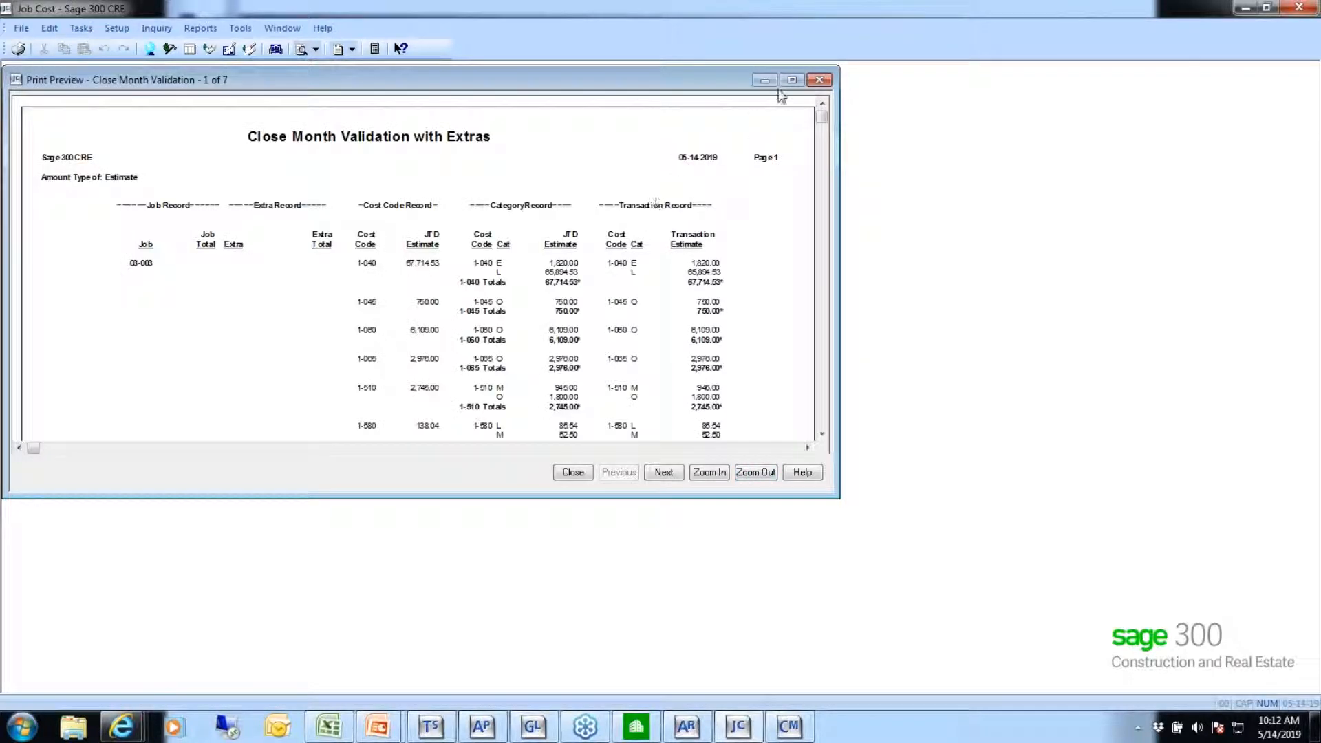
Enlarge the Close Month Validation preview and compare the cost code, category and transaction estimates on its first page.
left_click(792, 81)
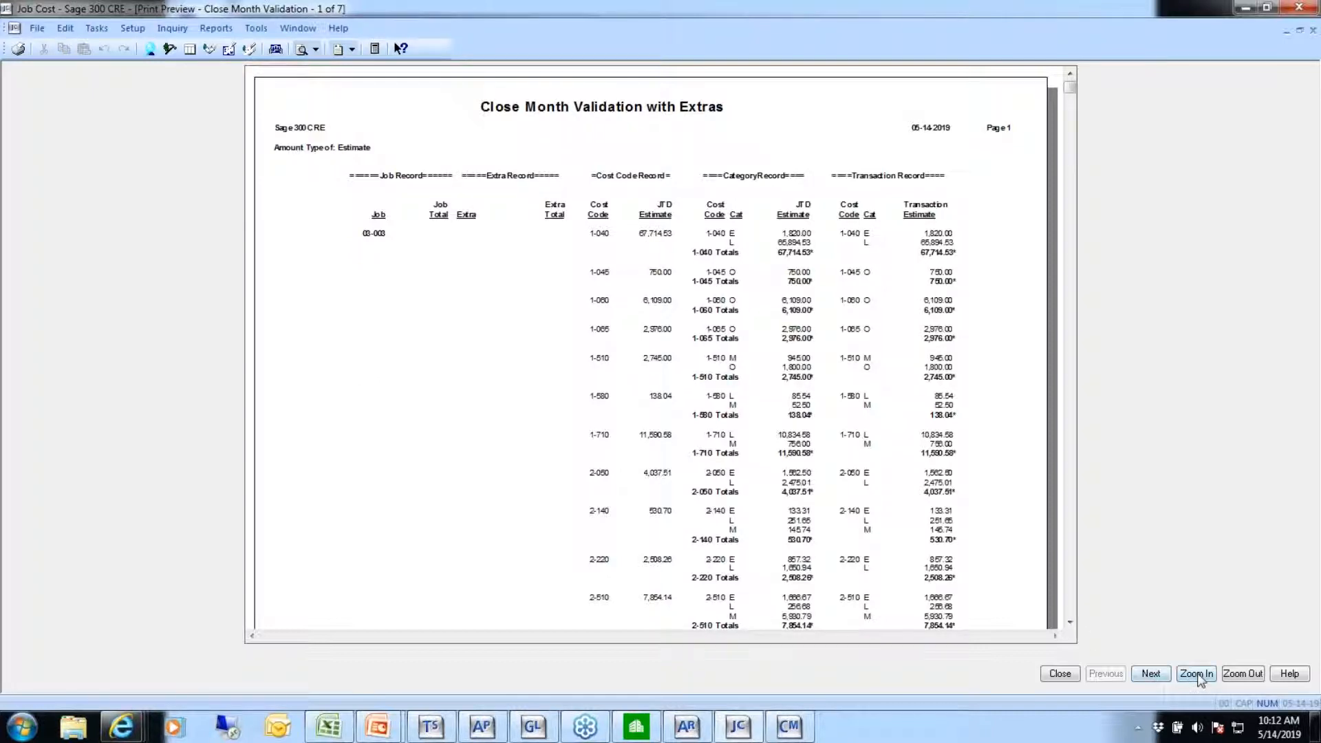
left_click(1196, 674)
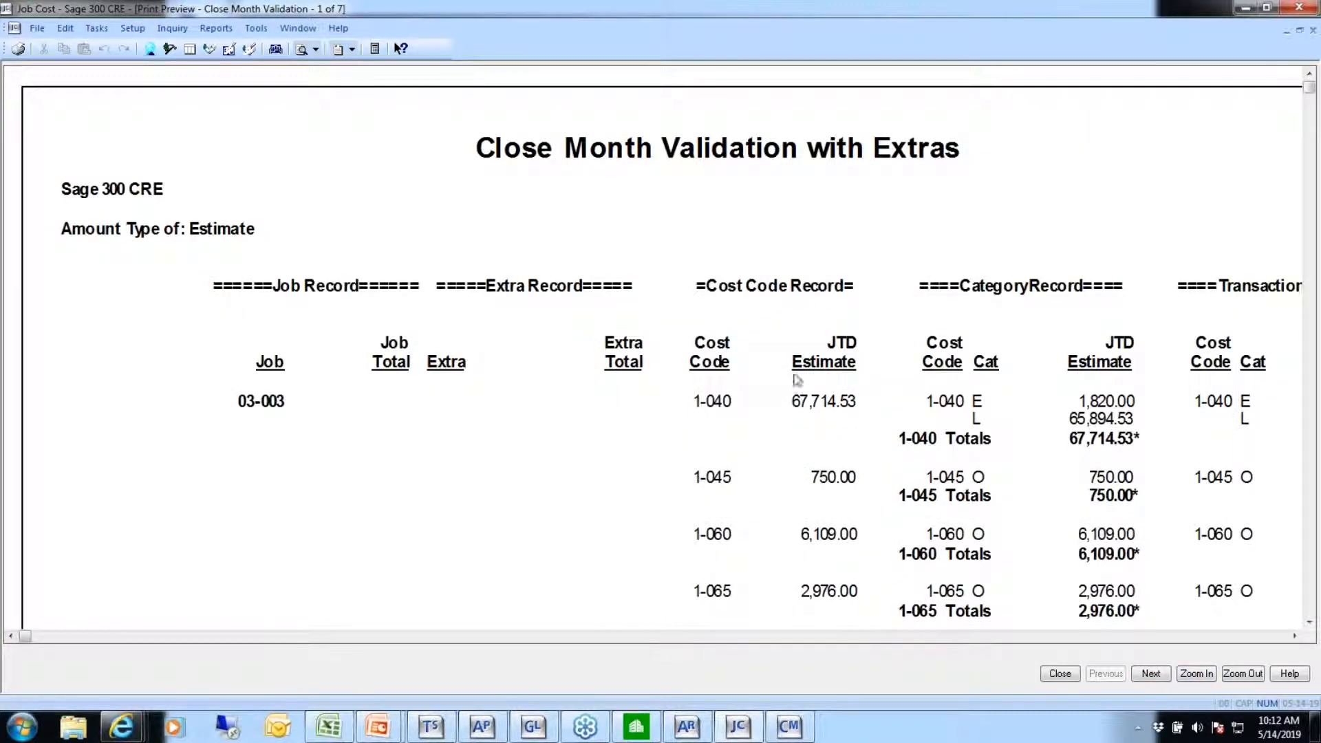
left_click(1294, 637)
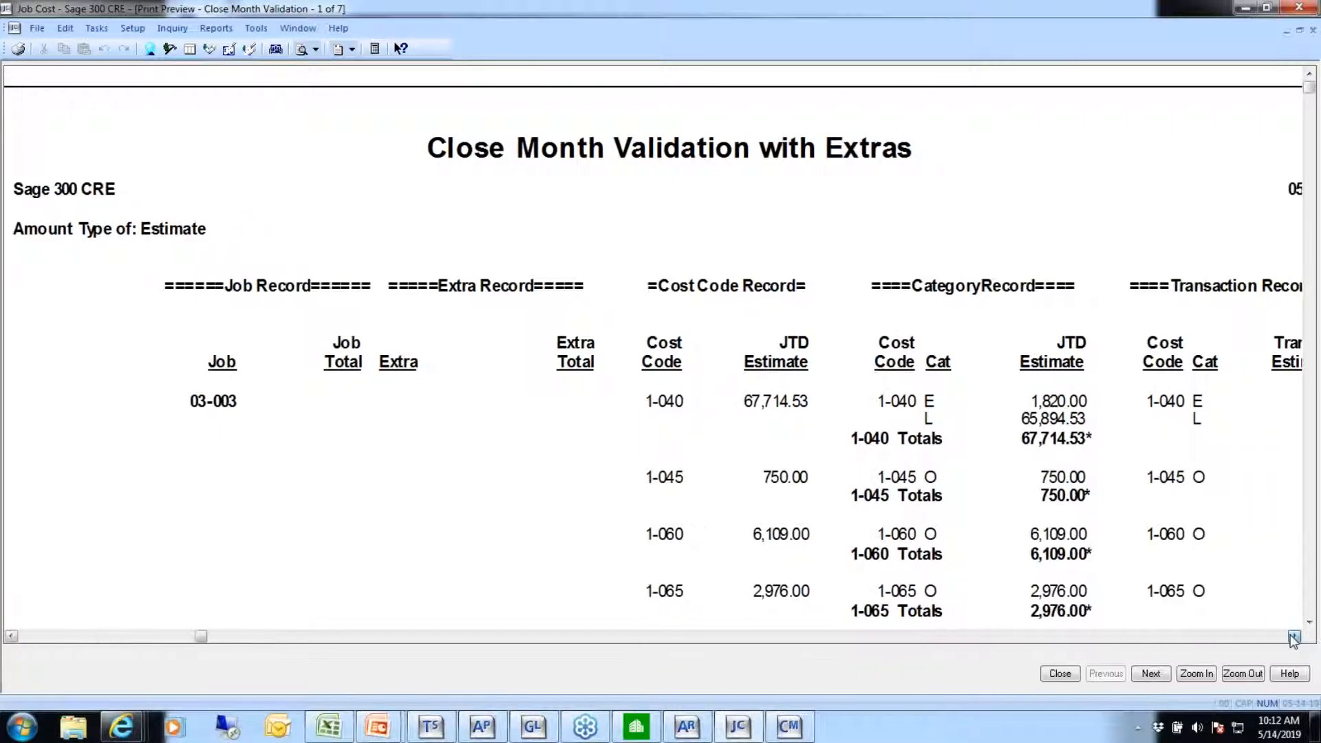
left_click(1294, 637)
left_click(1294, 636)
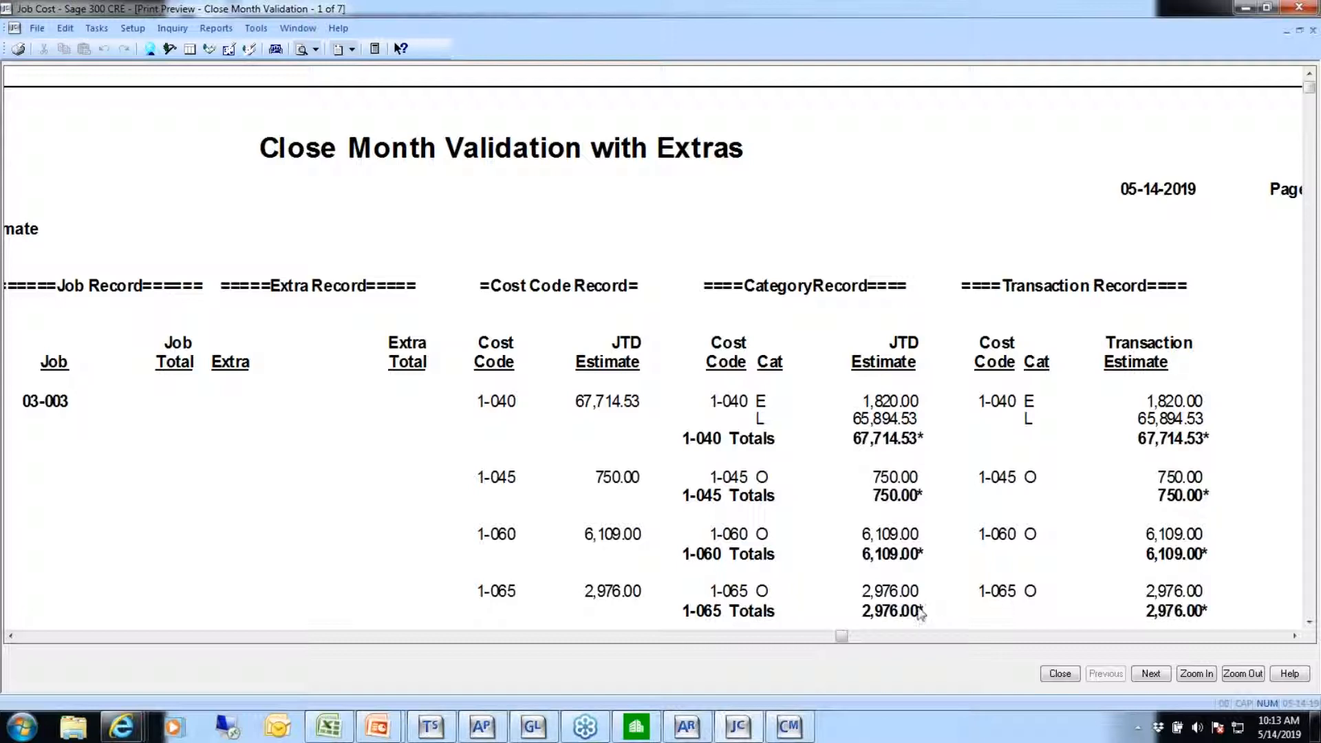
Page through to the report totals on page 7, and close the Close Month Validation preview and its print selection.
left_click(1151, 672)
left_click(1151, 672)
left_click(1151, 672)
left_click(1151, 672)
left_click(1151, 673)
left_click(1151, 673)
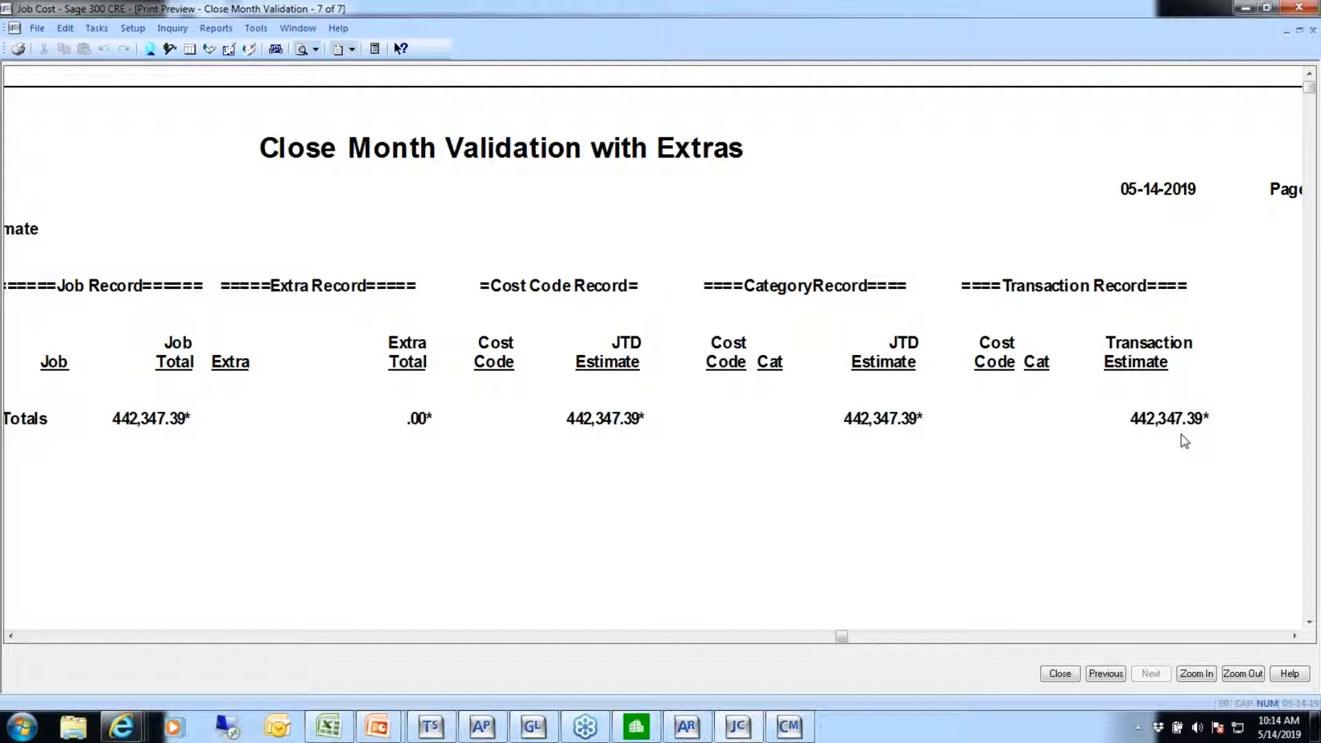
left_click(1070, 677)
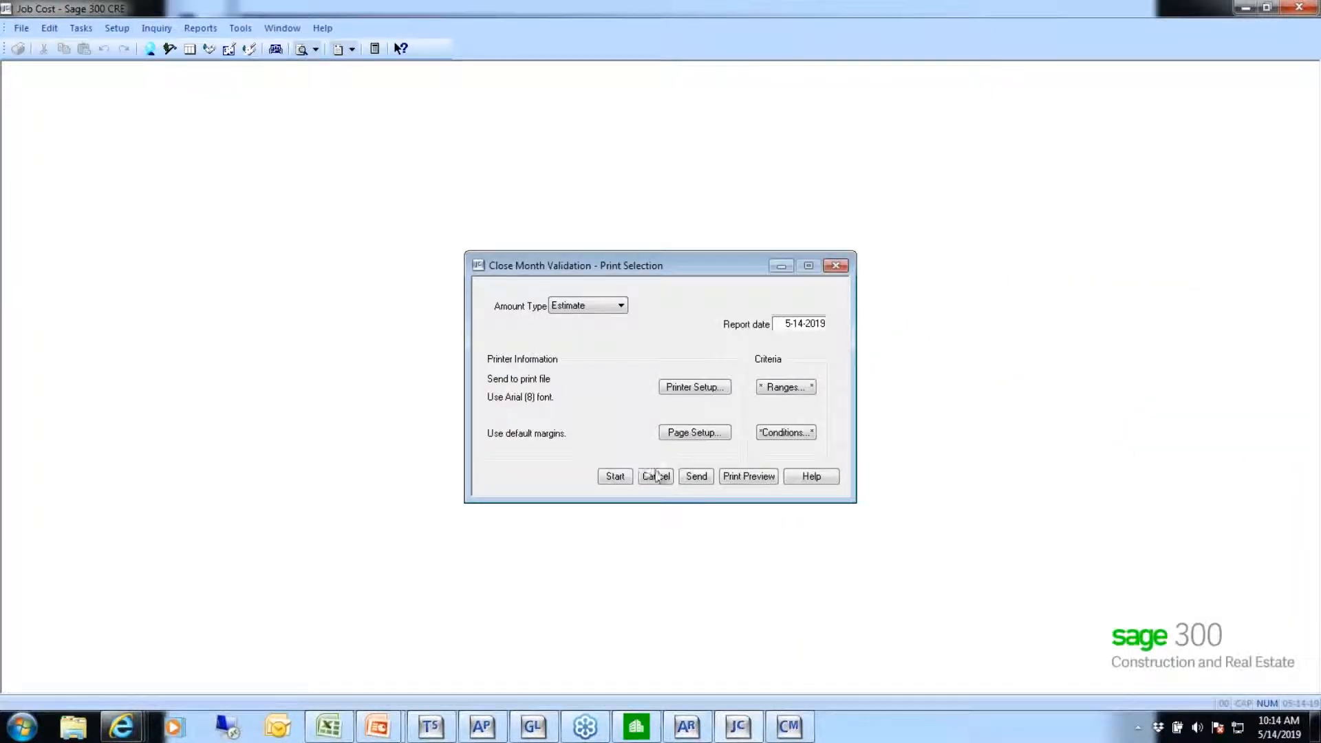
left_click(656, 476)
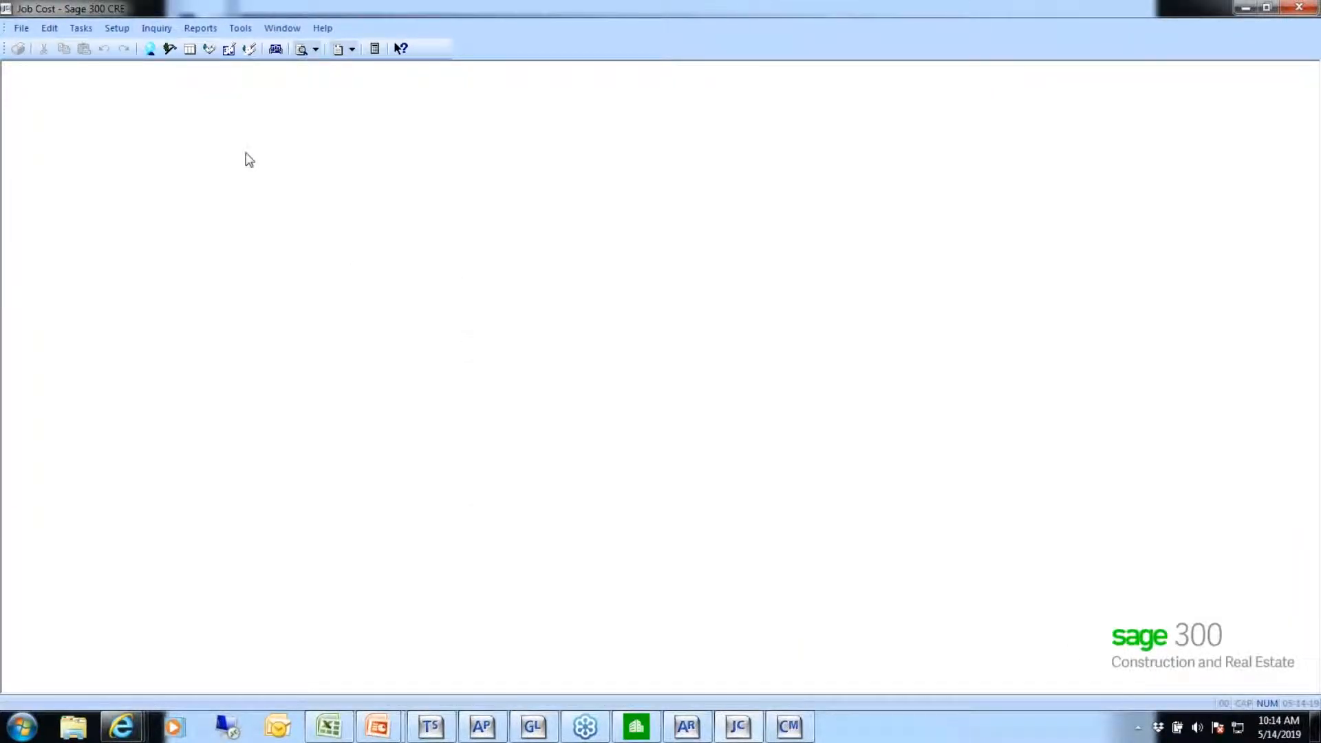
View the totals of the Equipment category for job 03-001, cost code 1-040, in Category Setup, and close it without saving.
left_click(118, 29)
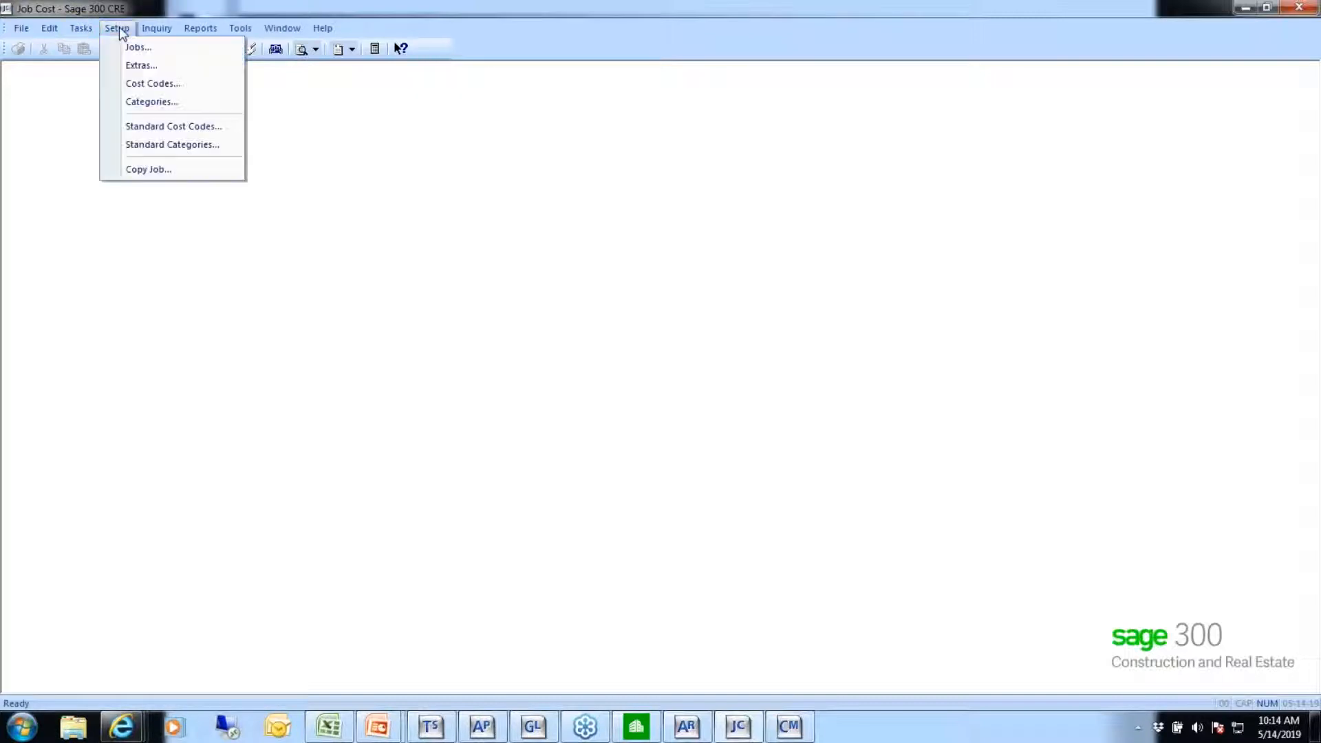
left_click(138, 102)
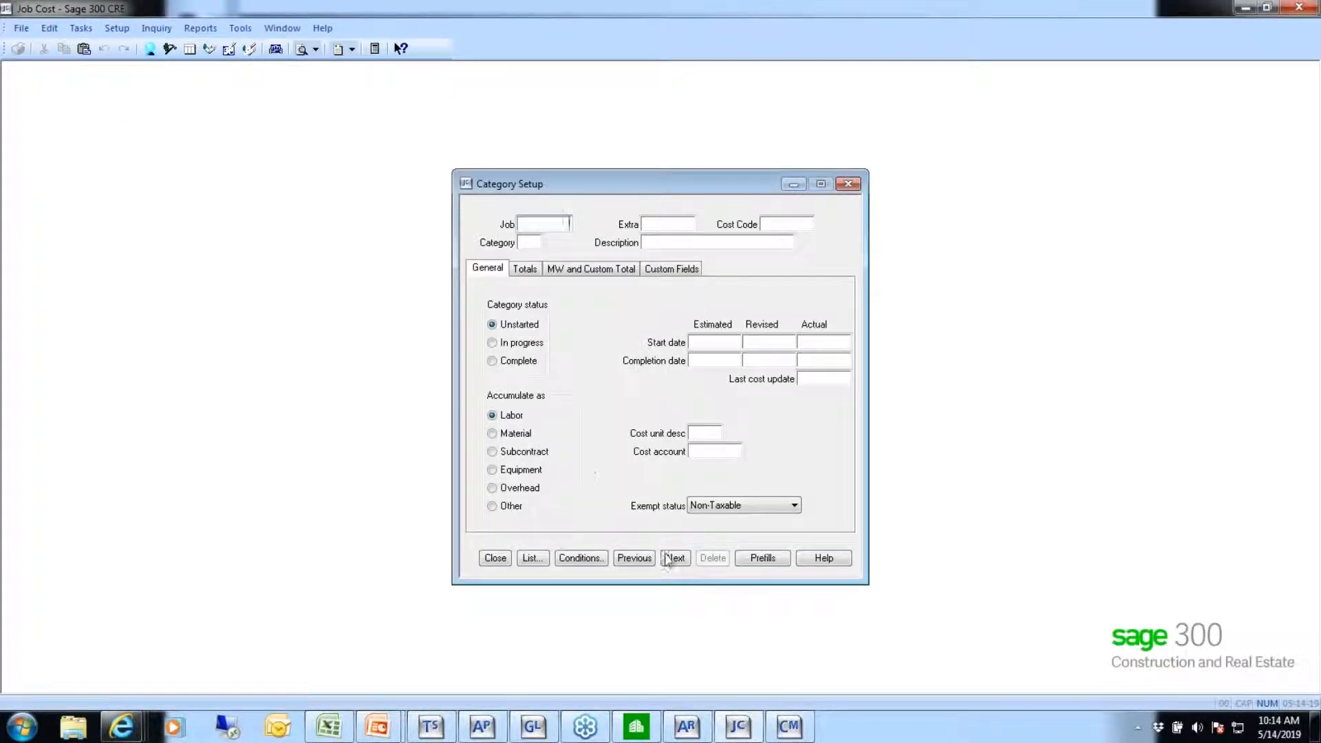
left_click(673, 559)
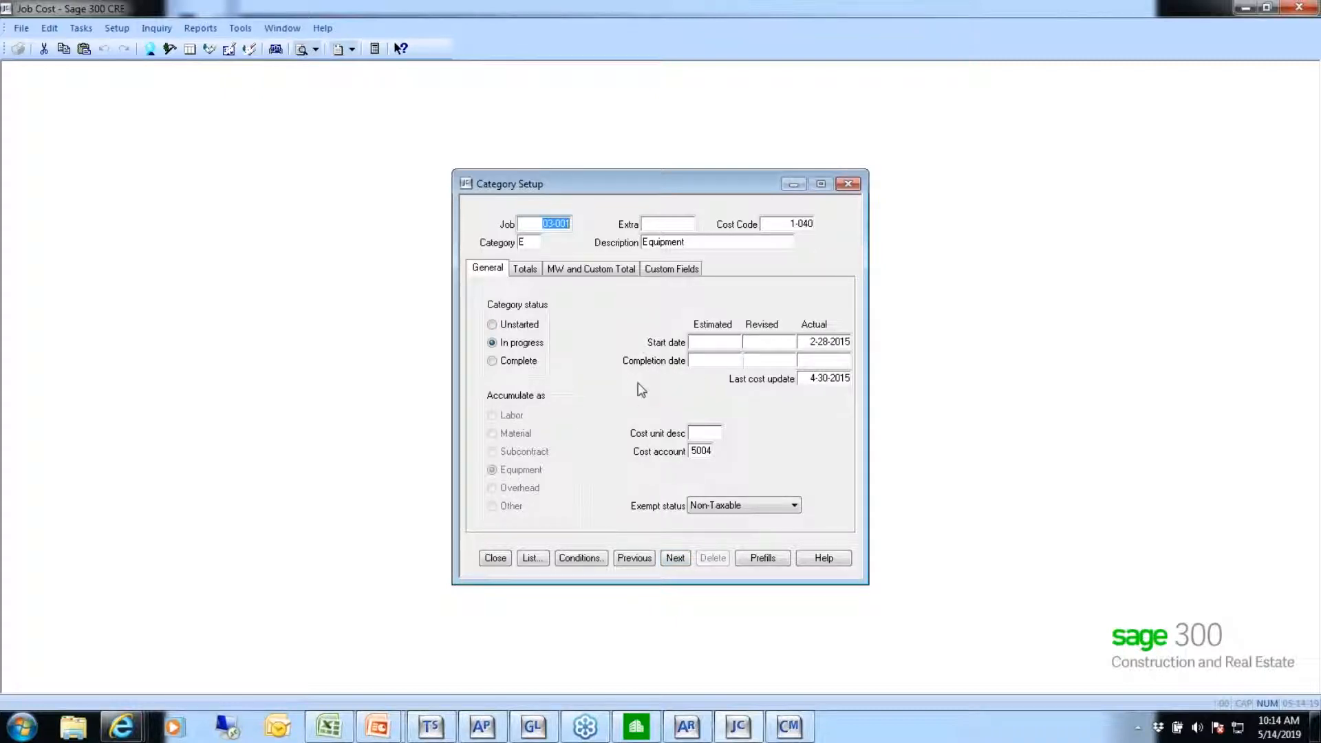
key("Tab")
key("Tab")
key("Tab")
key("Tab")
key("Tab")
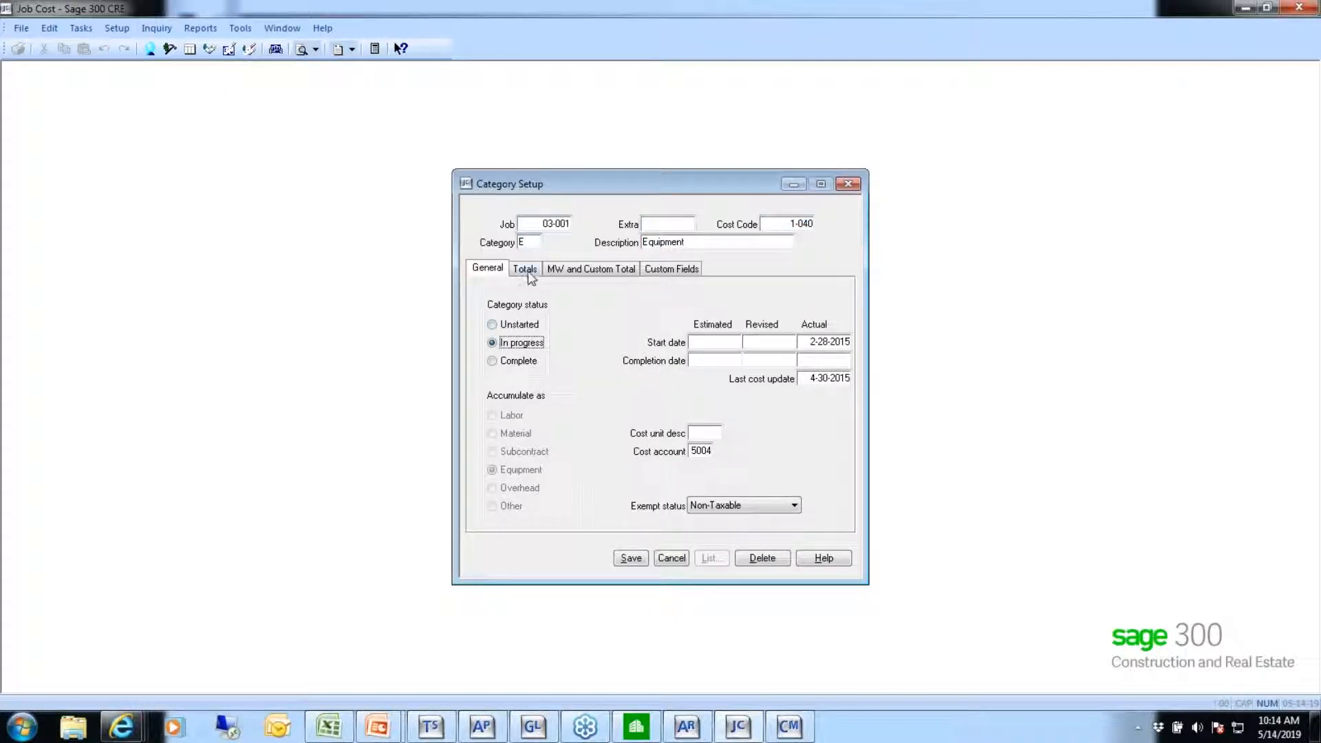
left_click(527, 271)
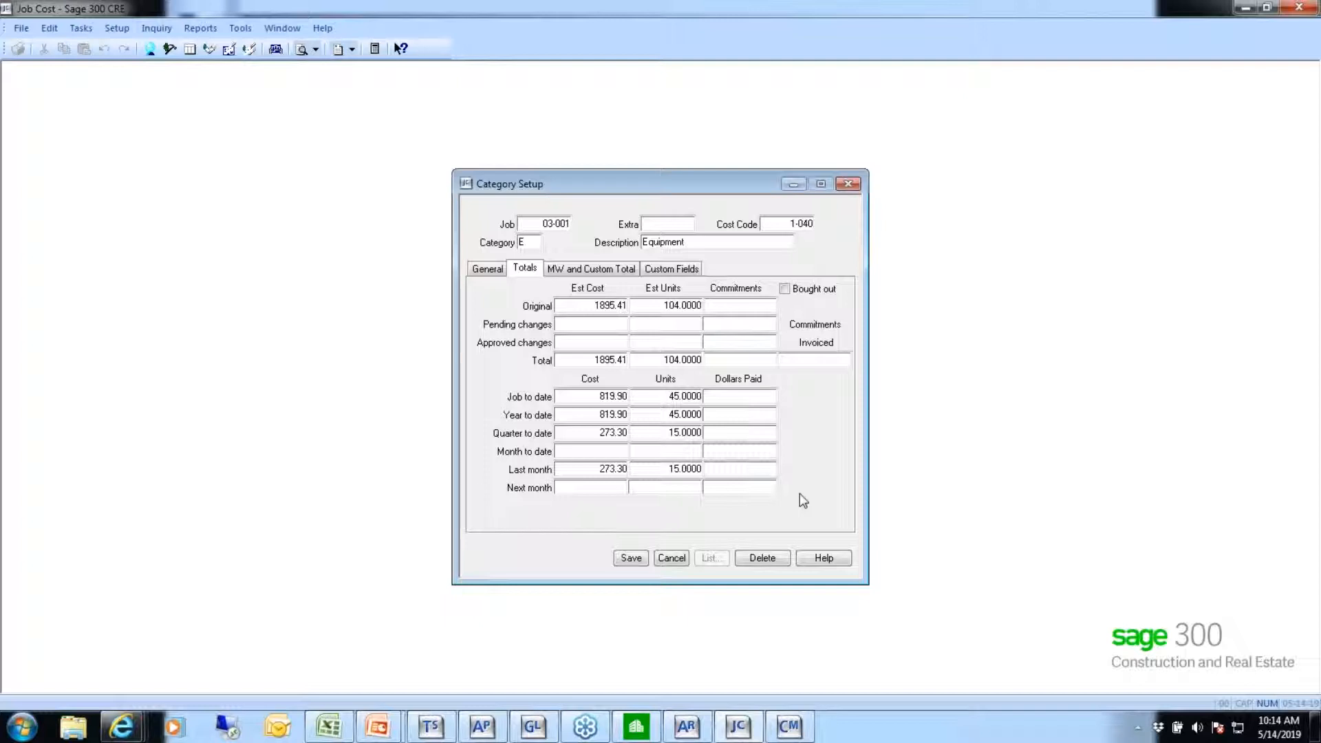
left_click(676, 562)
left_click(499, 558)
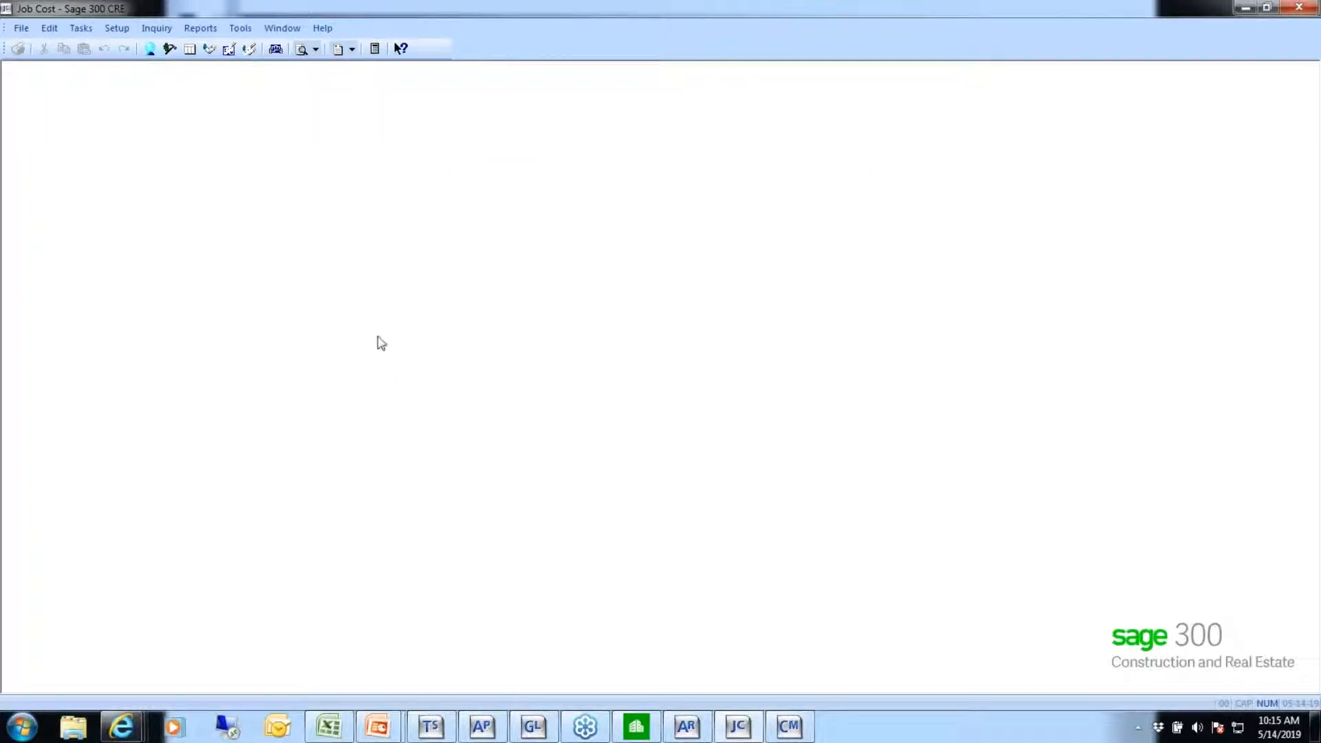
Turn off auditing of setup activity in the Job Cost options.
left_click(240, 29)
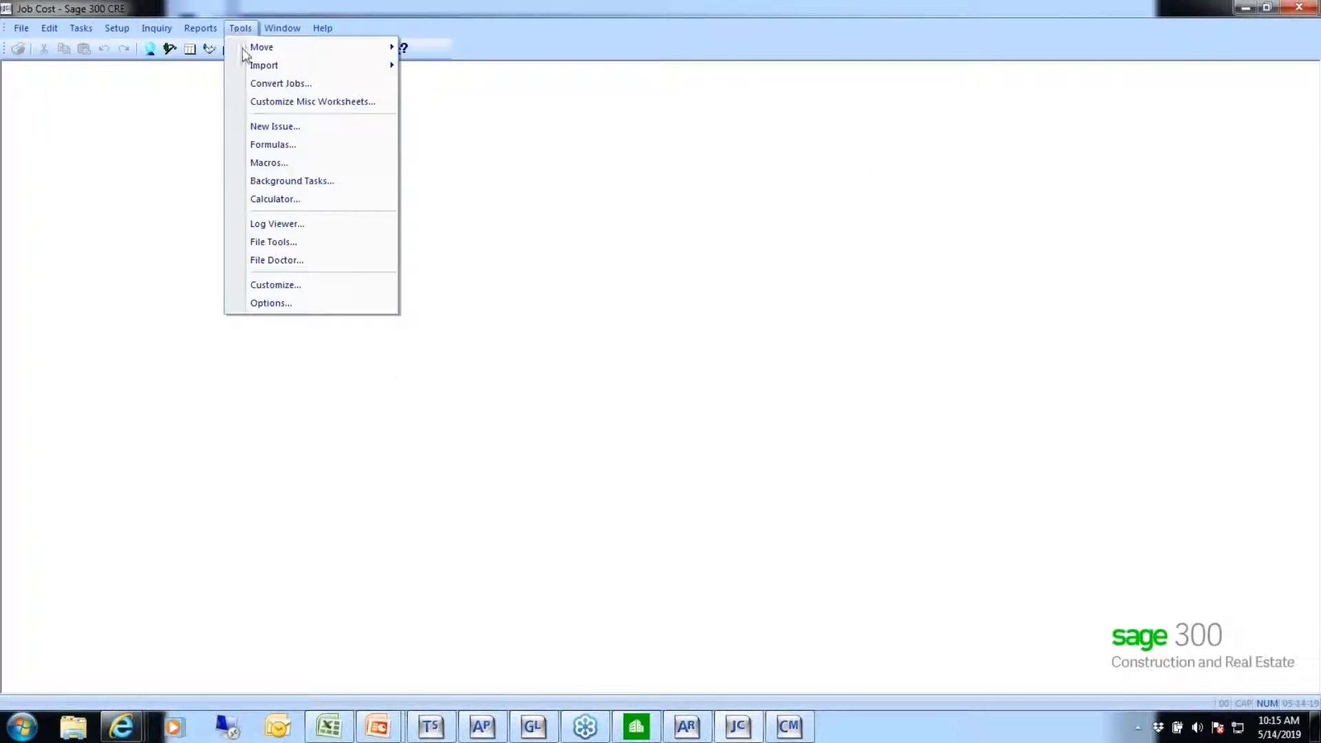
left_click(270, 303)
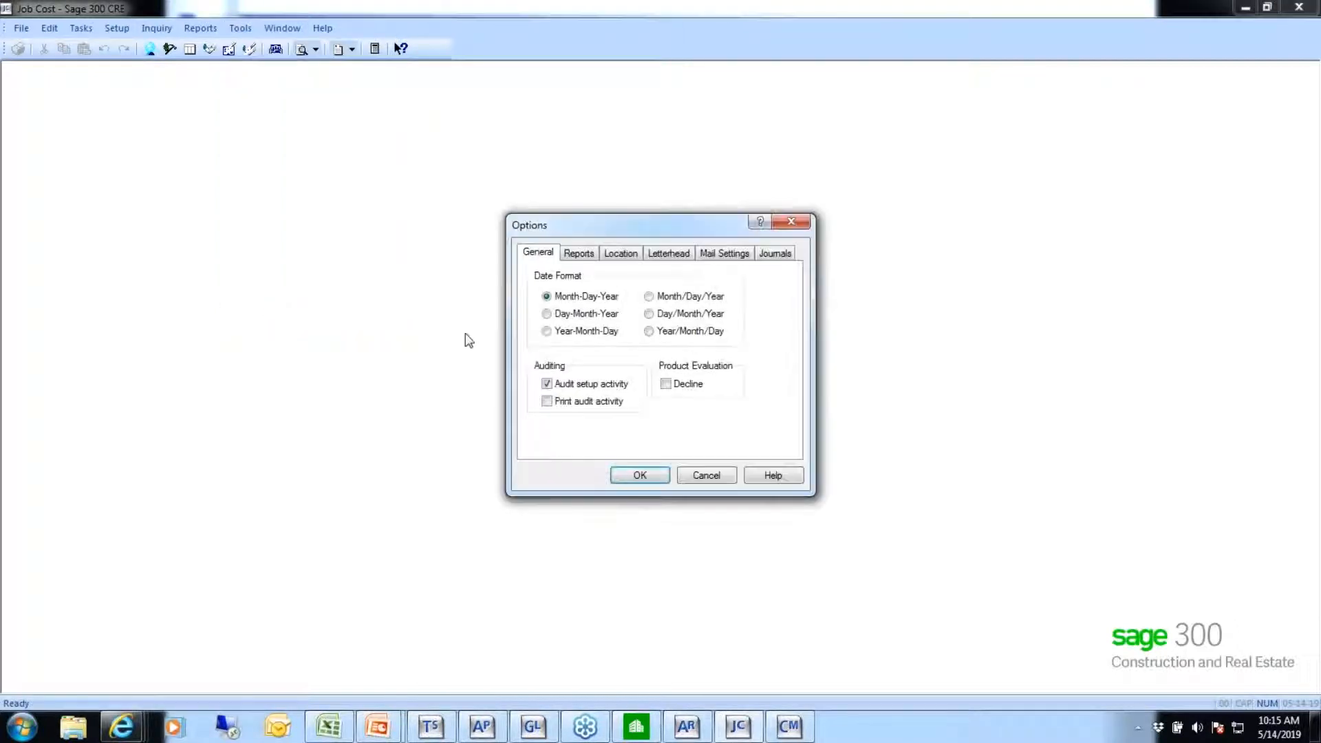
left_click(547, 385)
left_click(635, 477)
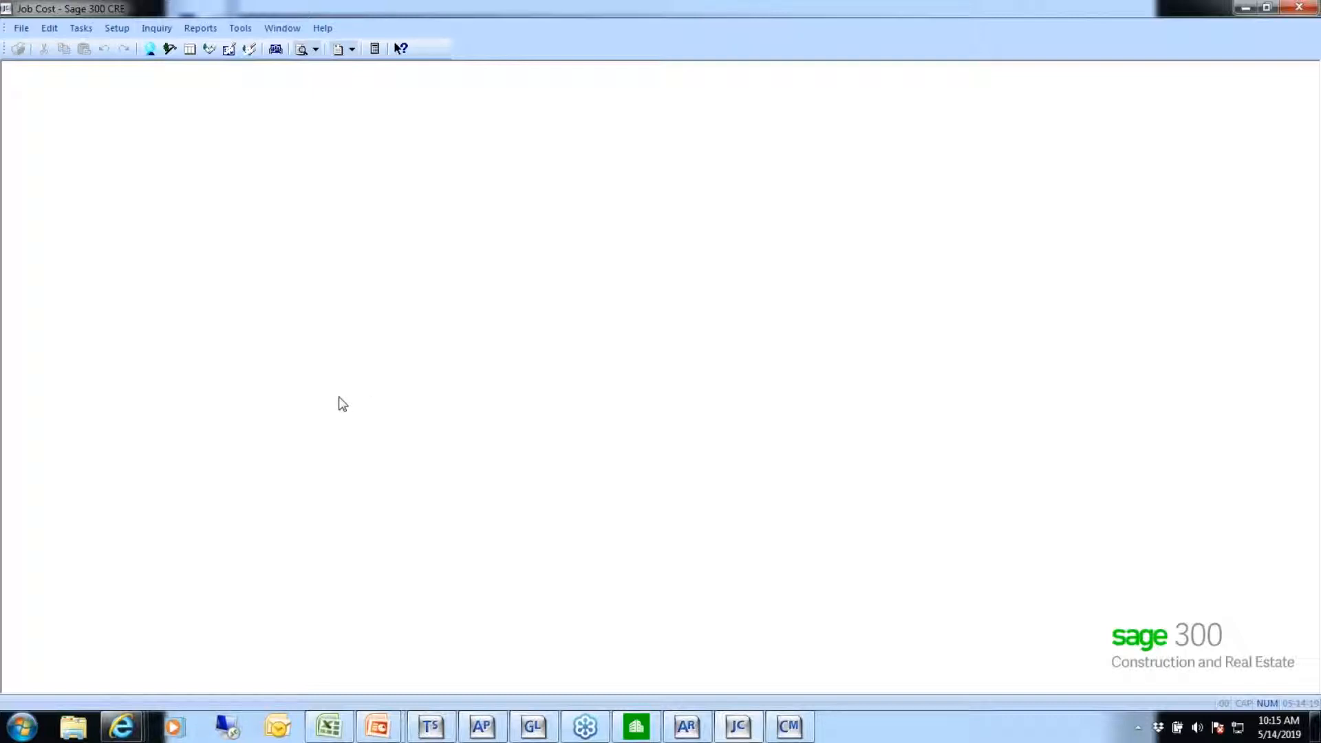
Switch to the Sage 300 CRE Desktop, open the Reconciliation tool and try to run its Reconciliation Dashboard report.
left_click(636, 728)
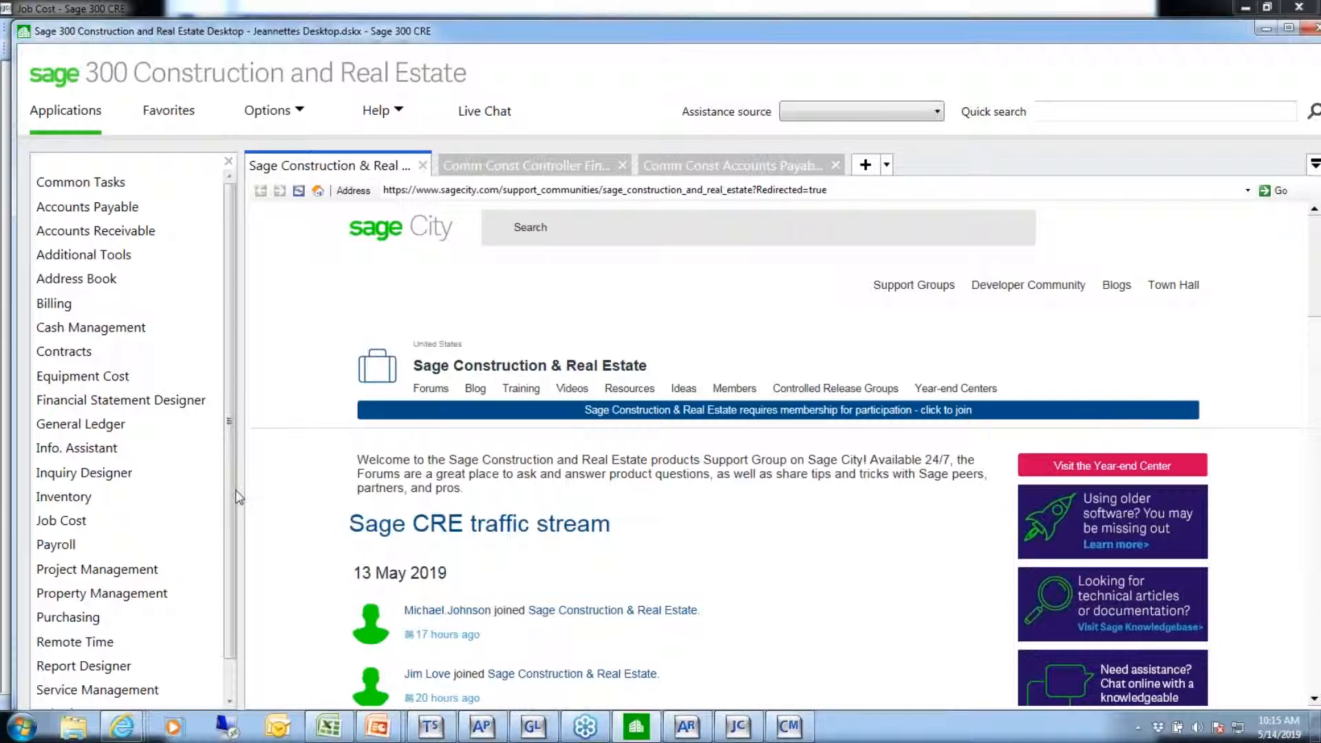
left_click(77, 260)
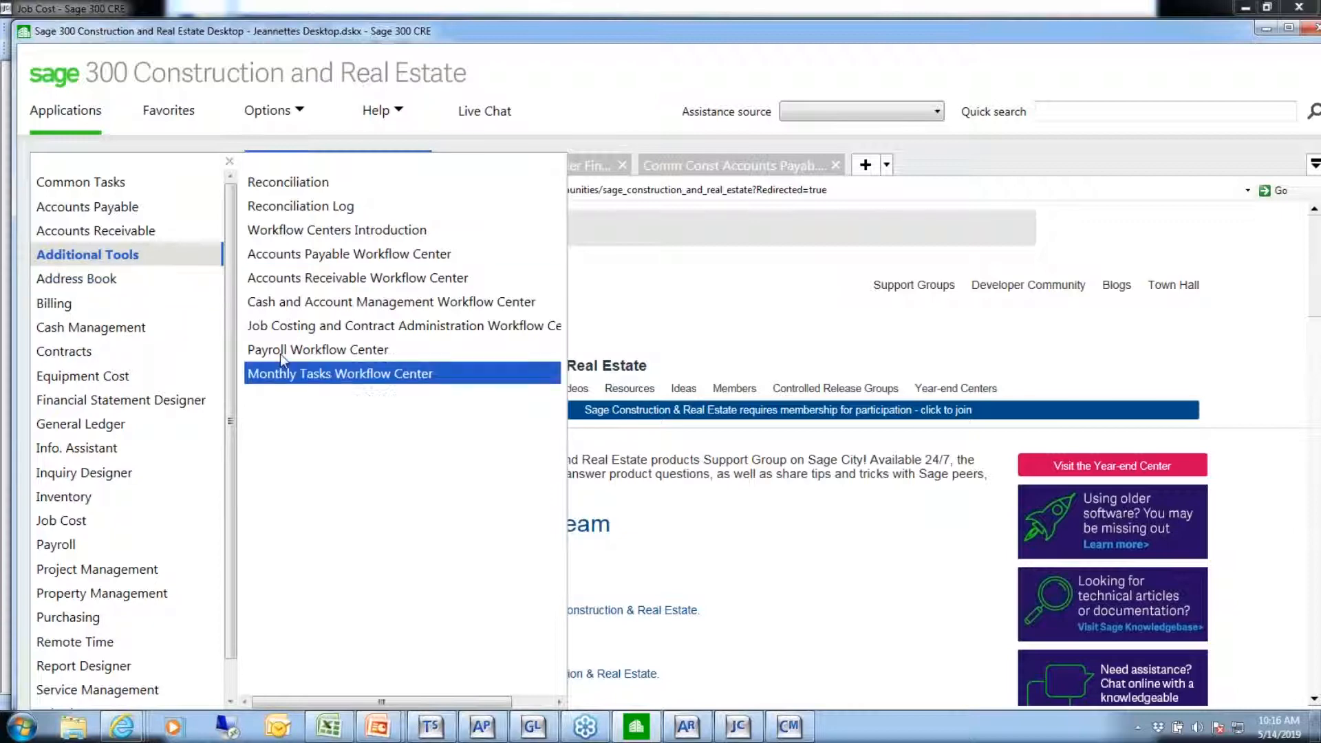
left_click(286, 183)
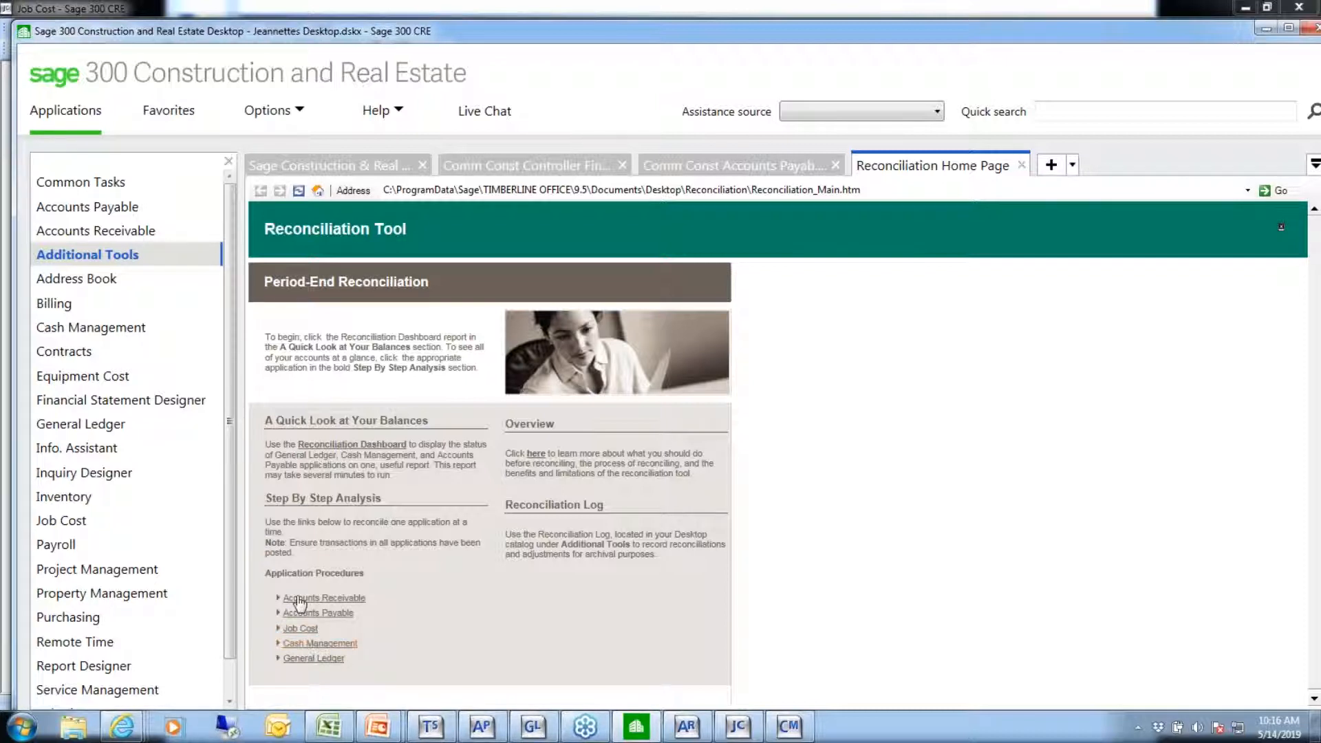
left_click(337, 450)
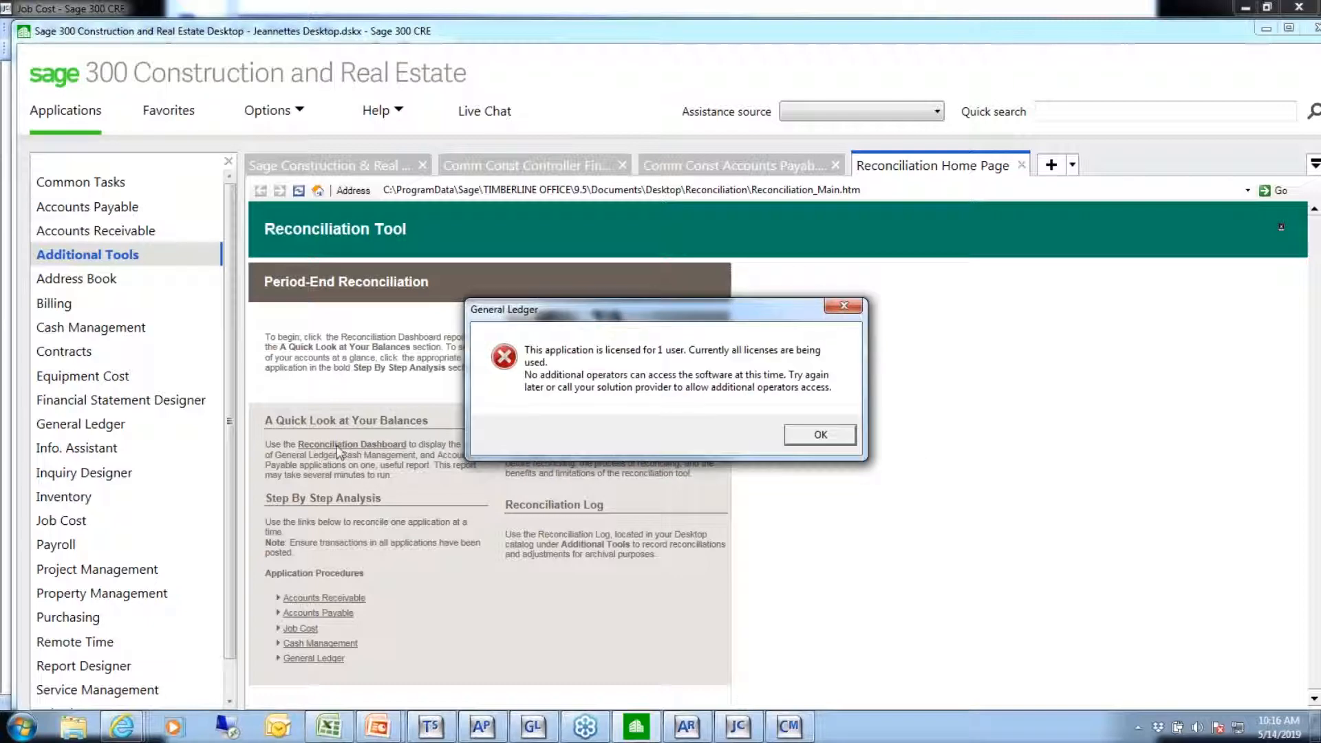
left_click(825, 435)
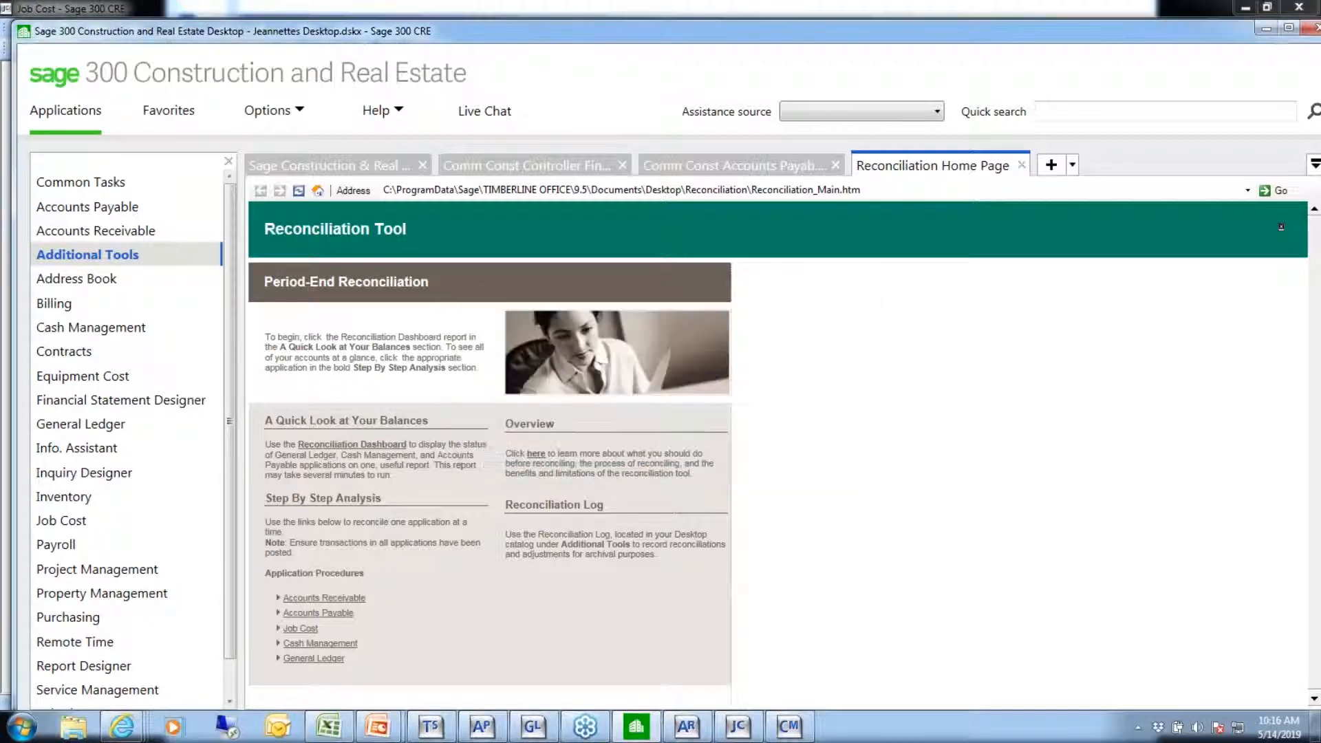
Close the Accounts Payable, General Ledger, Accounts Receivable, Job Cost and Cash Management application windows.
left_click(481, 726)
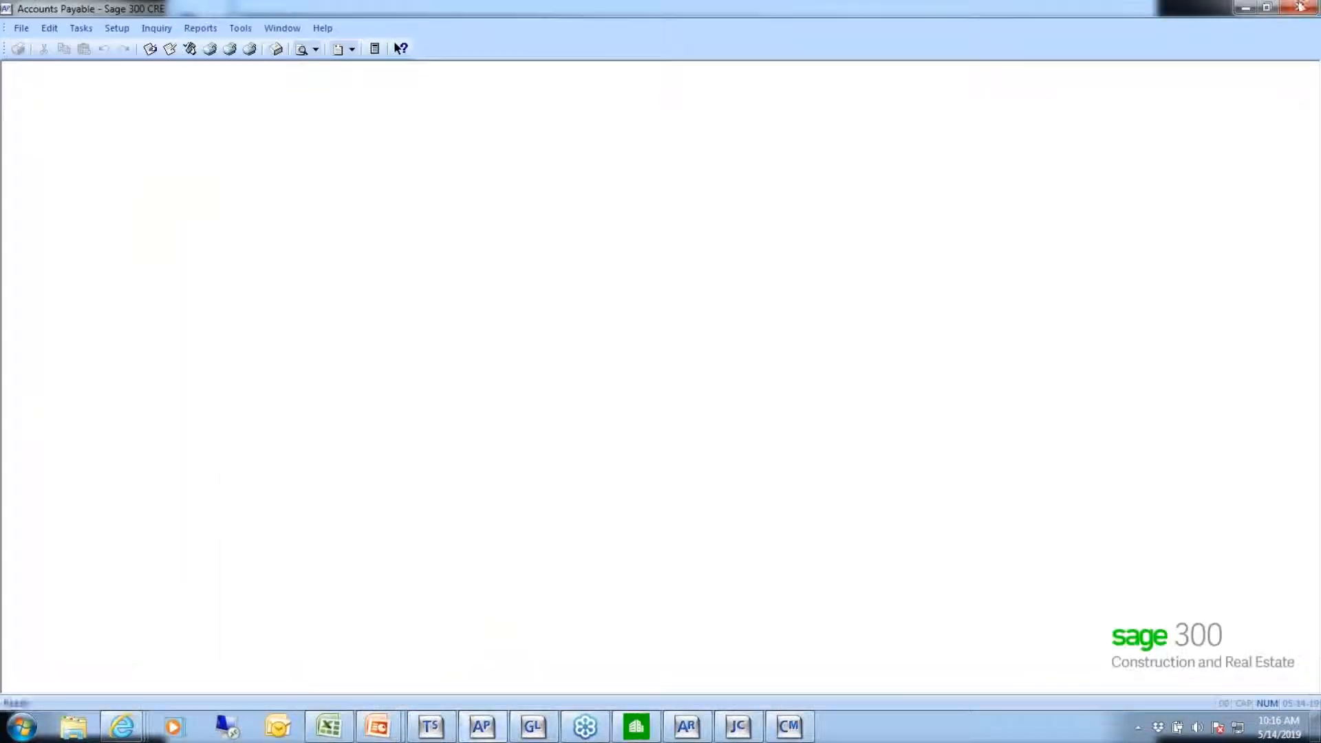
left_click(1301, 7)
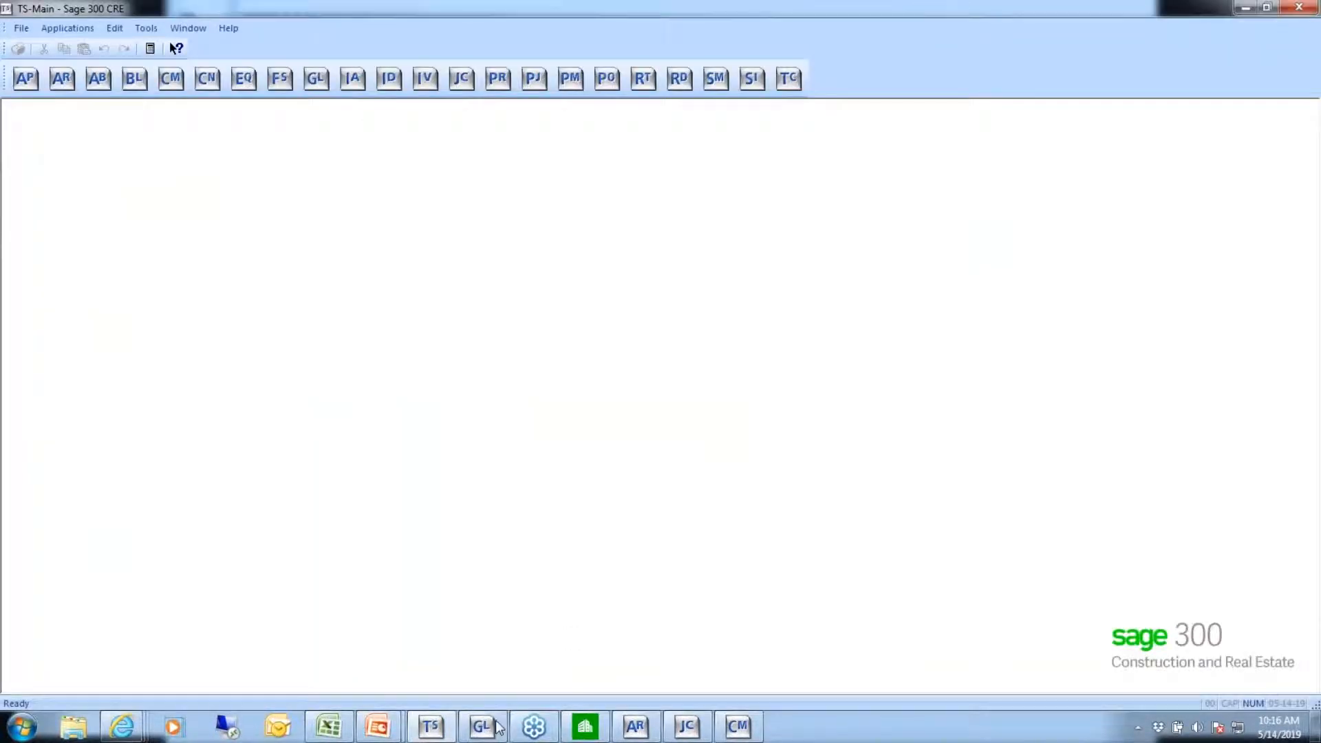
left_click(497, 727)
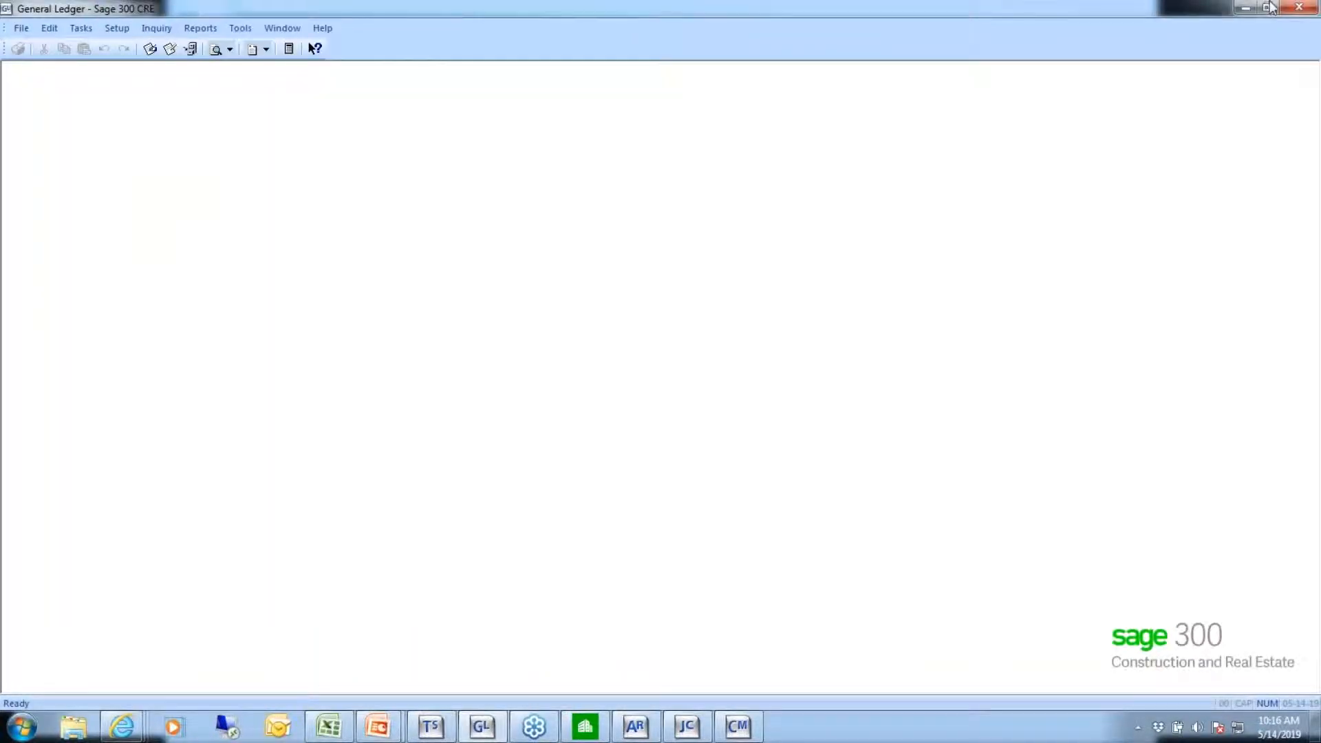
left_click(1290, 9)
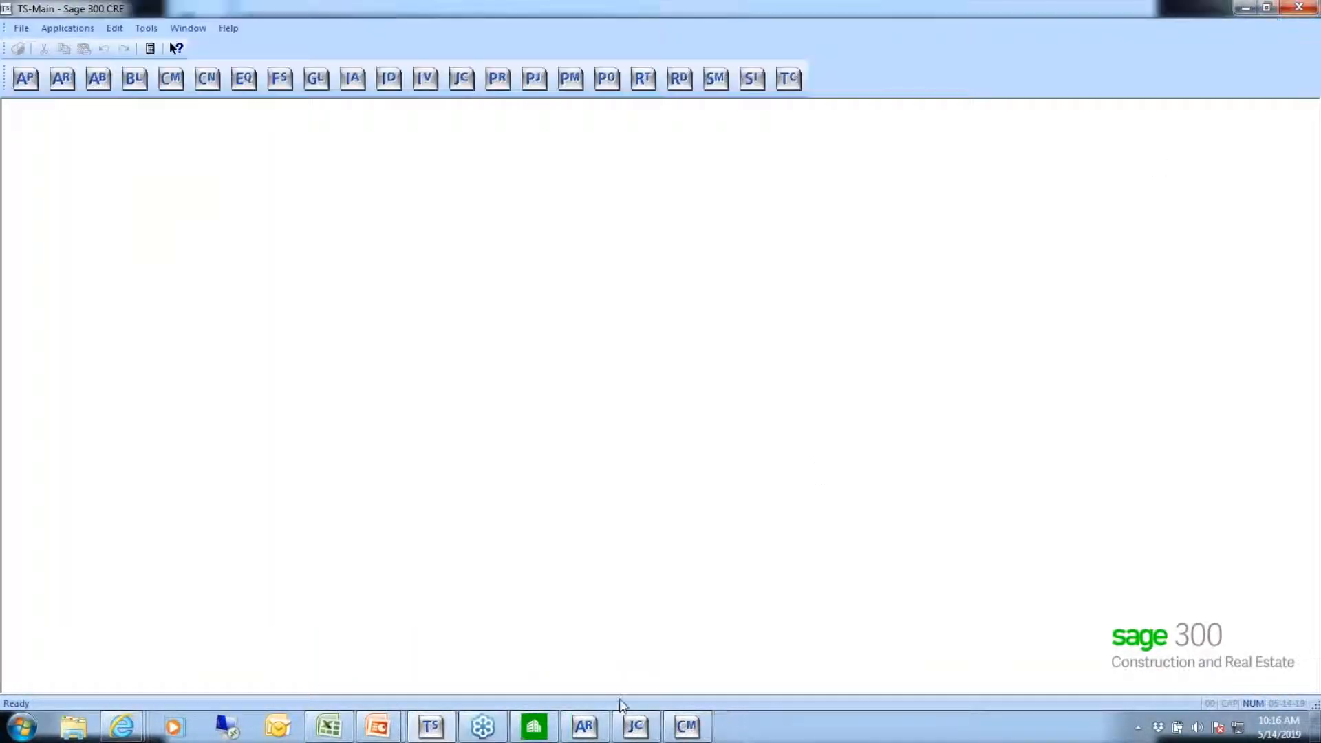
left_click(583, 727)
left_click(1299, 8)
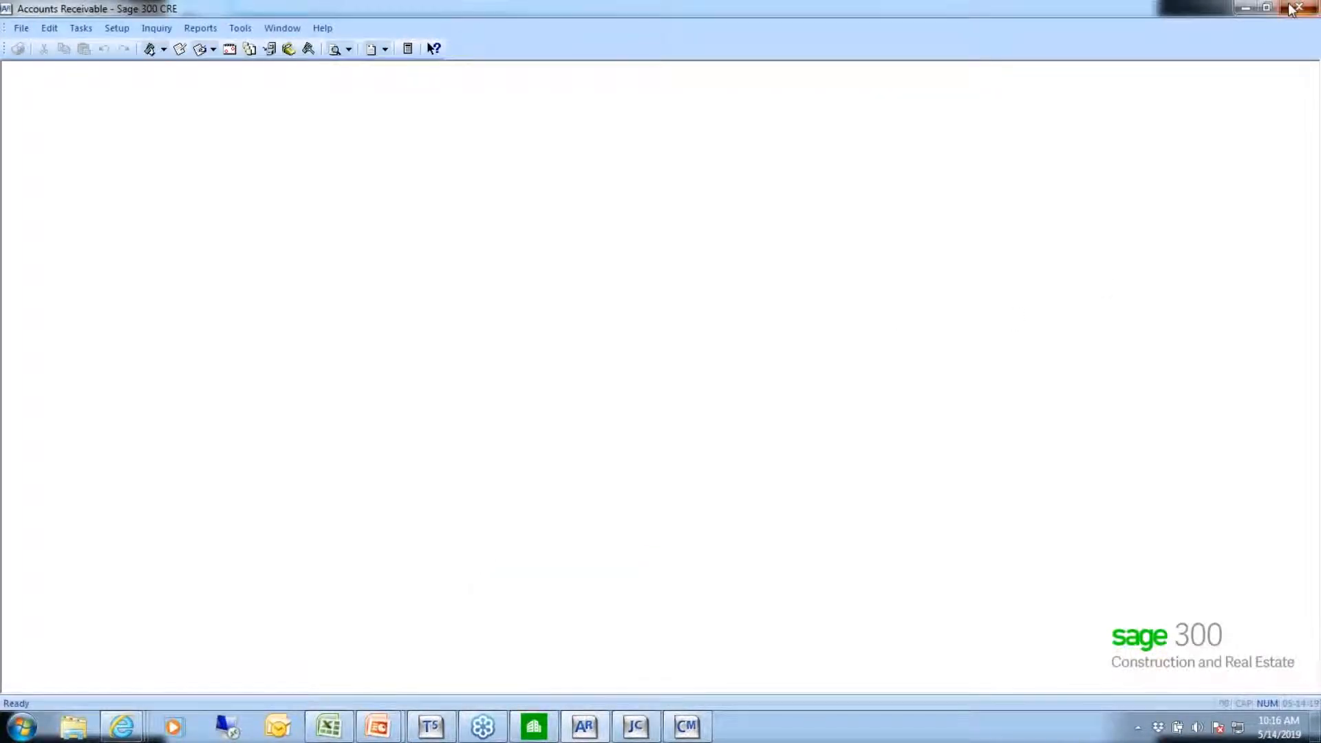
left_click(583, 727)
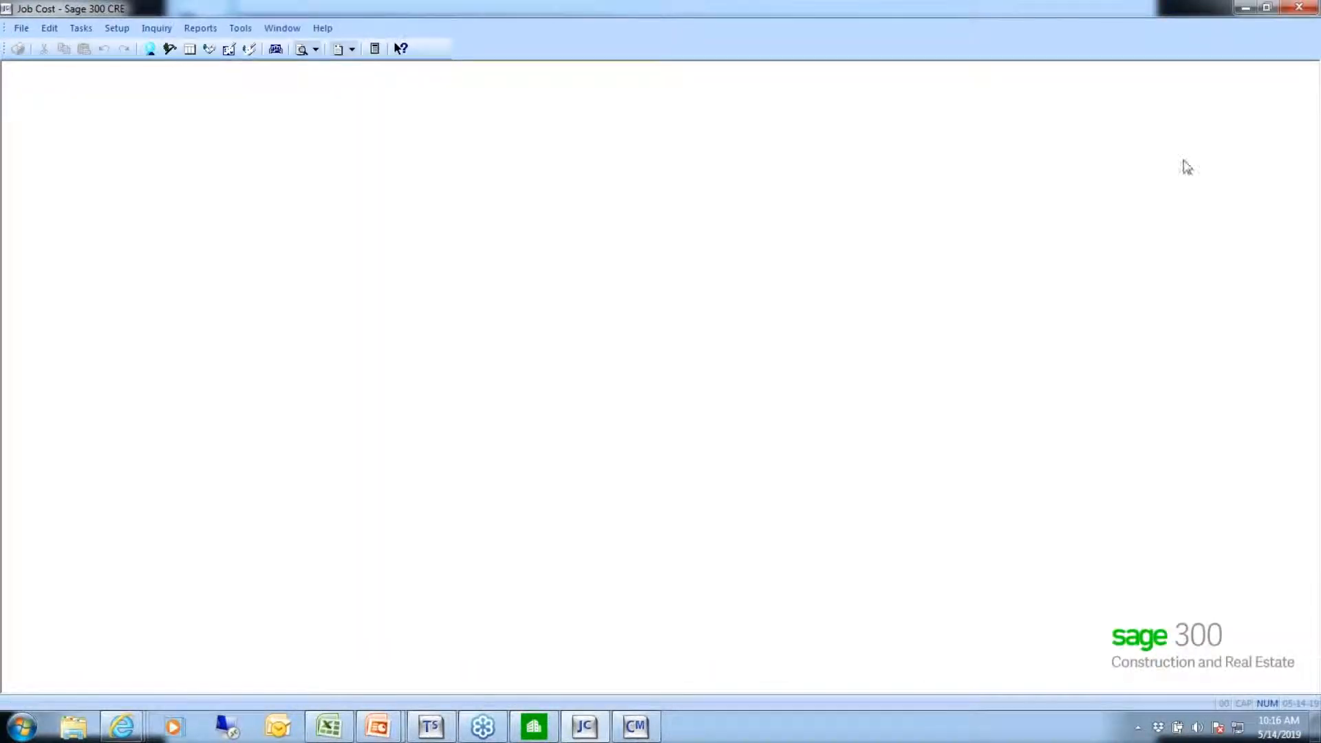
left_click(1299, 8)
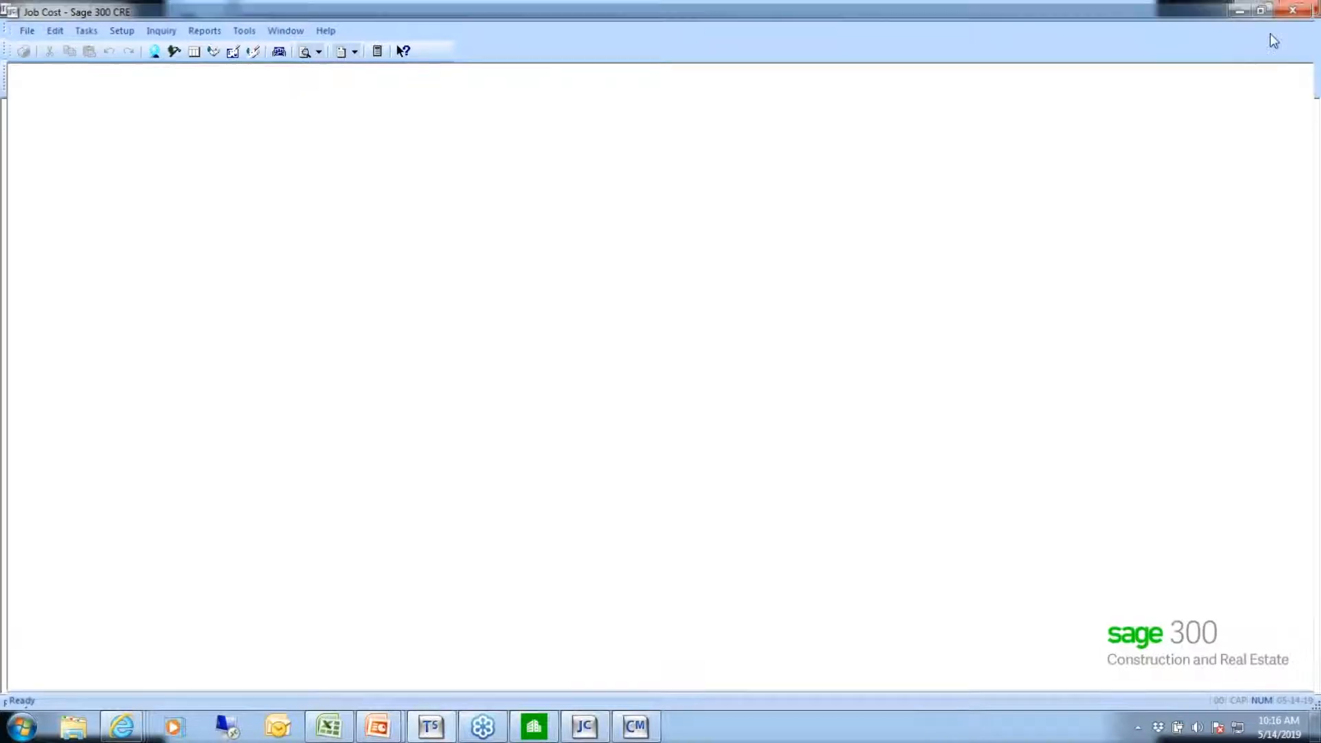
left_click(583, 728)
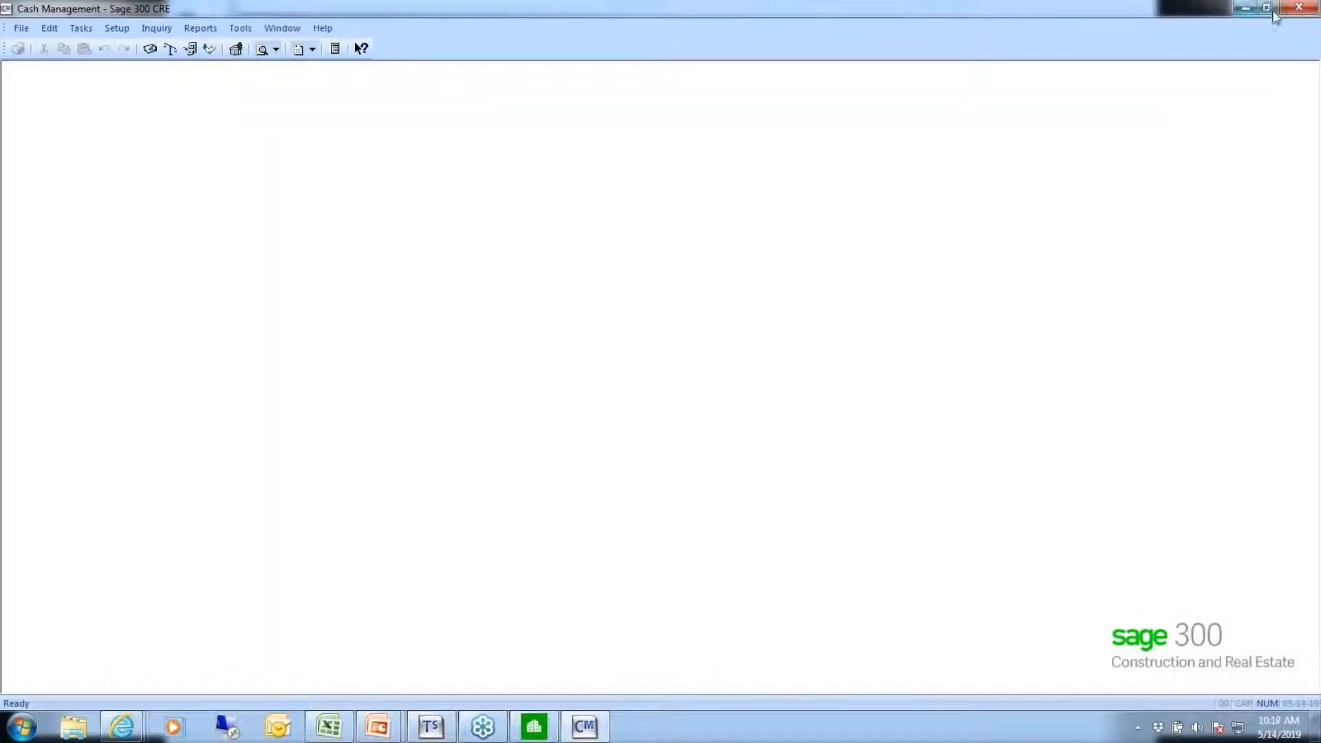
left_click(1296, 8)
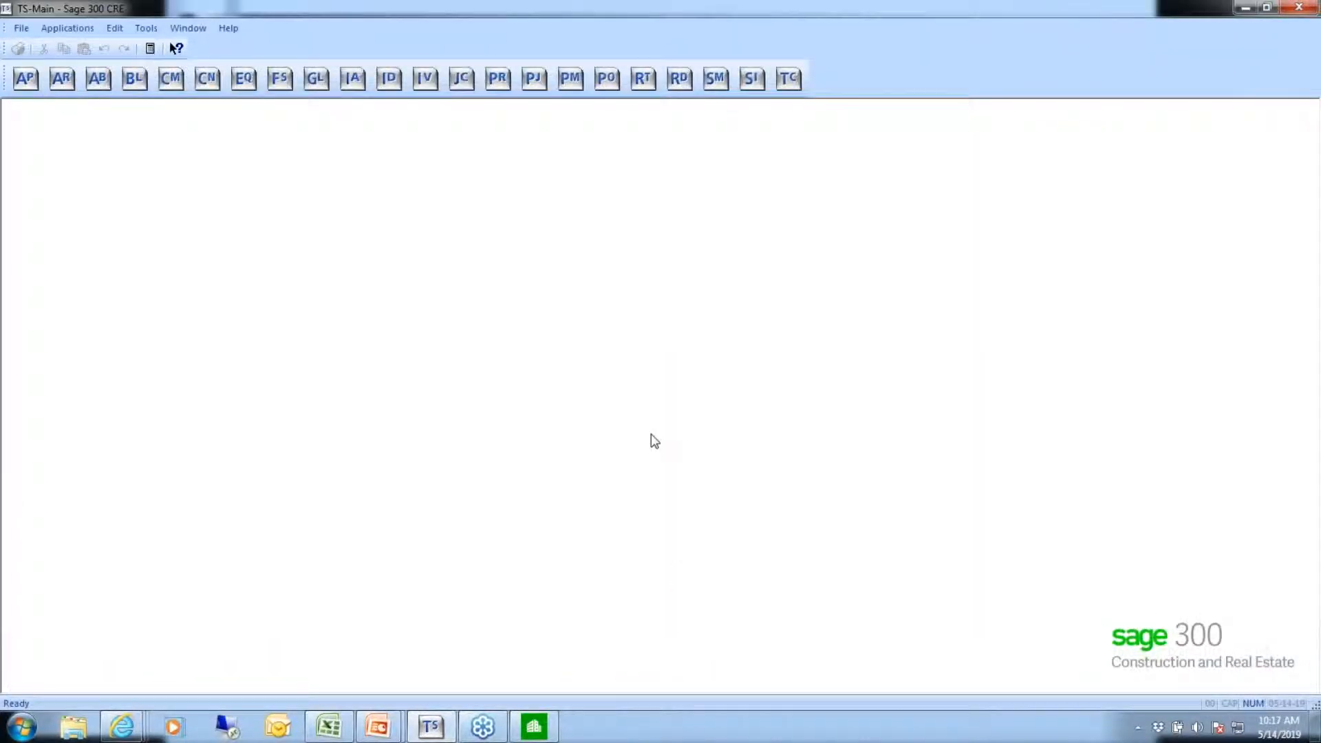
Return to the Sage 300 CRE Desktop and preview the Reconciliation Dashboard report with 0531 as the current period end date.
left_click(535, 728)
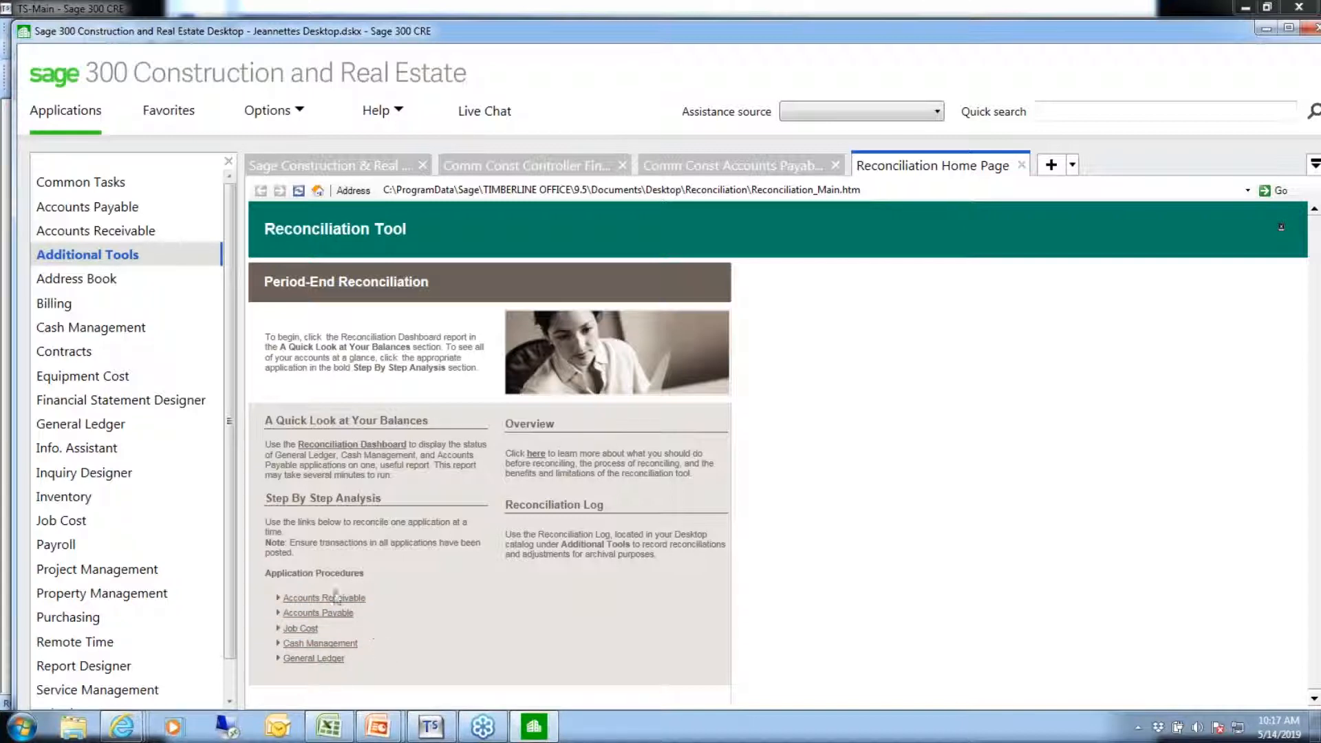
left_click(348, 447)
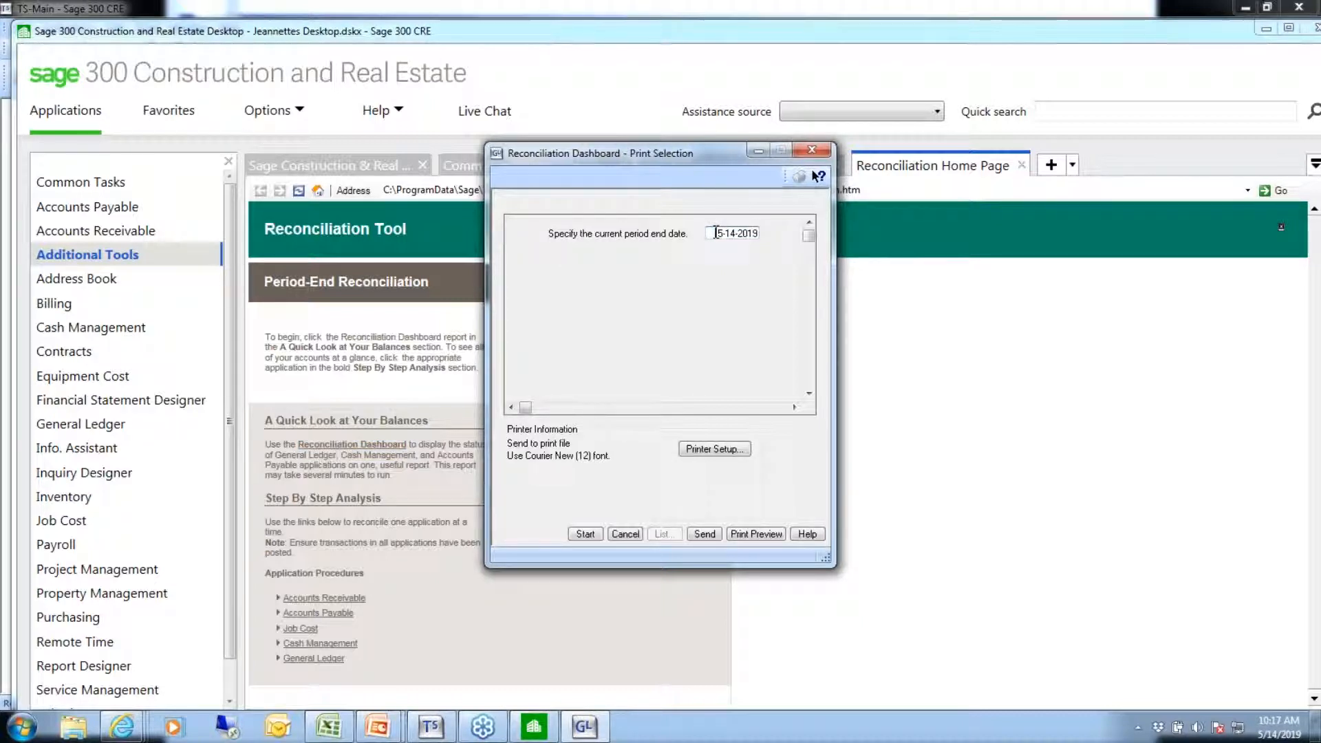
type("0531")
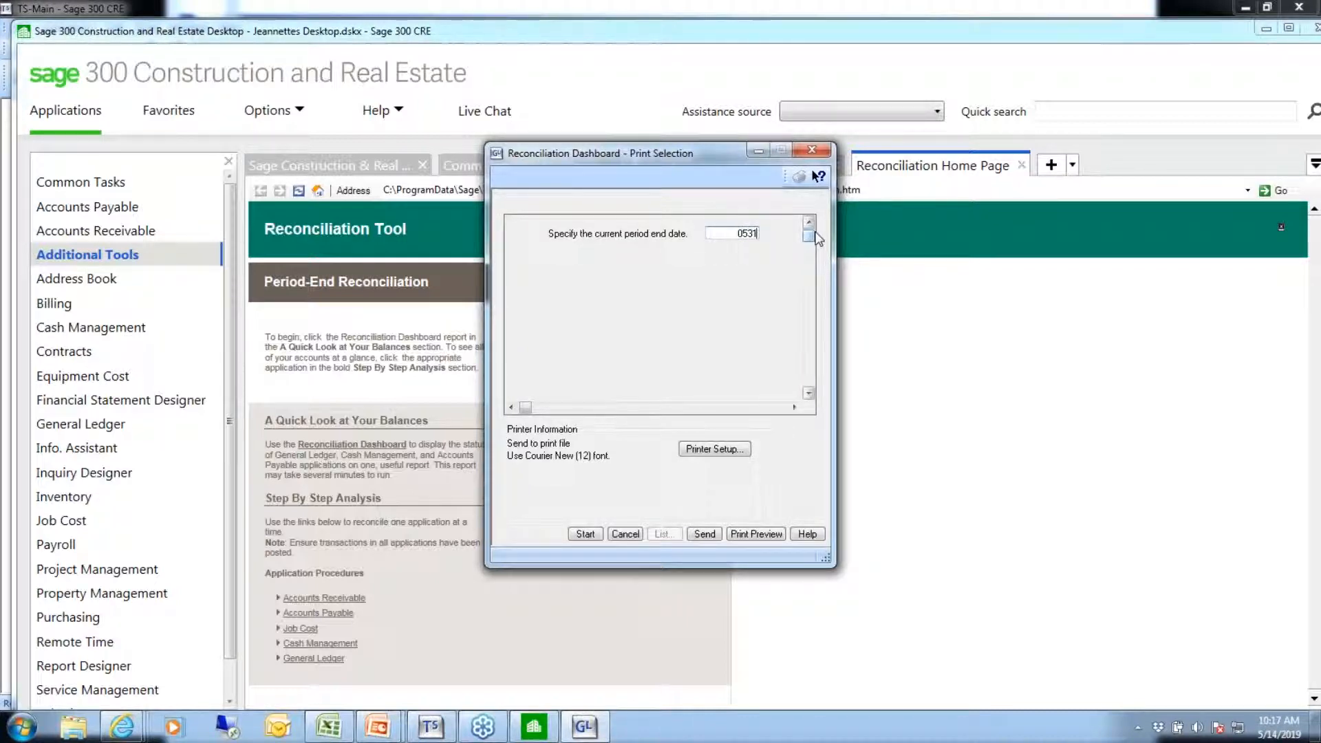
key("Tab")
left_click(759, 538)
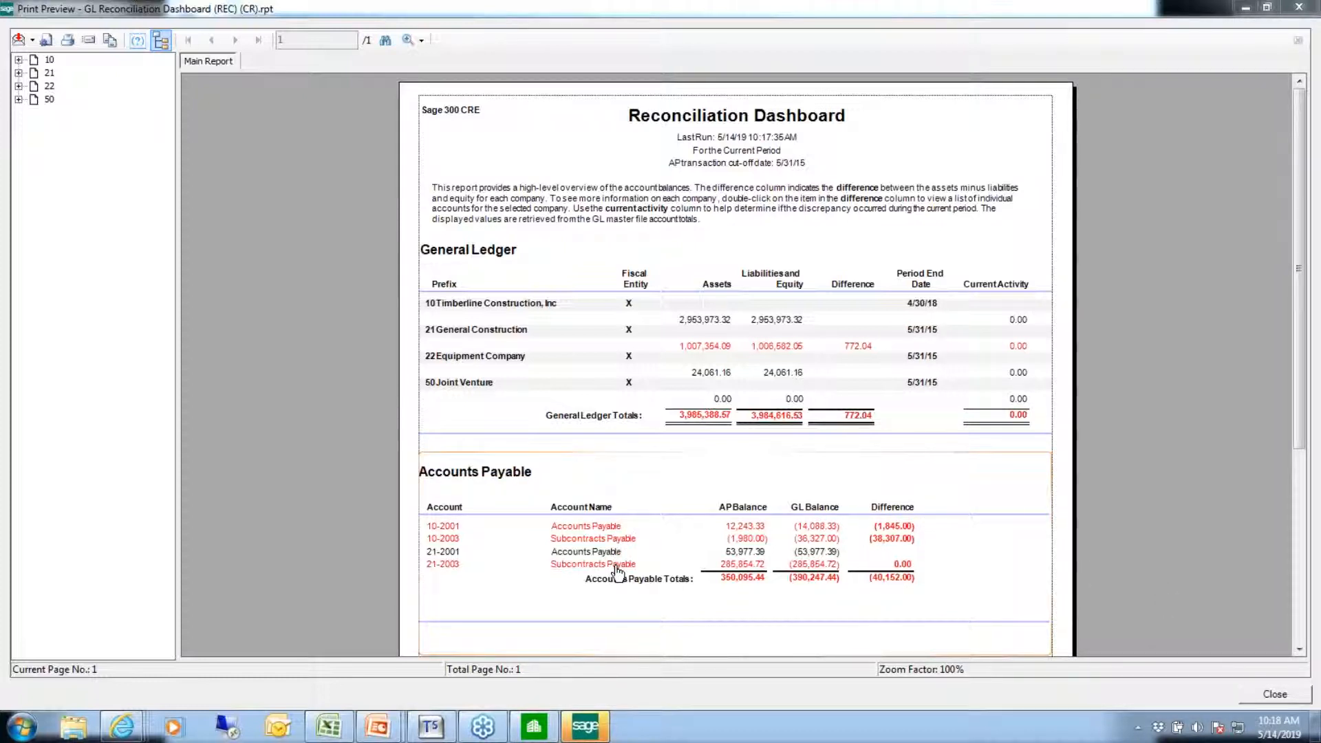
Review the dashboard report down to the CM Summary, and close the preview and its print selection.
left_click(1299, 650)
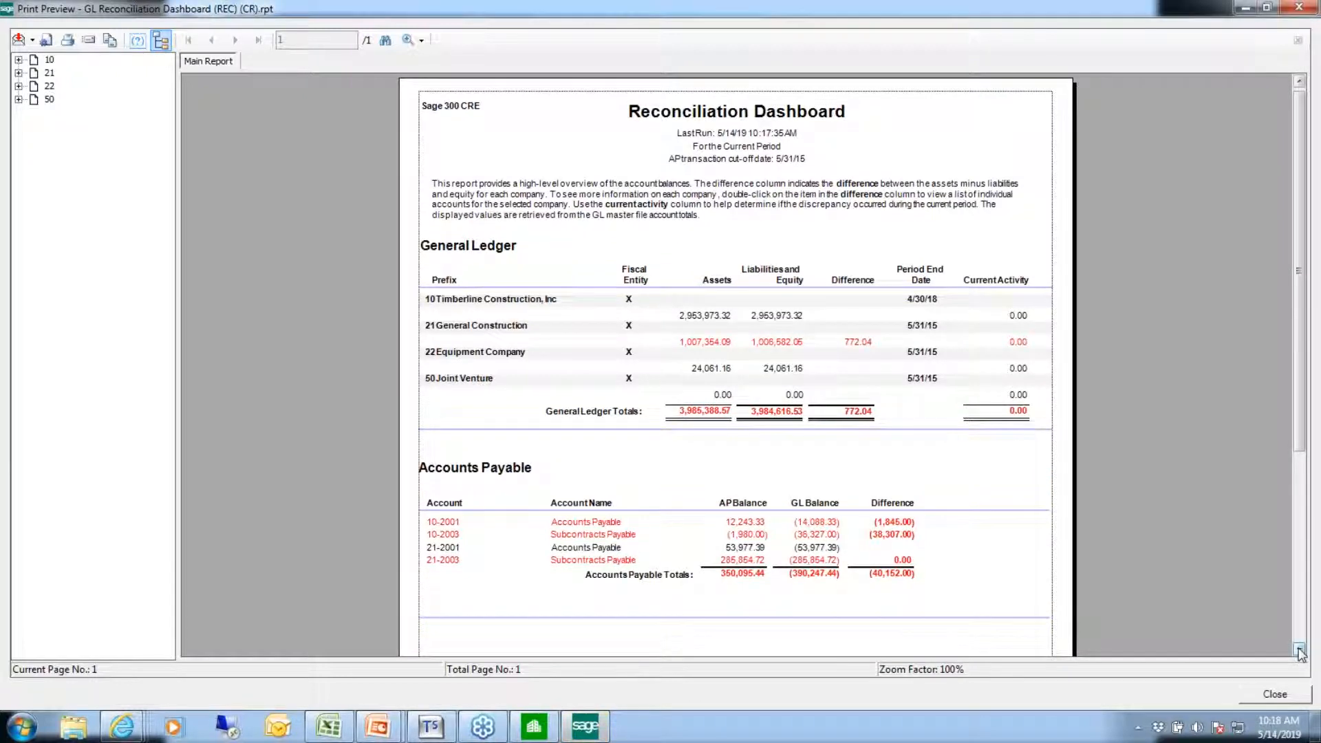
left_click(1299, 650)
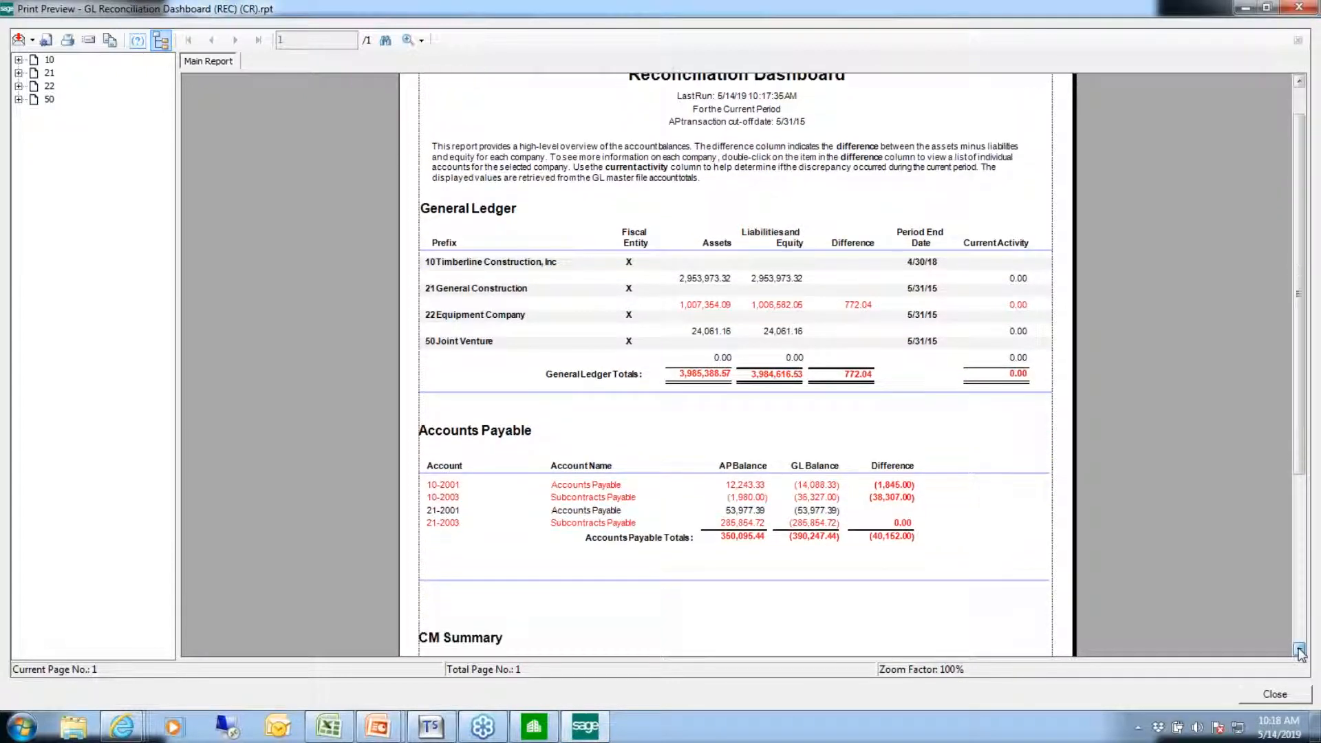
left_click(1300, 651)
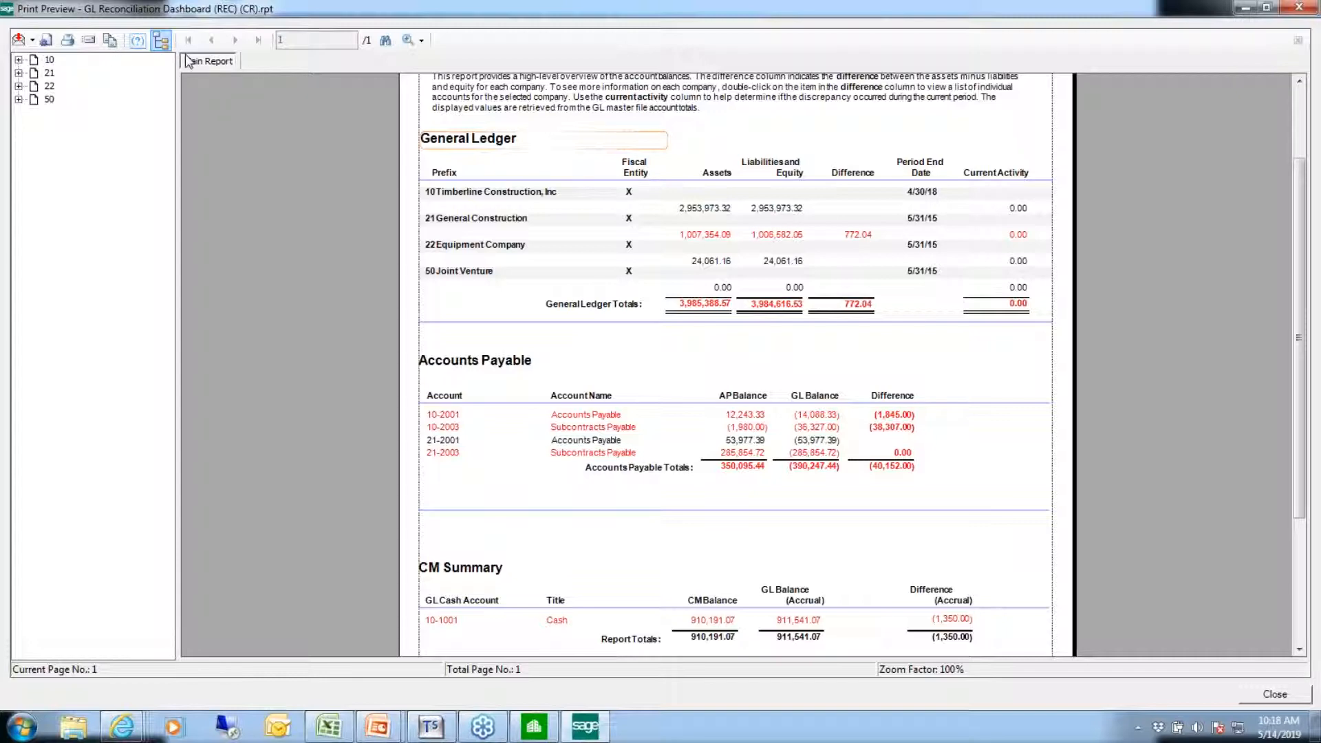
left_click(1270, 695)
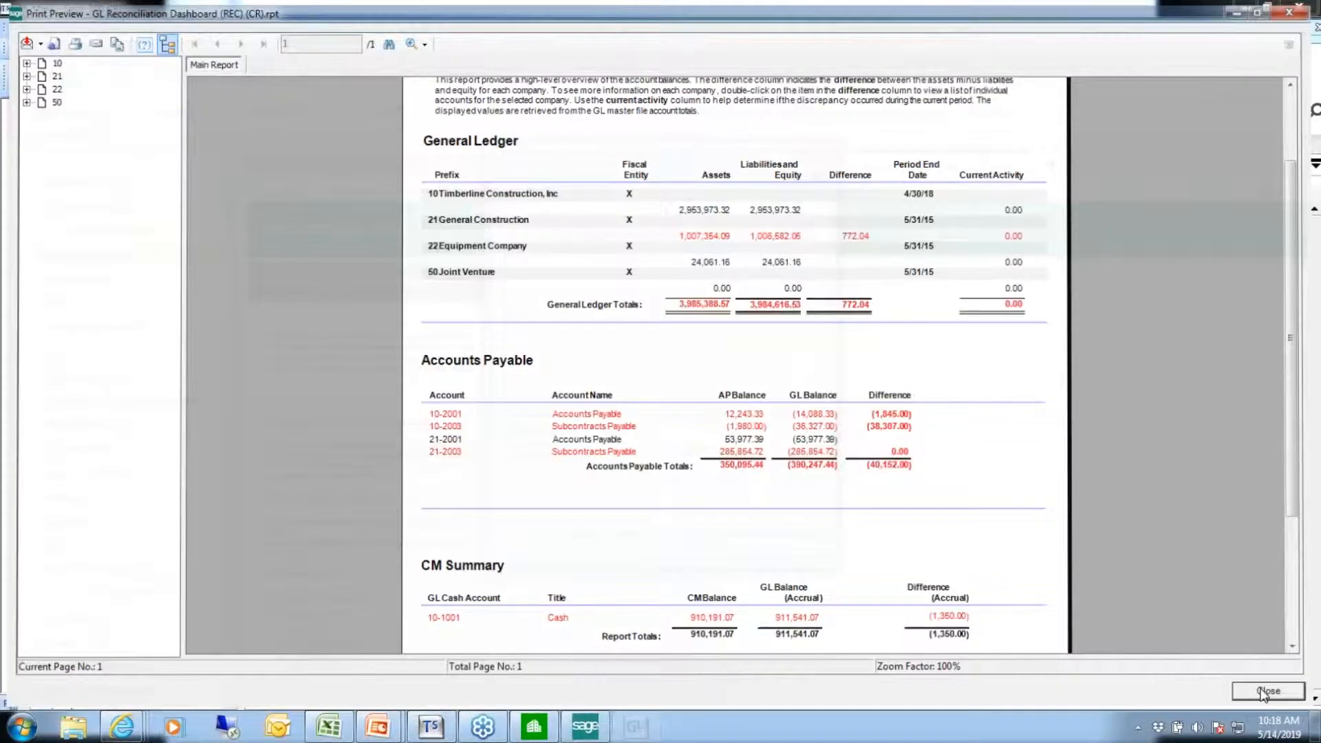
left_click(619, 534)
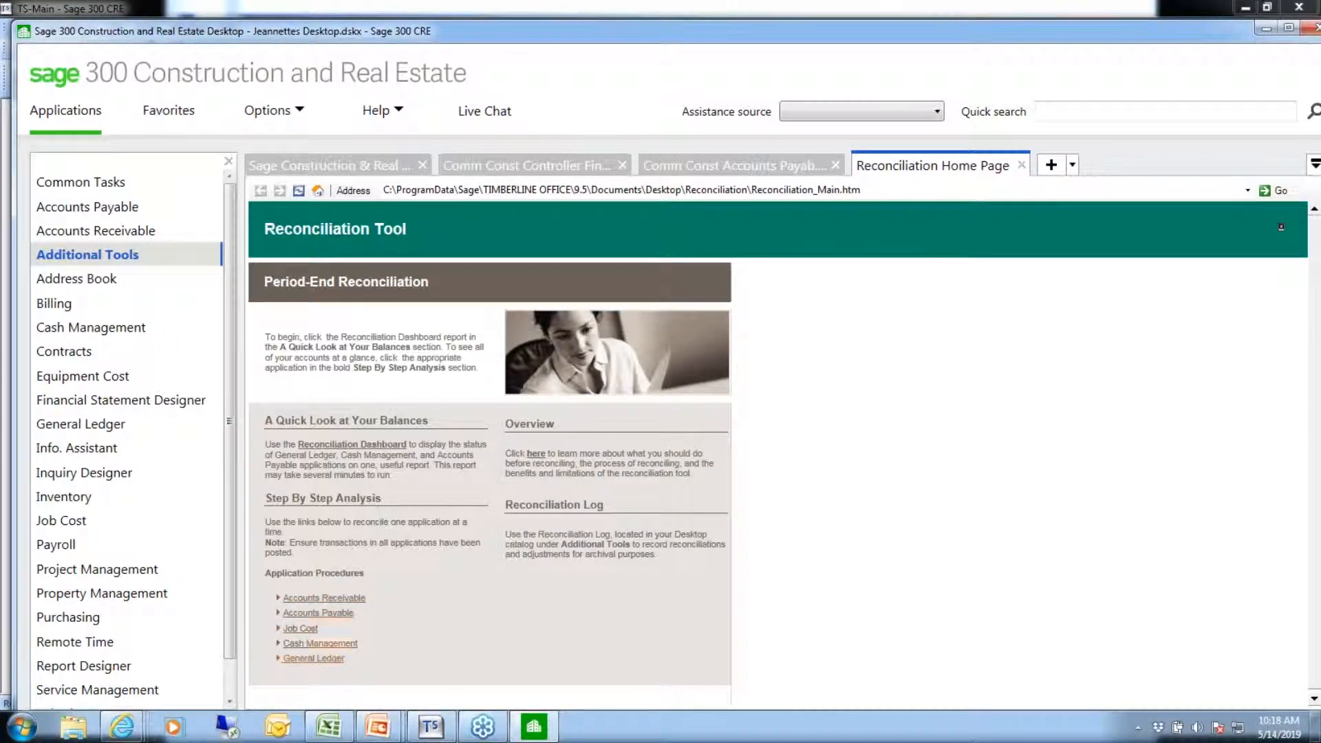
Open the Accounts Receivable reconciliation procedure and read its steps from Post through Period End Reports.
left_click(323, 598)
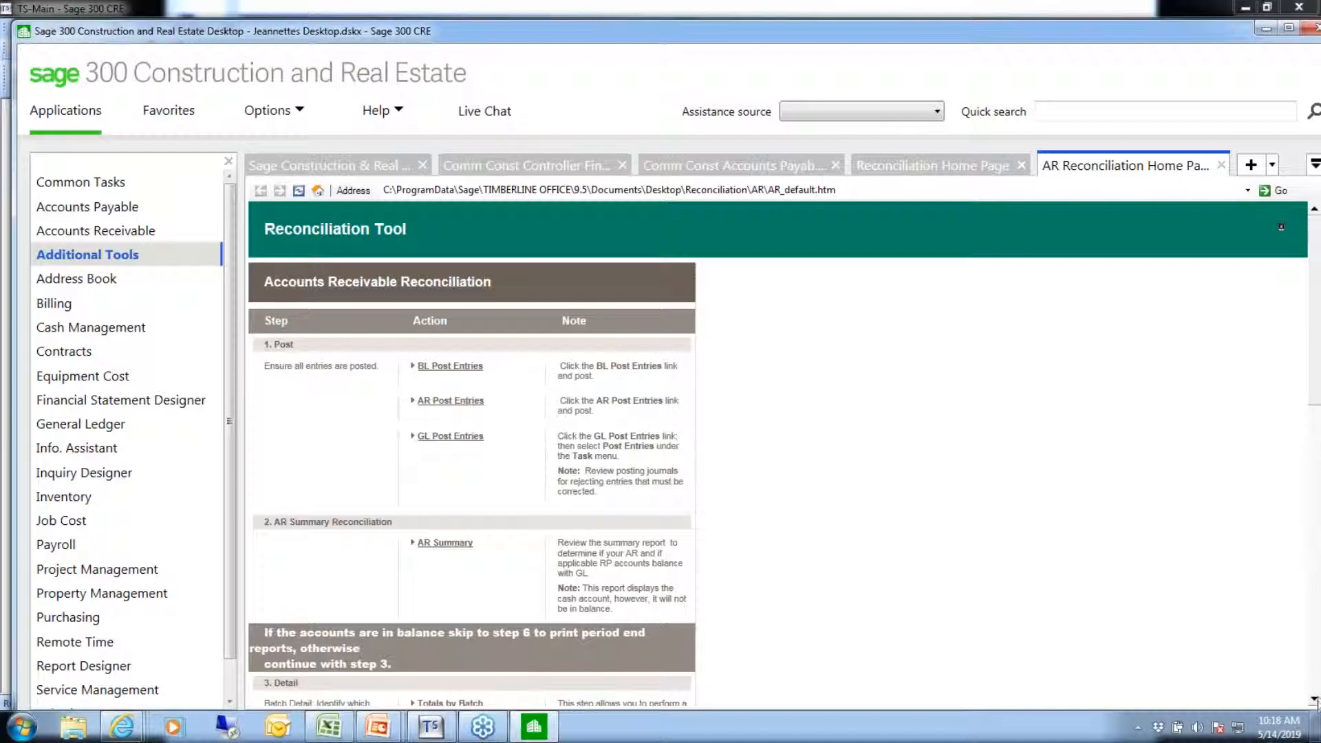
scroll(811, 587, "down", 2)
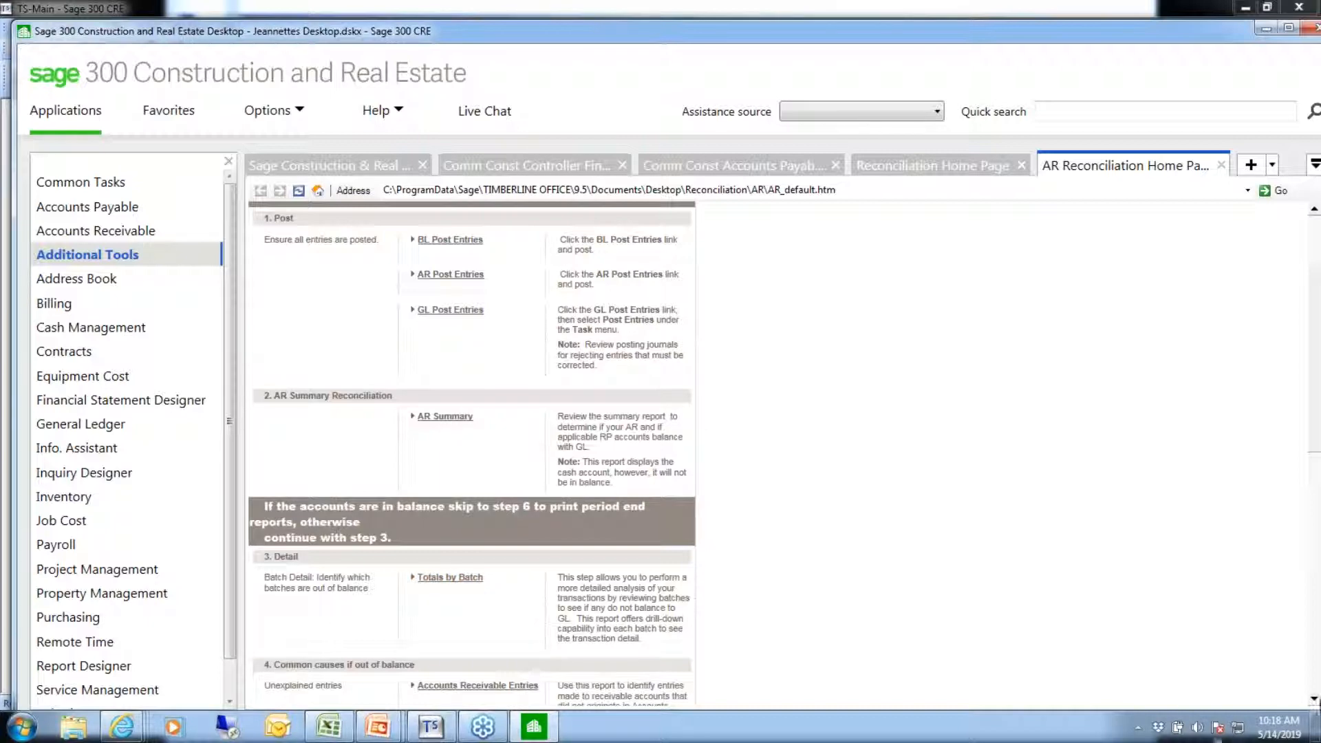
scroll(1315, 707, "down", 2)
scroll(1314, 707, "down", 5)
scroll(1314, 707, "down", 2)
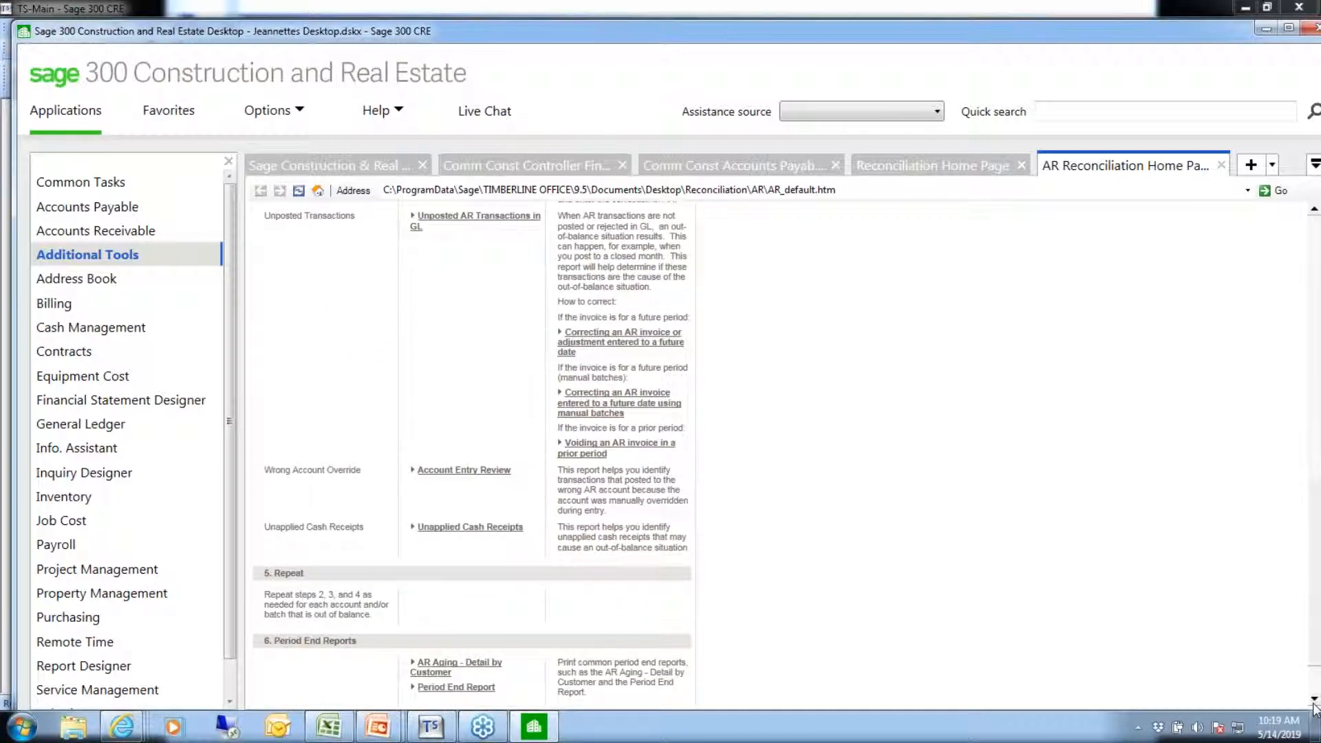
scroll(1315, 706, "down", 1)
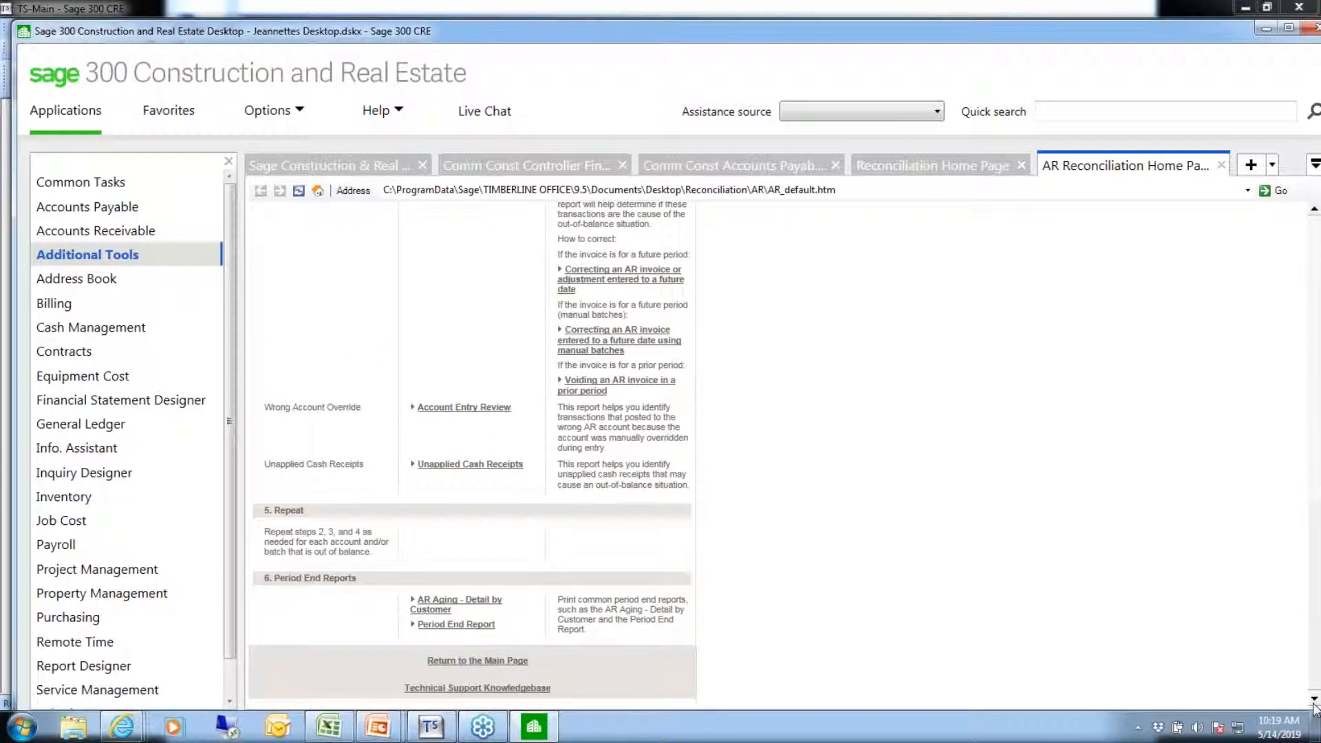
scroll(1315, 707, "down", 1)
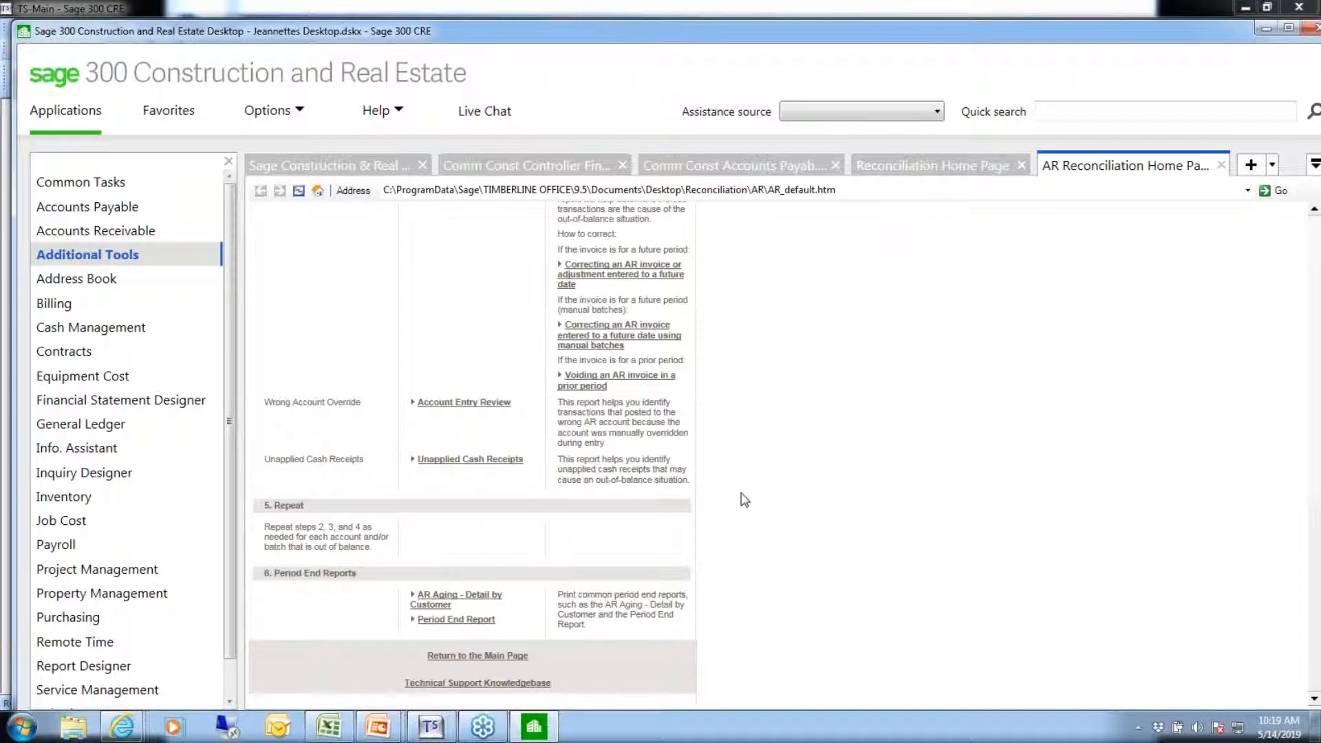
Switch to the PowerPoint slide show and advance to the Close Month slide covering the GL tasks.
mouse_move(378, 726)
left_click(451, 676)
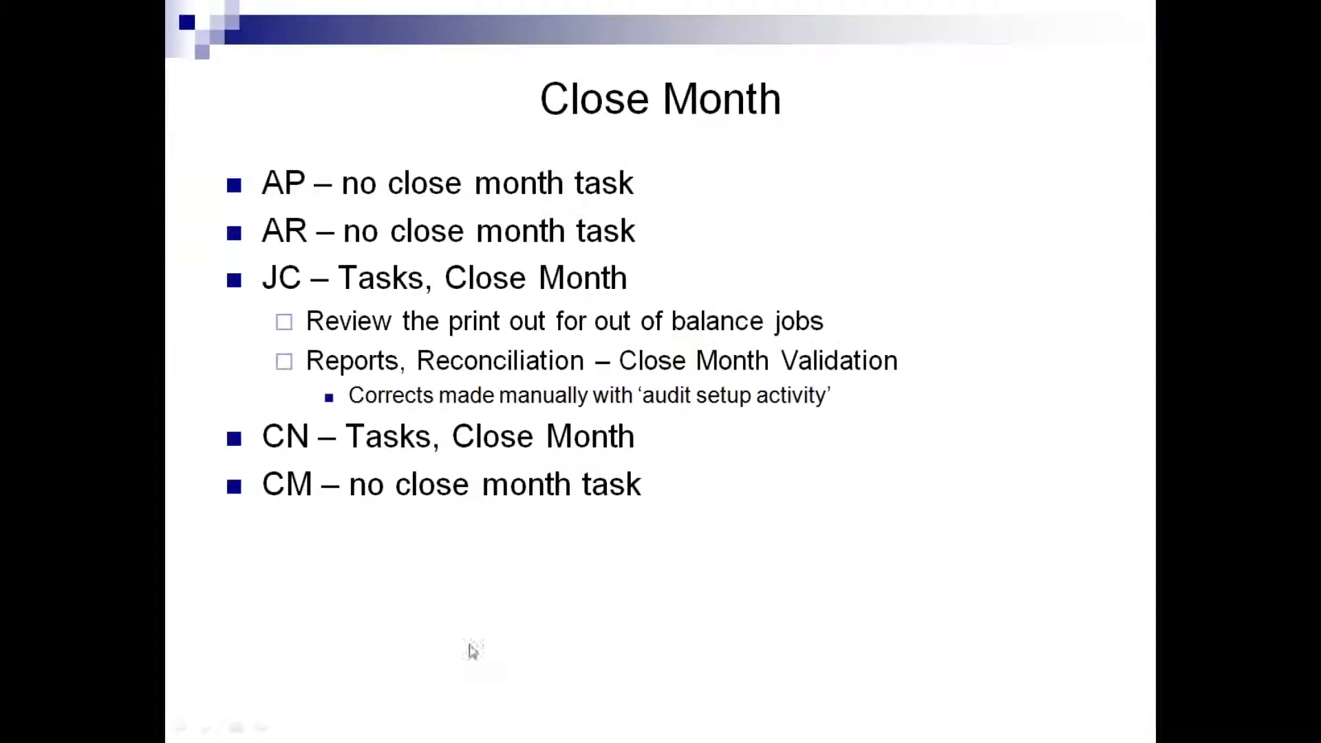
left_click(544, 572)
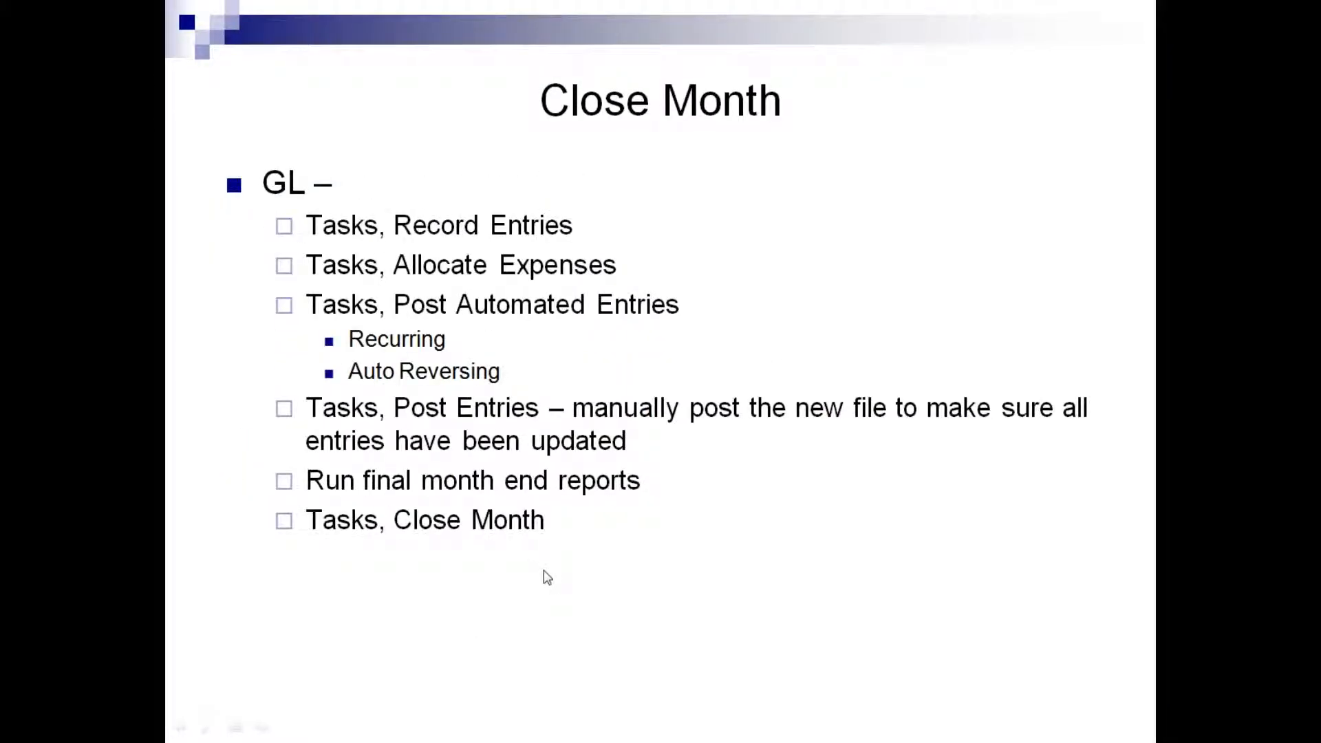